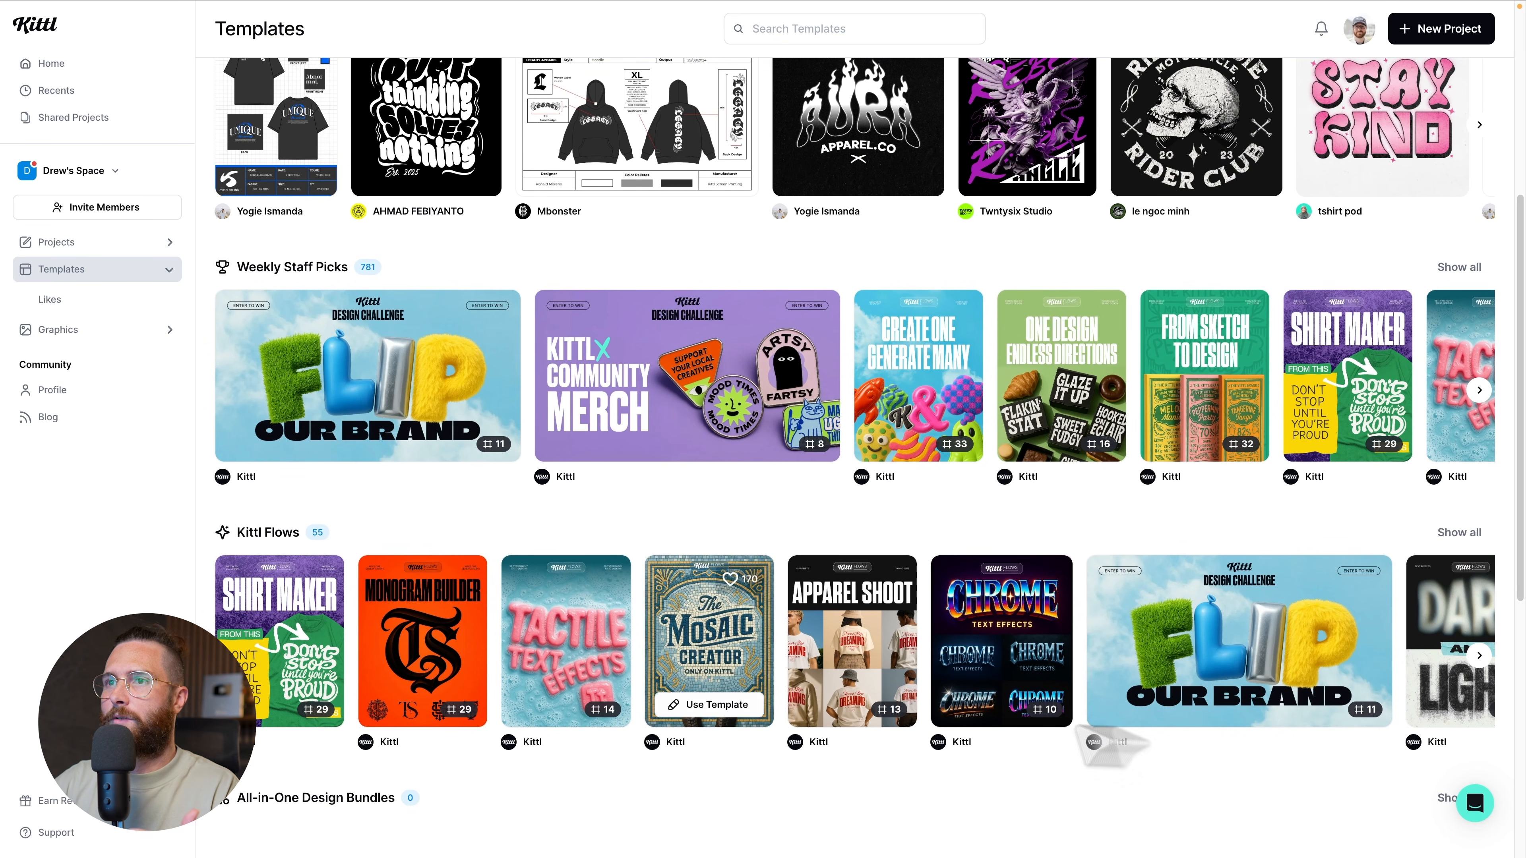
Create a new project with a Standard 1200 × 1200 px artboard and select that artboard
{"action": "scroll", "coordinate": [859, 577], "scroll_direction": "up", "scroll_amount": 3}
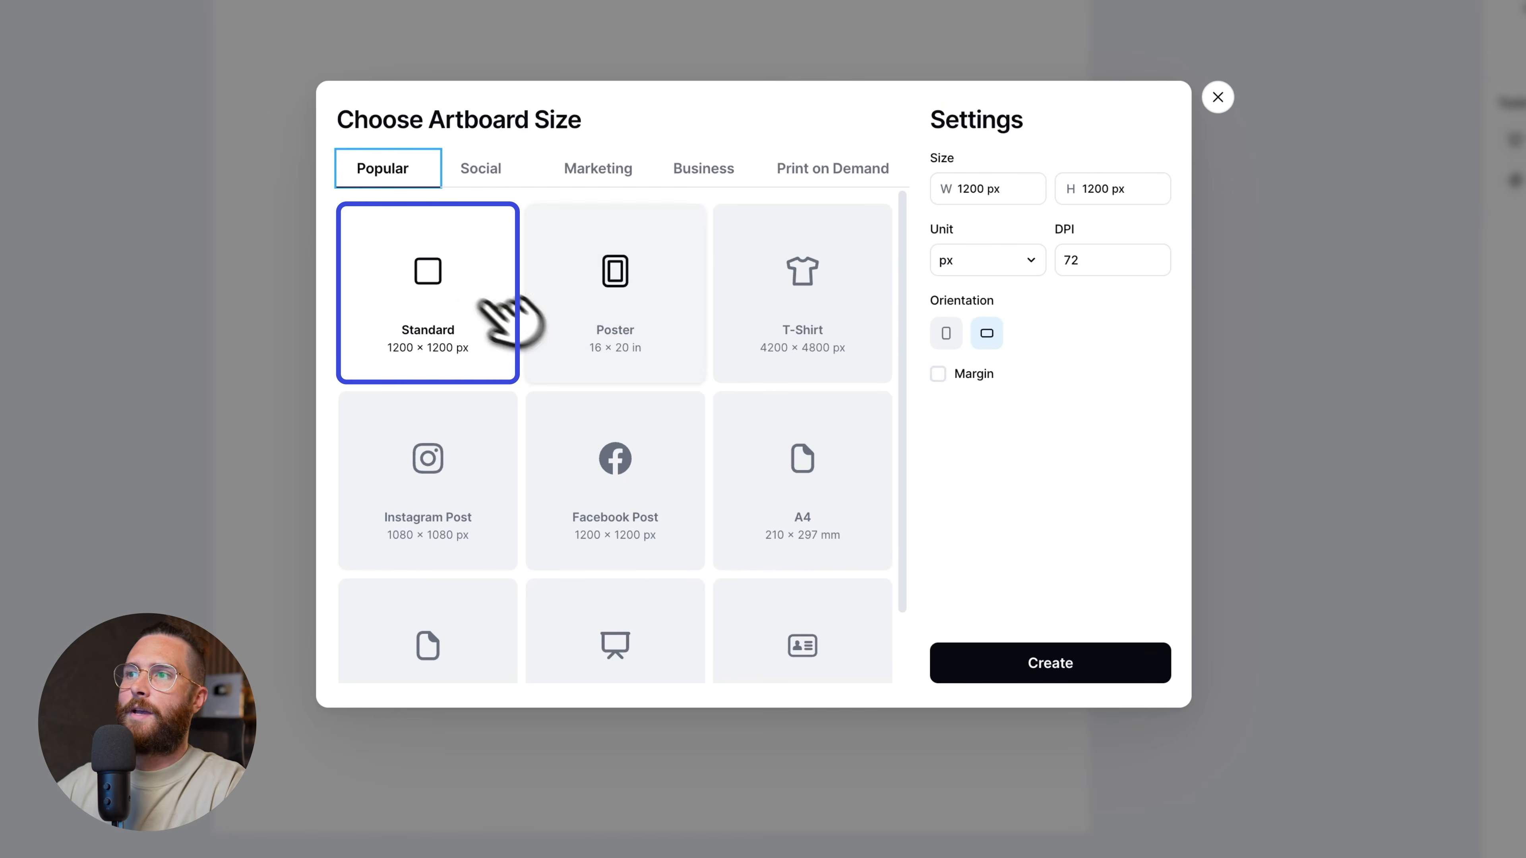
{"action": "left_click", "coordinate": [1088, 661]}
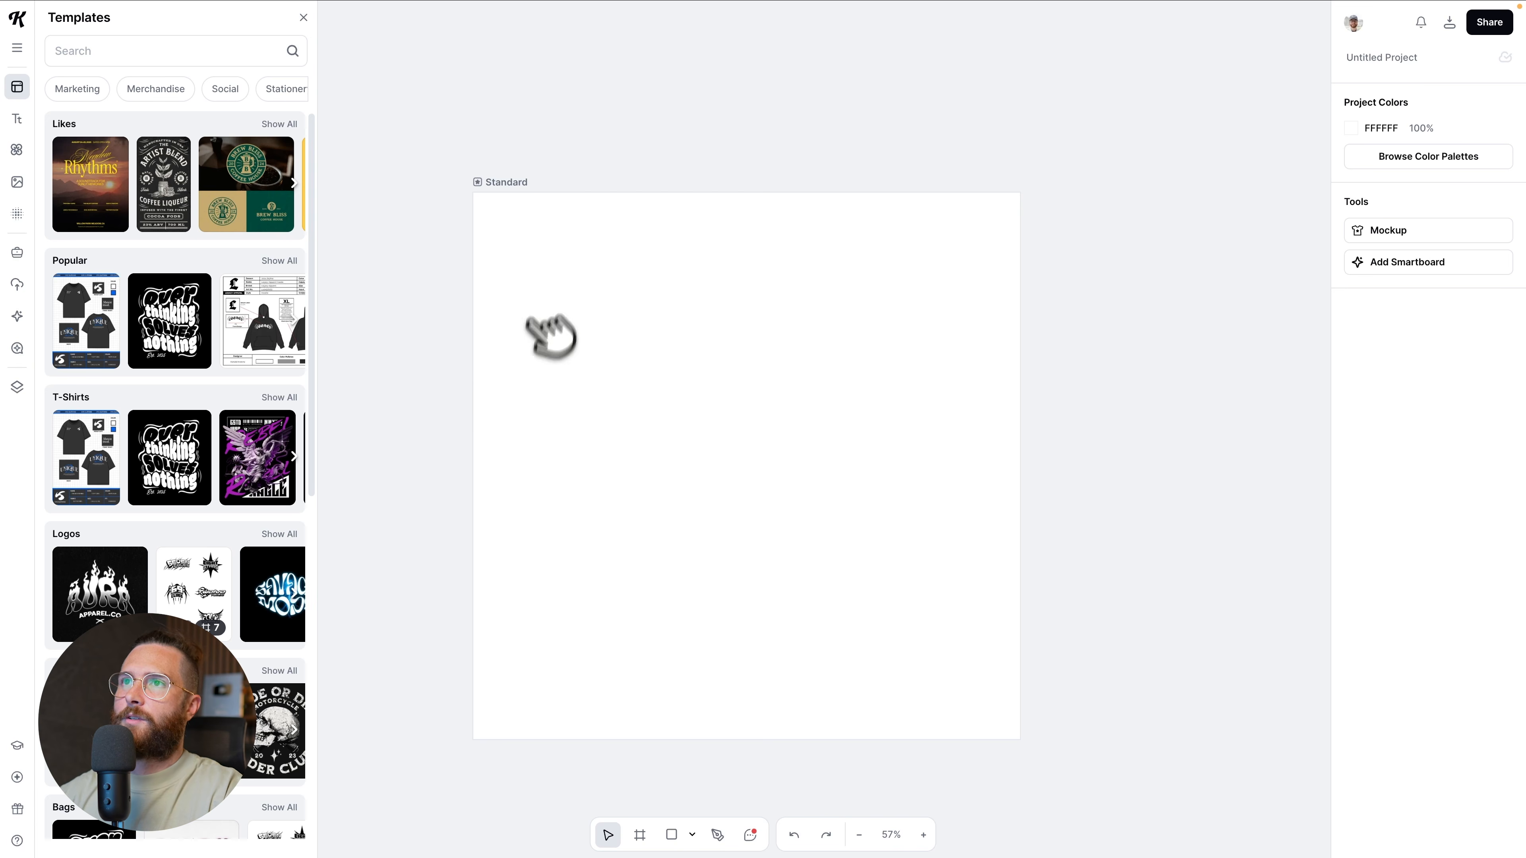
{"action": "left_click", "coordinate": [523, 187]}
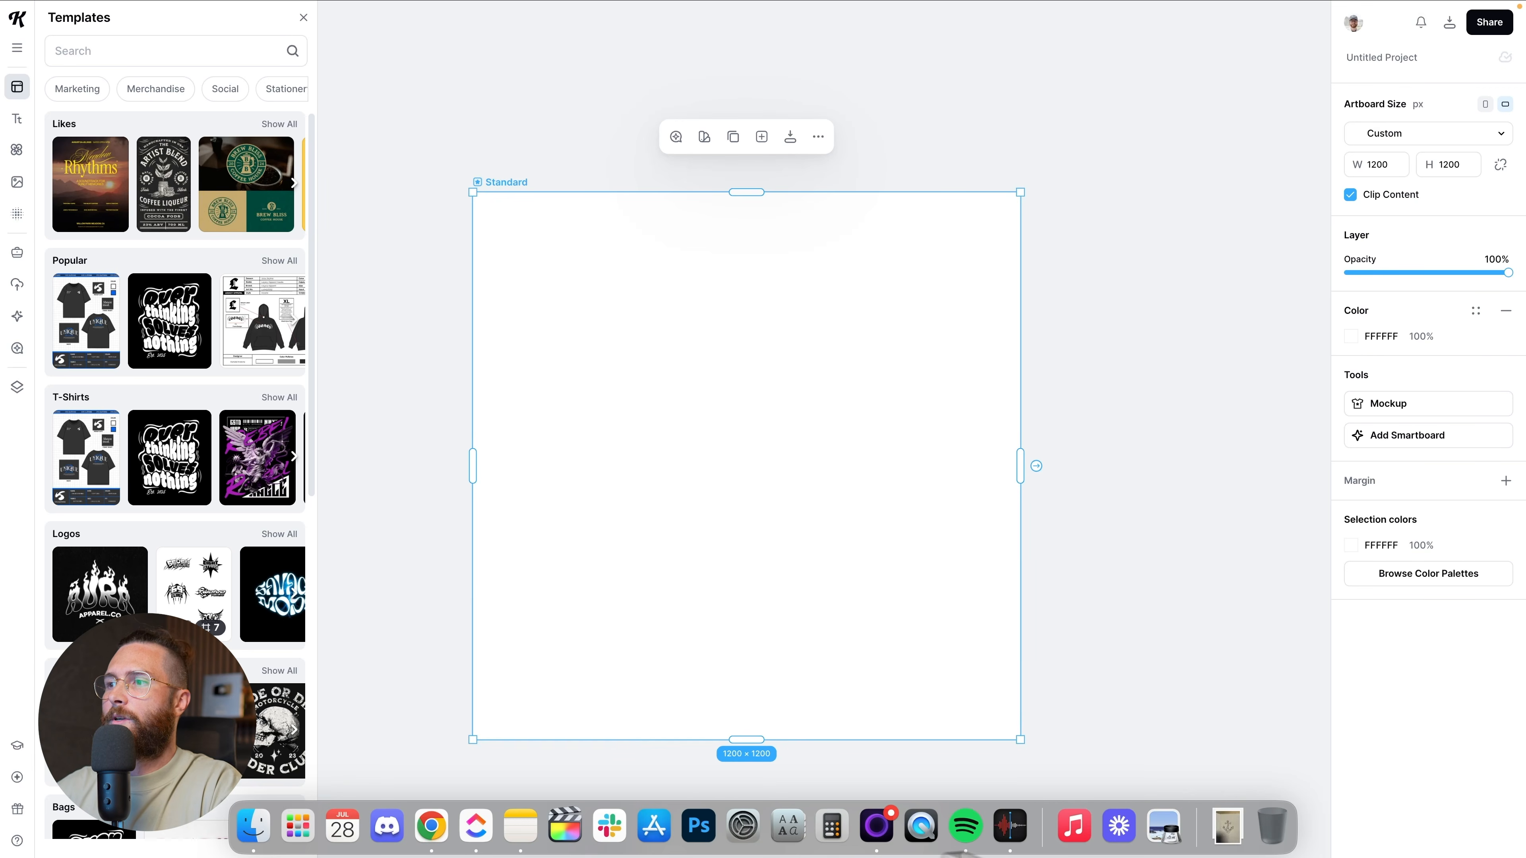
Bring the anchor sketch photo into the project and enlarge it to fill the 1200 × 1200 artboard
{"action": "left_click", "coordinate": [1229, 826]}
{"action": "left_click_drag", "start_coordinate": [1229, 764], "coordinate": [759, 355]}
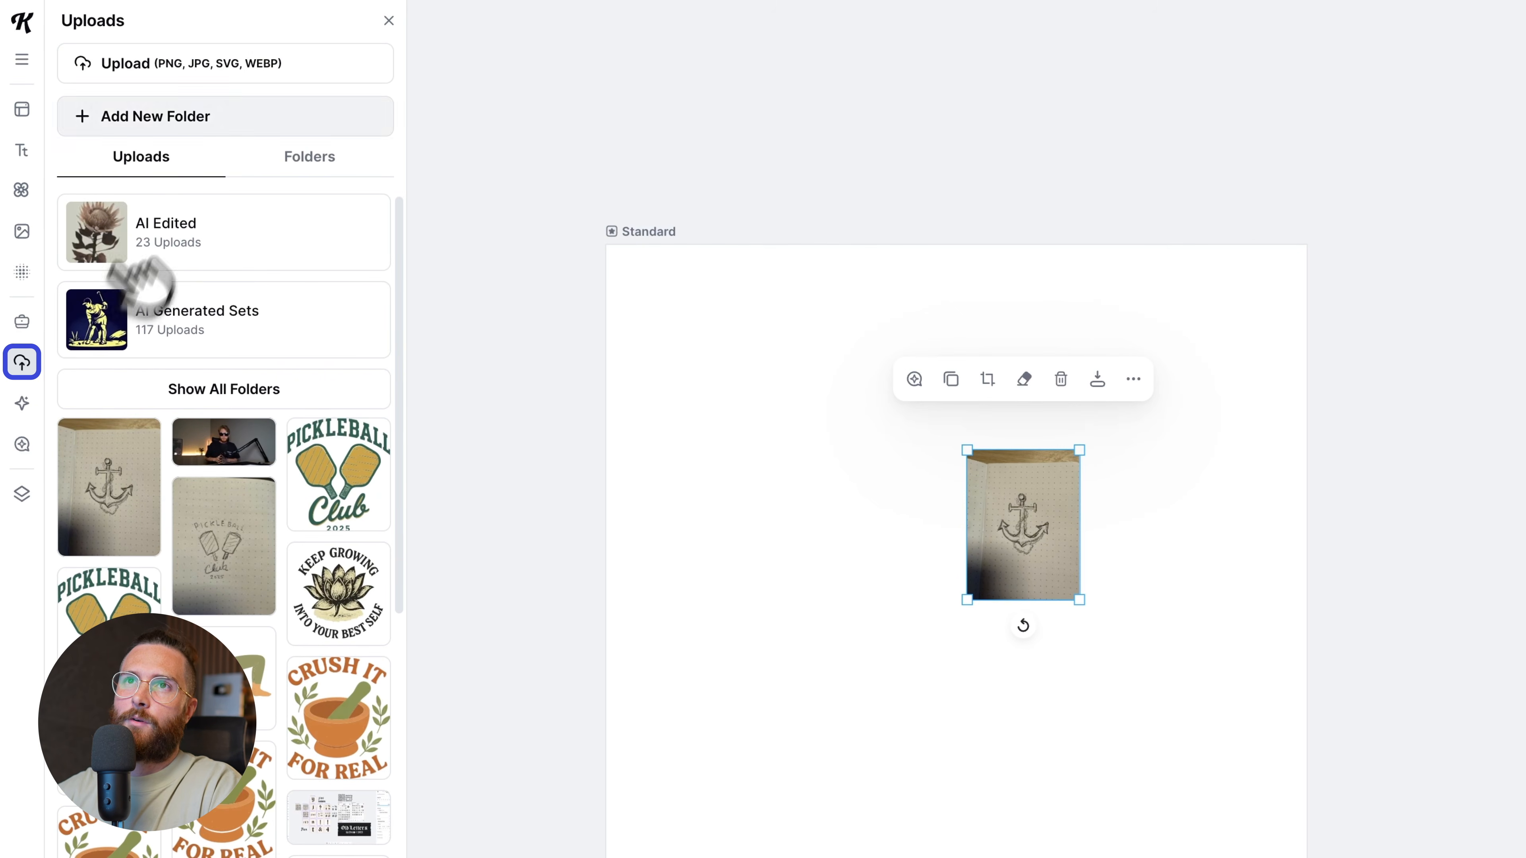
{"action": "left_click", "coordinate": [388, 21]}
{"action": "left_click_drag", "start_coordinate": [1080, 450], "coordinate": [1160, 344]}
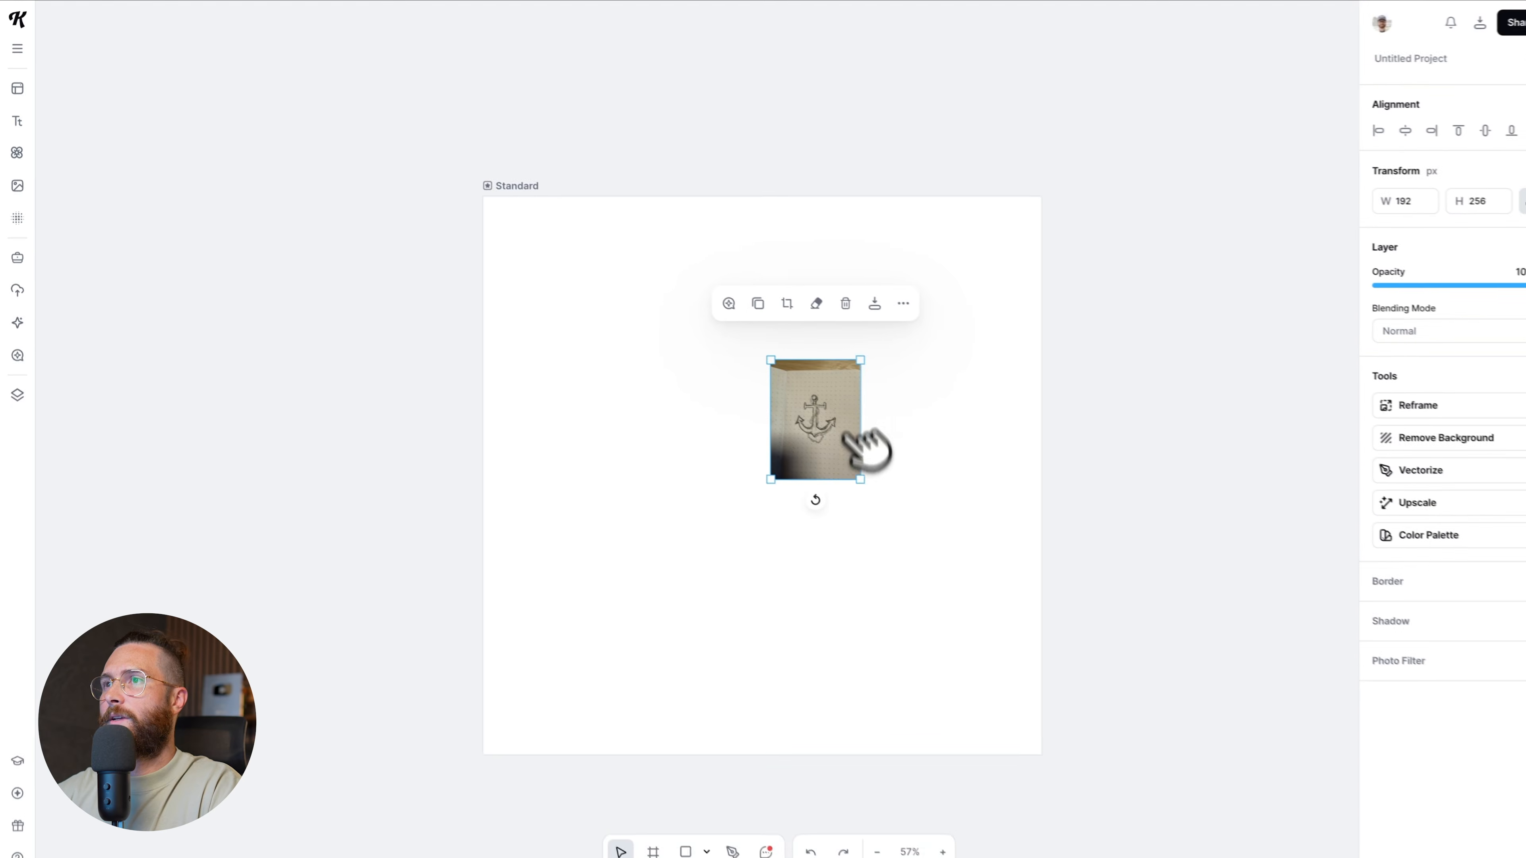
{"action": "left_click_drag", "start_coordinate": [930, 311], "coordinate": [875, 454]}
{"action": "scroll", "coordinate": [1124, 470], "scroll_direction": "down", "scroll_amount": 2}
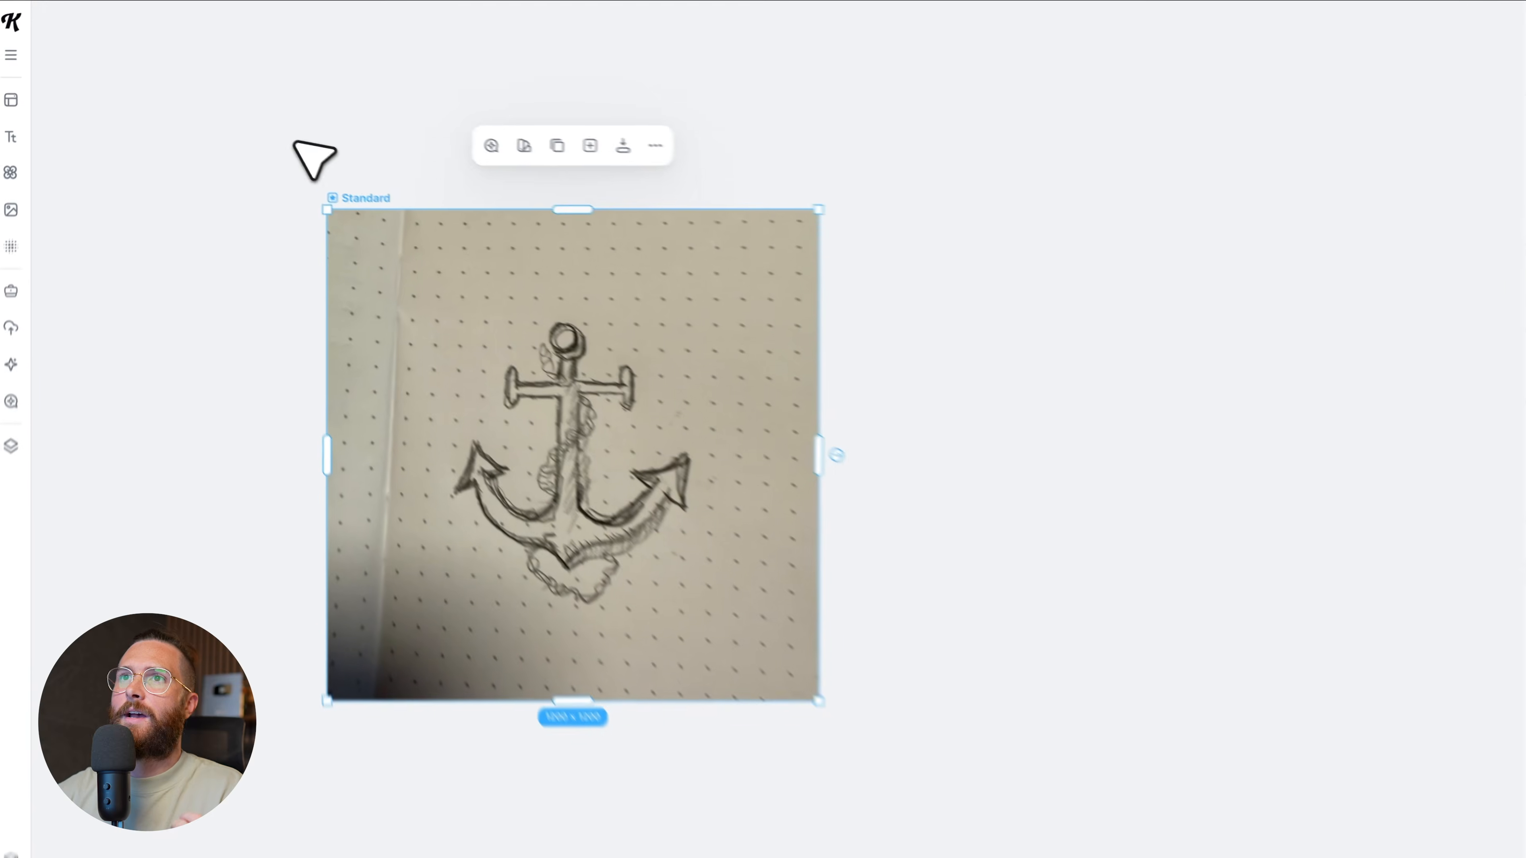
Rename the Standard artboard as Anchor Sketch
{"action": "left_click", "coordinate": [294, 143]}
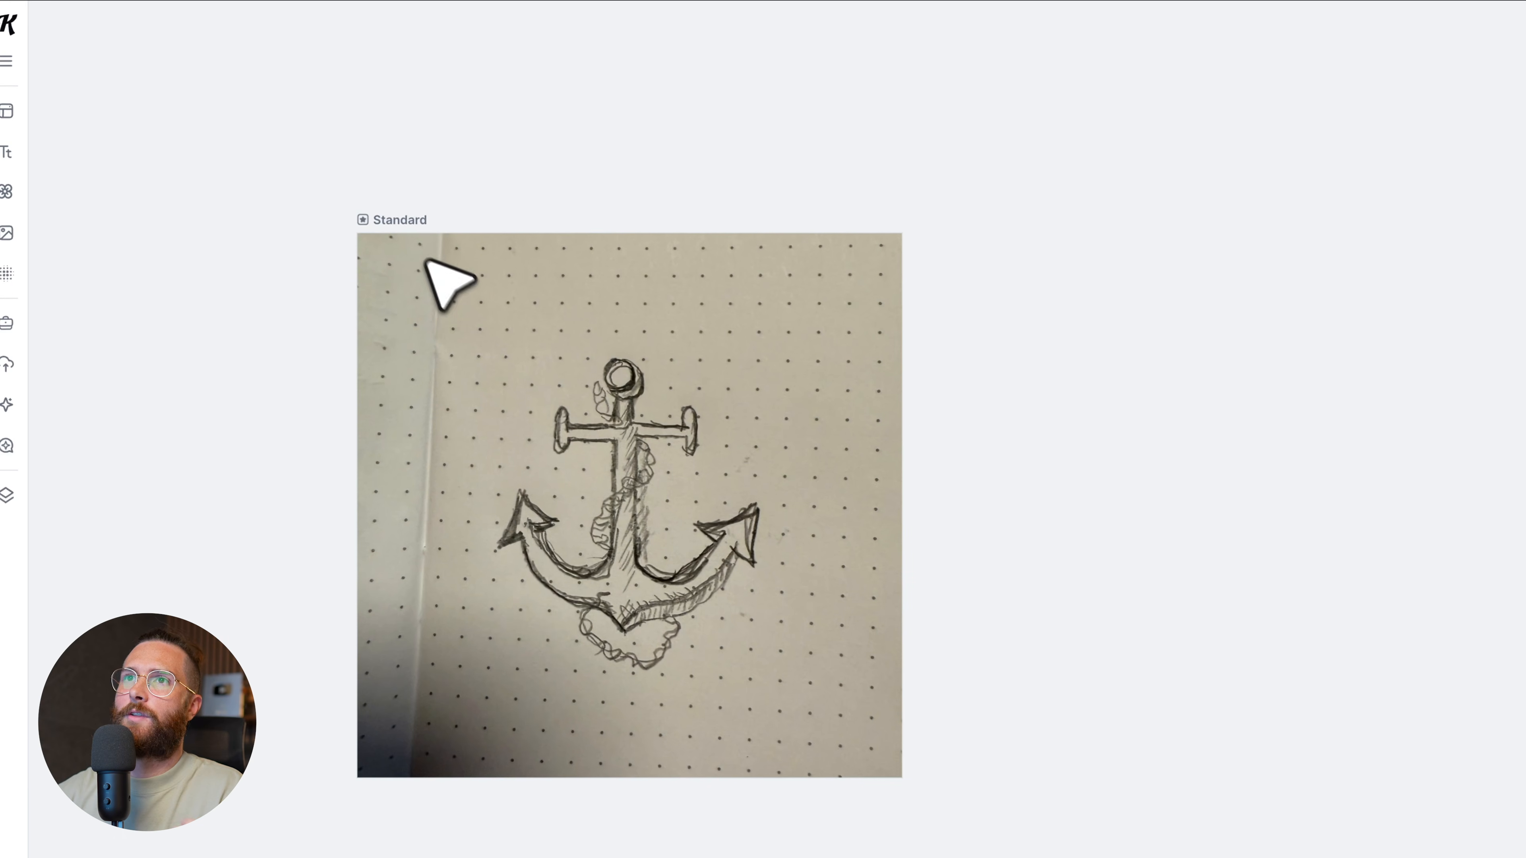
{"action": "left_click", "coordinate": [399, 223]}
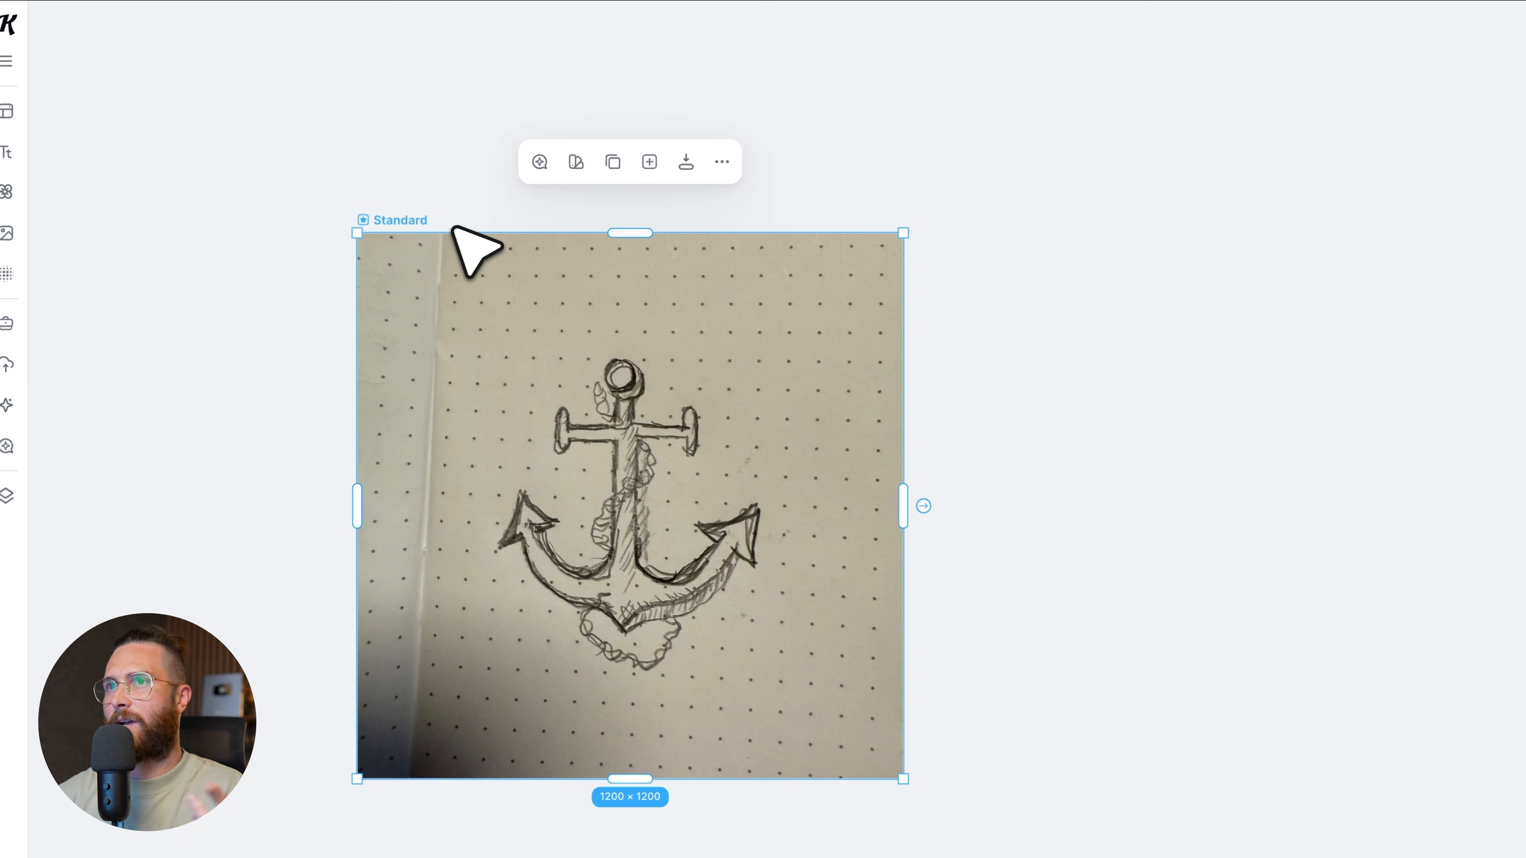
{"action": "double_click", "coordinate": [399, 224]}
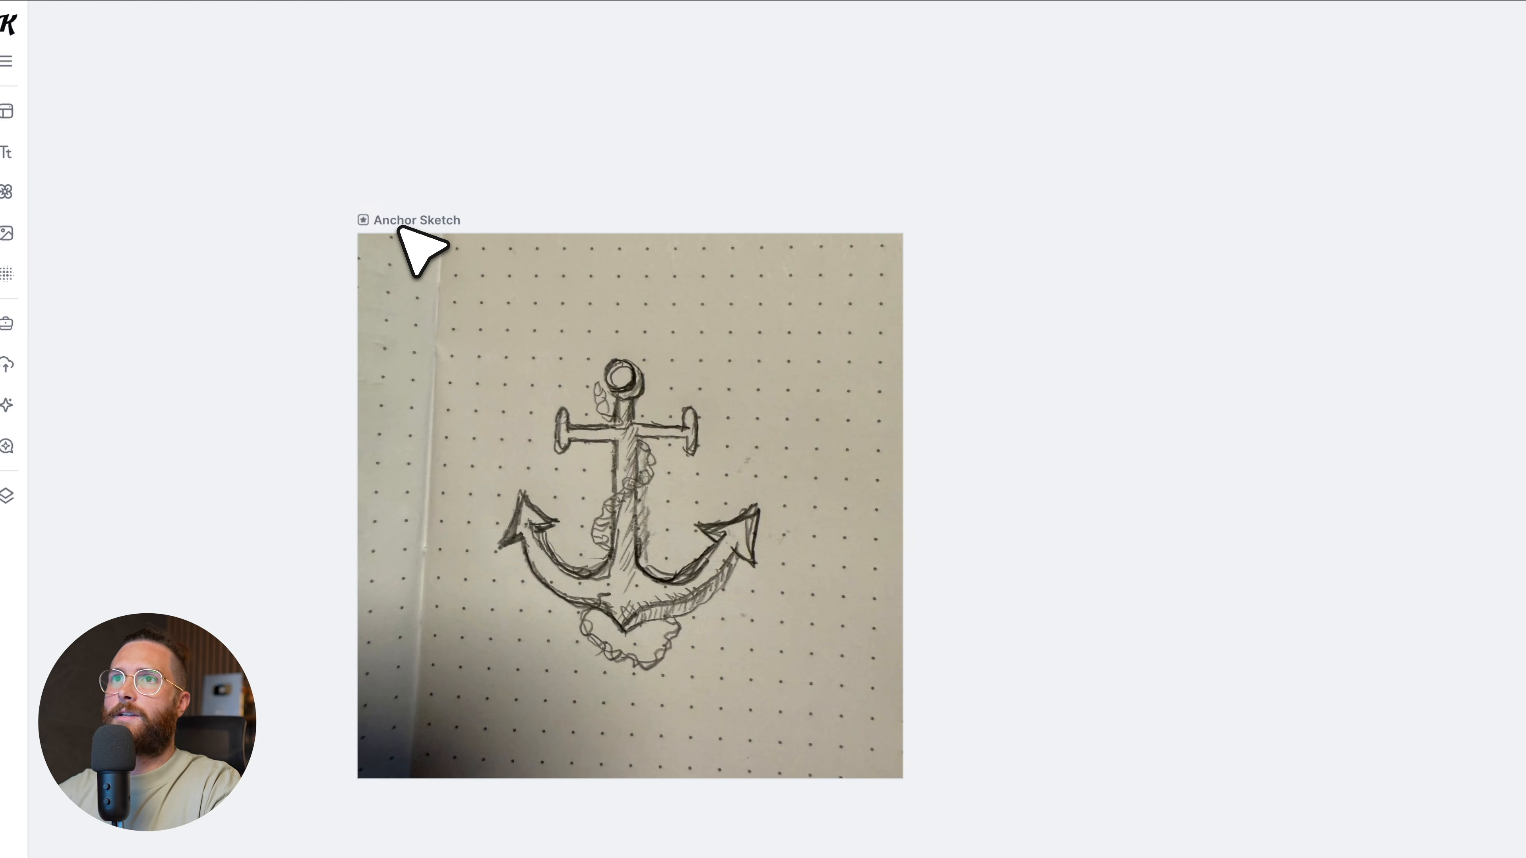
Add a Smartboard connected to the Anchor Sketch artboard, using the sketch as its input
{"action": "left_click", "coordinate": [399, 228]}
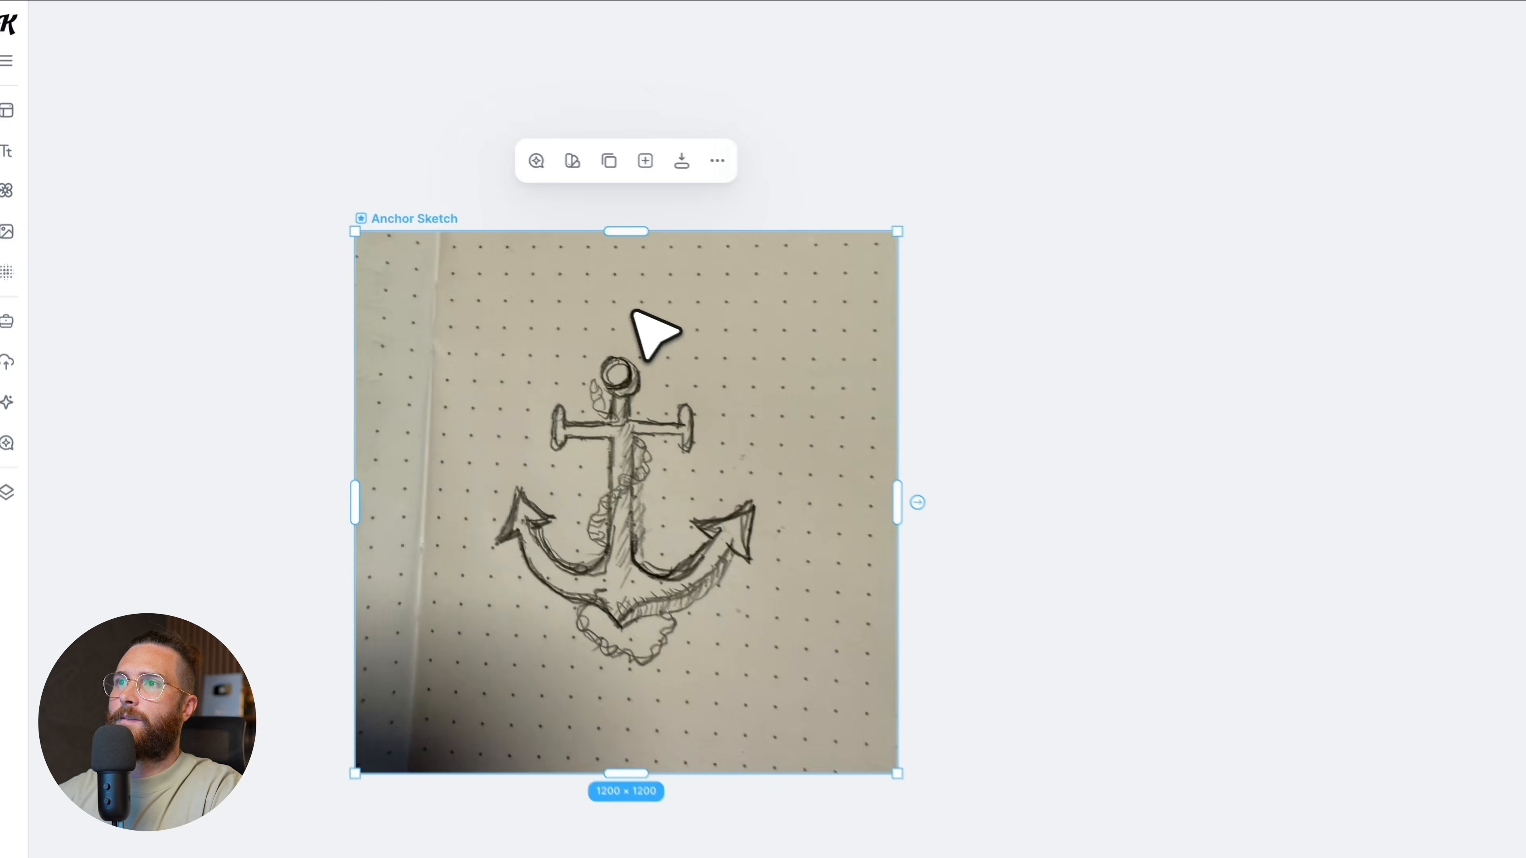
{"action": "mouse_move", "coordinate": [734, 394]}
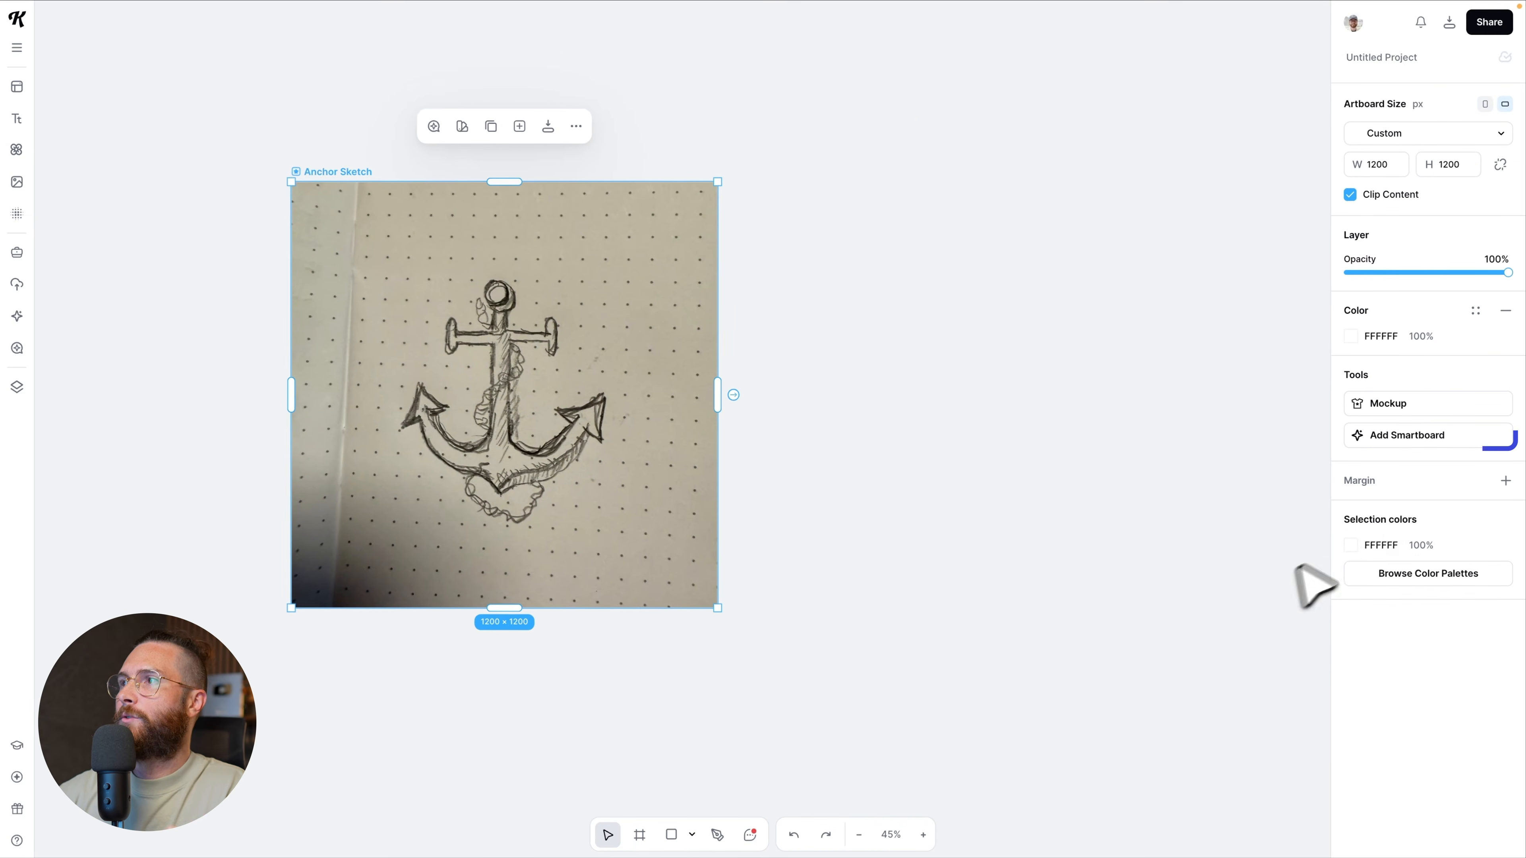
{"action": "left_click", "coordinate": [1418, 411]}
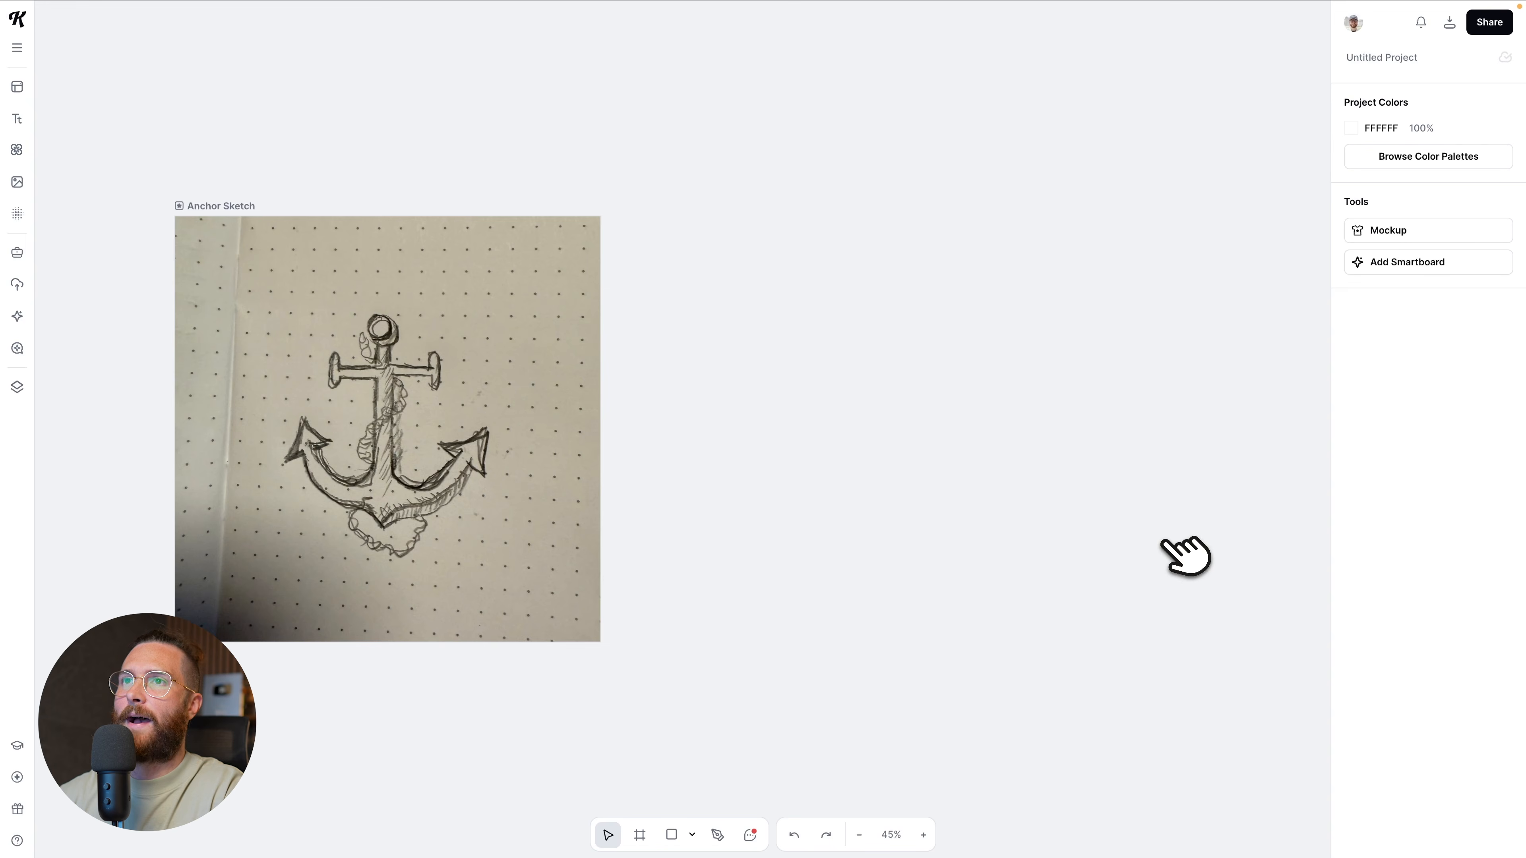
{"action": "left_click", "coordinate": [229, 218]}
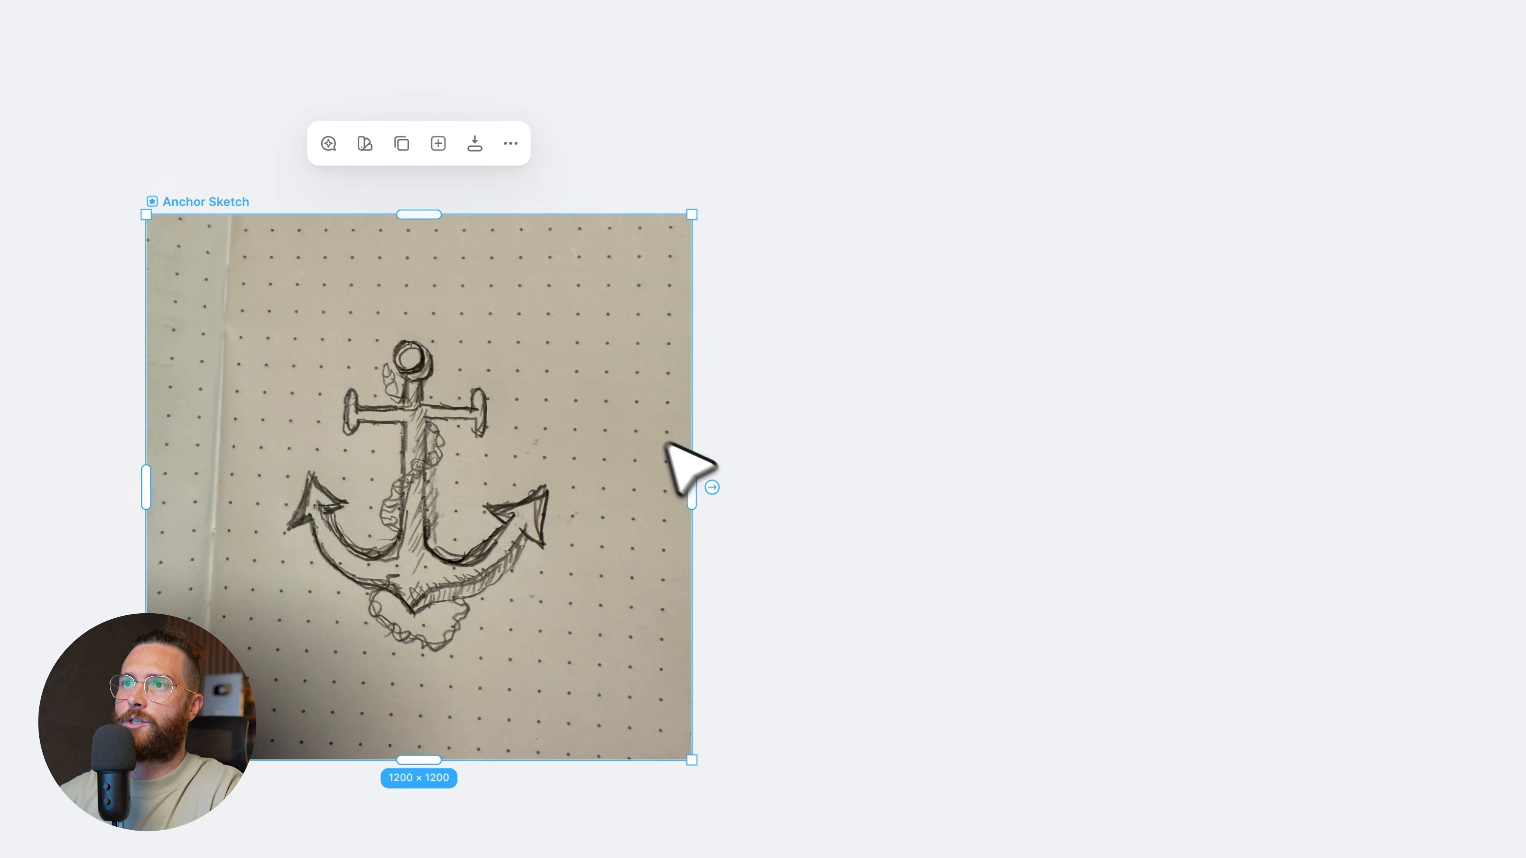
{"action": "left_click", "coordinate": [712, 487]}
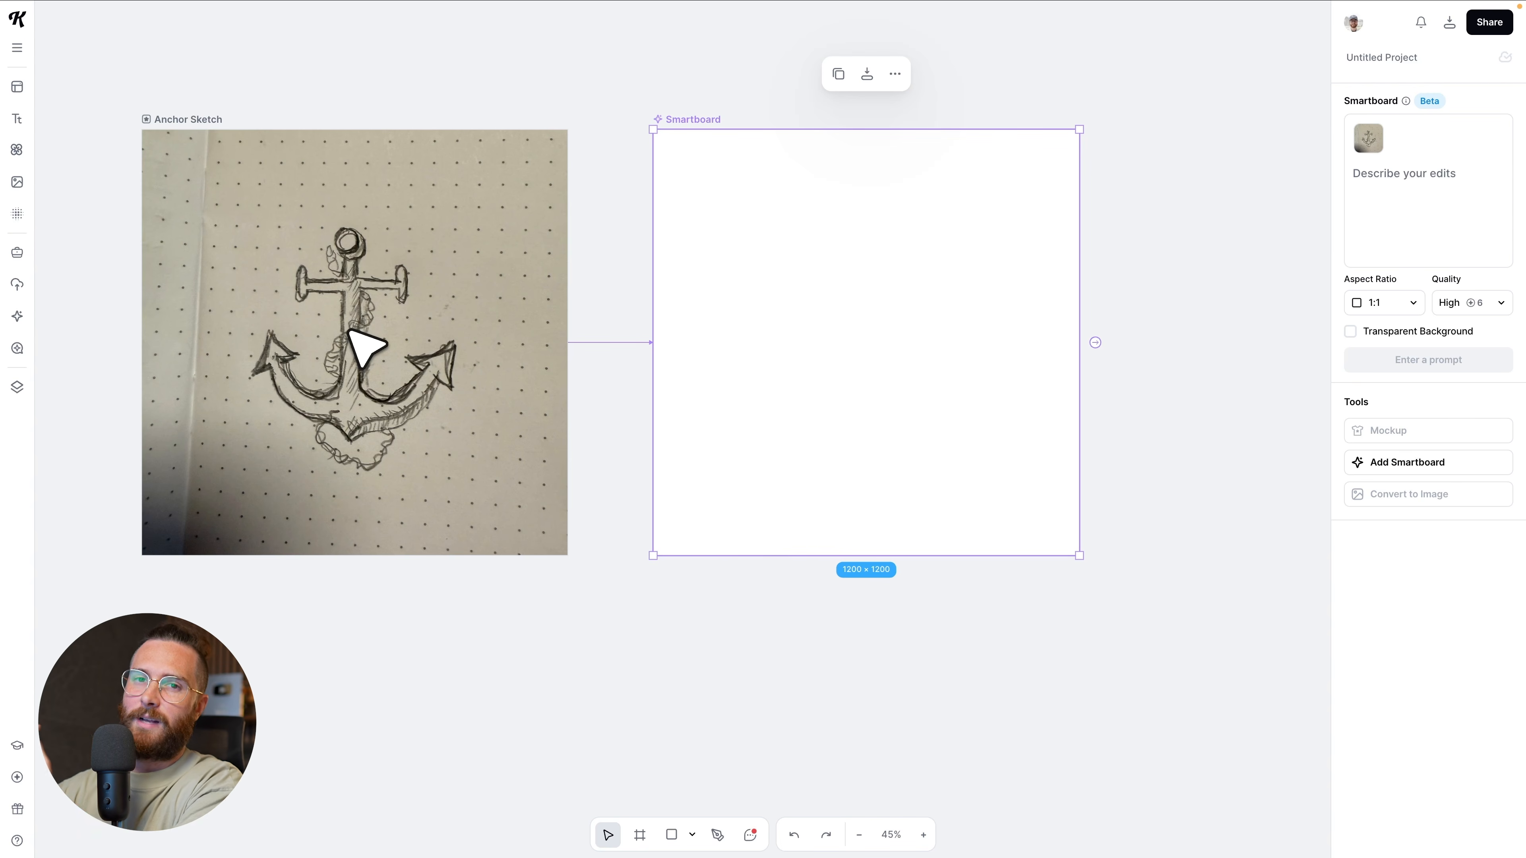
Enter the Smartboard prompt "turn this sketch into a cleaned up vector graphic in a vintage etched style"
{"action": "left_click", "coordinate": [1464, 180]}
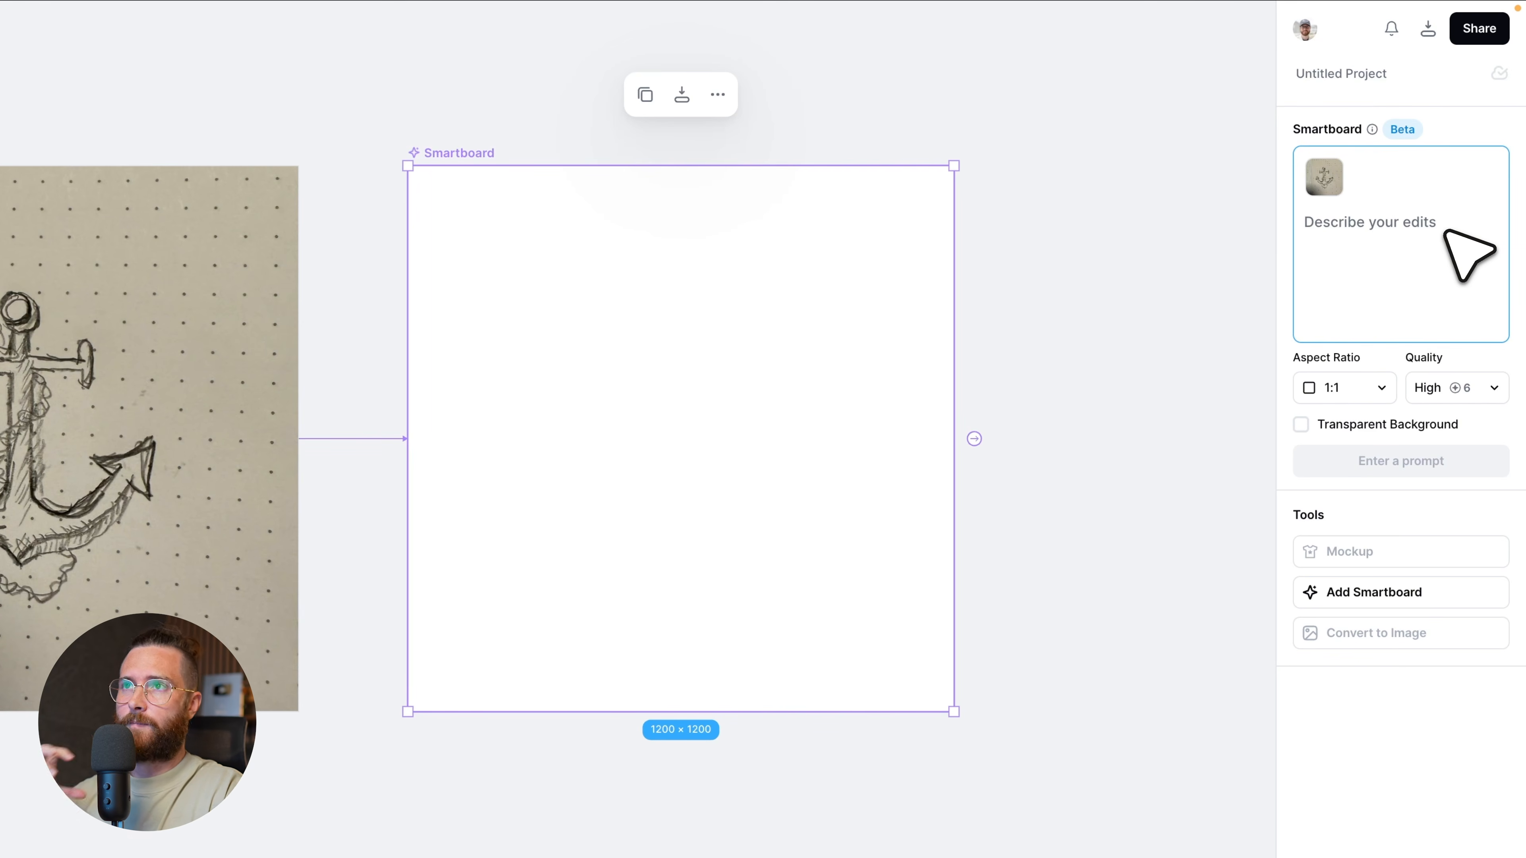
{"action": "type", "text": "tu"}
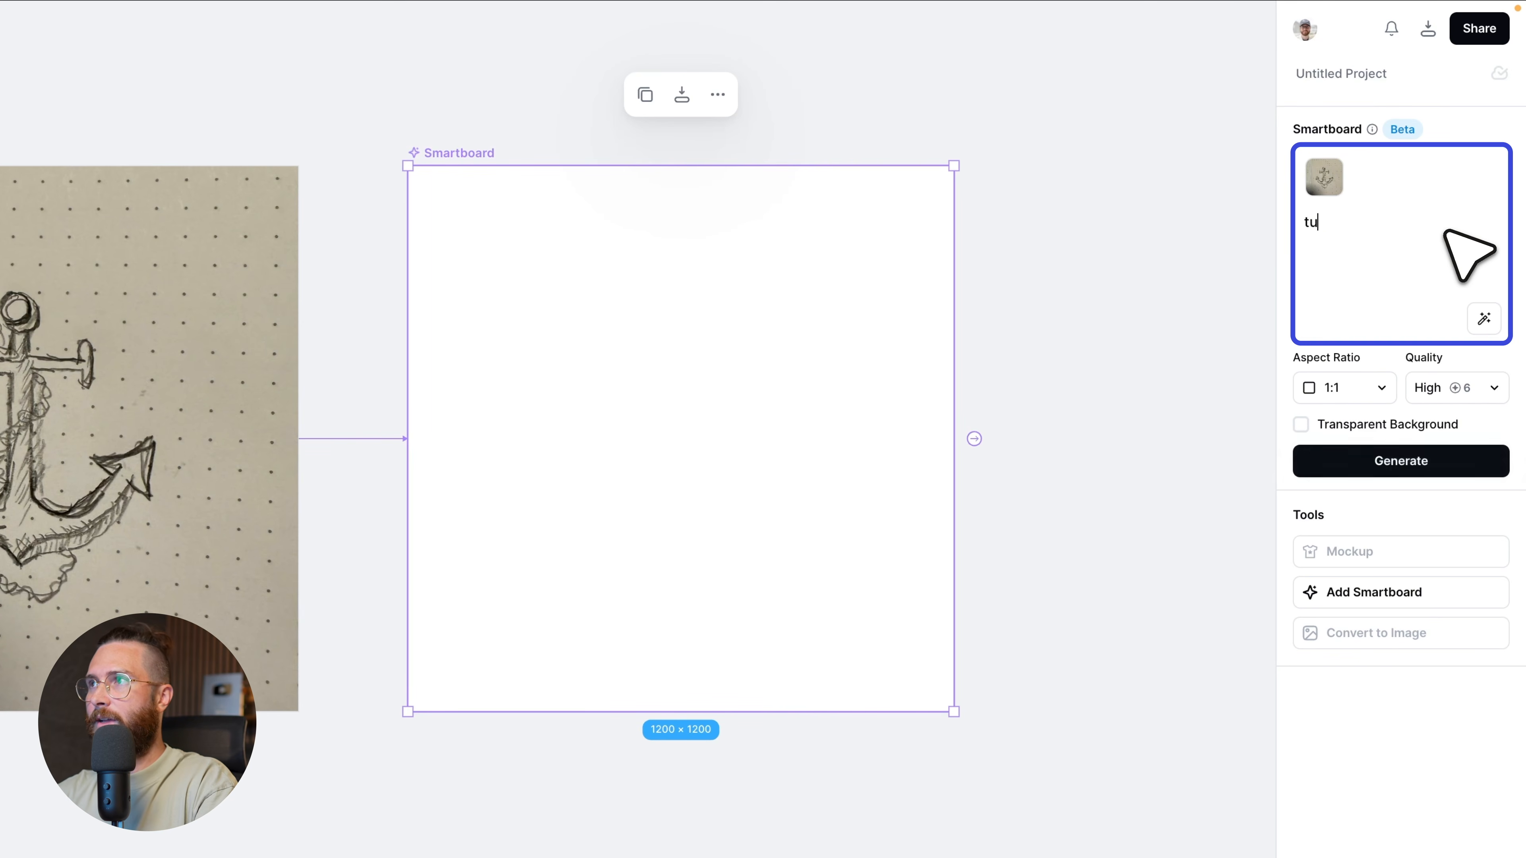
{"action": "type", "text": "rn this sketch into"}
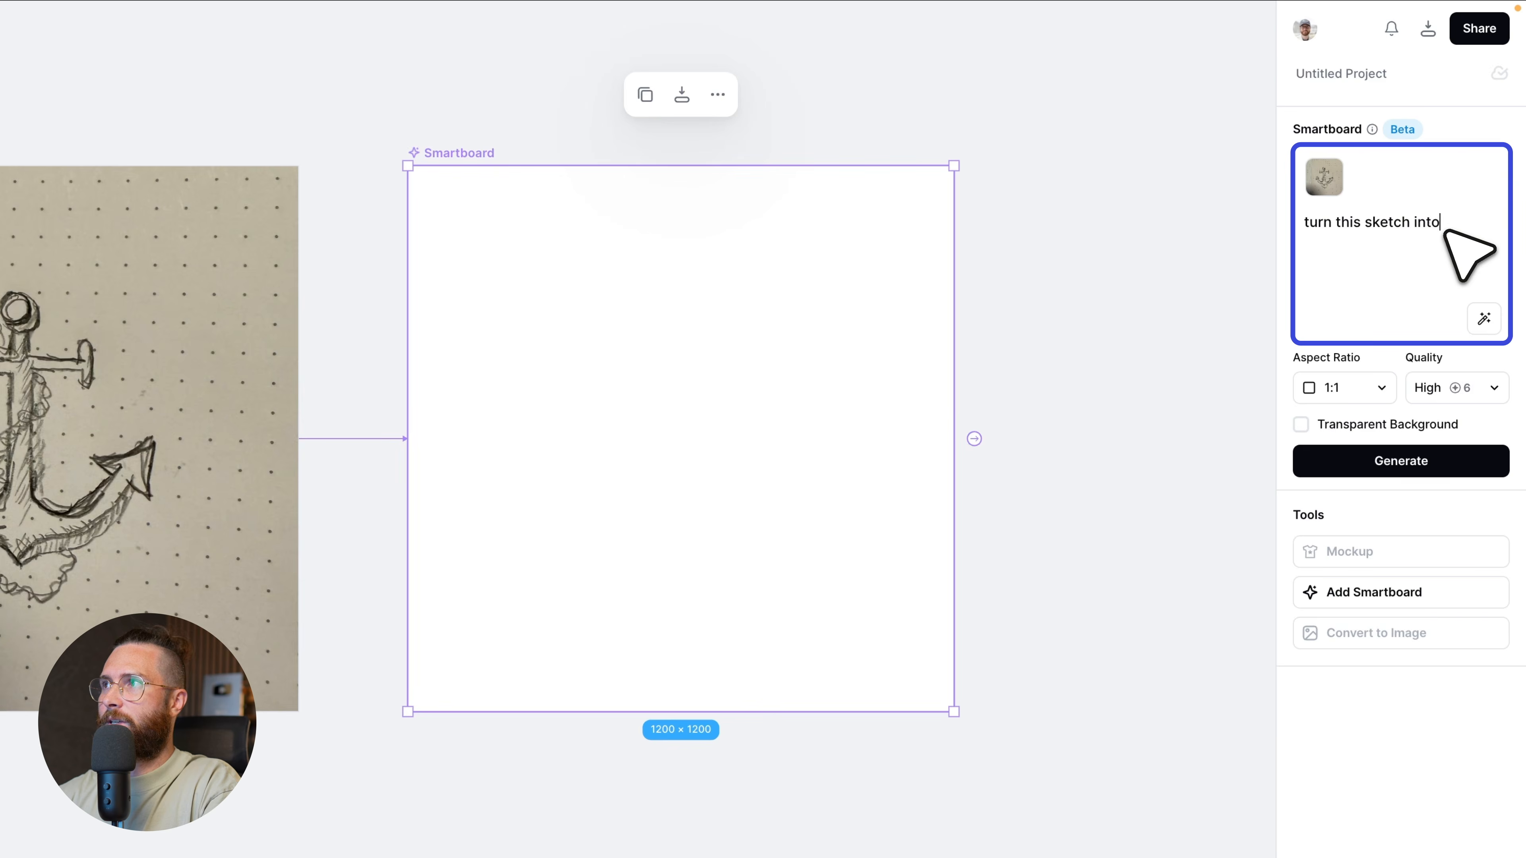
{"action": "type", "text": " a cleaned "}
{"action": "type", "text": "up"}
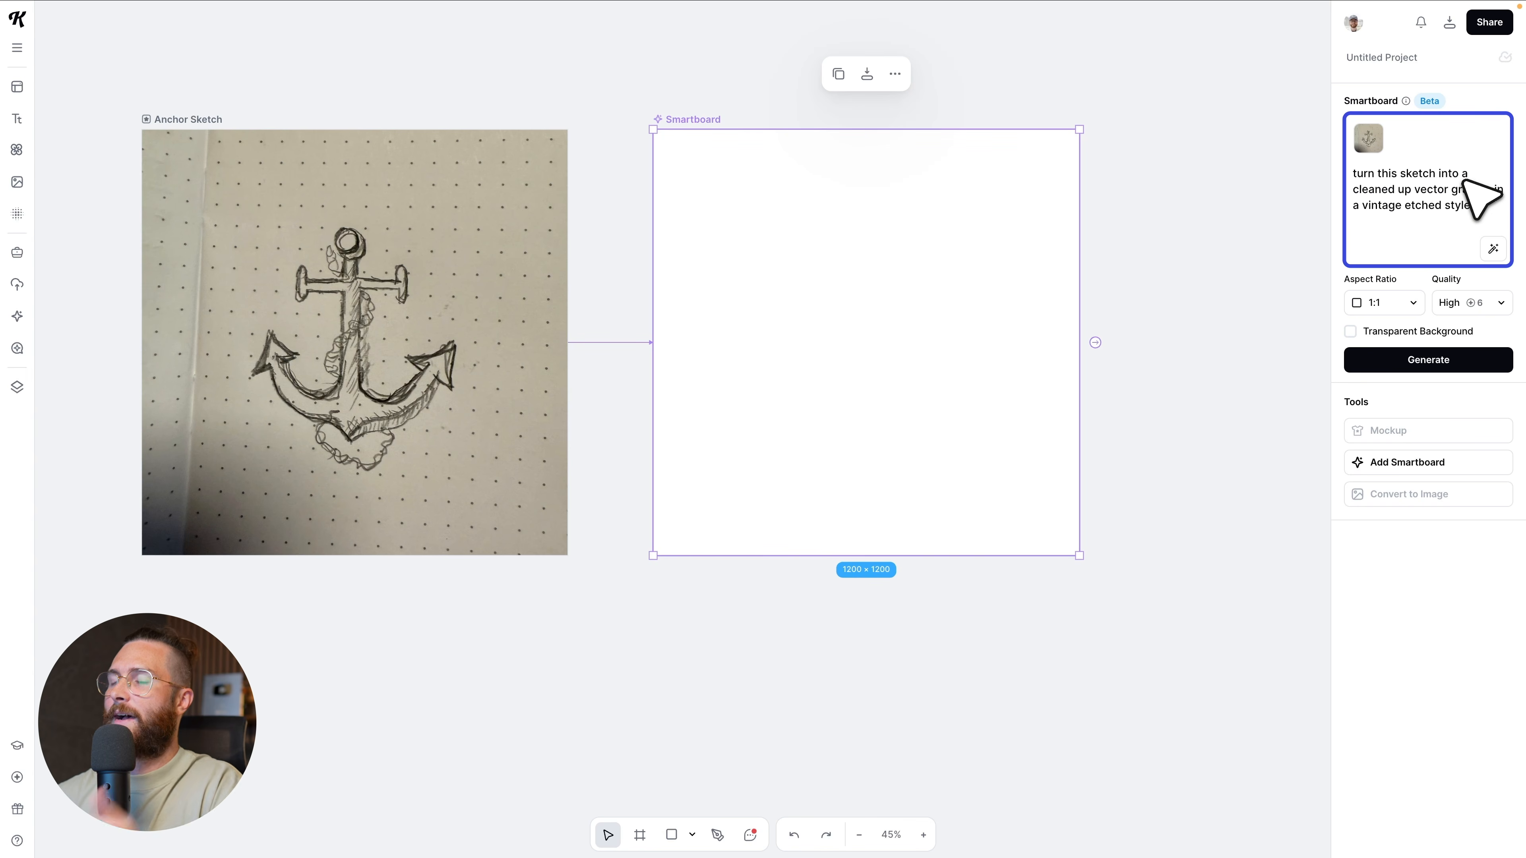
Enhance the Smartboard prompt with the automatic prompt improver and read through the rewritten text
{"action": "left_click", "coordinate": [1494, 249]}
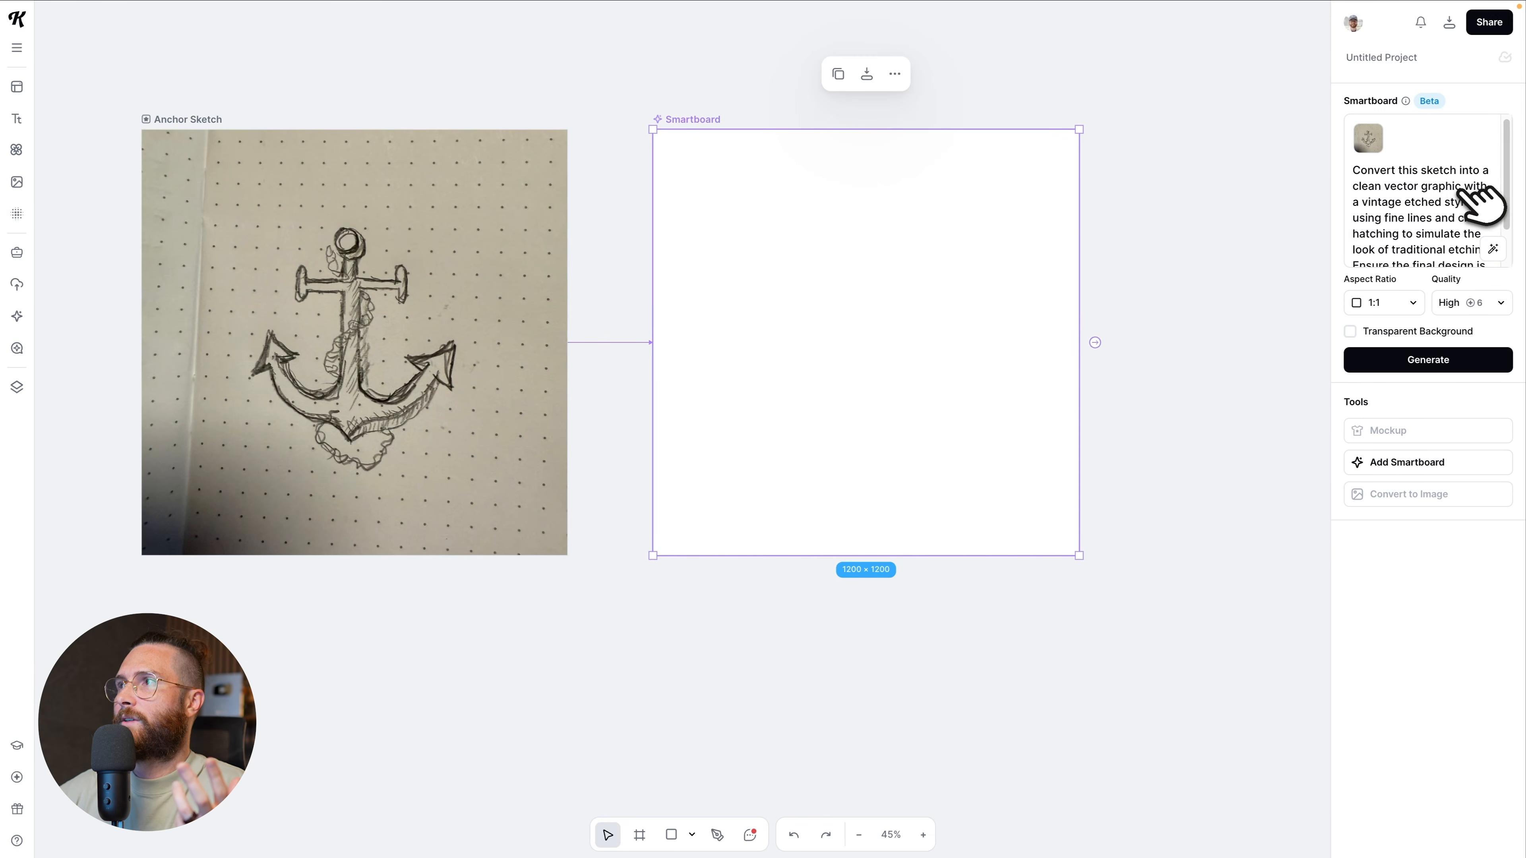
{"action": "scroll", "coordinate": [1419, 210], "scroll_direction": "down", "scroll_amount": 1}
{"action": "scroll", "coordinate": [1447, 209], "scroll_direction": "down", "scroll_amount": 1}
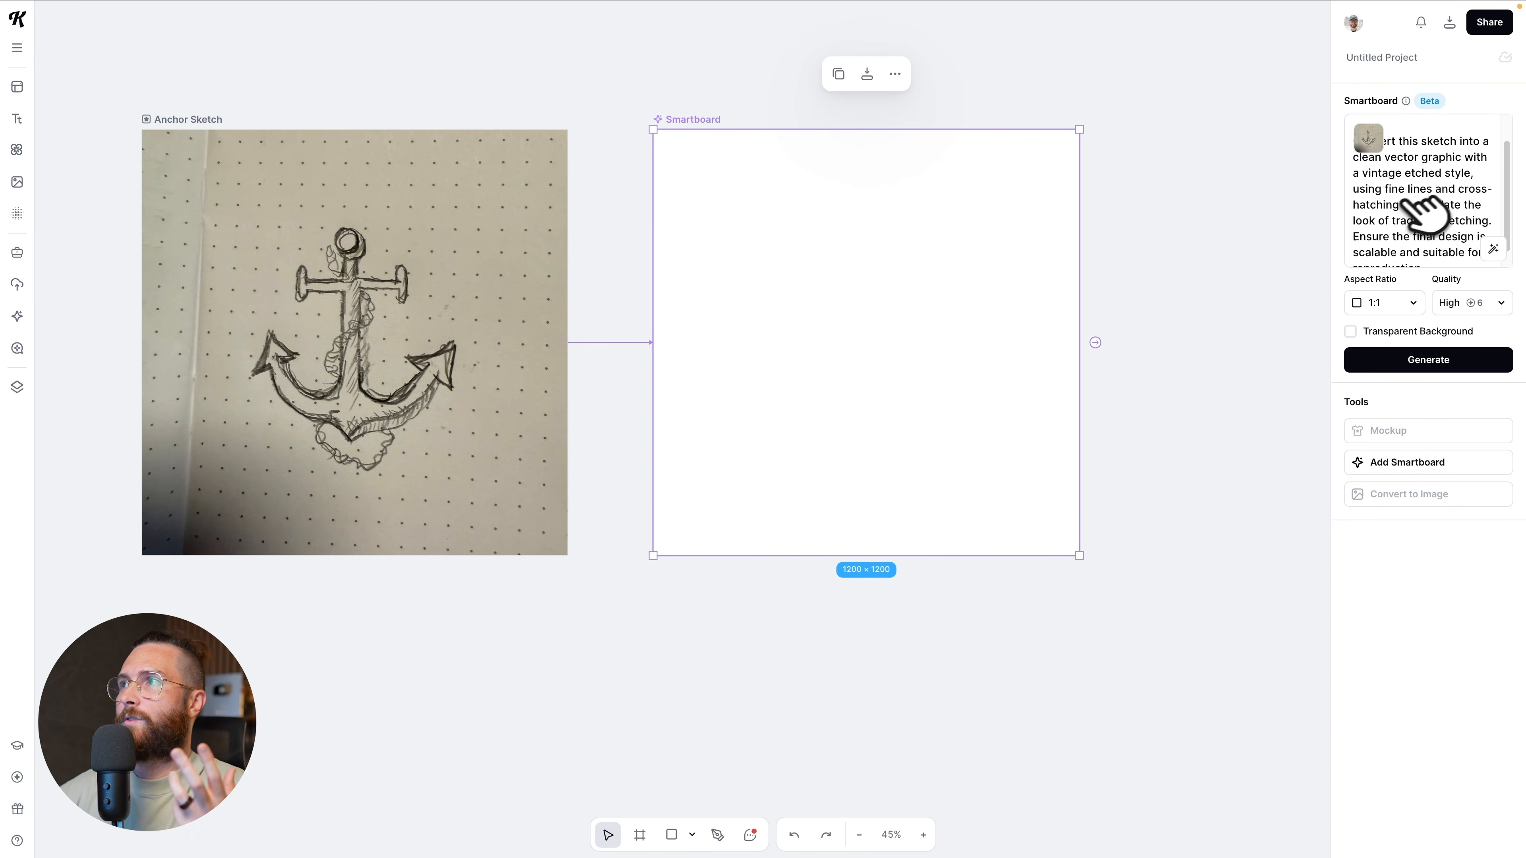
{"action": "scroll", "coordinate": [1460, 211], "scroll_direction": "down", "scroll_amount": 1}
{"action": "scroll", "coordinate": [1445, 221], "scroll_direction": "up", "scroll_amount": 1}
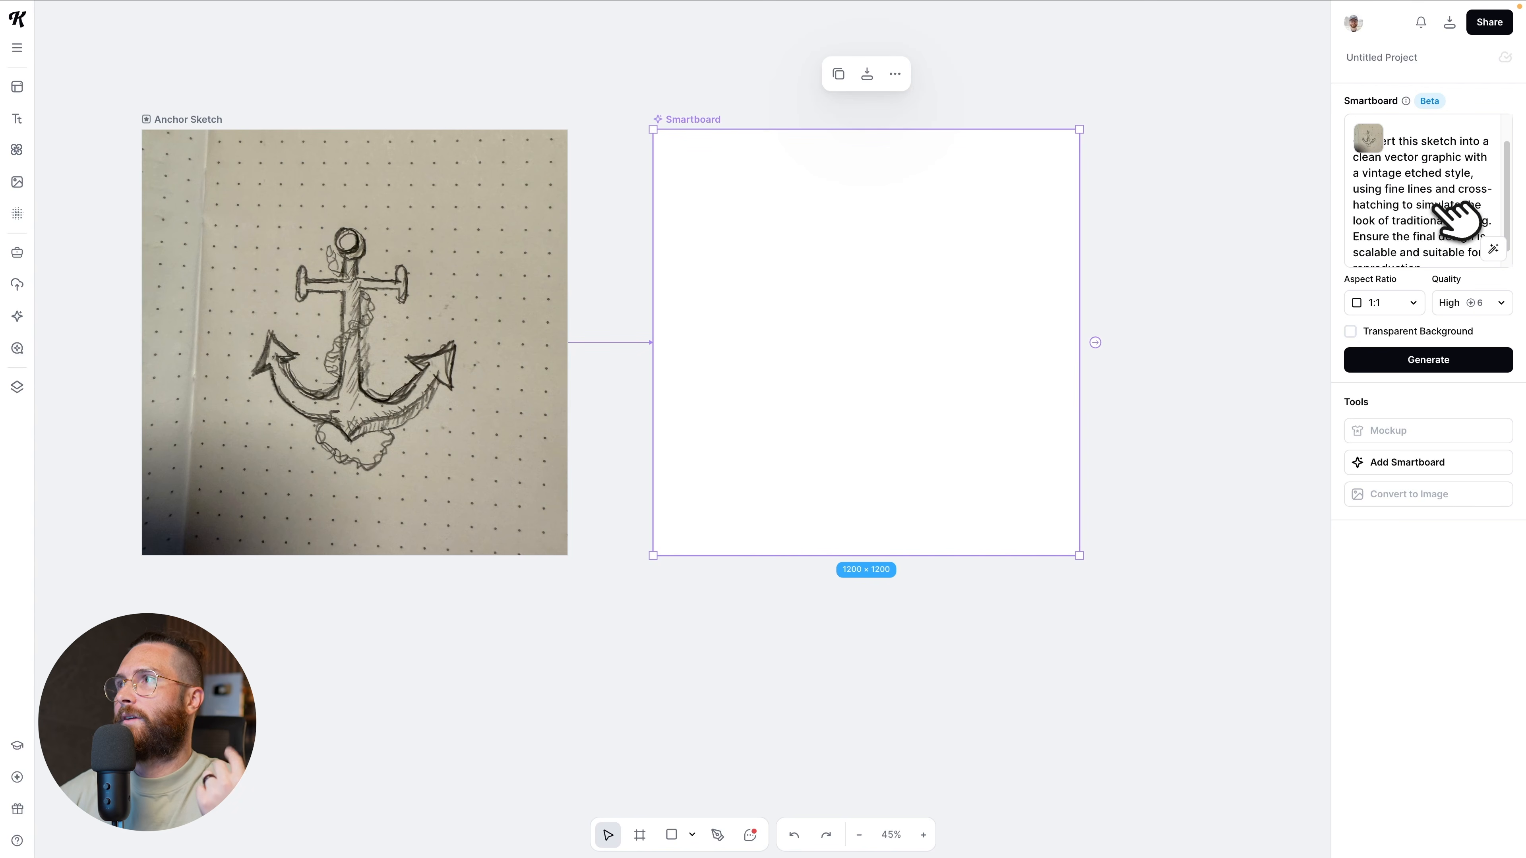
{"action": "scroll", "coordinate": [1427, 207], "scroll_direction": "down", "scroll_amount": 3}
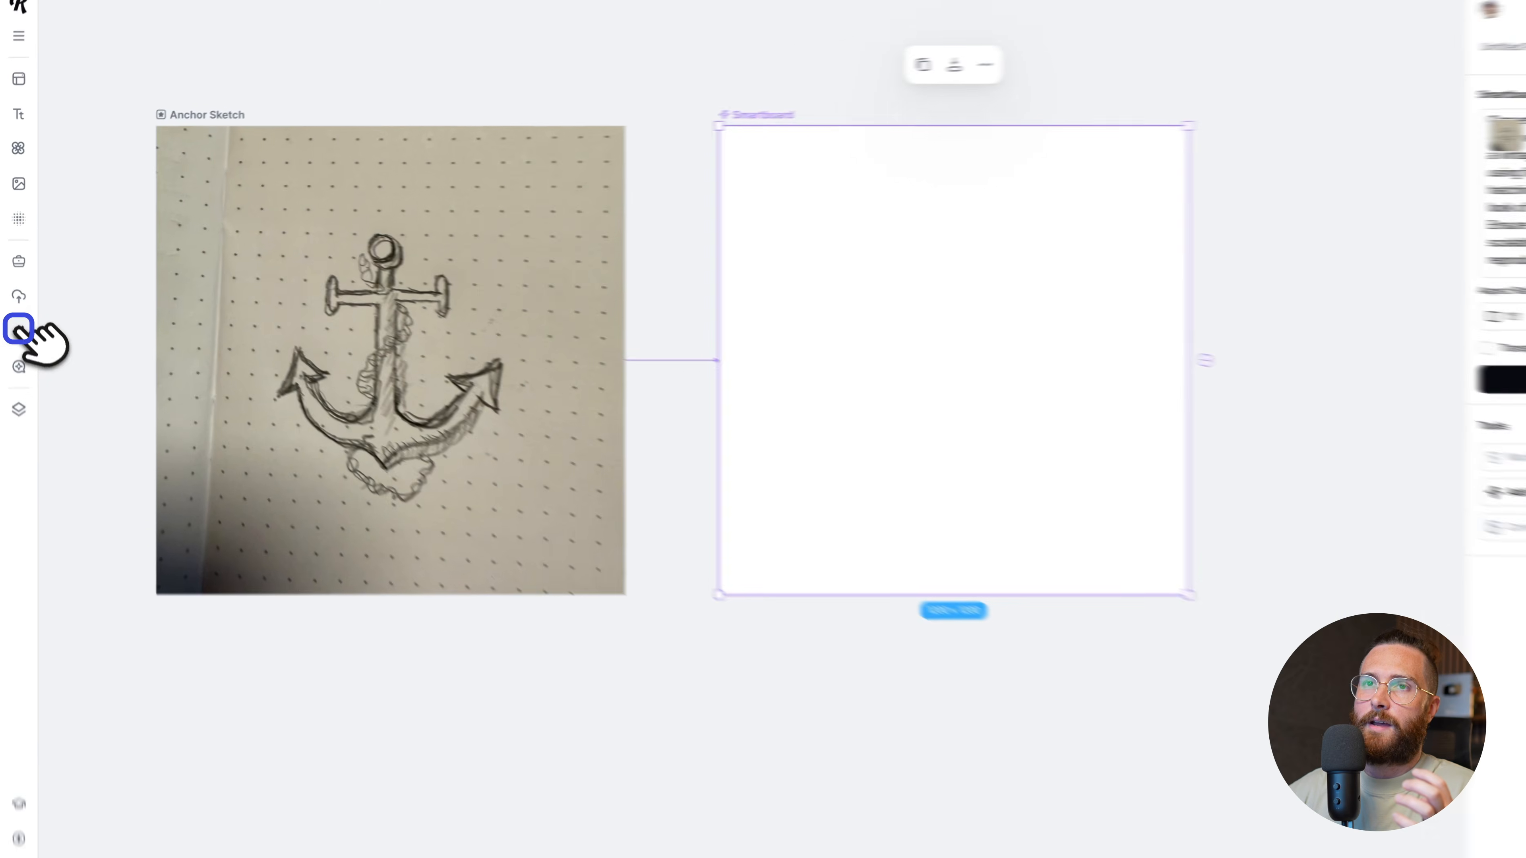
Examine the image models offered in the Kittl AI generator, then close it without generating anything
{"action": "left_click", "coordinate": [18, 329]}
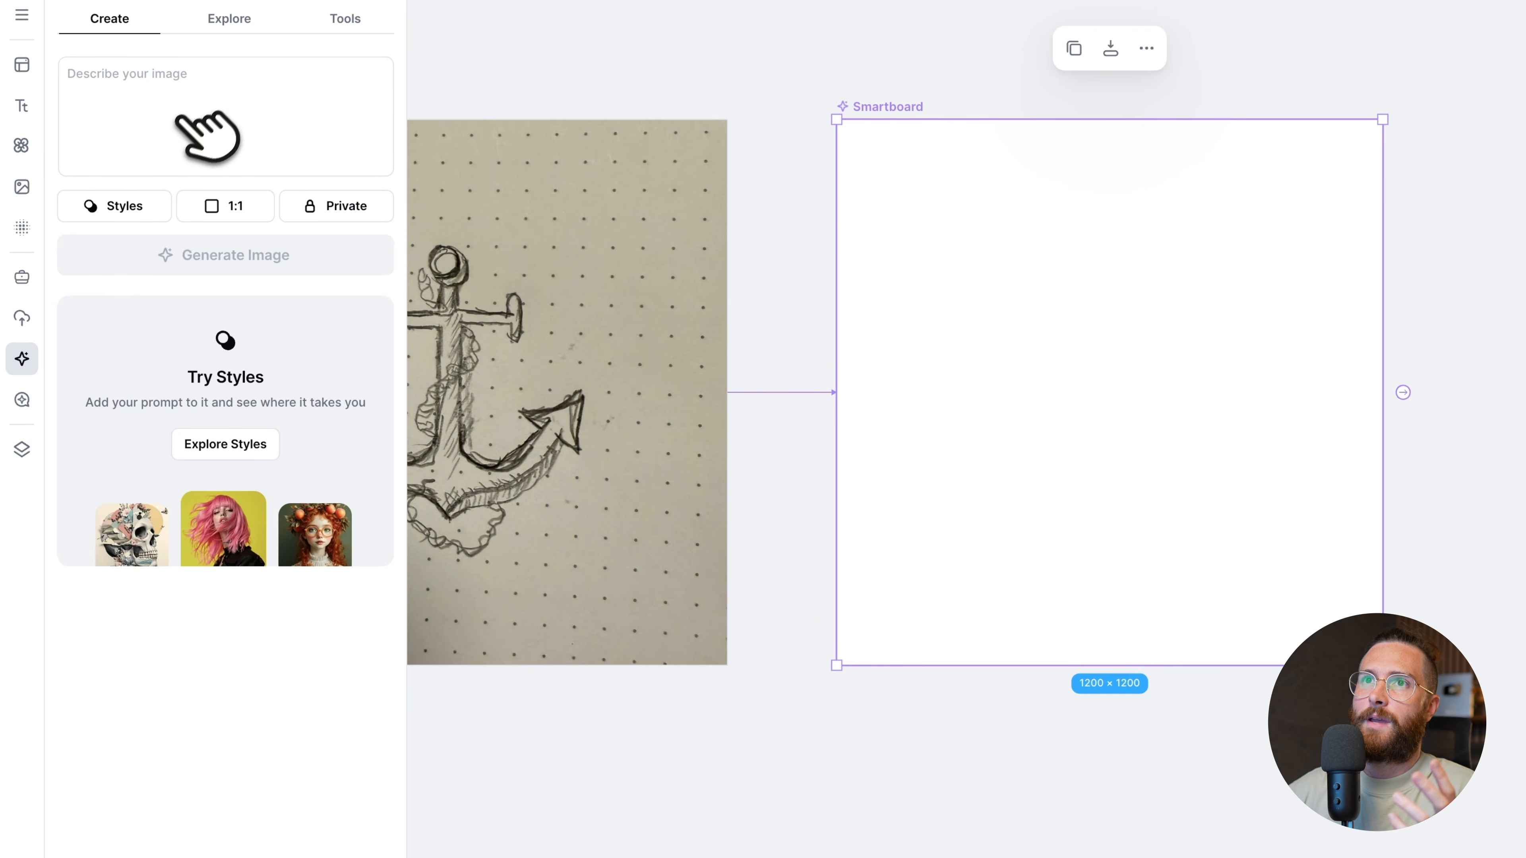
{"action": "left_click", "coordinate": [108, 842]}
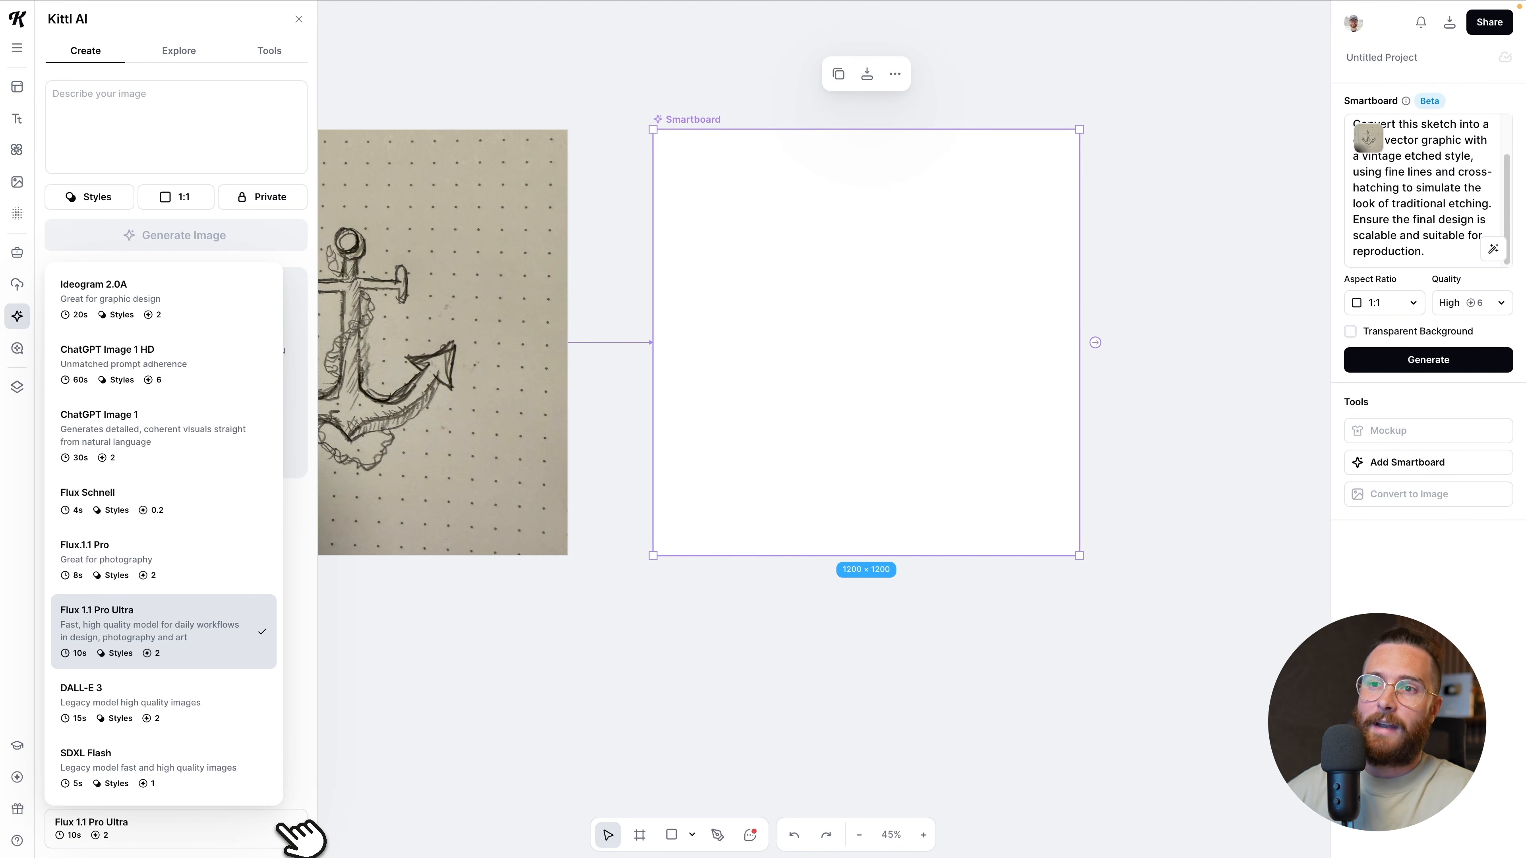
{"action": "left_click", "coordinate": [300, 836]}
{"action": "left_click", "coordinate": [299, 19]}
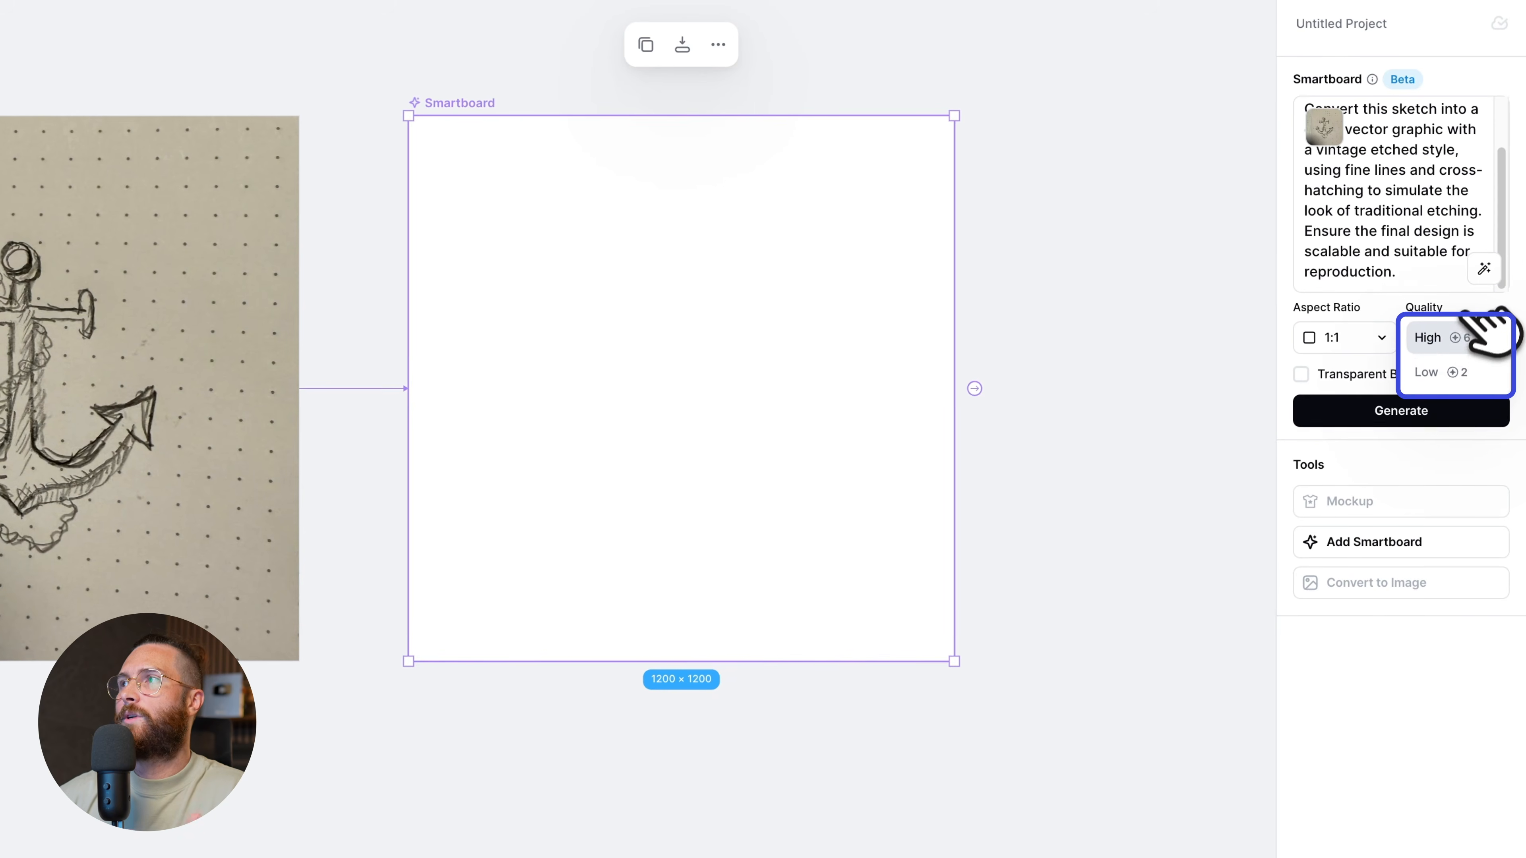
Keep the Smartboard quality at High and enable its transparent background
{"action": "left_click", "coordinate": [1466, 337]}
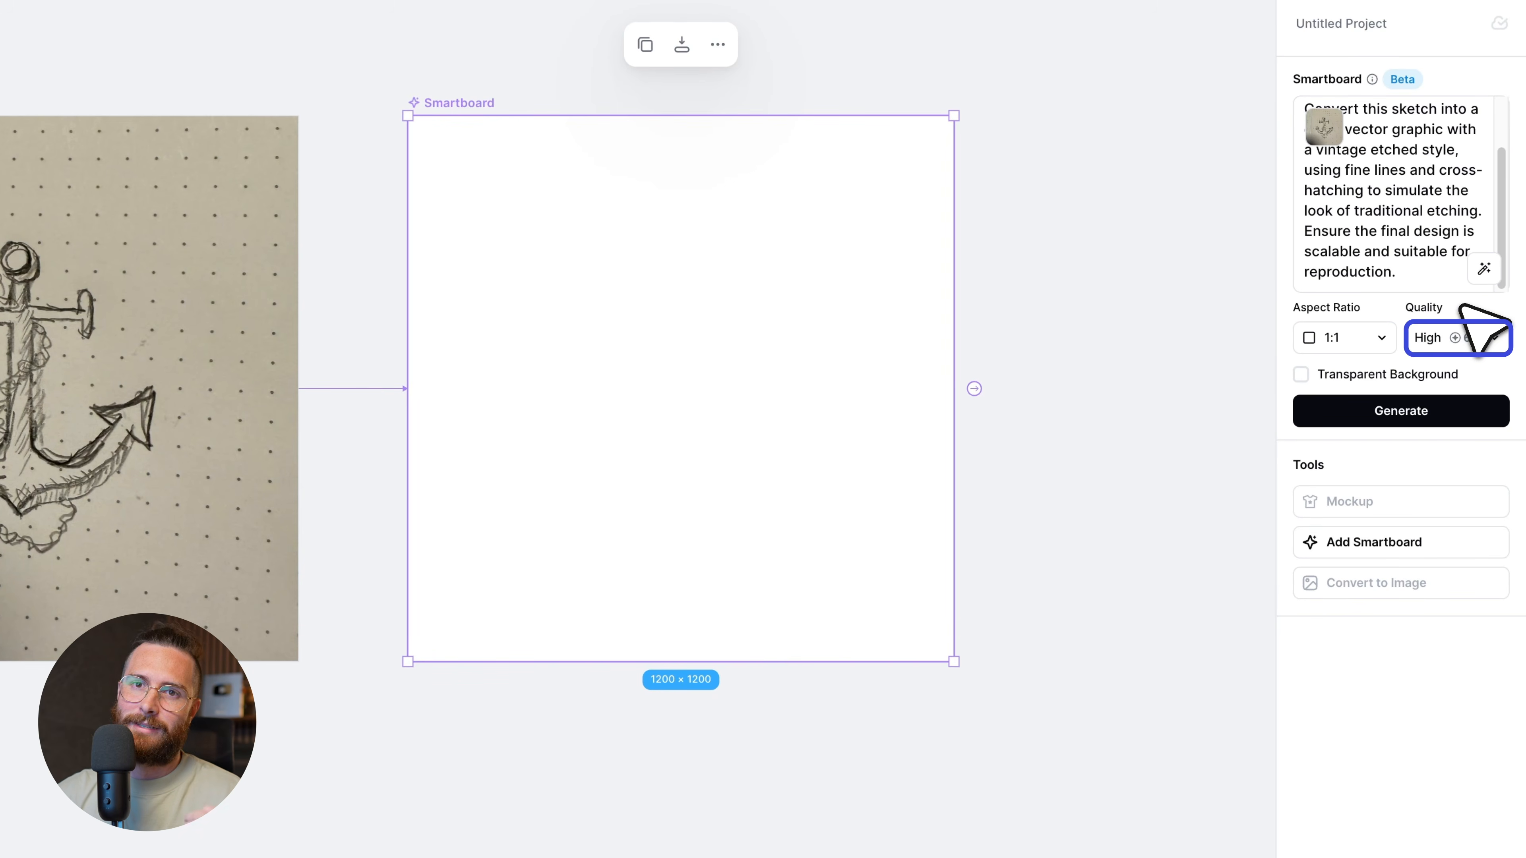
{"action": "left_click", "coordinate": [1466, 337]}
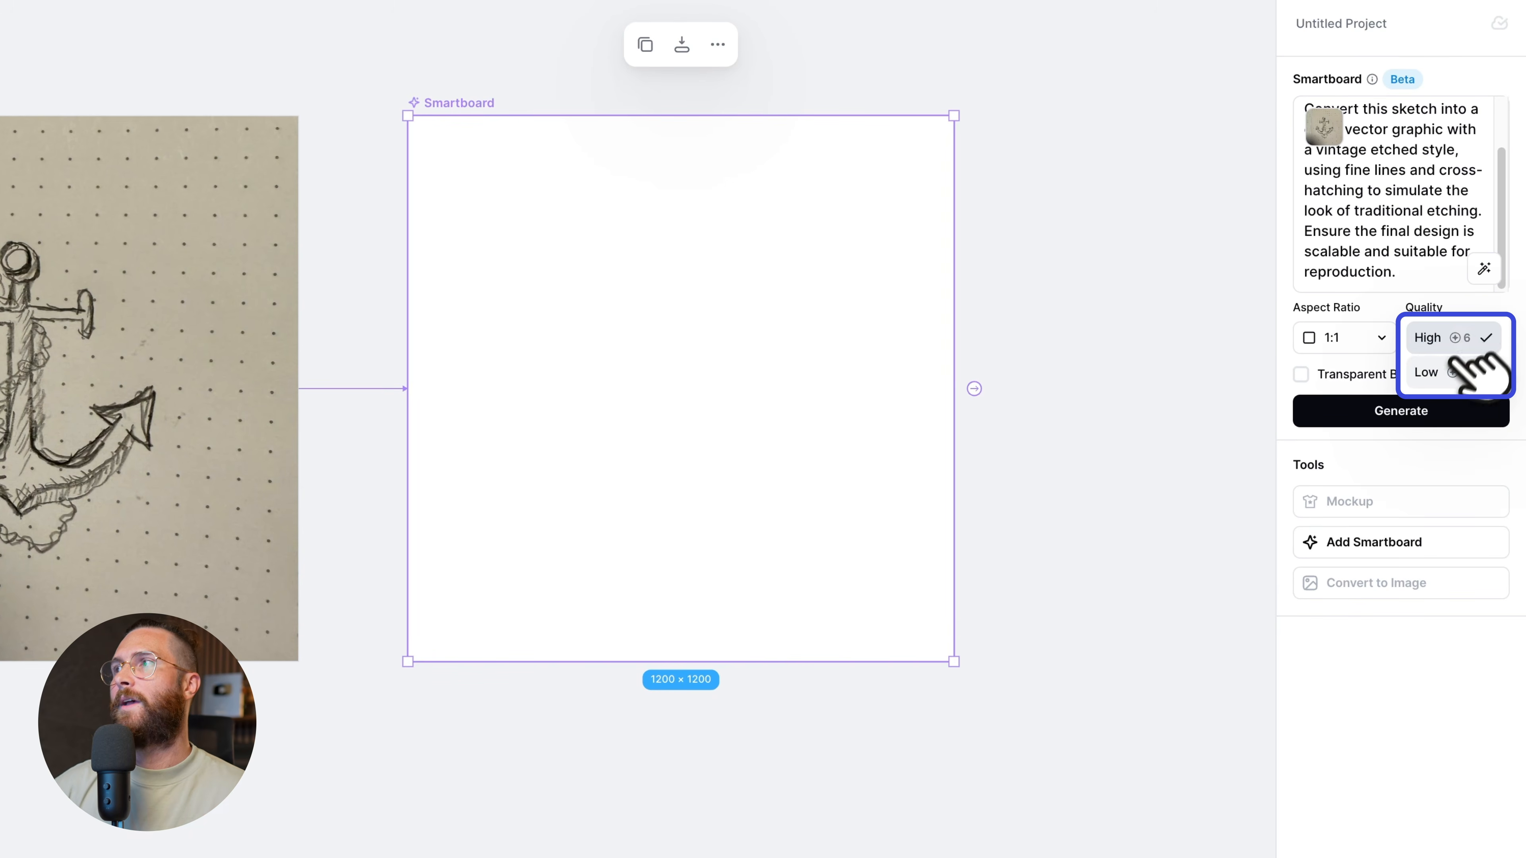
{"action": "left_click", "coordinate": [1463, 337]}
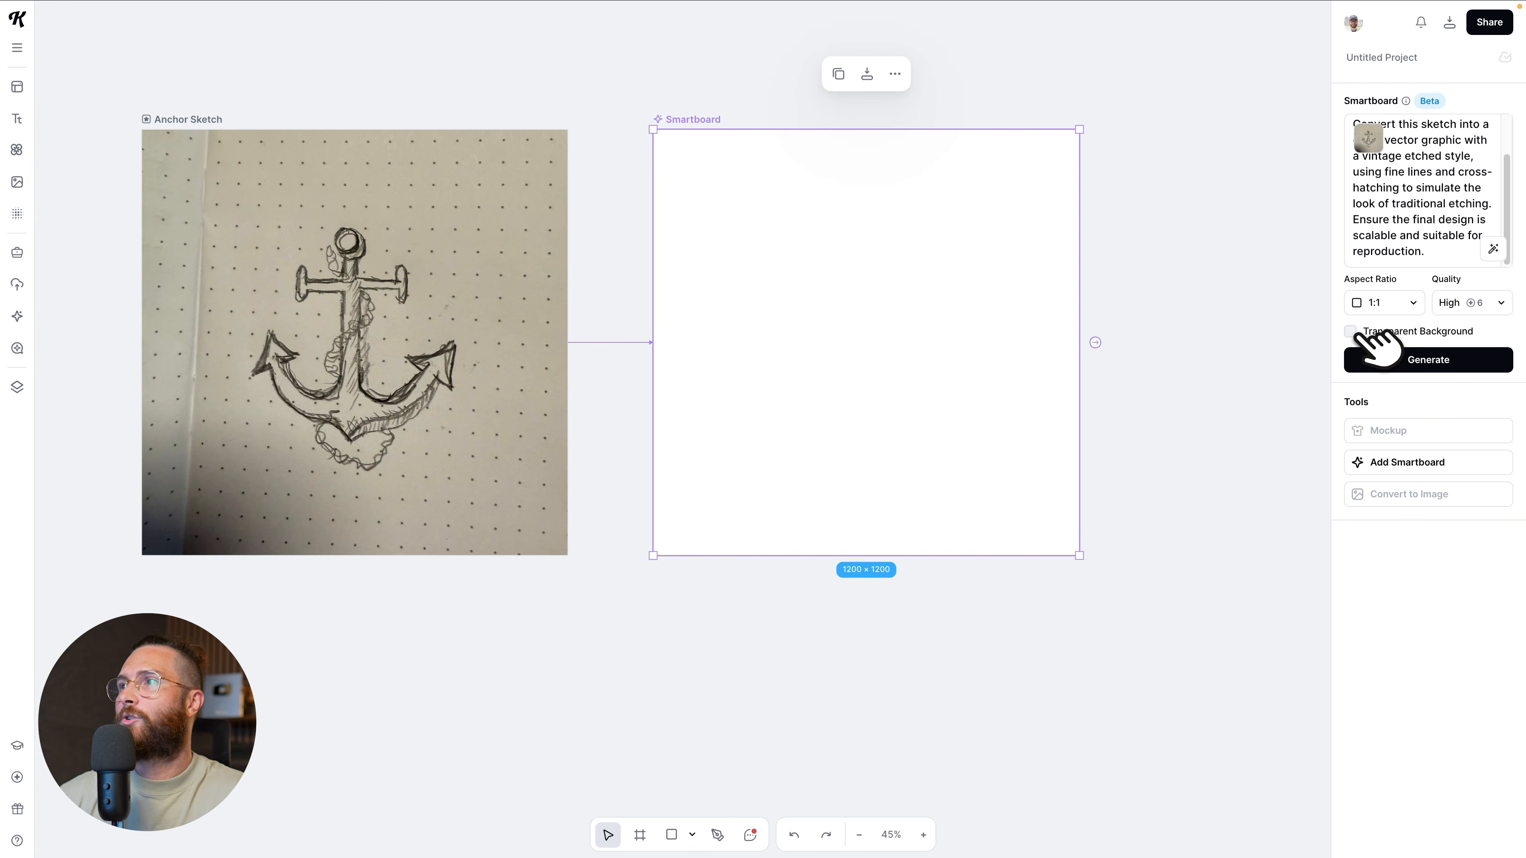
{"action": "left_click", "coordinate": [1351, 331]}
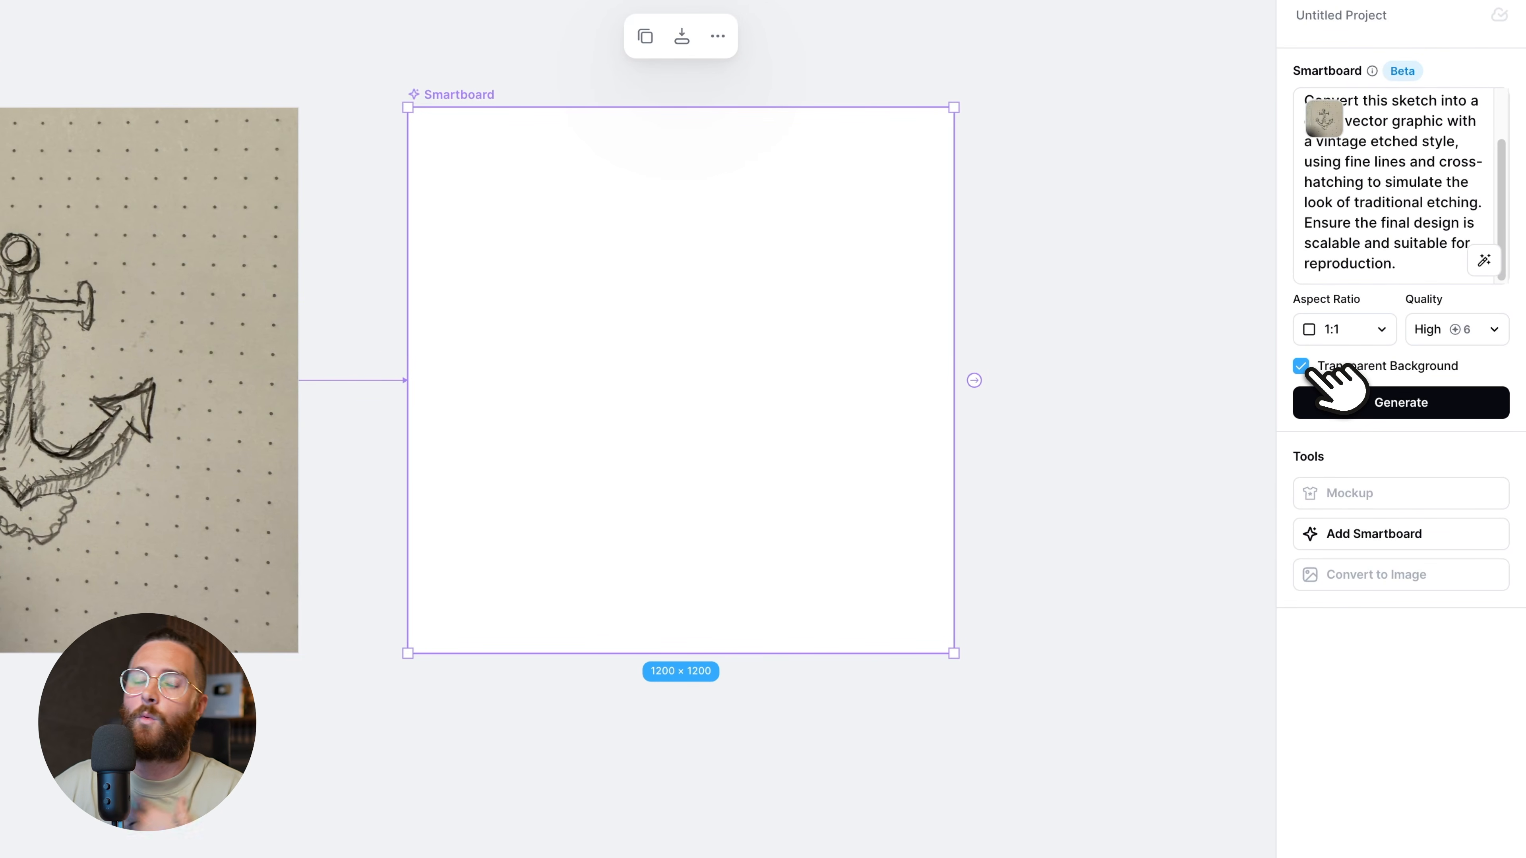
Try the 2:3 aspect ratio on the Smartboard and return it to 1:1
{"action": "left_click", "coordinate": [1316, 330]}
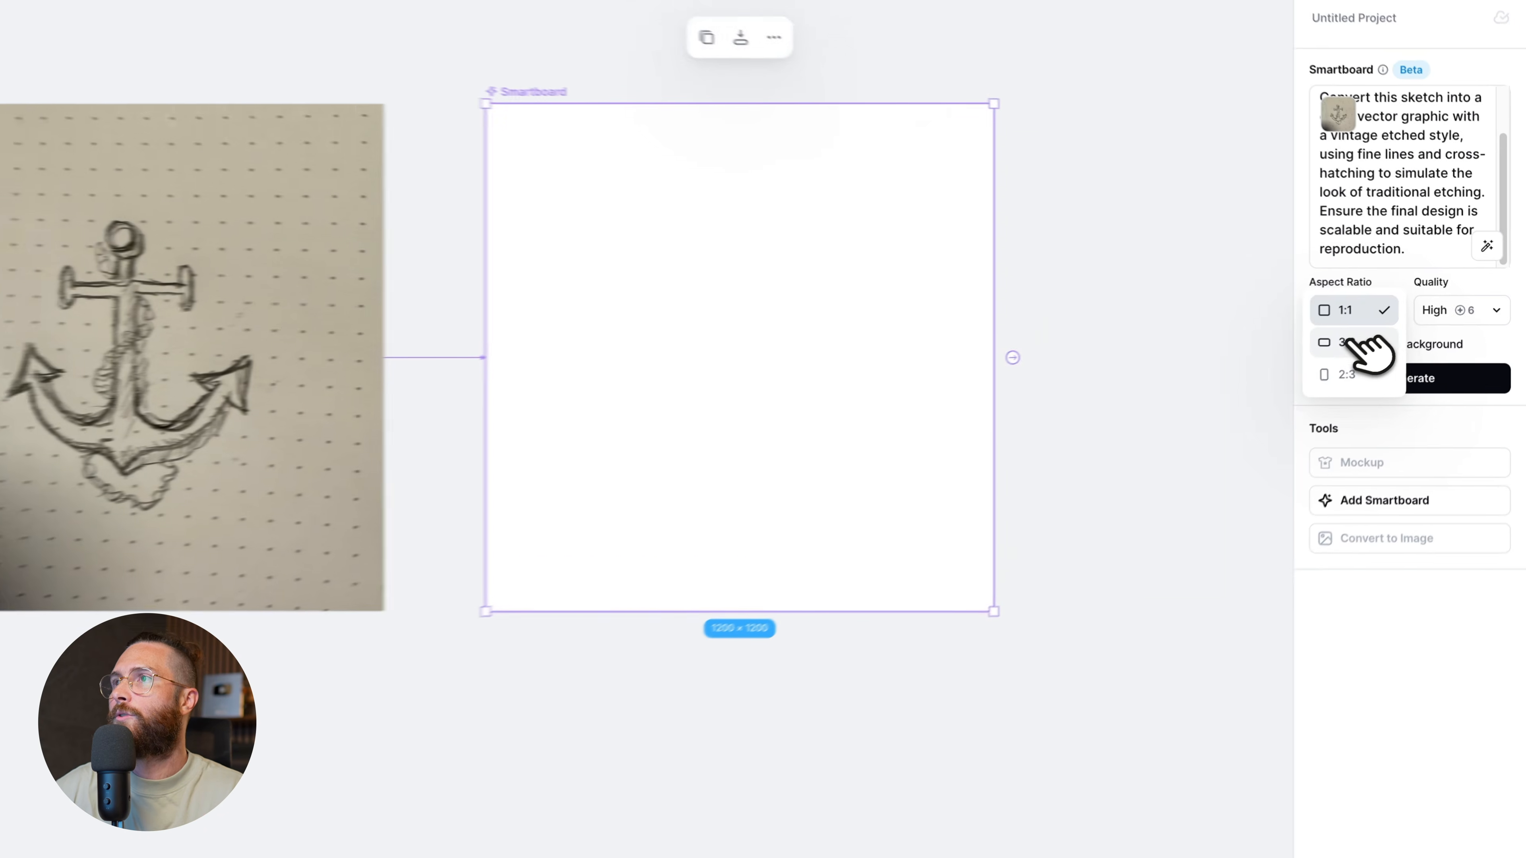
{"action": "left_click", "coordinate": [1382, 328]}
{"action": "left_click", "coordinate": [1385, 308]}
{"action": "left_click", "coordinate": [1340, 348]}
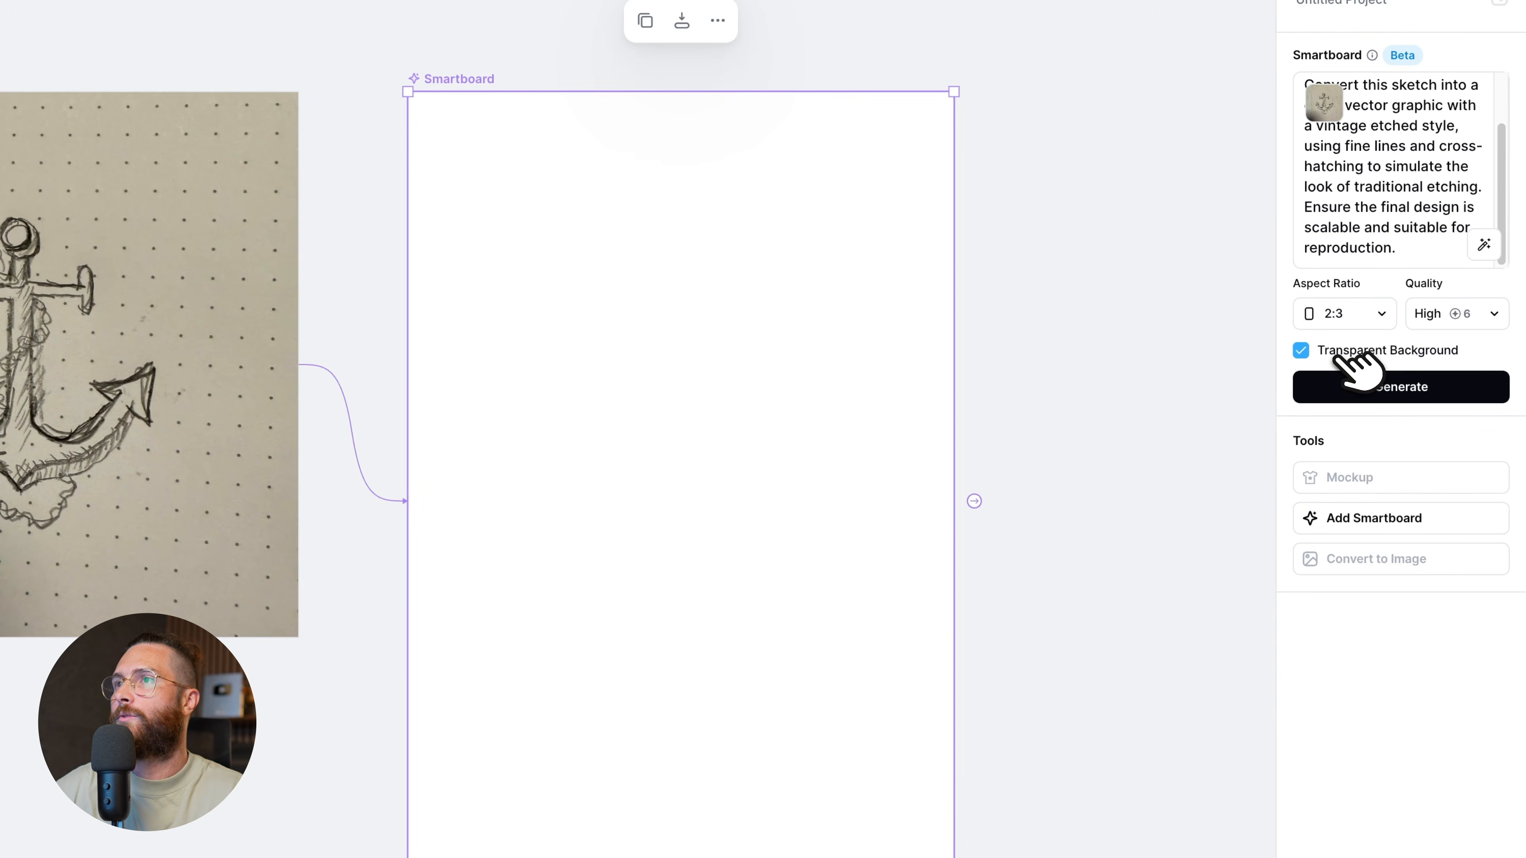
{"action": "left_click", "coordinate": [1359, 318]}
{"action": "left_click", "coordinate": [1342, 247]}
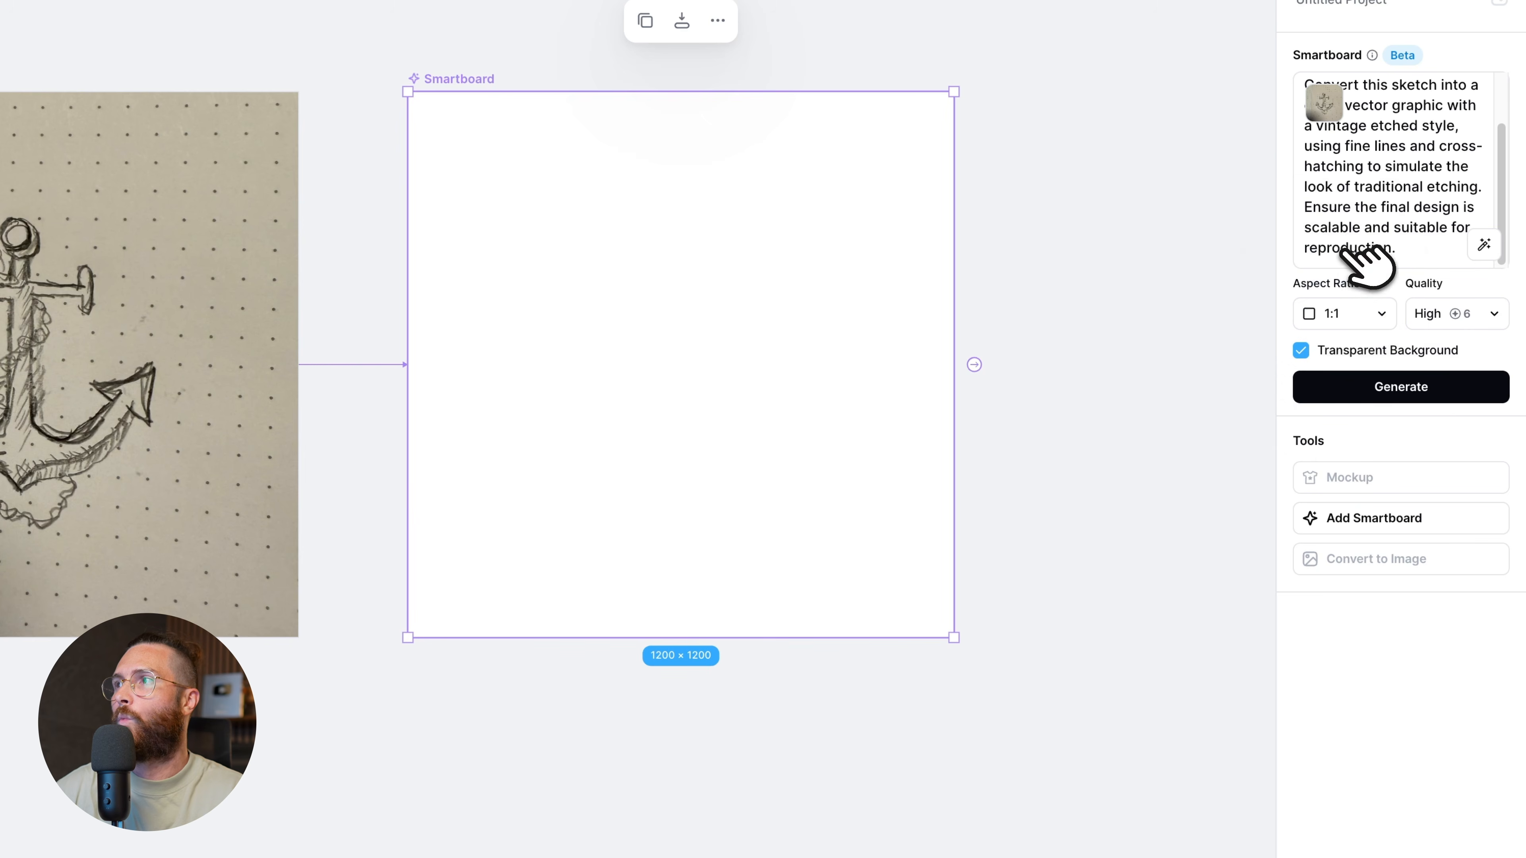
Generate the anchor design on the Smartboard and convert it to a separate image for close inspection
{"action": "left_click", "coordinate": [1379, 379]}
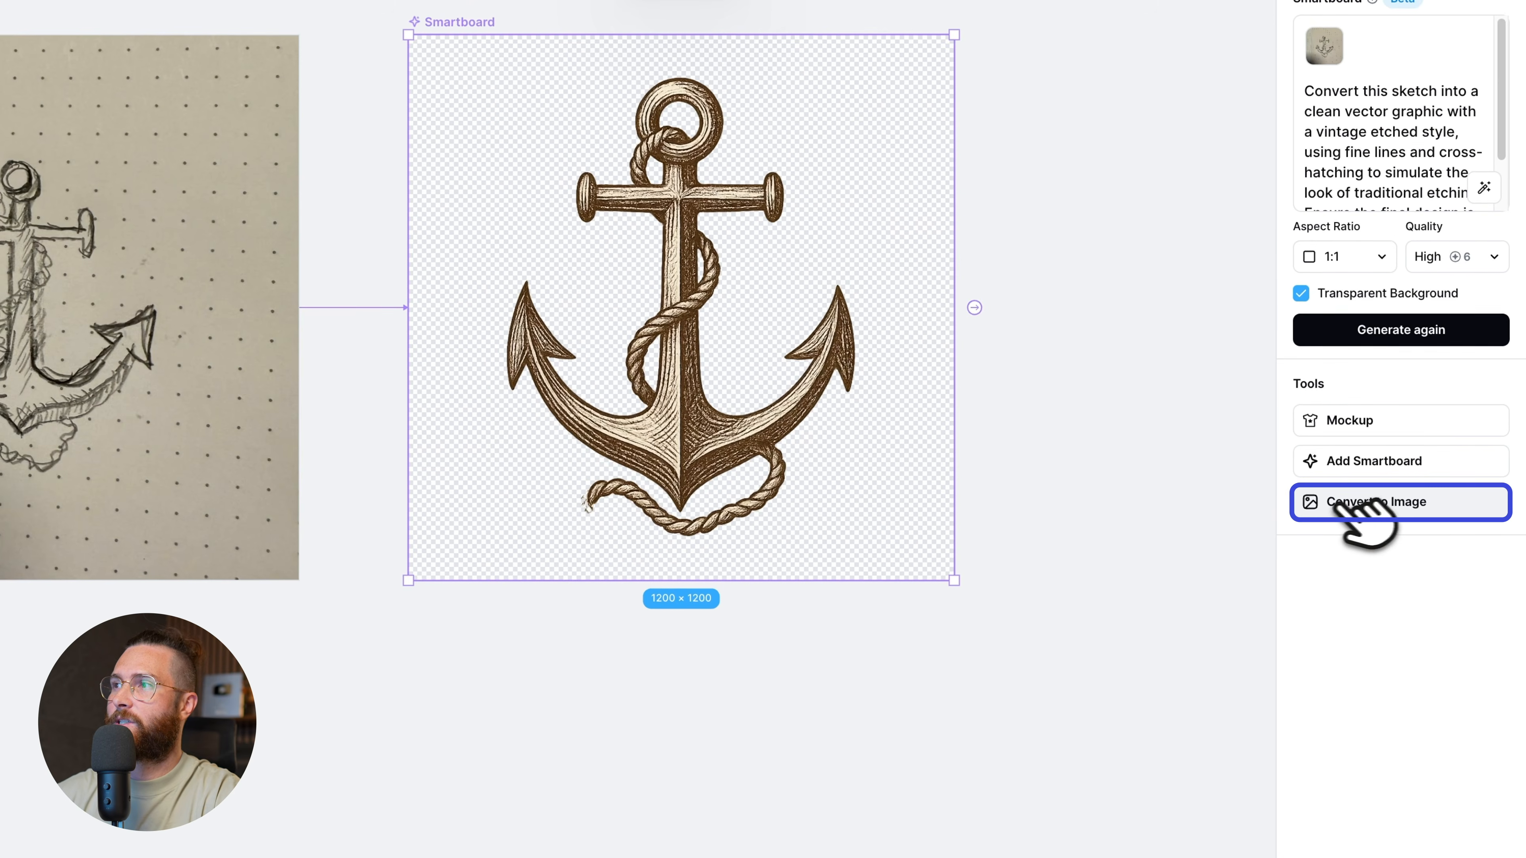
{"action": "left_click", "coordinate": [1336, 504]}
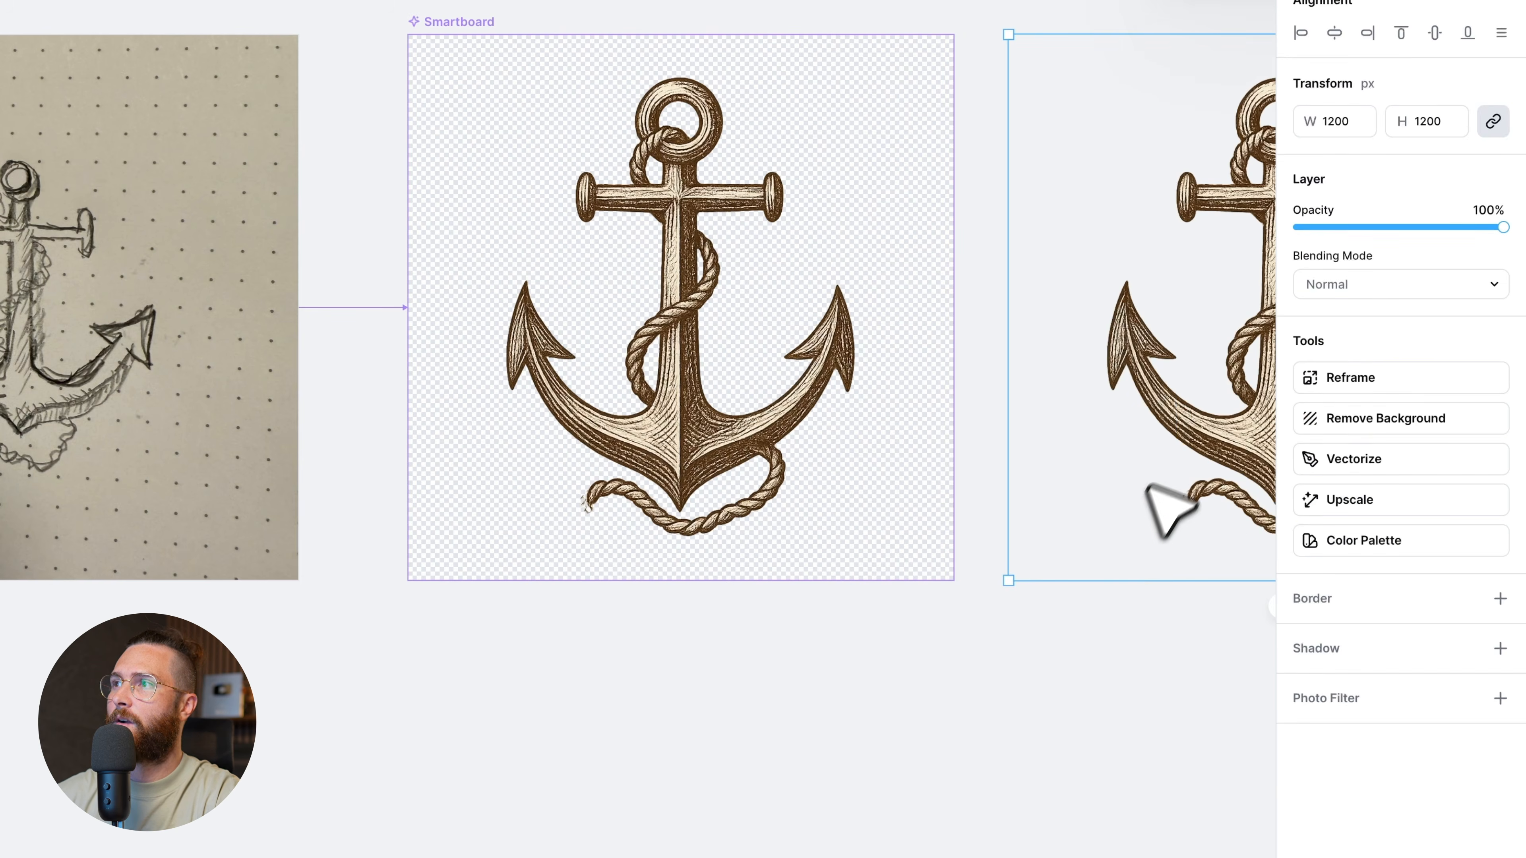
{"action": "scroll", "coordinate": [1151, 518], "scroll_direction": "right", "scroll_amount": 6}
{"action": "scroll", "coordinate": [743, 552], "scroll_direction": "up", "scroll_amount": 5}
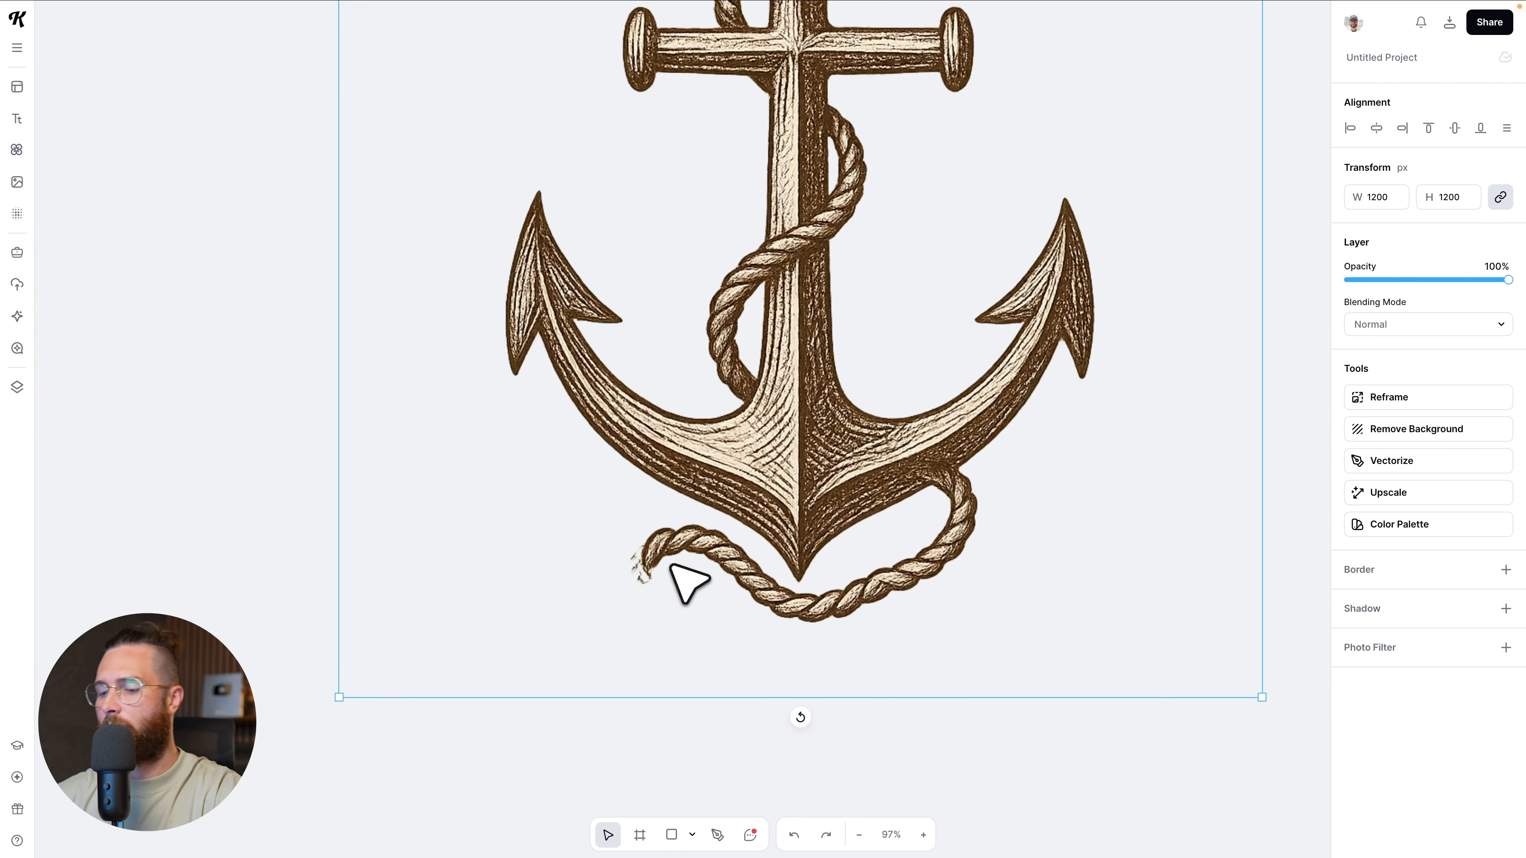
Erase the stray marks beside the rope's loose end with the eraser at size 25 and finish the image edit
{"action": "key", "text": "e"}
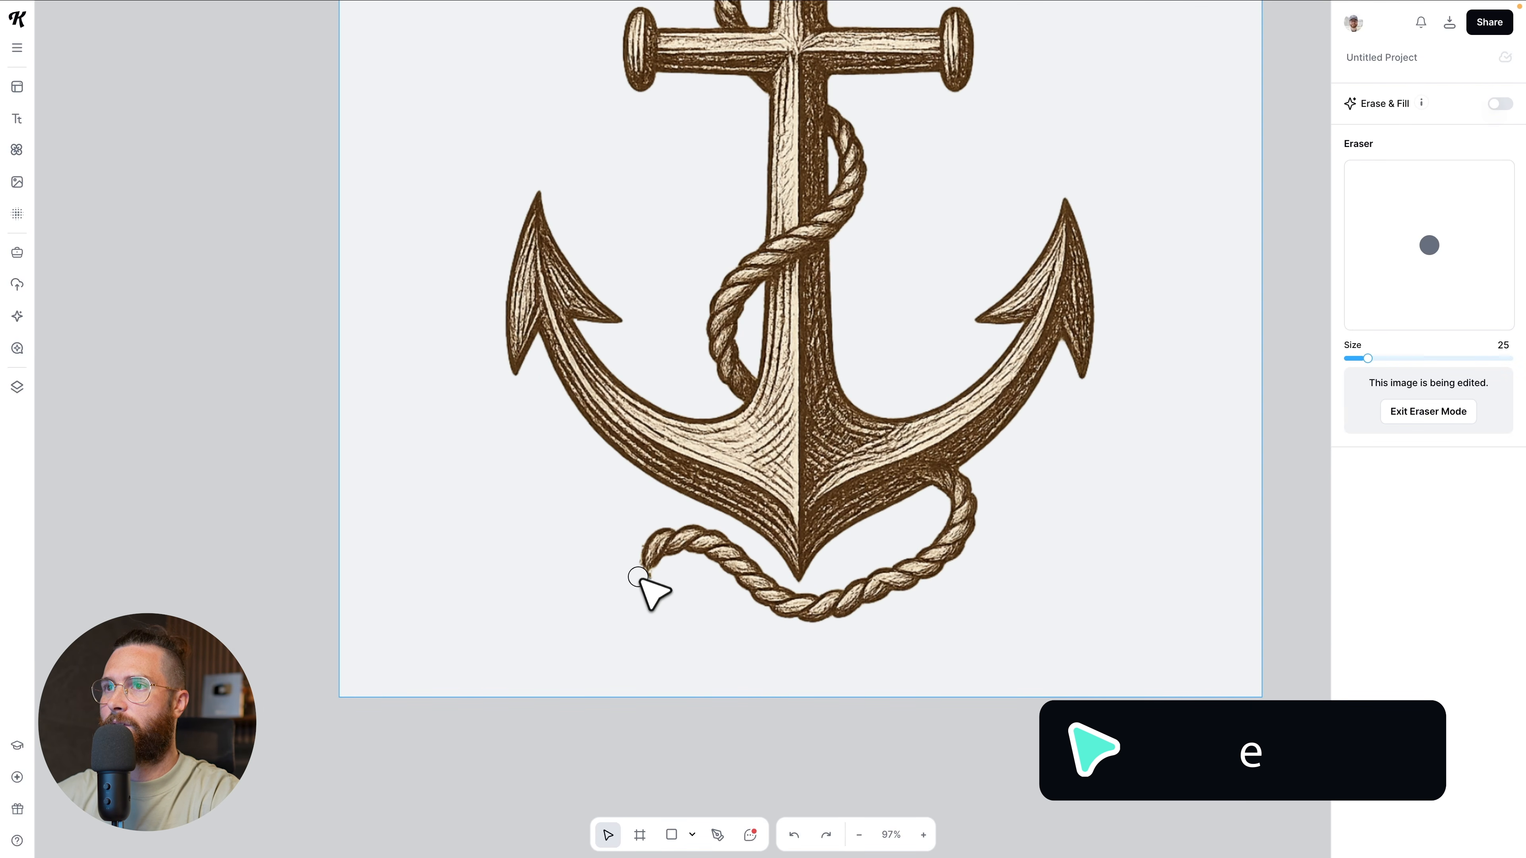
{"action": "left_click", "coordinate": [632, 548]}
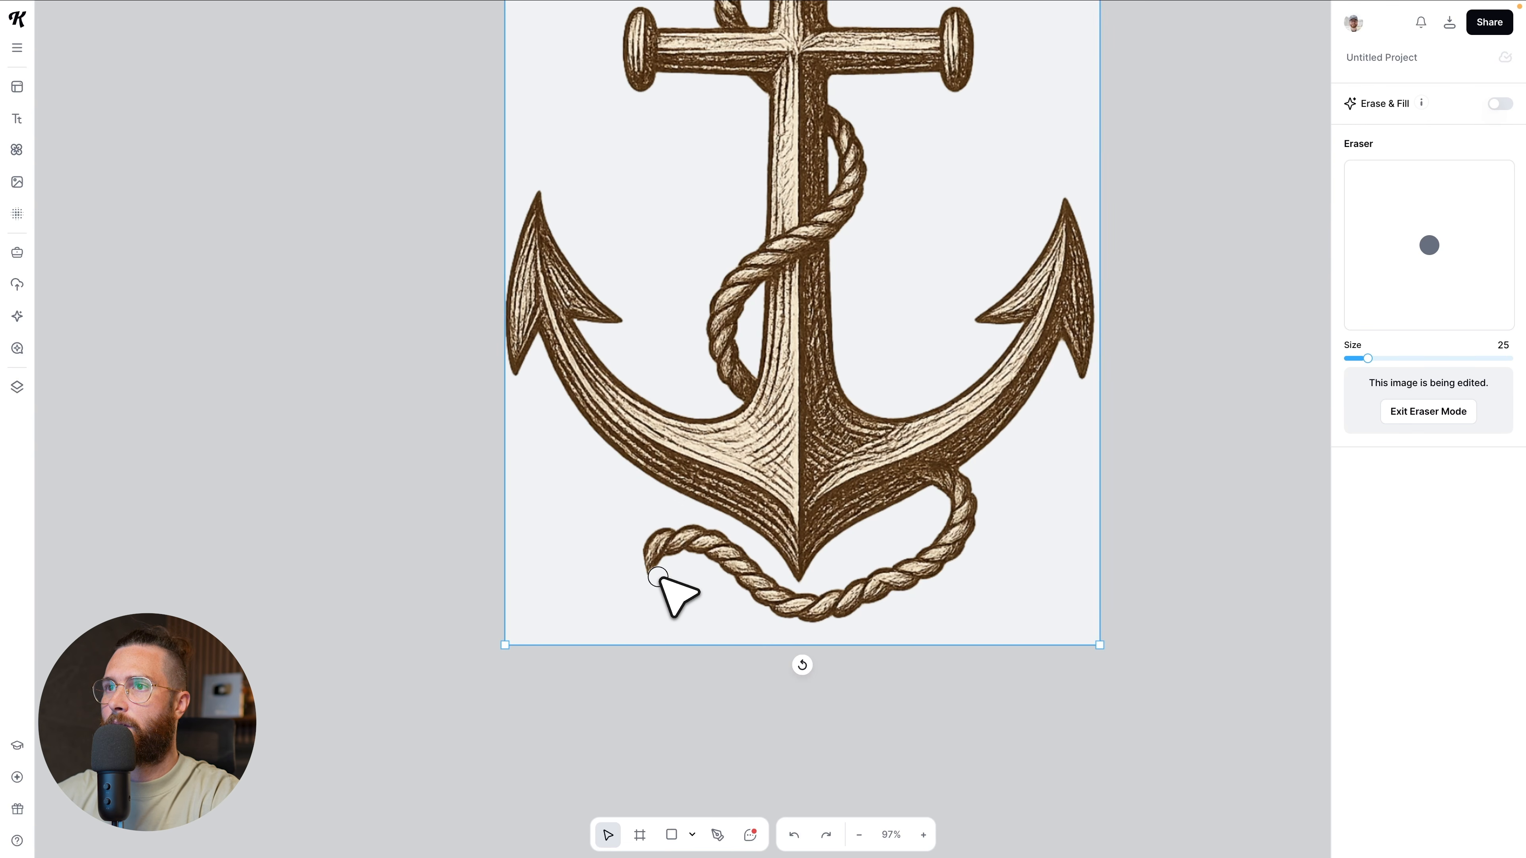
{"action": "left_click", "coordinate": [1445, 414]}
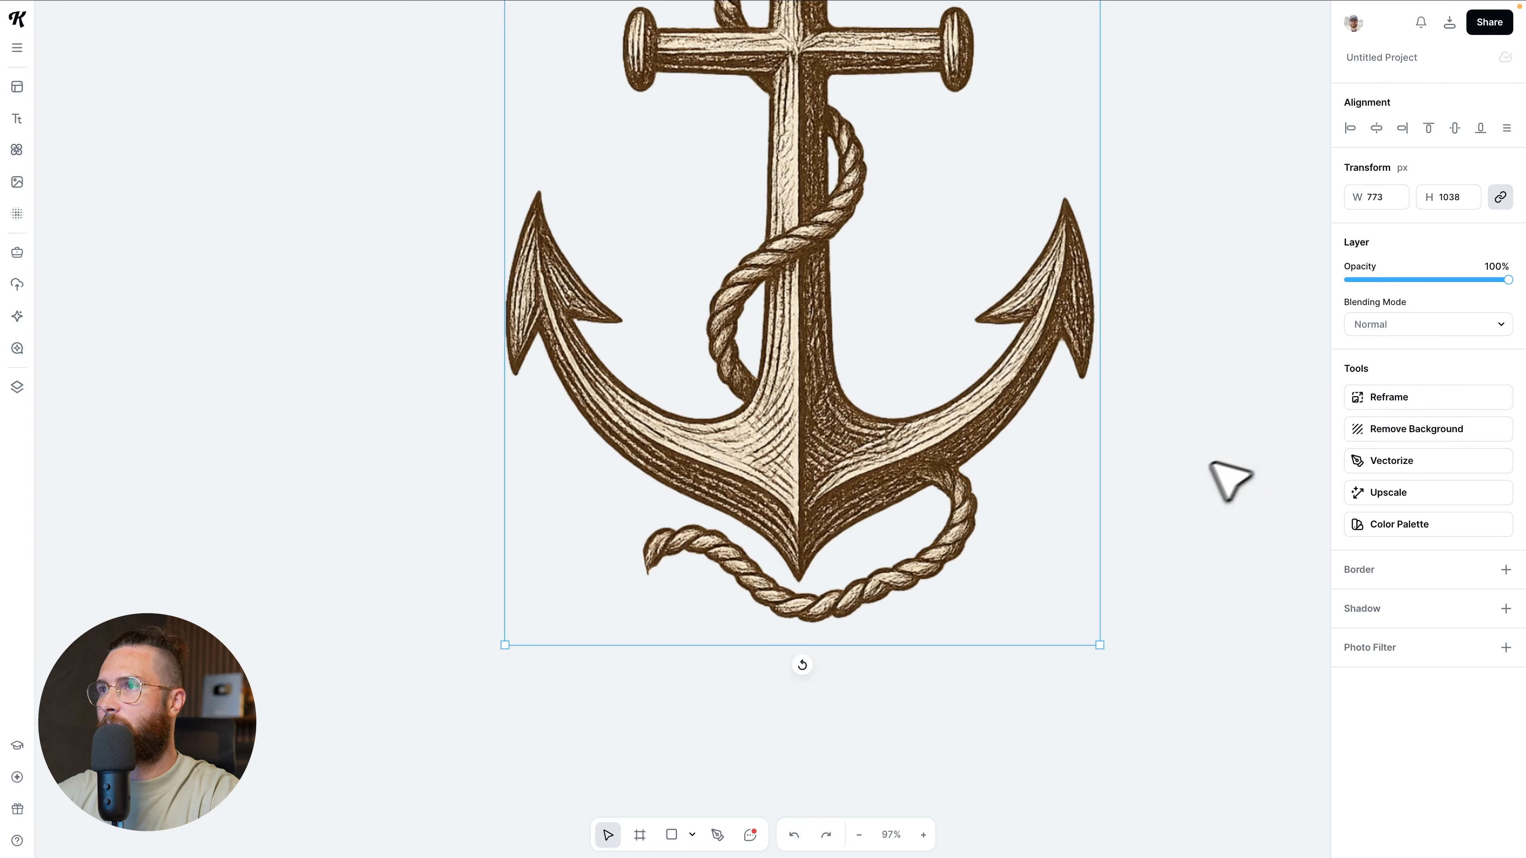
Vectorize the anchor image with the number of colors set to 1
{"action": "scroll", "coordinate": [1219, 481], "scroll_direction": "down", "scroll_amount": 5}
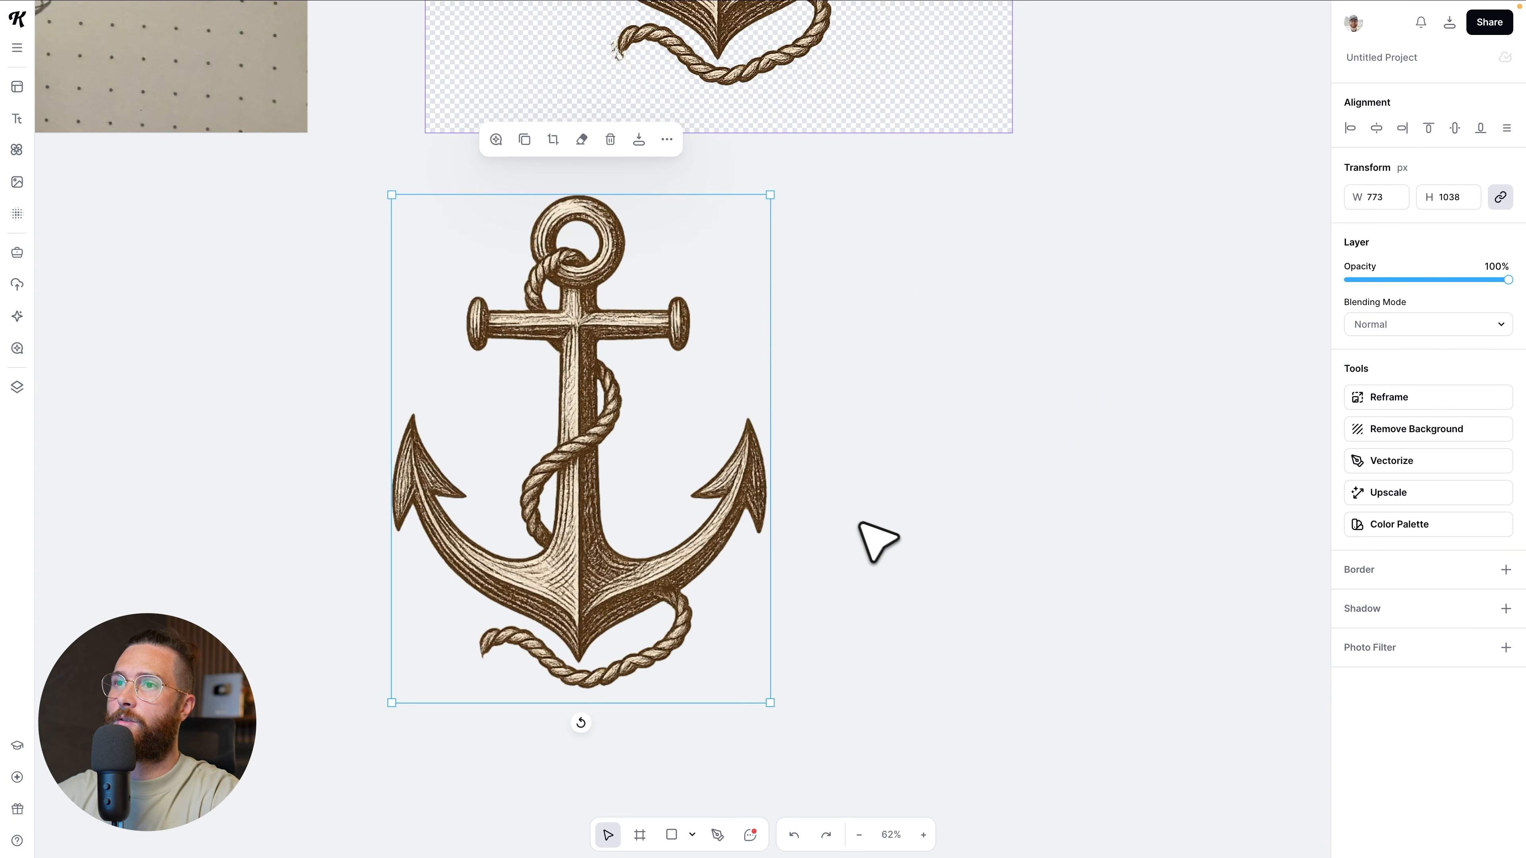
{"action": "scroll", "coordinate": [853, 529], "scroll_direction": "down", "scroll_amount": 1}
{"action": "scroll", "coordinate": [758, 548], "scroll_direction": "left", "scroll_amount": 2}
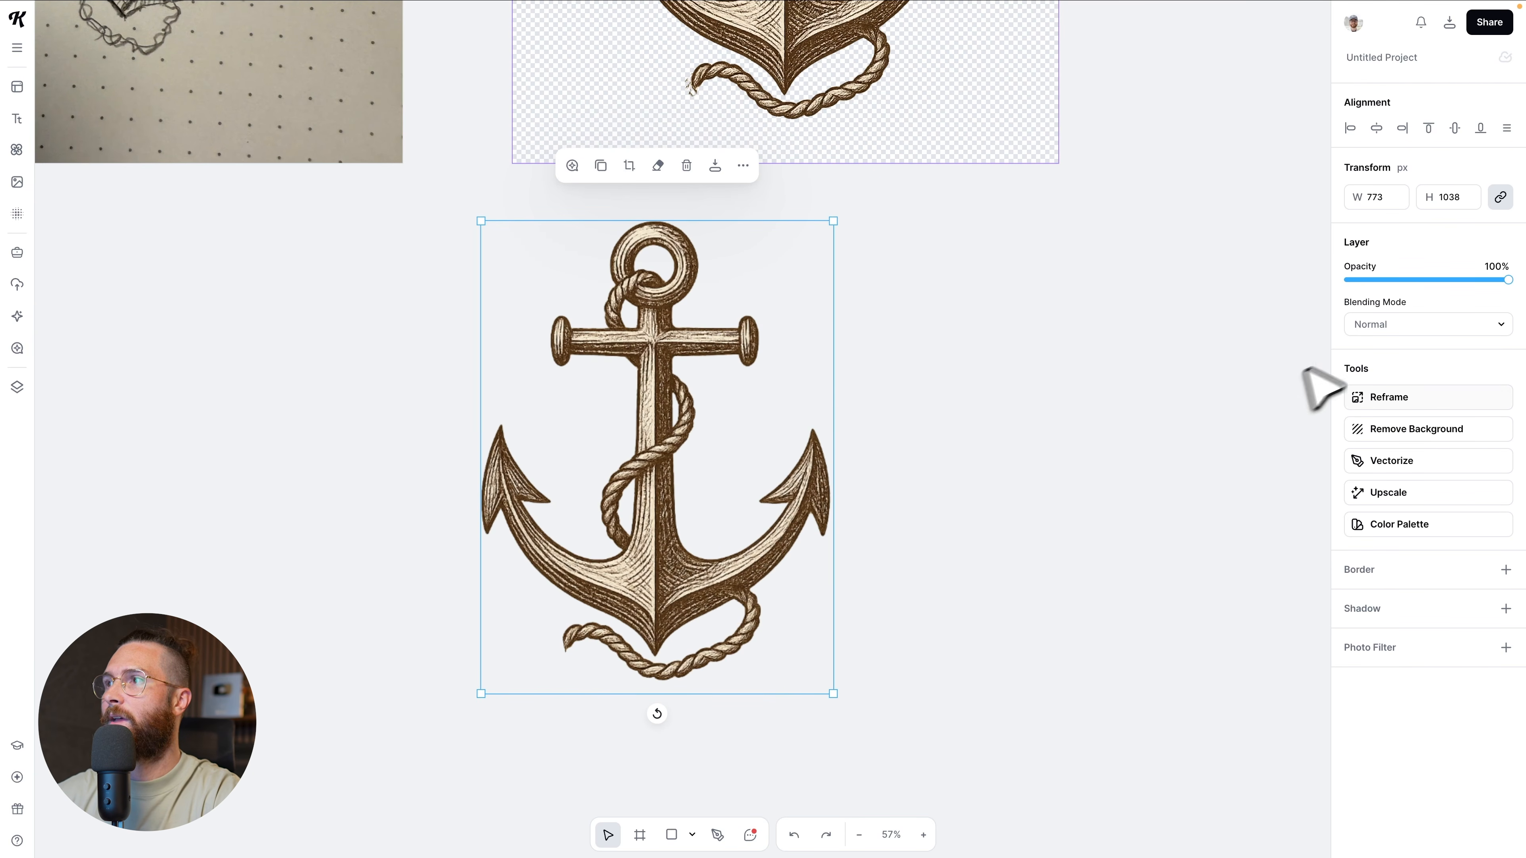
{"action": "left_click", "coordinate": [1429, 461]}
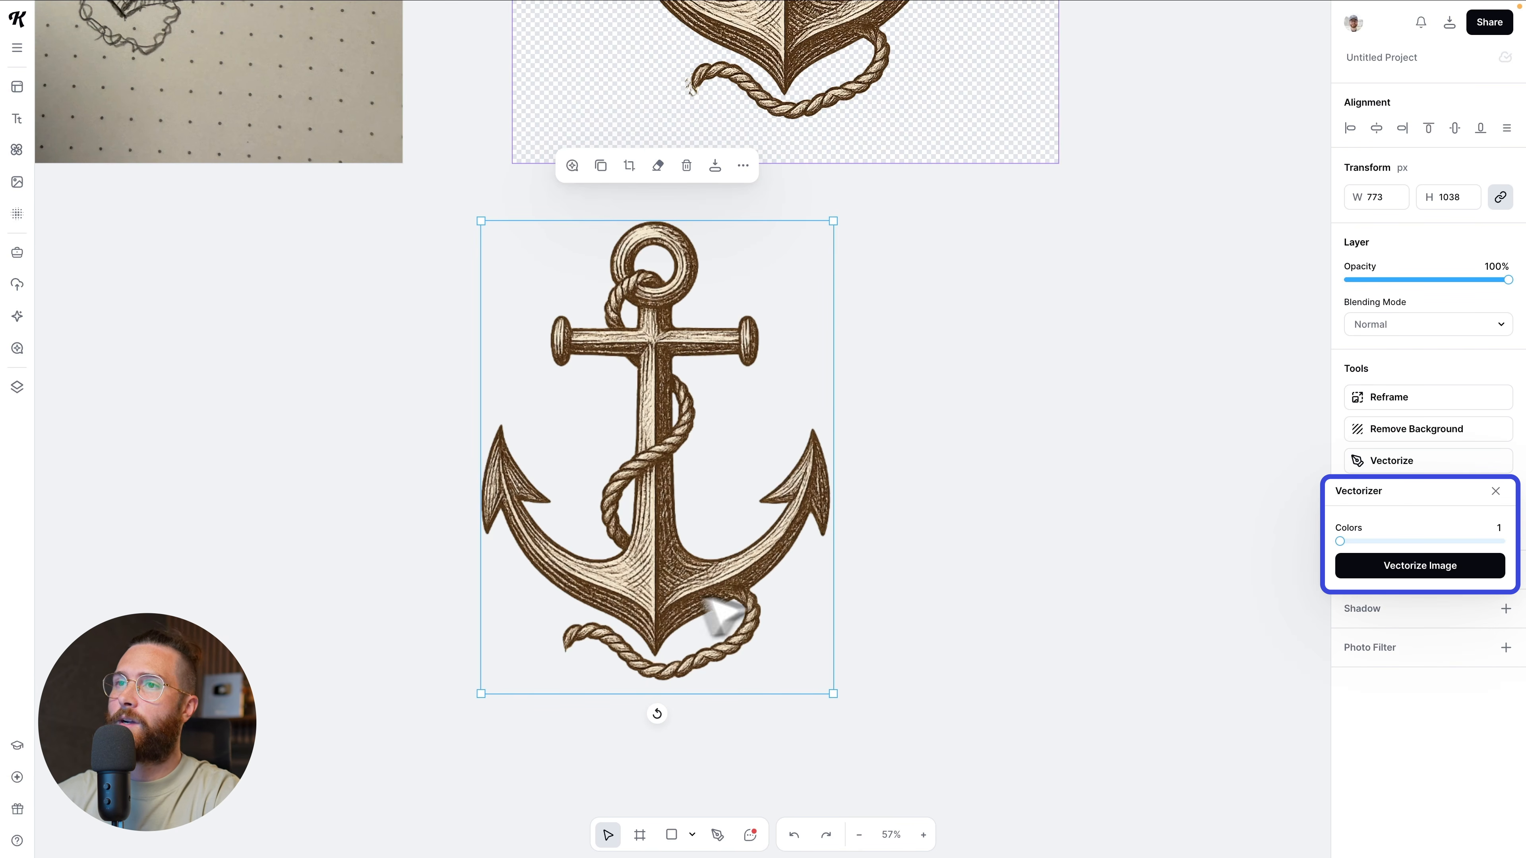
{"action": "scroll", "coordinate": [658, 544], "scroll_direction": "up", "scroll_amount": 3}
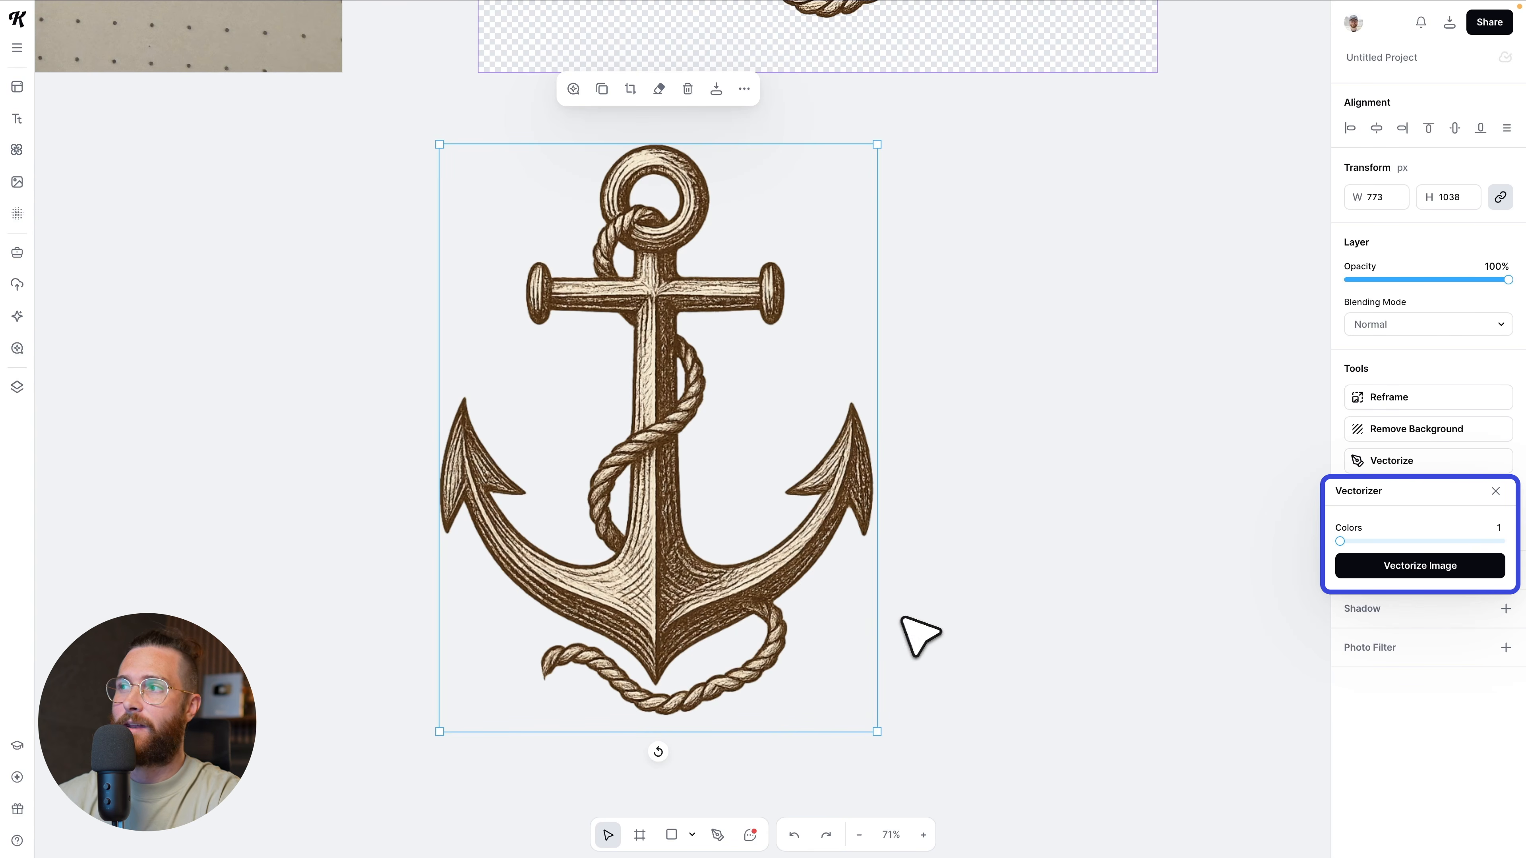
{"action": "left_click", "coordinate": [1375, 568]}
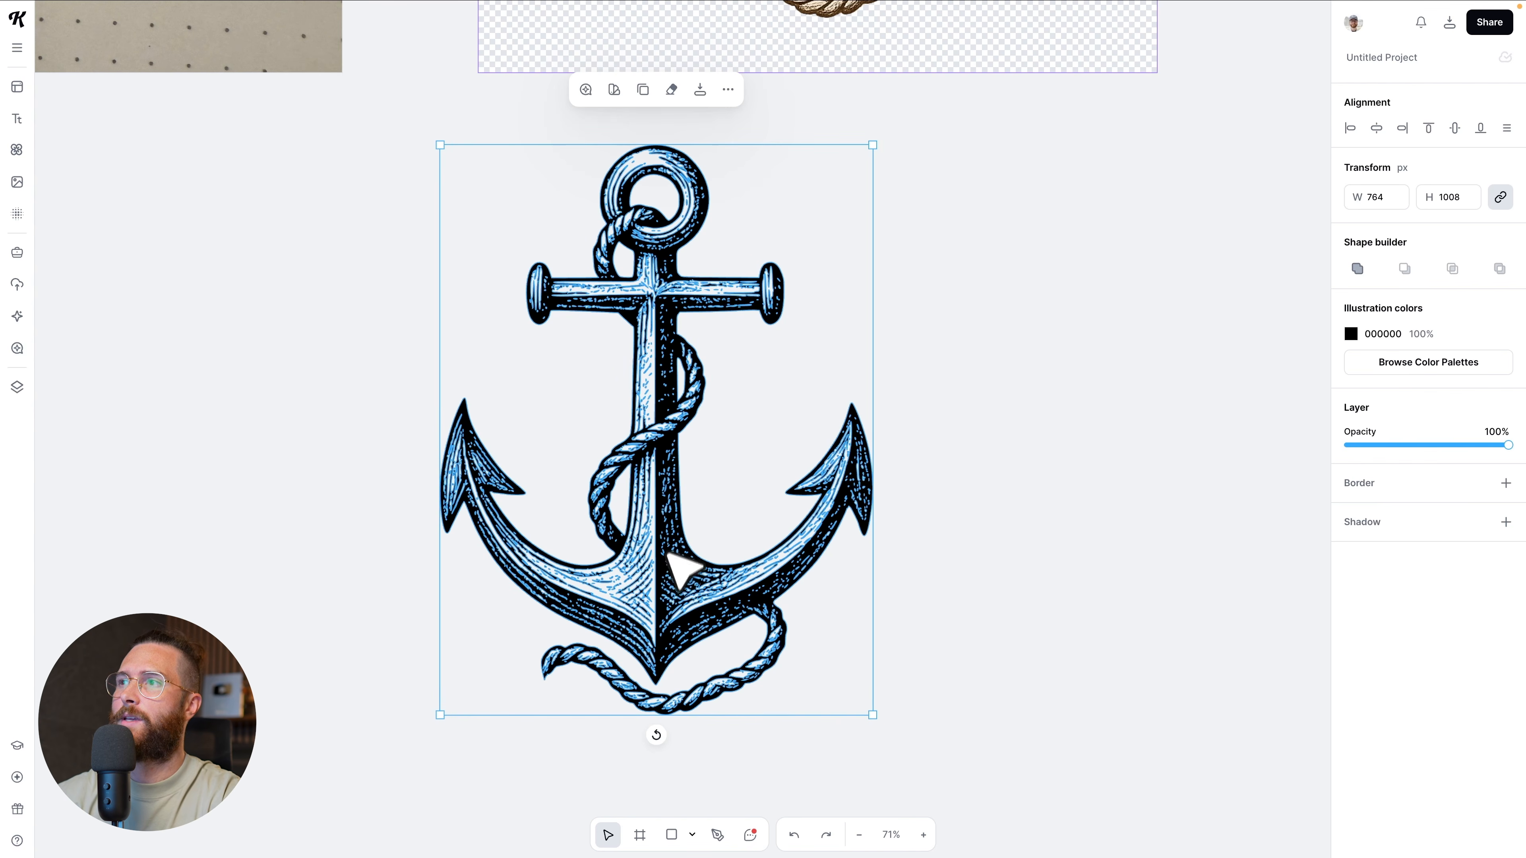
Draw an artboard about 923 × 923 px and fit the vector anchor inside it, scaled to about 509 × 671 px
{"action": "left_click_drag", "start_coordinate": [730, 607], "coordinate": [770, 636]}
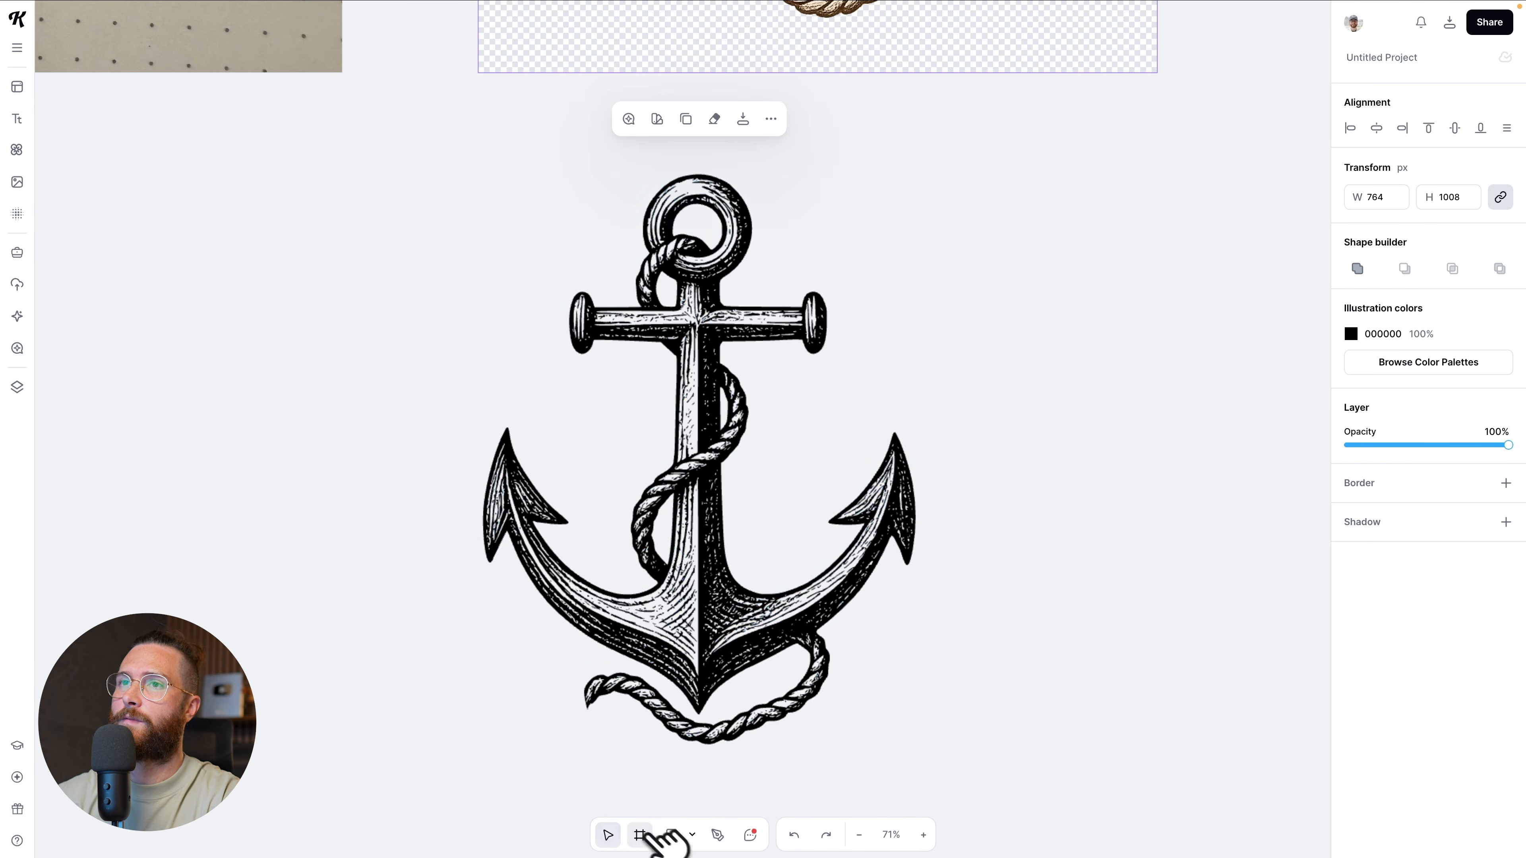
{"action": "left_click", "coordinate": [640, 835]}
{"action": "left_click_drag", "start_coordinate": [162, 291], "coordinate": [684, 813]}
{"action": "left_click_drag", "start_coordinate": [883, 592], "coordinate": [566, 636]}
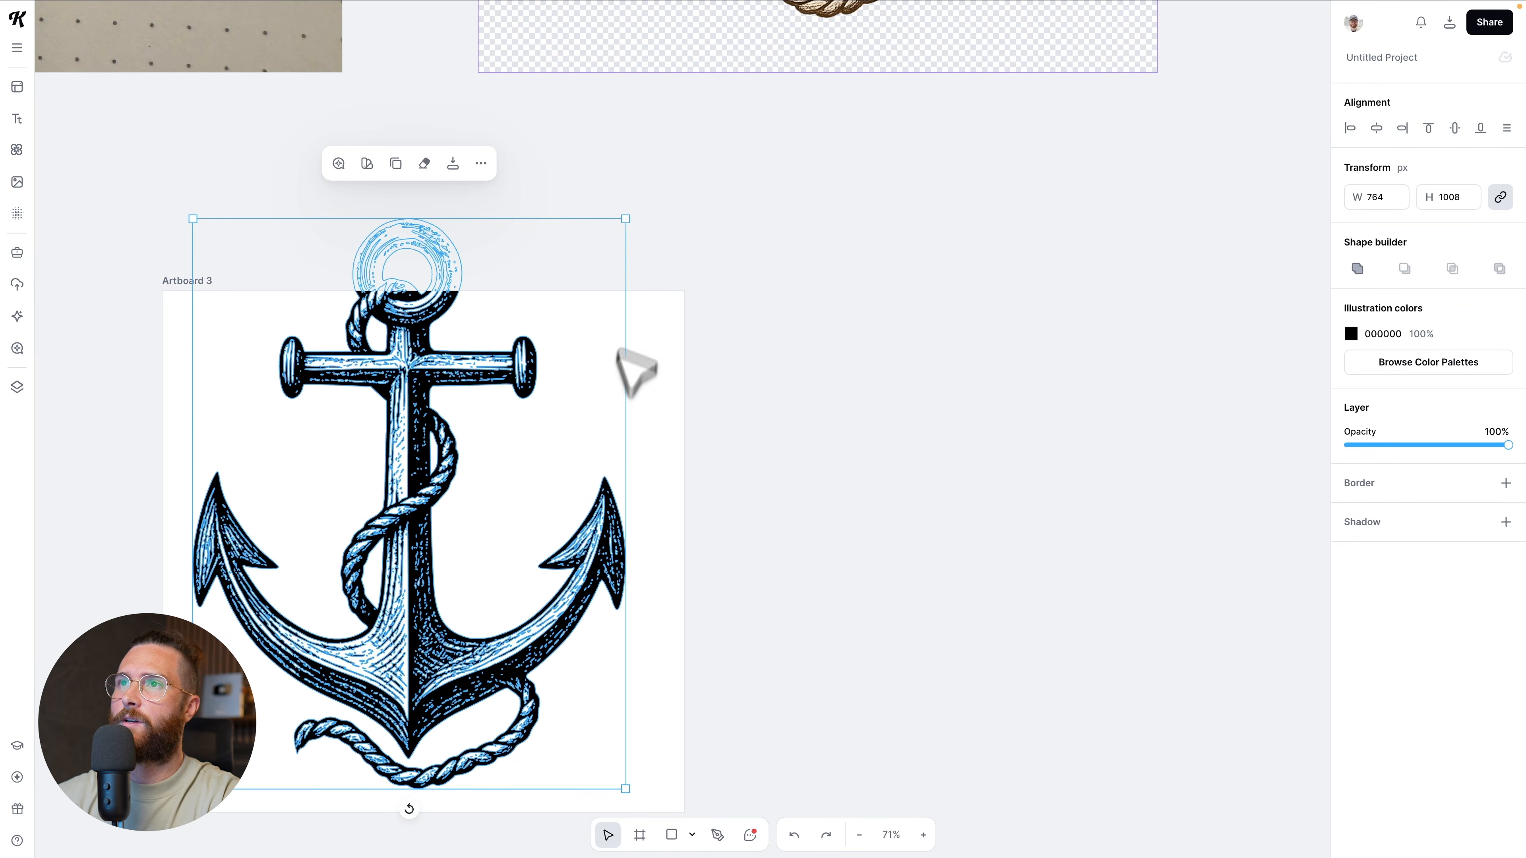
{"action": "left_click_drag", "start_coordinate": [626, 222], "coordinate": [555, 307]}
{"action": "left_click_drag", "start_coordinate": [433, 386], "coordinate": [421, 424]}
Fill the artboard behind the anchor with the cream color F9ECCA
{"action": "left_click", "coordinate": [211, 296]}
{"action": "scroll", "coordinate": [211, 297], "scroll_direction": "down", "scroll_amount": 3}
{"action": "scroll", "coordinate": [436, 307], "scroll_direction": "left", "scroll_amount": 5}
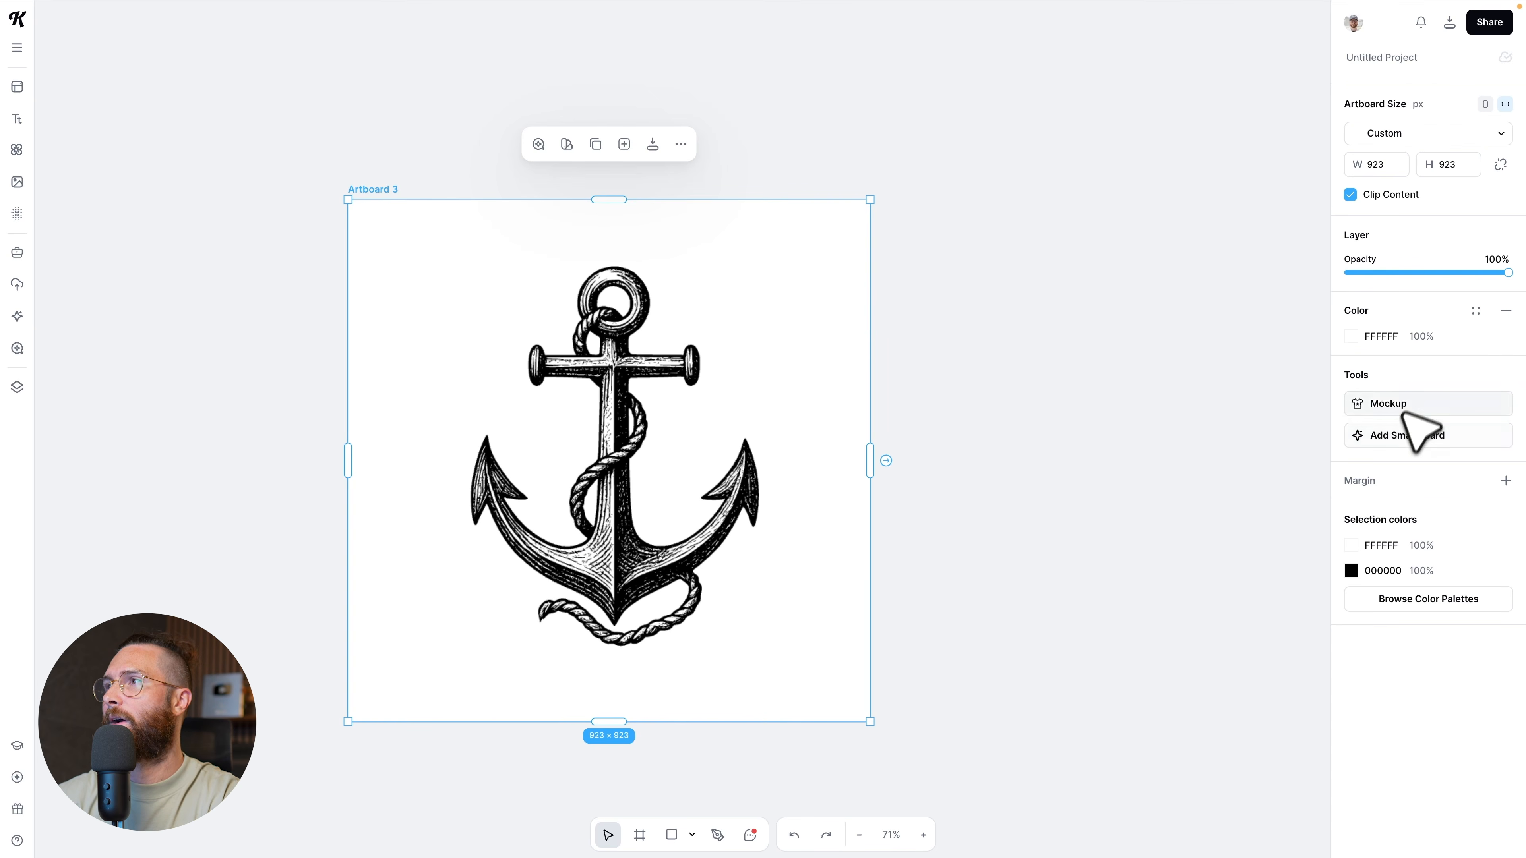
{"action": "left_click", "coordinate": [1351, 336]}
{"action": "left_click", "coordinate": [1150, 546]}
{"action": "left_click", "coordinate": [1162, 375]}
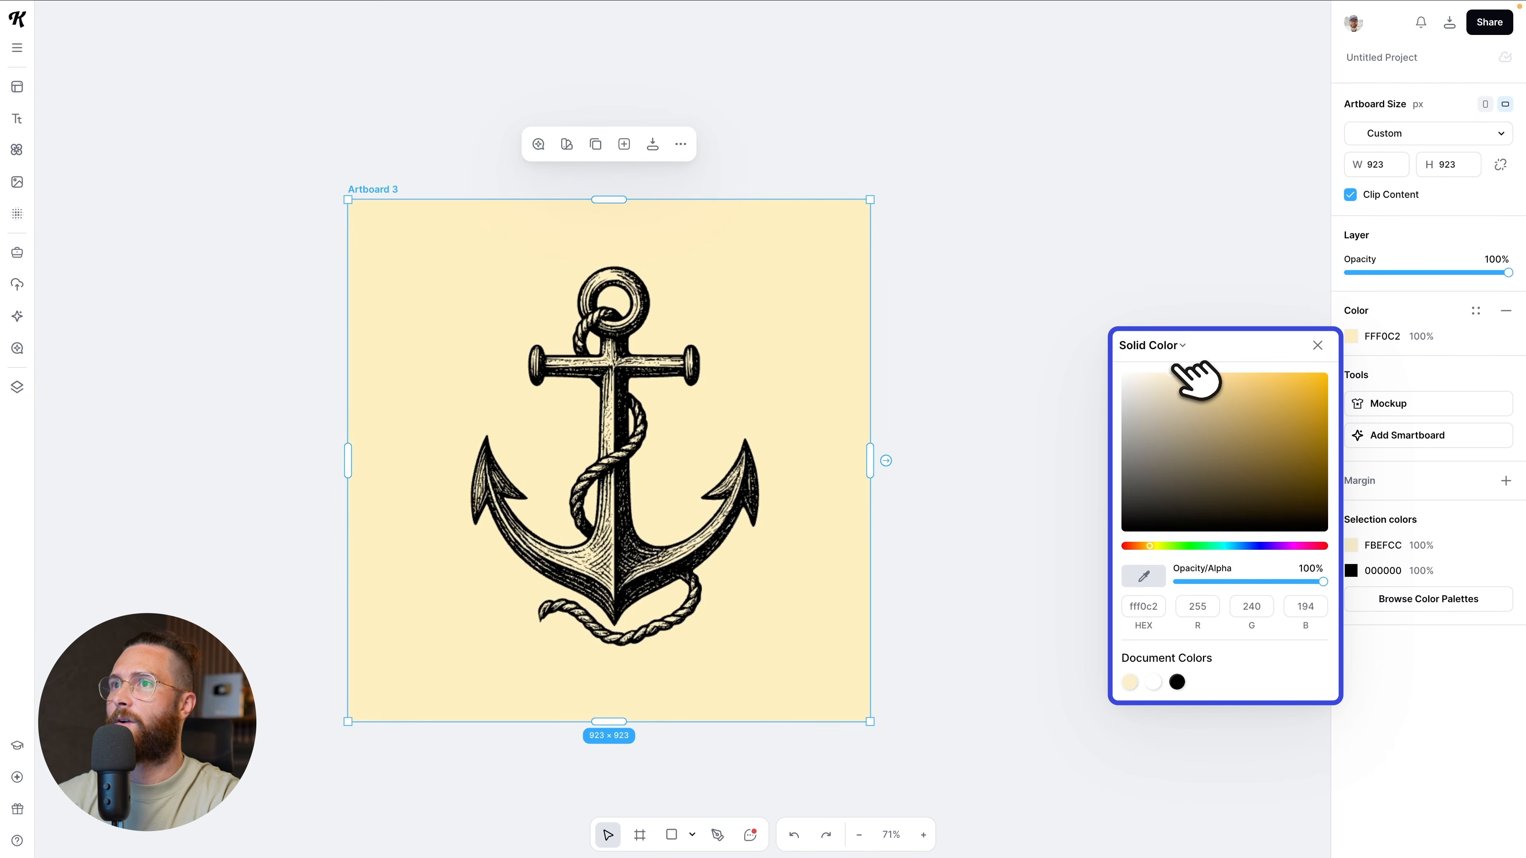
Inspect the black vector anchor's details up close and shift it toward the middle of the artboard
{"action": "left_click", "coordinate": [598, 568]}
{"action": "scroll", "coordinate": [595, 568], "scroll_direction": "up", "scroll_amount": 5}
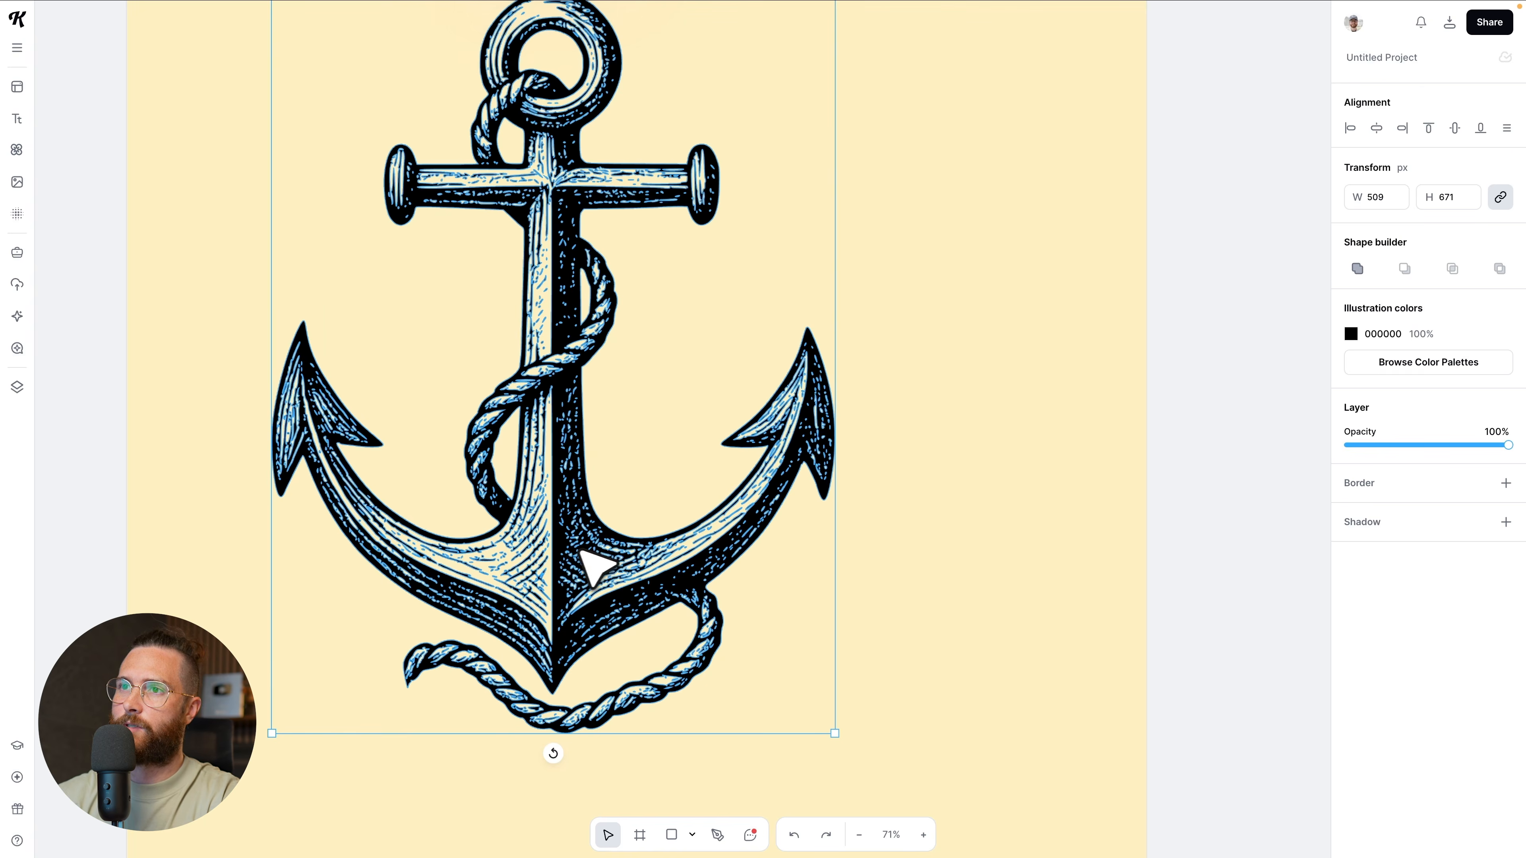
{"action": "scroll", "coordinate": [529, 556], "scroll_direction": "down", "scroll_amount": 5}
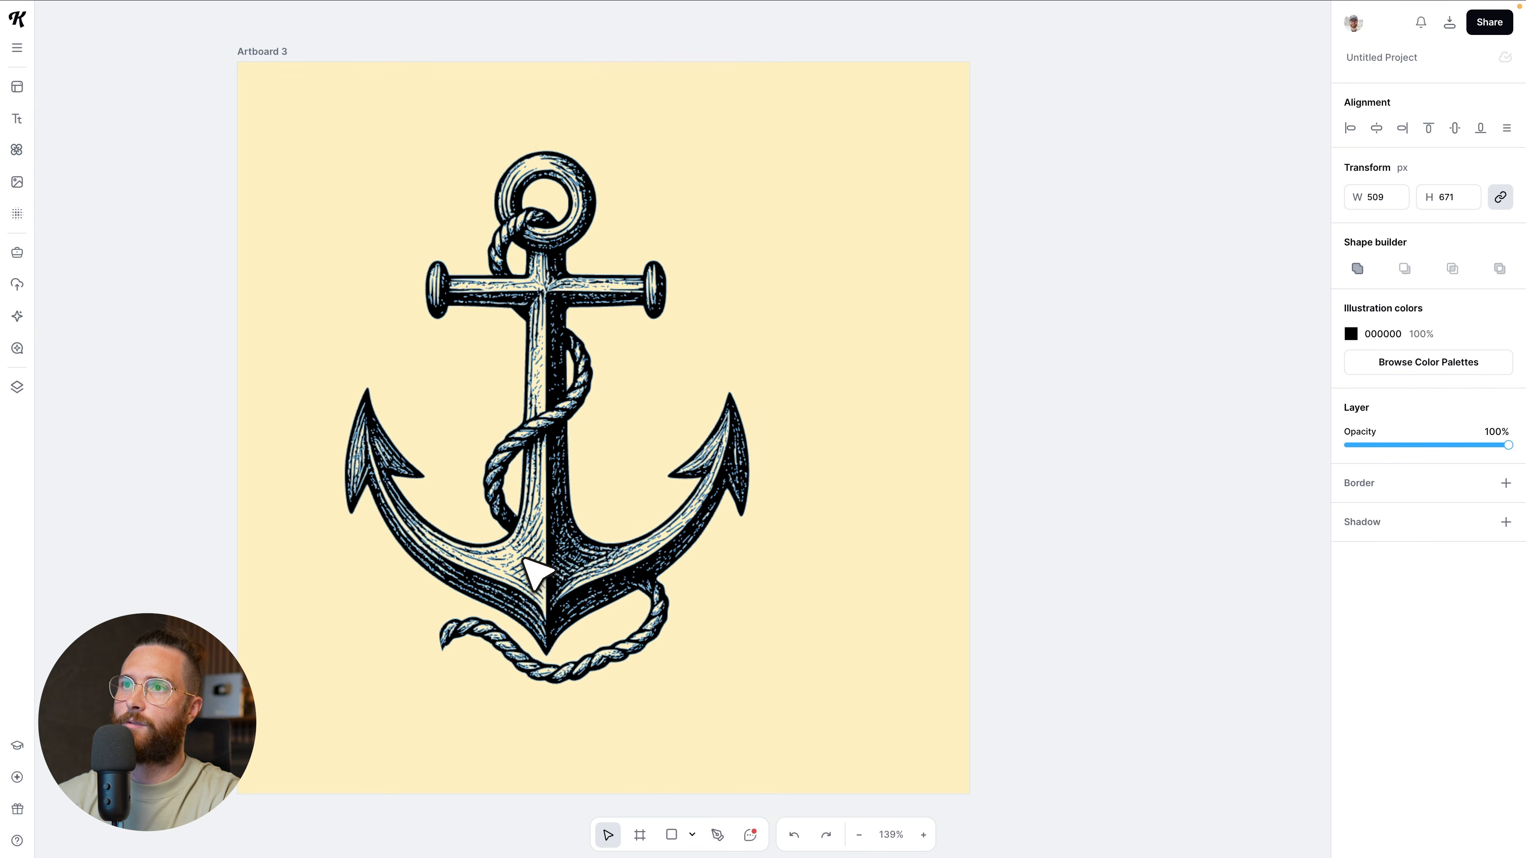
{"action": "left_click_drag", "start_coordinate": [553, 550], "coordinate": [590, 555]}
{"action": "scroll", "coordinate": [849, 580], "scroll_direction": "down", "scroll_amount": 4}
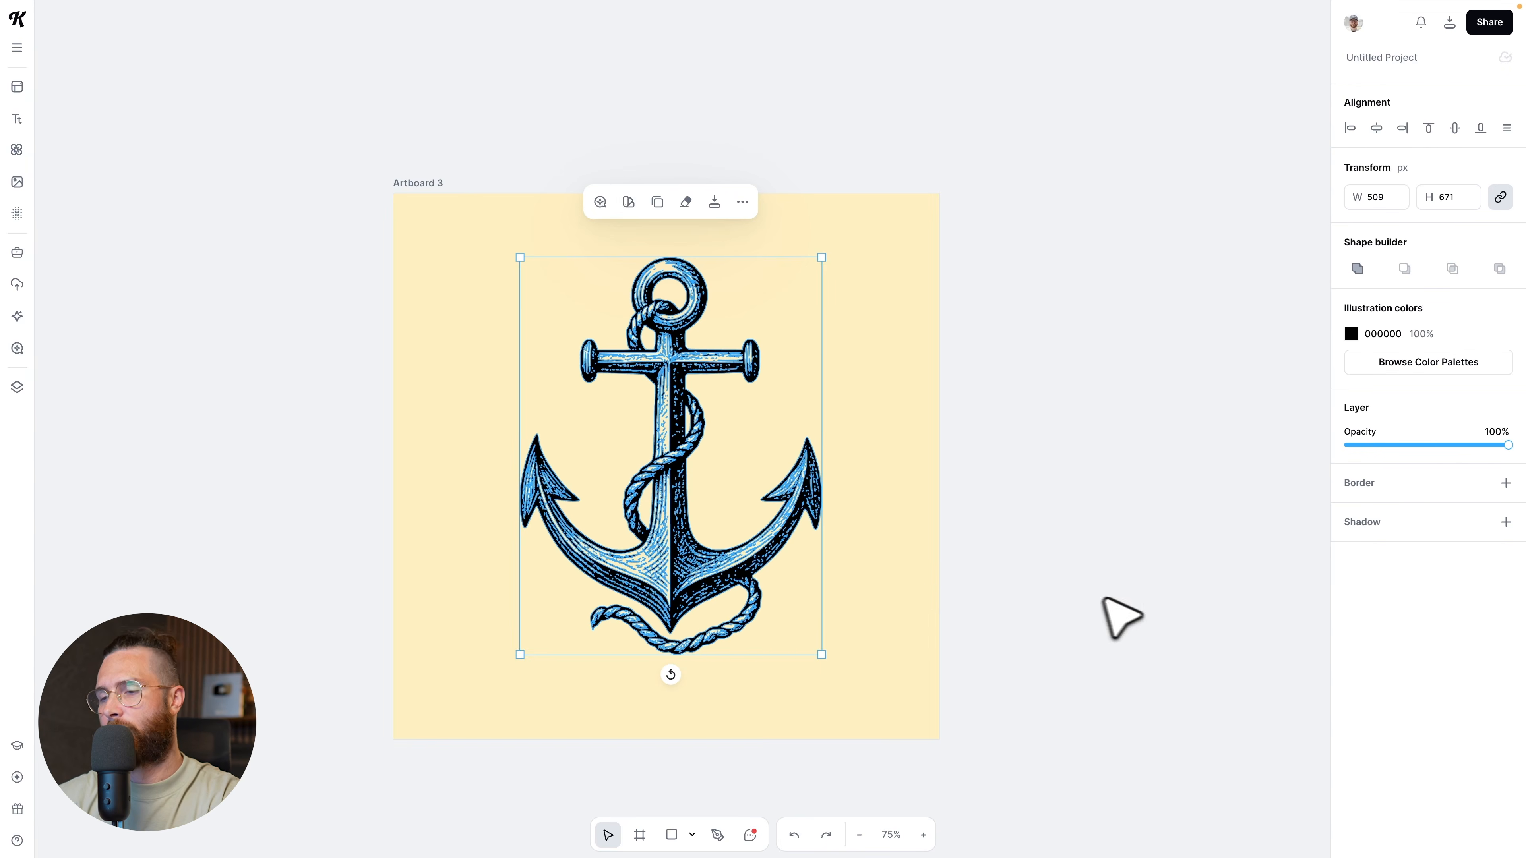
{"action": "left_click", "coordinate": [1123, 618]}
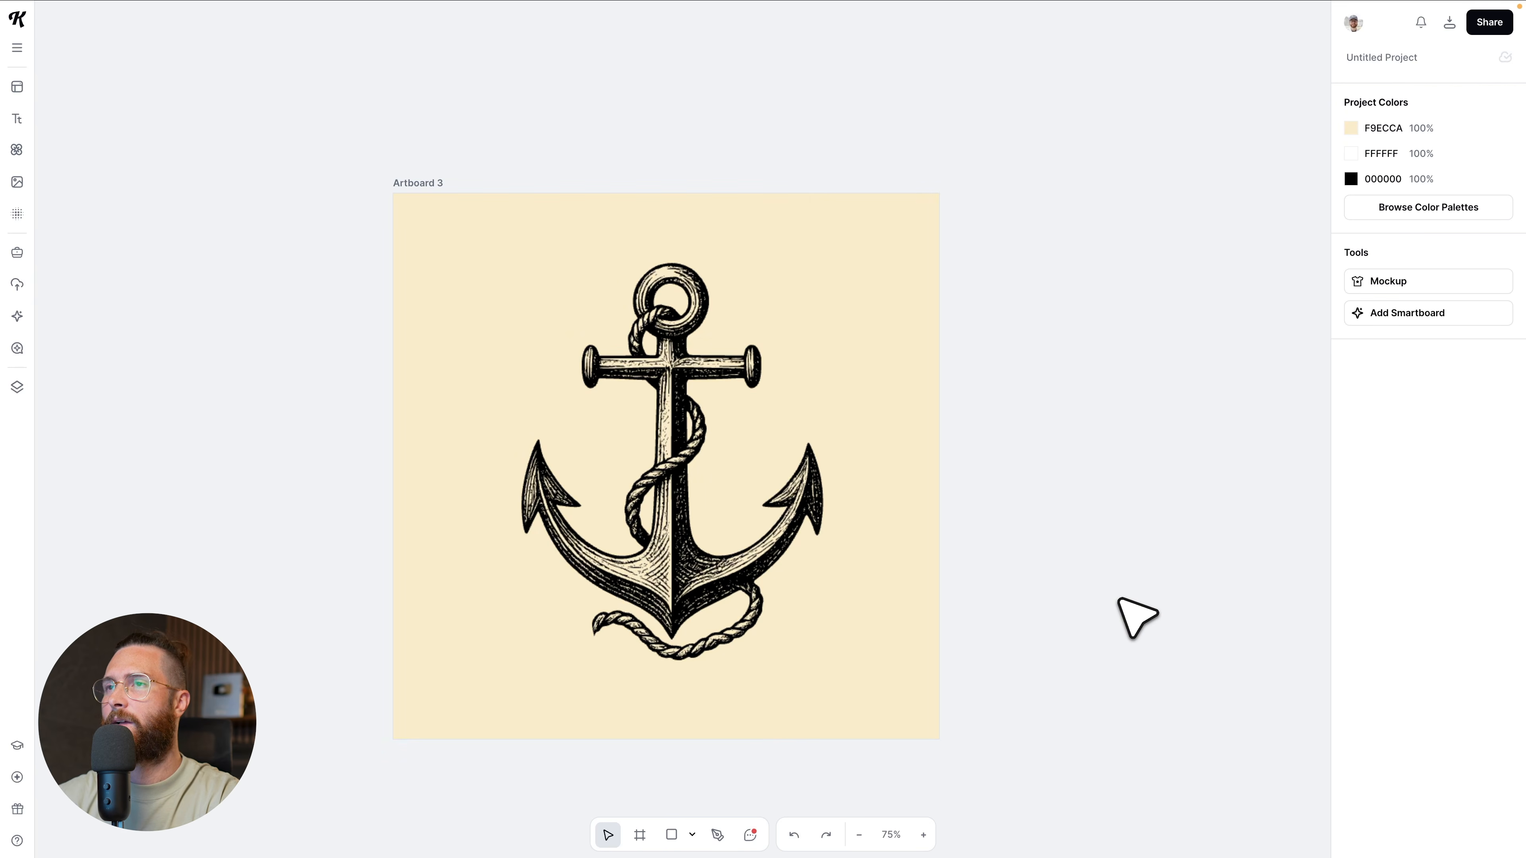
Undo the artboard, its fill and the one-color vectorization to get back to the brown anchor image
{"action": "key", "text": "super+z"}
{"action": "key", "text": "super+z"}
{"action": "key", "text": "super+z"}
{"action": "key", "text": "super+z"}
{"action": "key", "text": "super+z"}
{"action": "key", "text": "super+z"}
{"action": "key", "text": "super+z"}
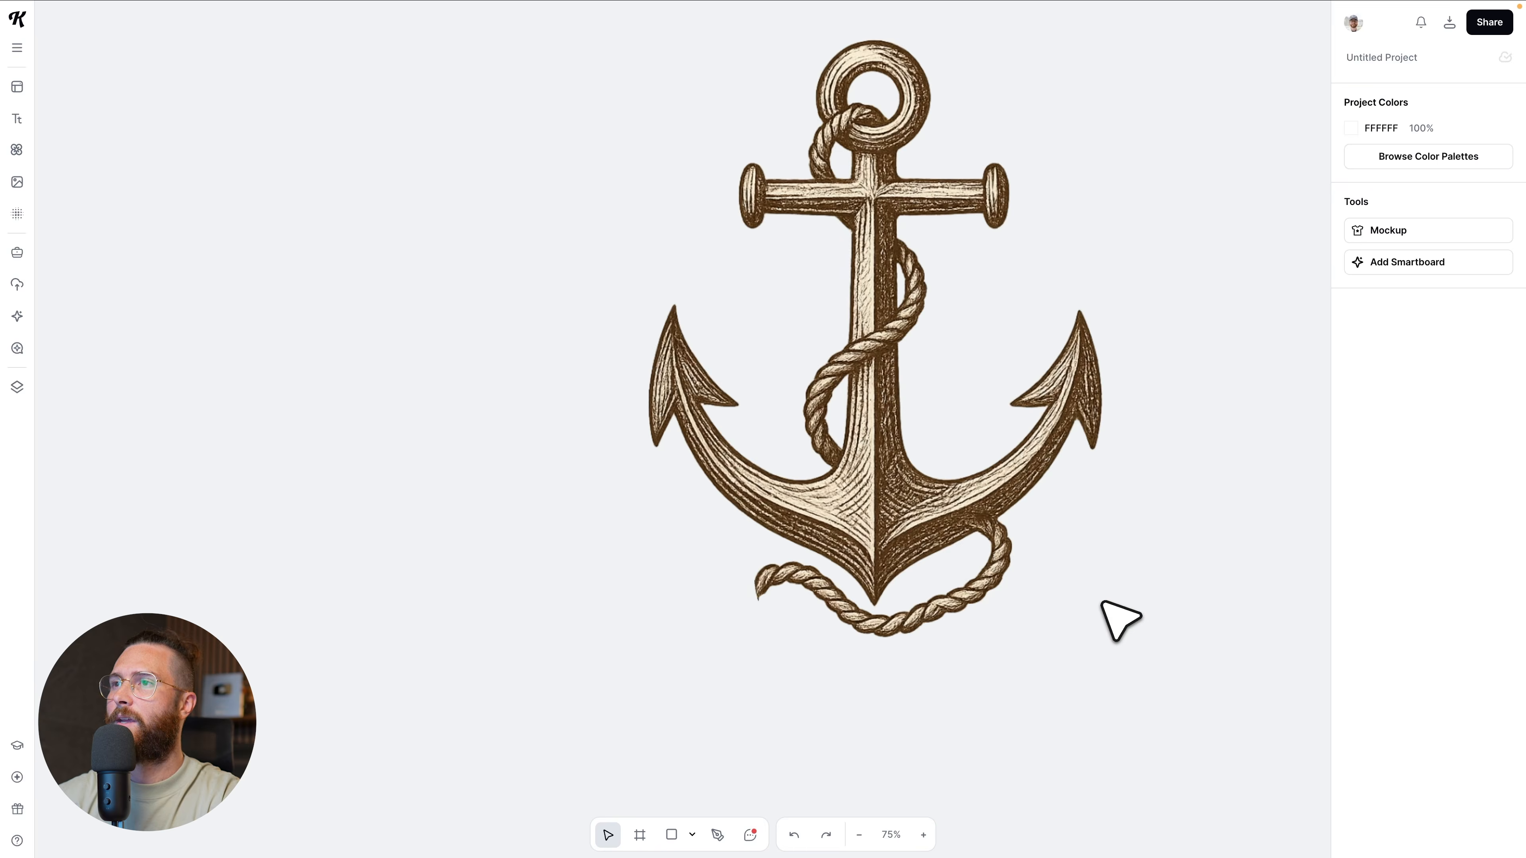
{"action": "key", "text": "super+z"}
{"action": "key", "text": "super+z"}
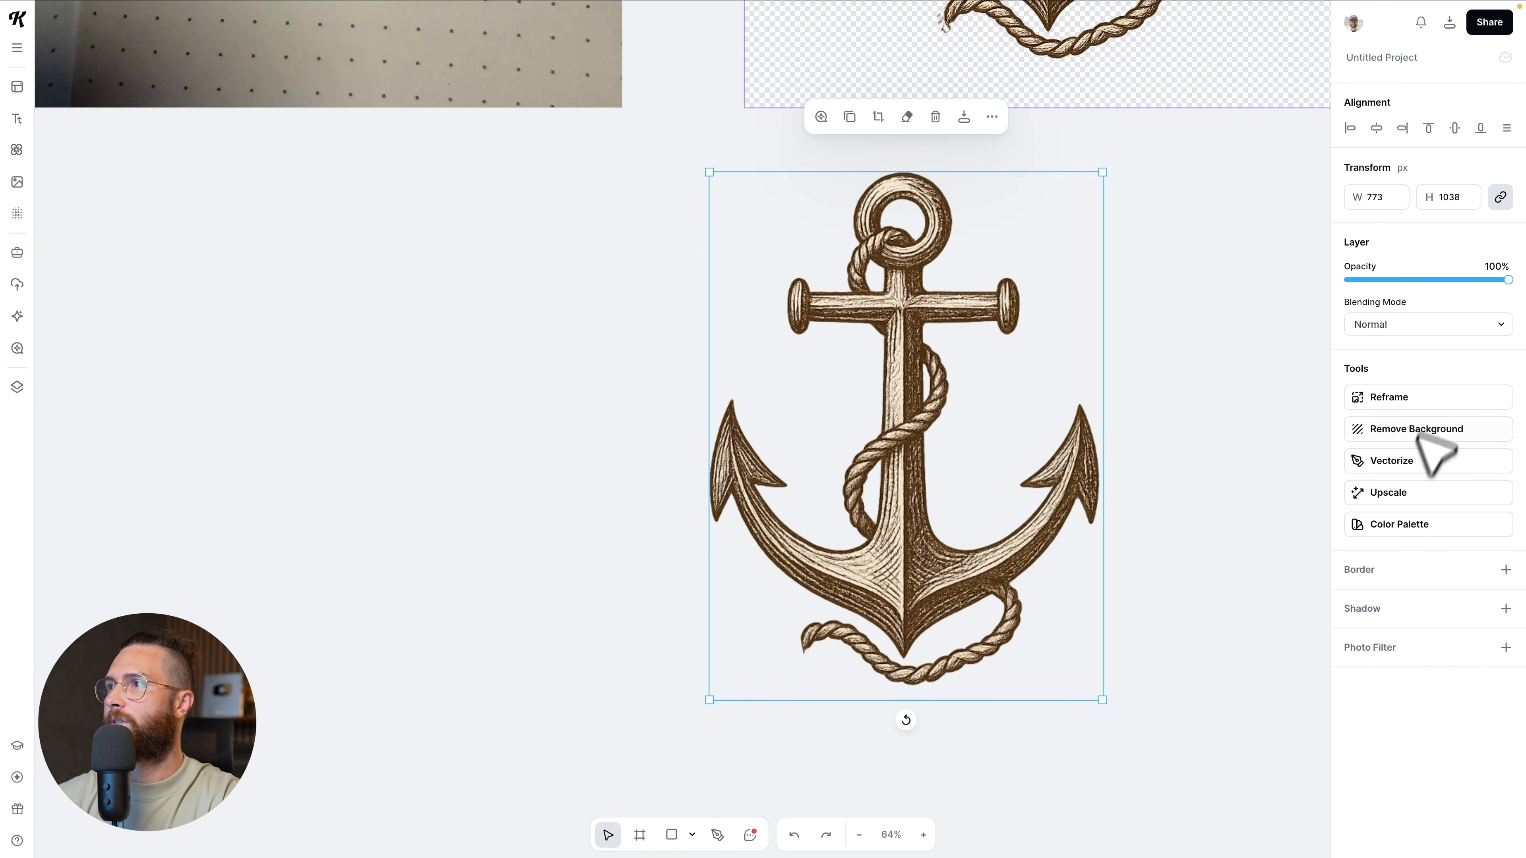
Vectorize the brown anchor image with the number of colors set to 2
{"action": "left_click", "coordinate": [1400, 461]}
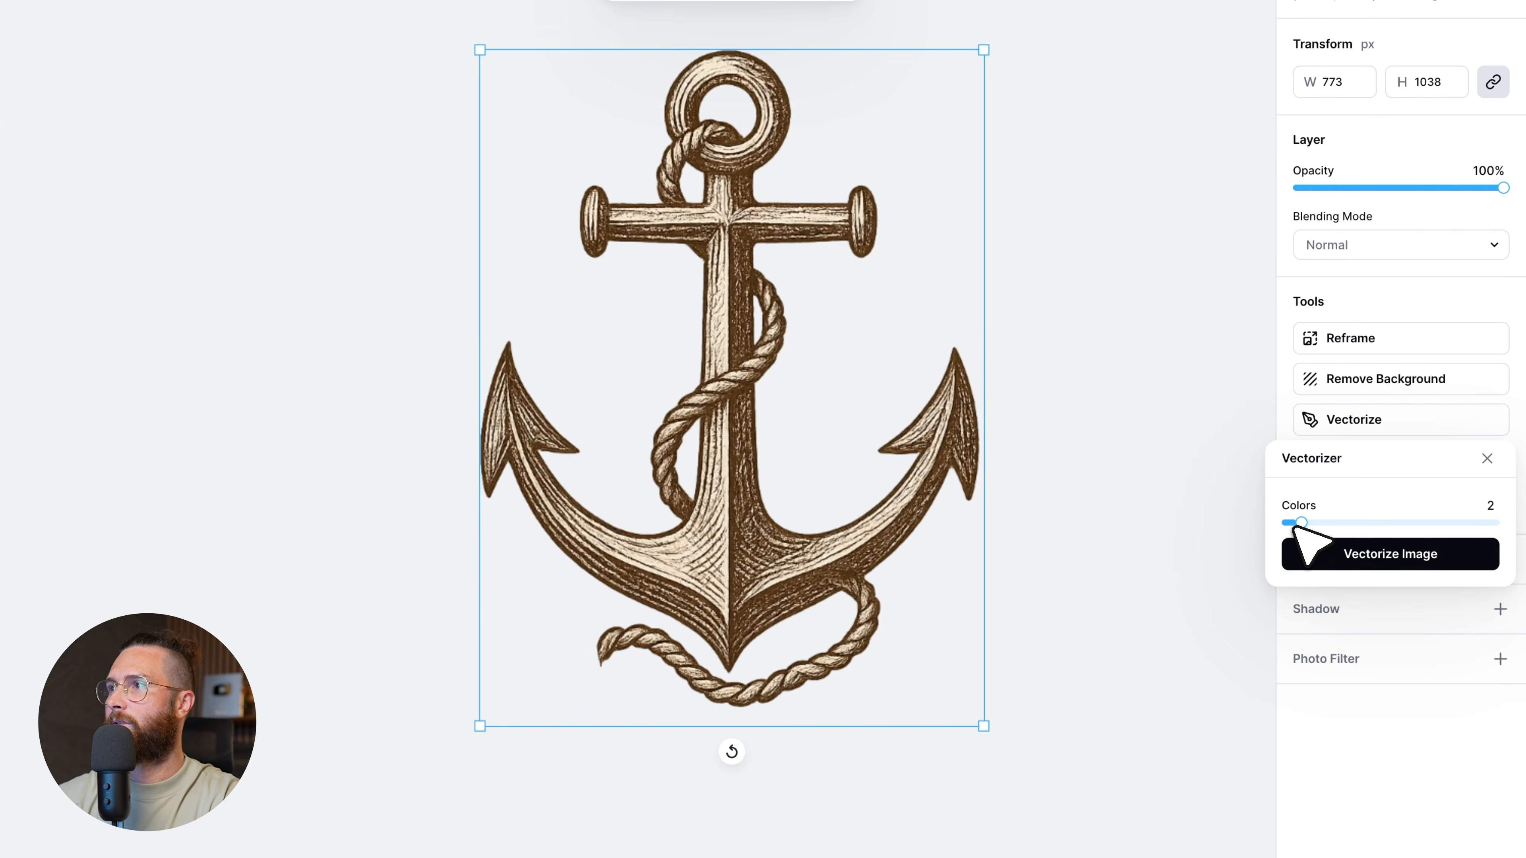
{"action": "left_click", "coordinate": [1325, 556]}
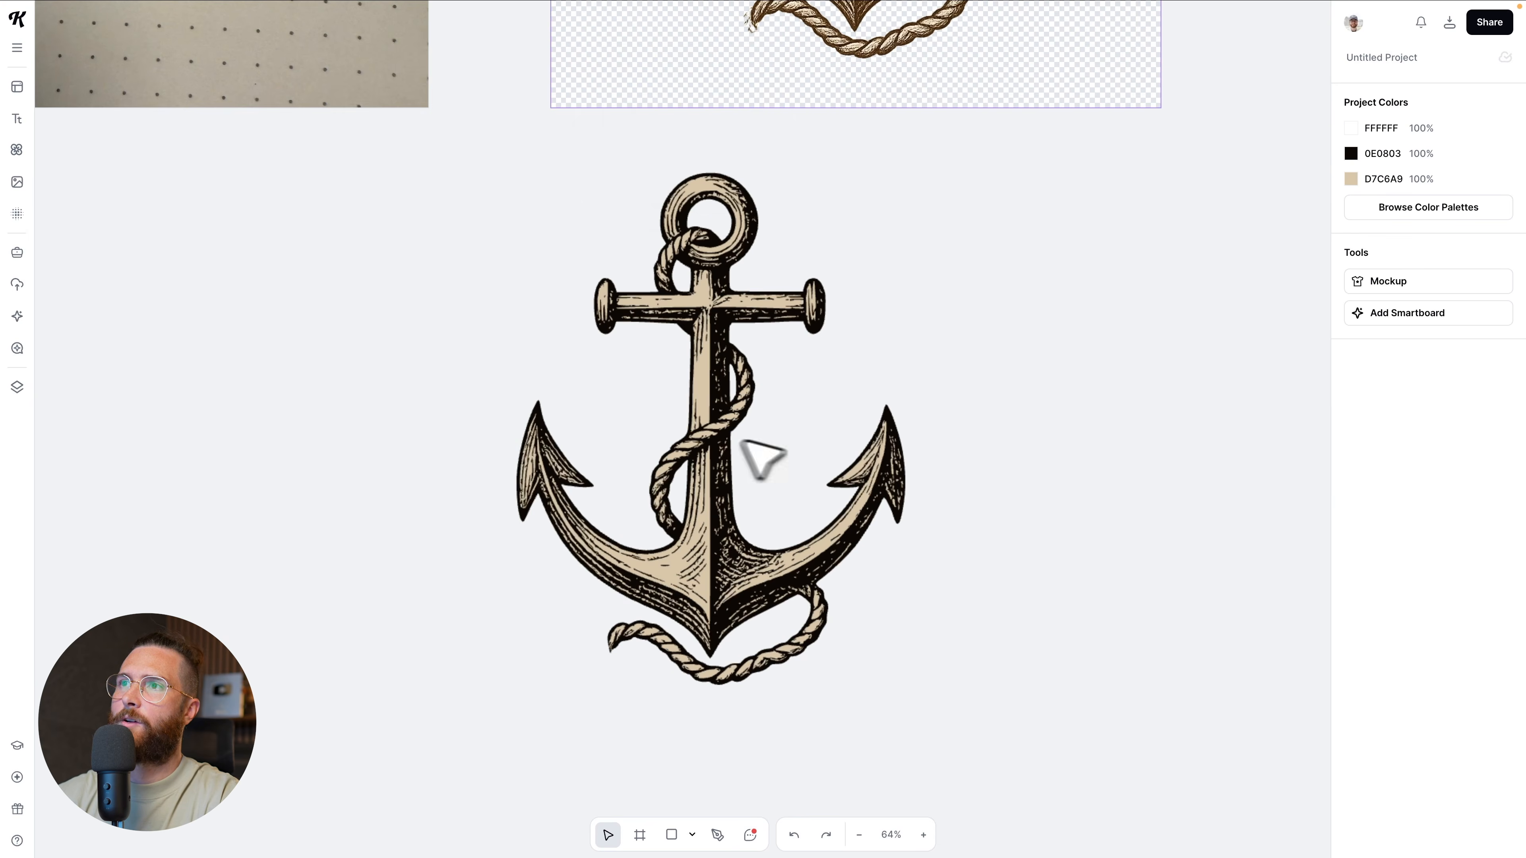
Recolor the vector anchor's beige areas to the light aqua C0F8F0
{"action": "left_click", "coordinate": [745, 448]}
{"action": "left_click", "coordinate": [1352, 360]}
{"action": "left_click_drag", "start_coordinate": [1183, 426], "coordinate": [1302, 412]}
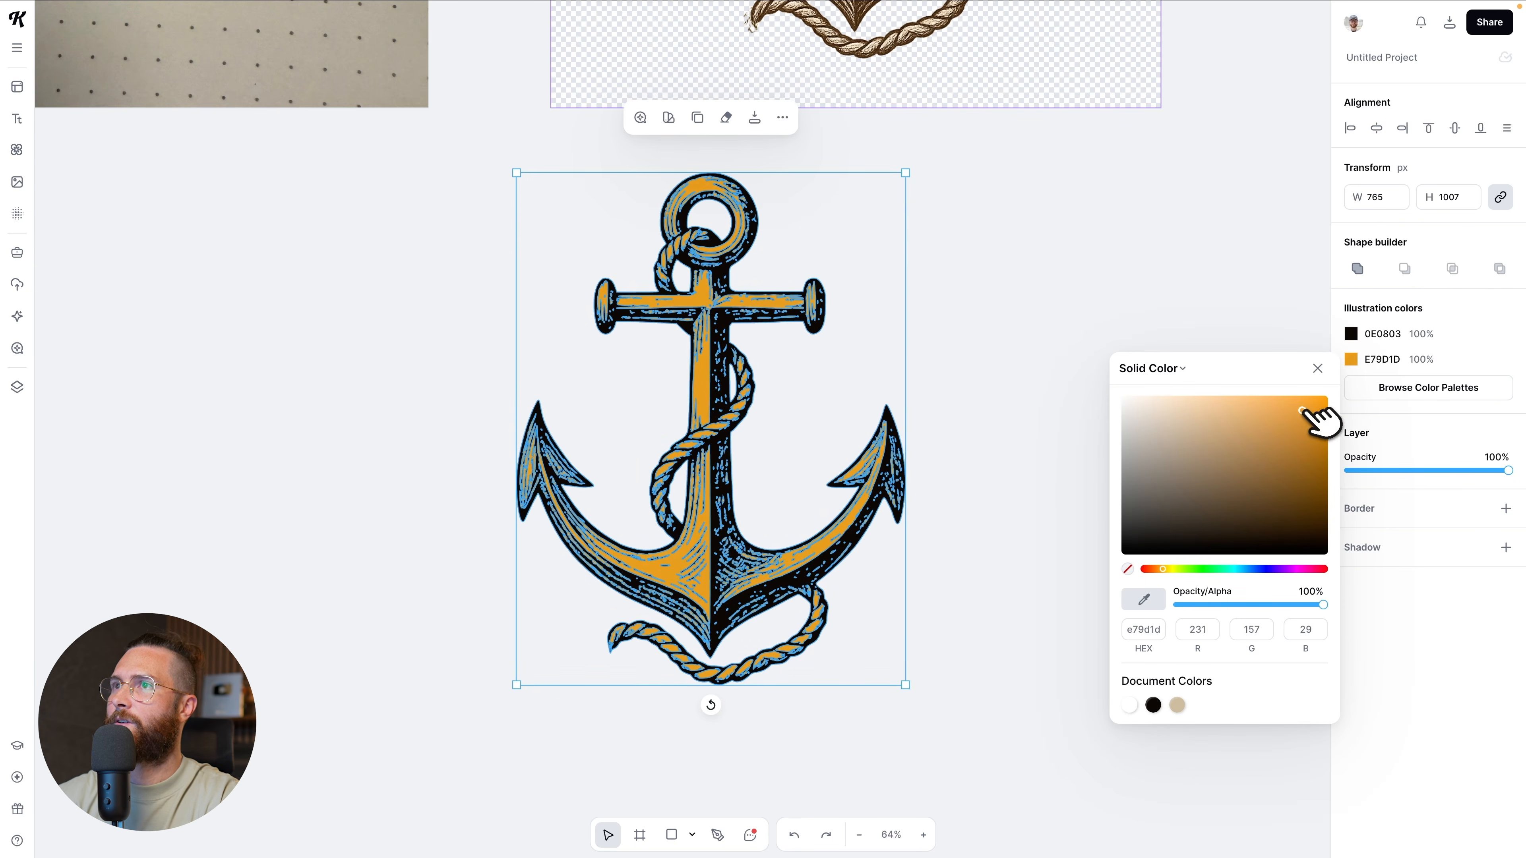
{"action": "left_click_drag", "start_coordinate": [1206, 570], "coordinate": [1226, 570]}
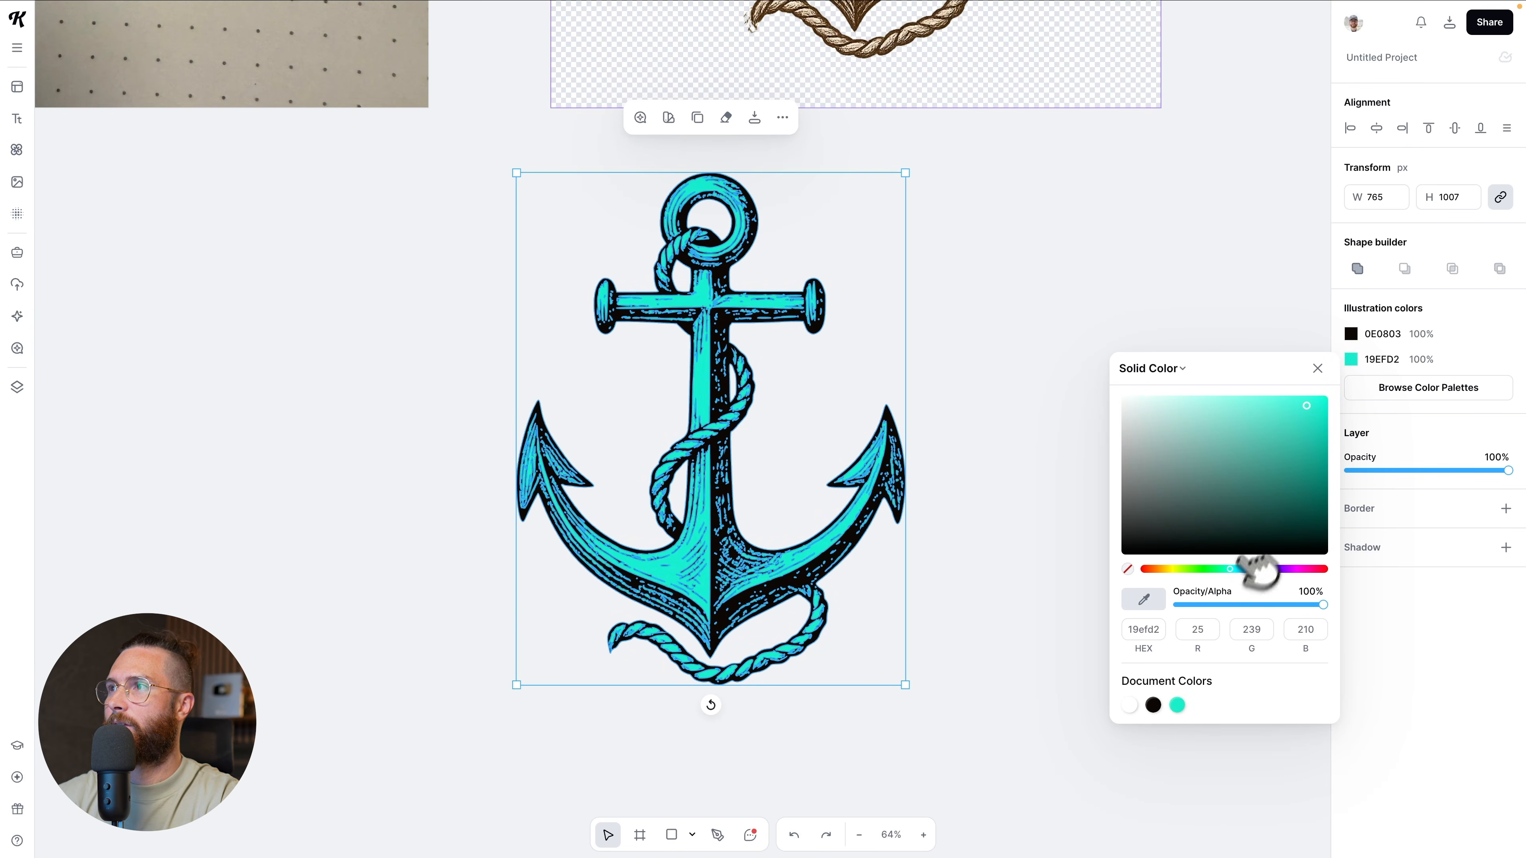
{"action": "left_click_drag", "start_coordinate": [1291, 415], "coordinate": [1171, 401]}
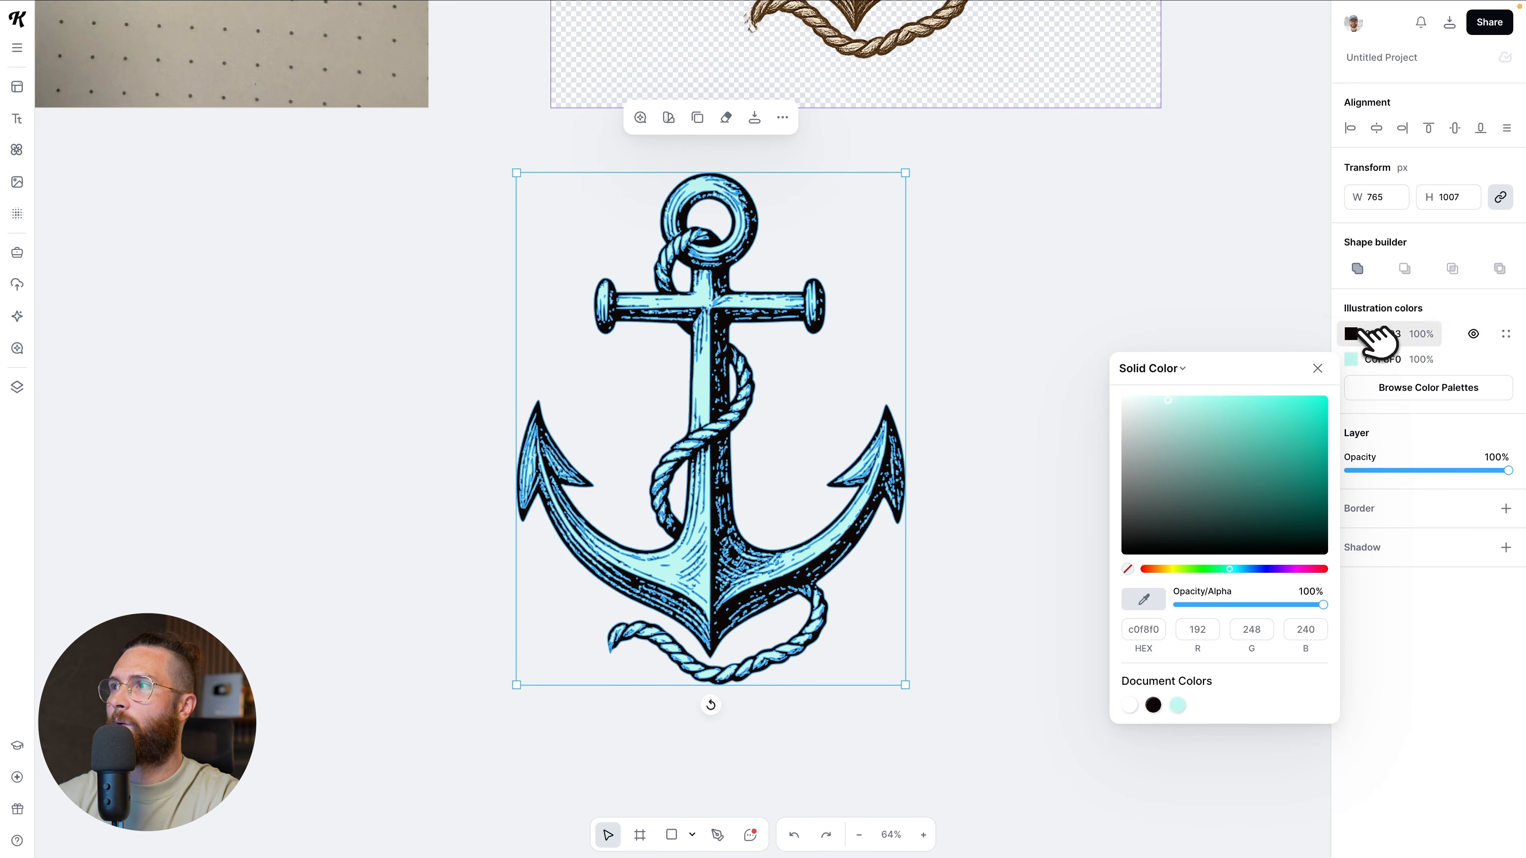
Recolor the anchor's dark lines to the deep blue 104362 and deselect the anchor
{"action": "left_click", "coordinate": [1361, 332]}
{"action": "left_click_drag", "start_coordinate": [1286, 508], "coordinate": [1295, 470]}
{"action": "left_click", "coordinate": [992, 352]}
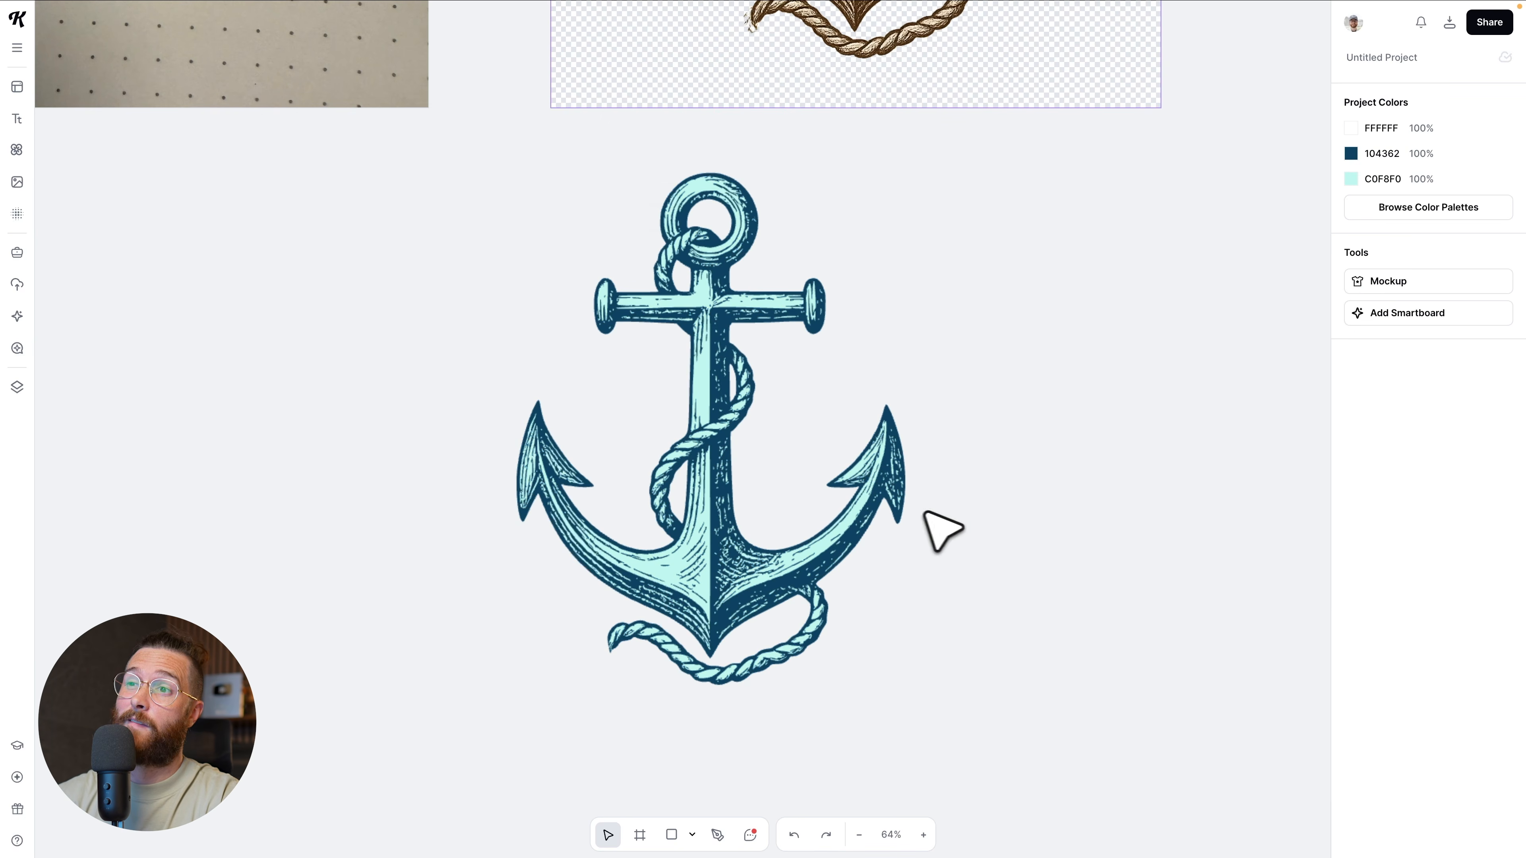
Compare the sketch, the Smartboard result and the recolored vector anchor, and review the prompt used on the Smartboard
{"action": "scroll", "coordinate": [934, 517], "scroll_direction": "down", "scroll_amount": 3}
{"action": "scroll", "coordinate": [591, 367], "scroll_direction": "up", "scroll_amount": 2}
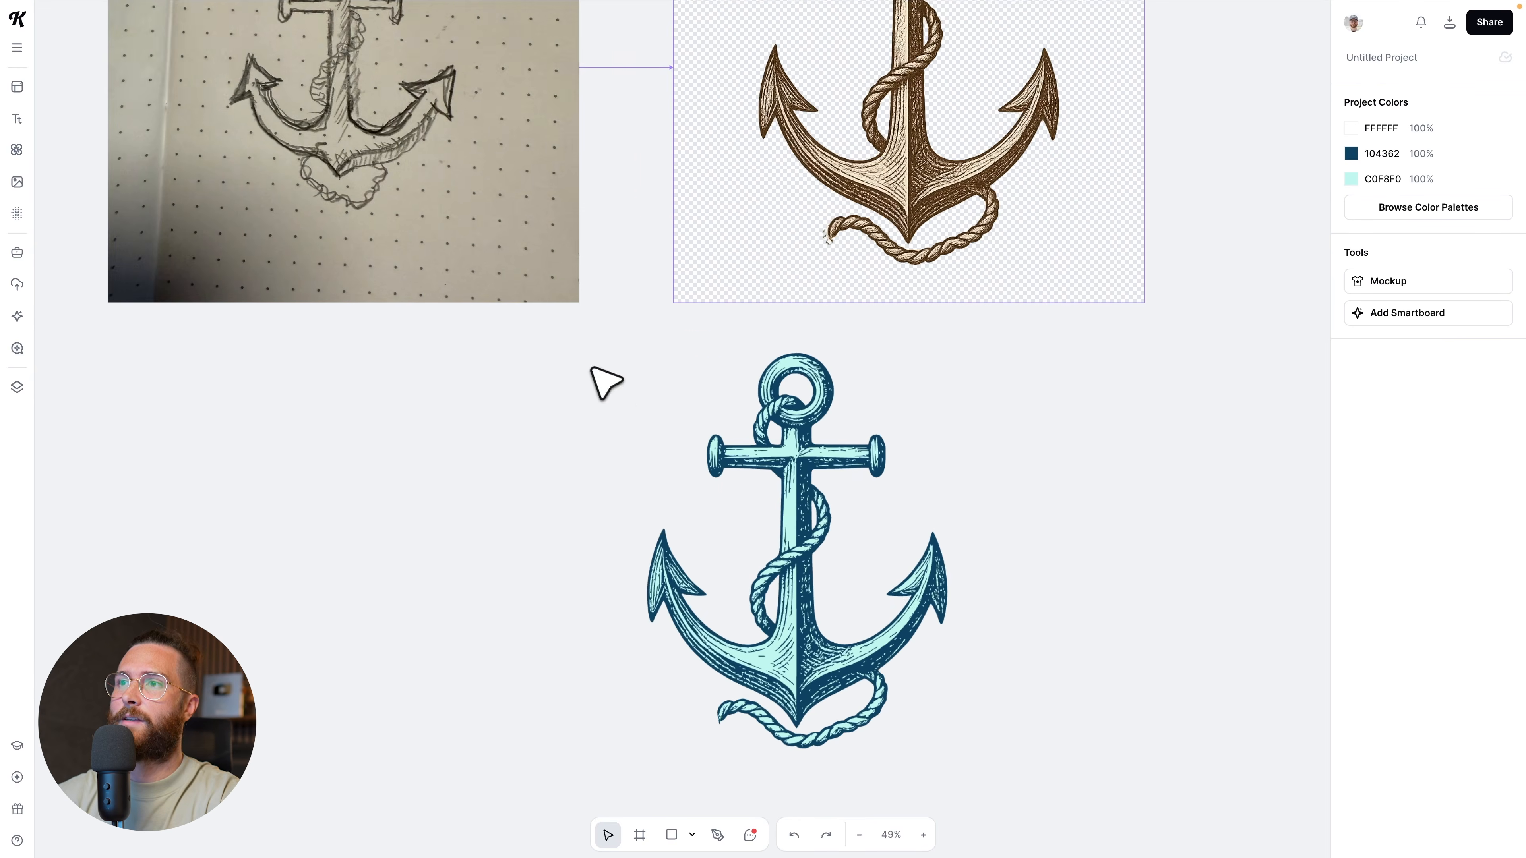
{"action": "scroll", "coordinate": [721, 450], "scroll_direction": "down", "scroll_amount": 2}
{"action": "scroll", "coordinate": [786, 490], "scroll_direction": "up", "scroll_amount": 1}
{"action": "scroll", "coordinate": [788, 489], "scroll_direction": "up", "scroll_amount": 2}
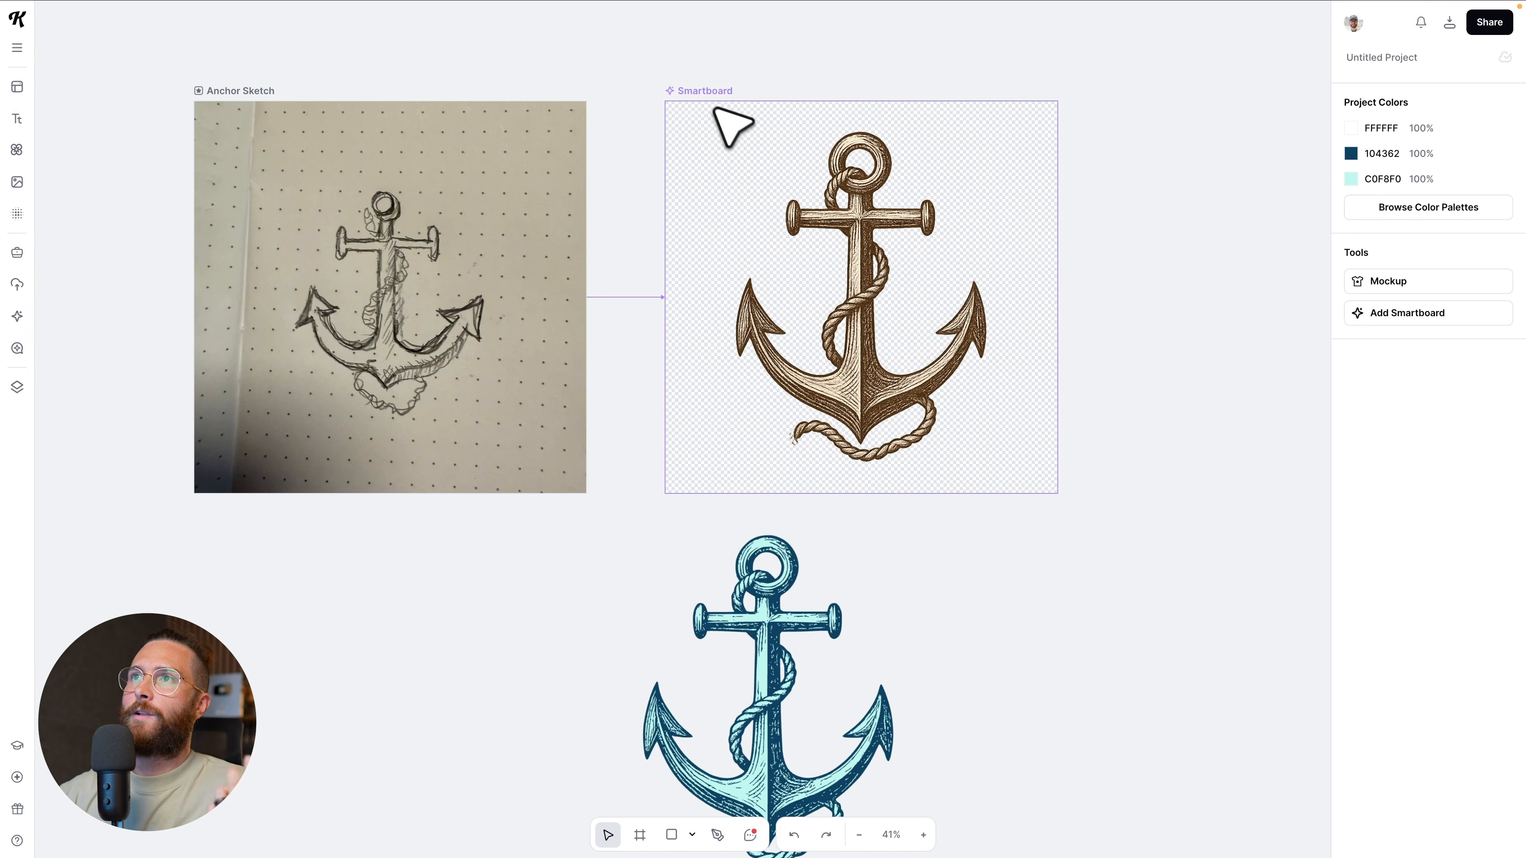
{"action": "left_click", "coordinate": [715, 110]}
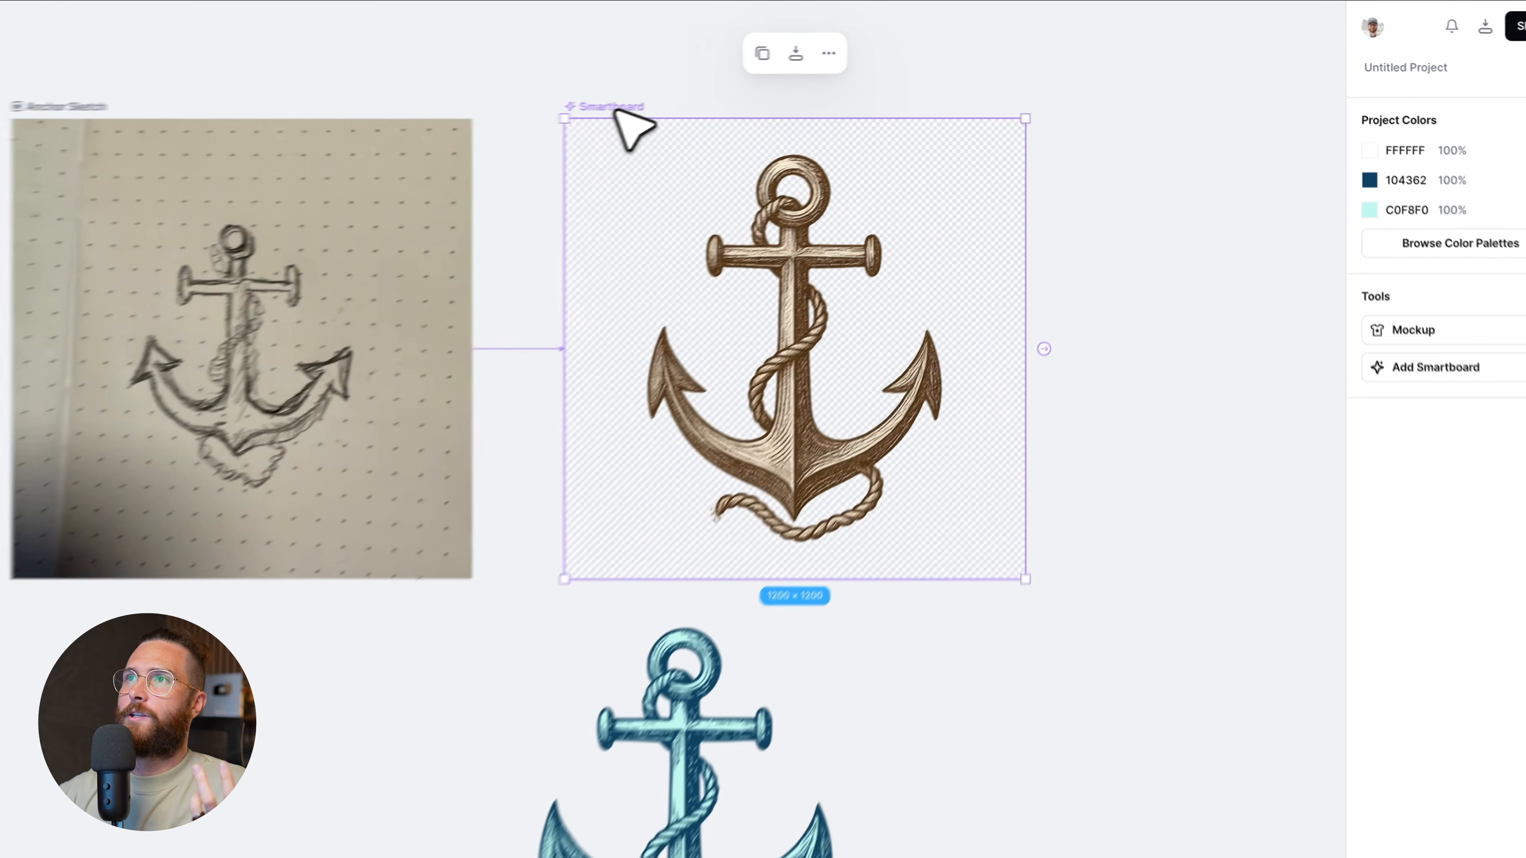
{"action": "scroll", "coordinate": [1435, 289], "scroll_direction": "down", "scroll_amount": 3}
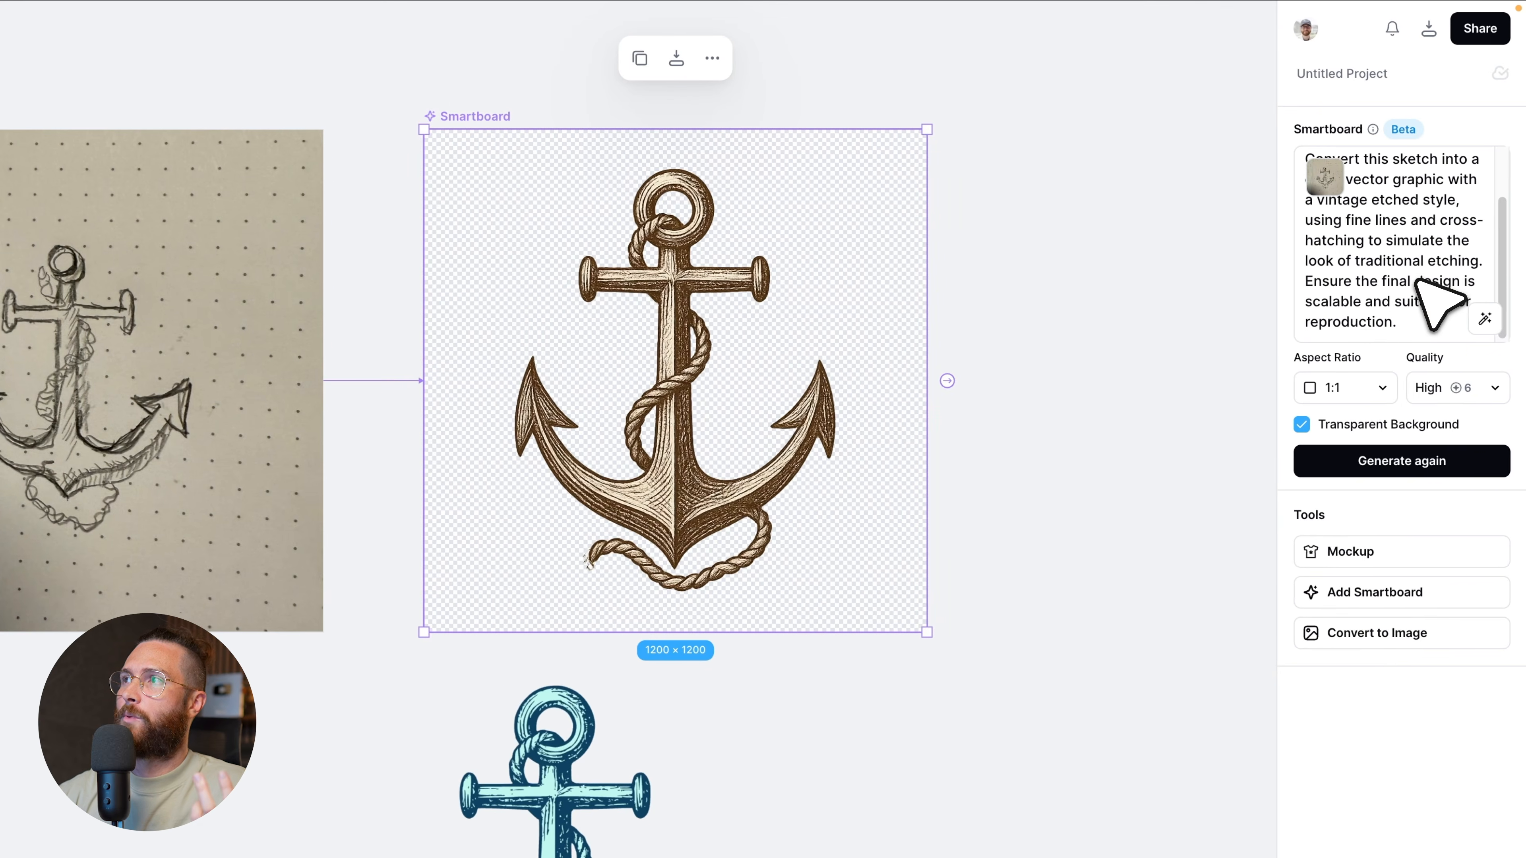
{"action": "scroll", "coordinate": [1430, 300], "scroll_direction": "up", "scroll_amount": 3}
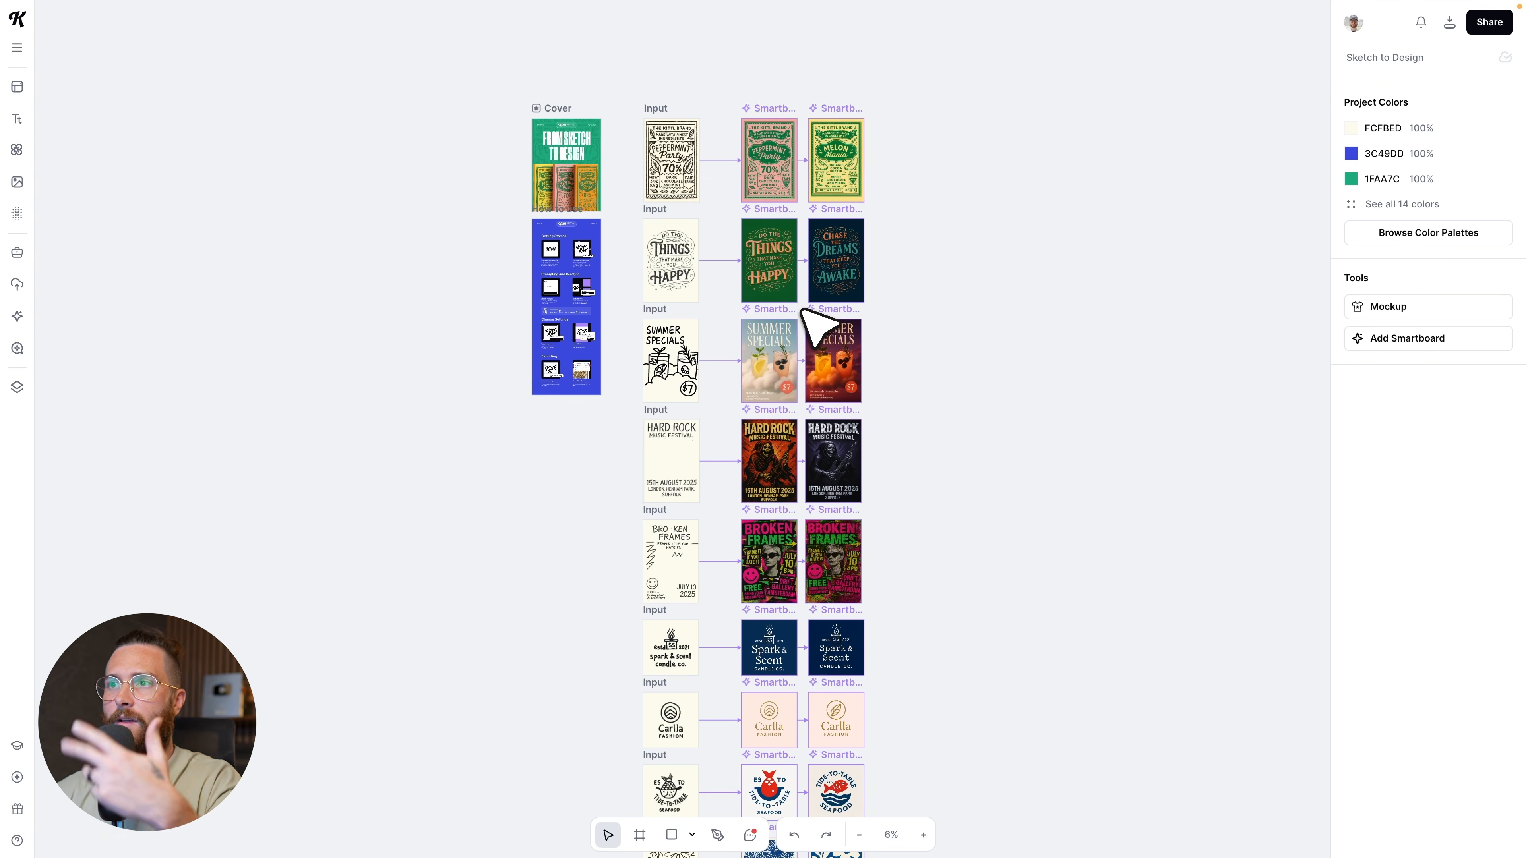
Browse the example flows in the Sketch to Design project and read the prompt of the light Summer Specials Smartboard
{"action": "scroll", "coordinate": [724, 334], "scroll_direction": "up", "scroll_amount": 10}
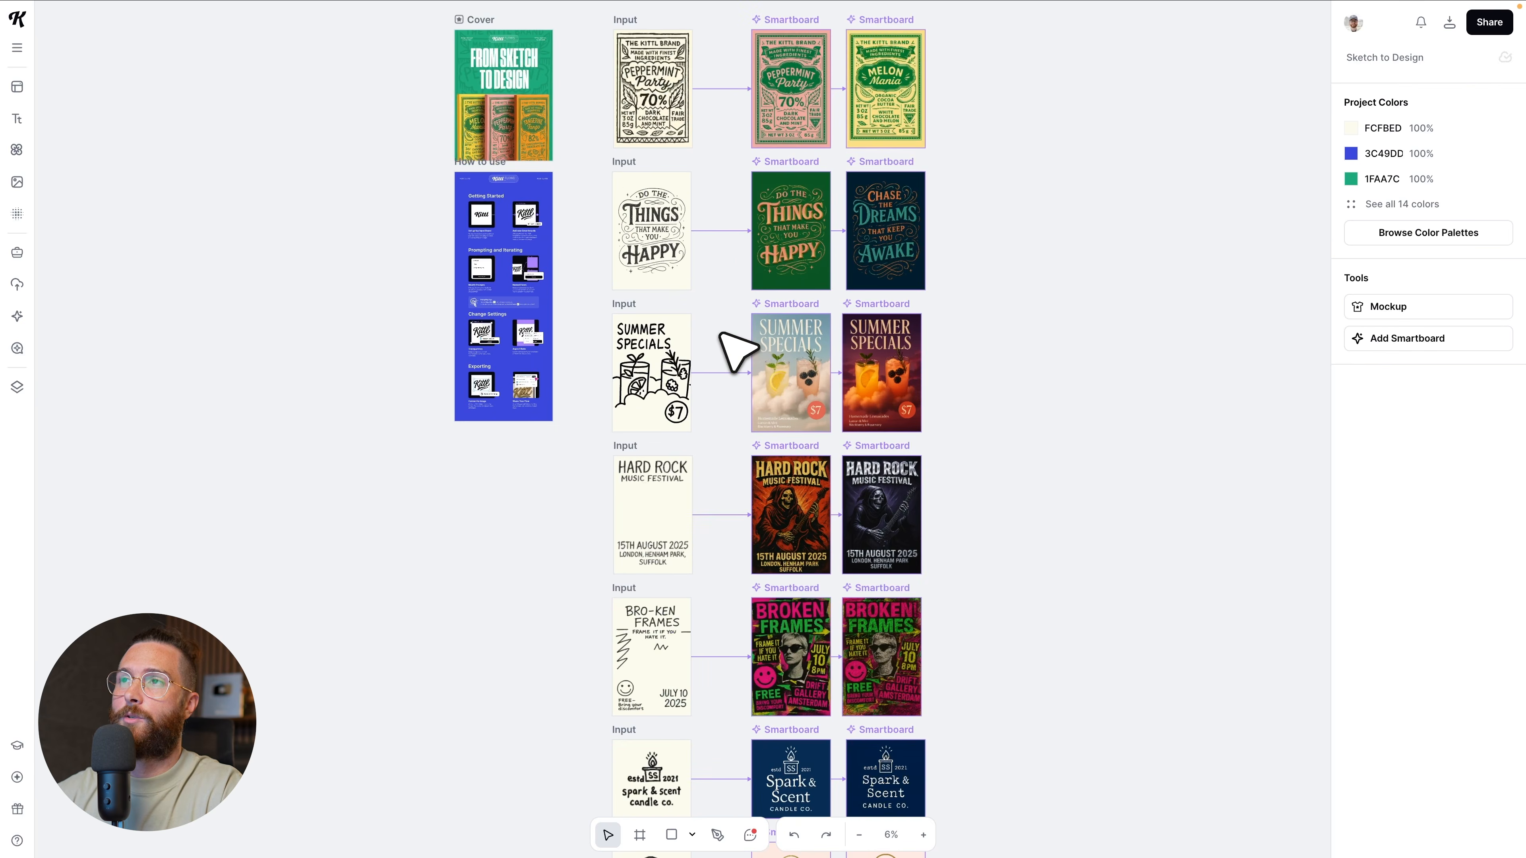
{"action": "scroll", "coordinate": [724, 334], "scroll_direction": "up", "scroll_amount": 3}
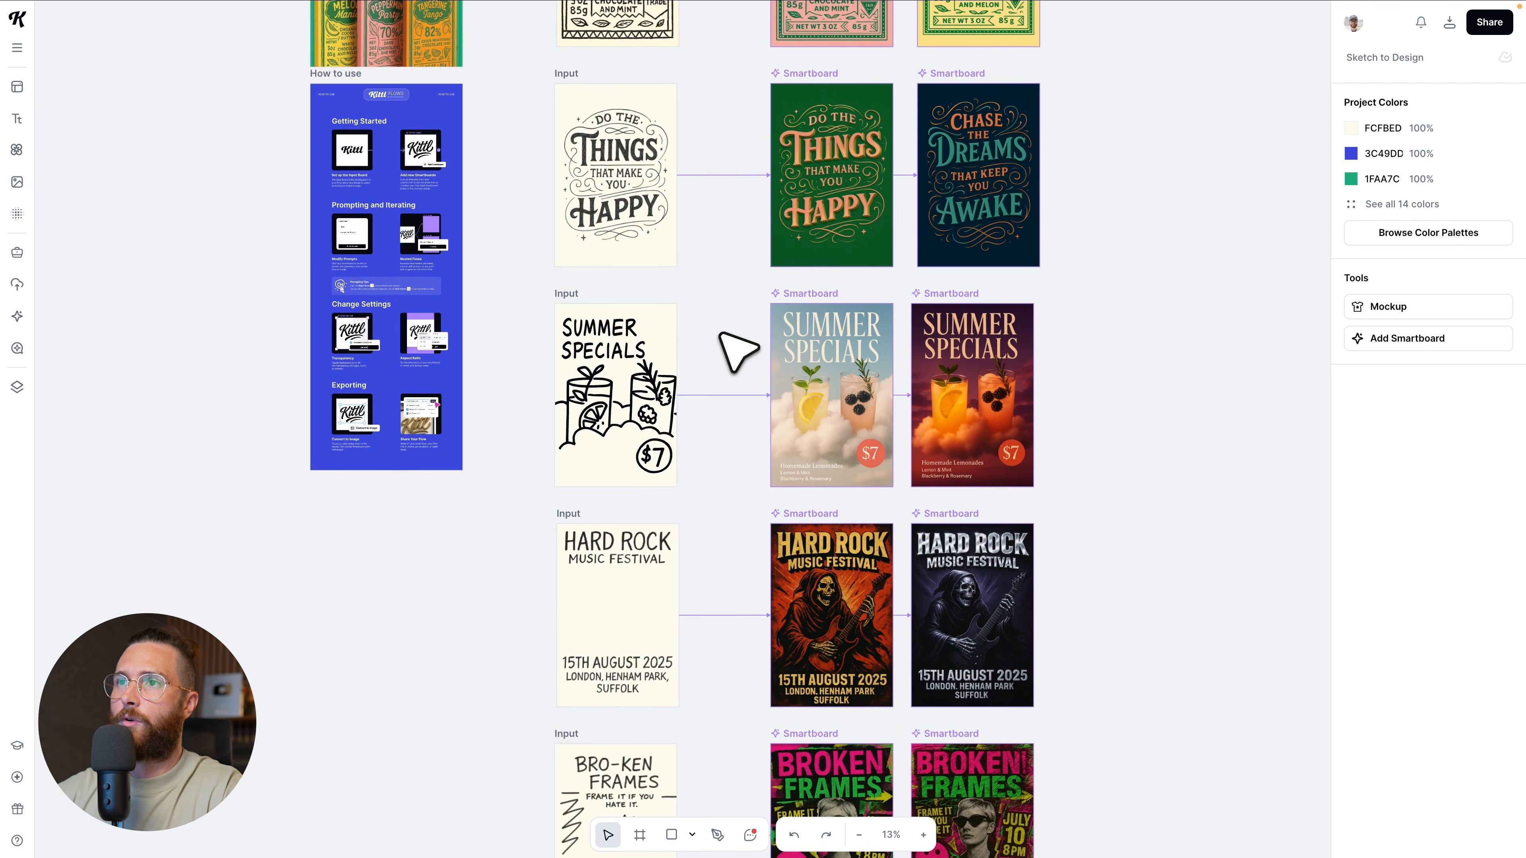
{"action": "scroll", "coordinate": [724, 335], "scroll_direction": "up", "scroll_amount": 4}
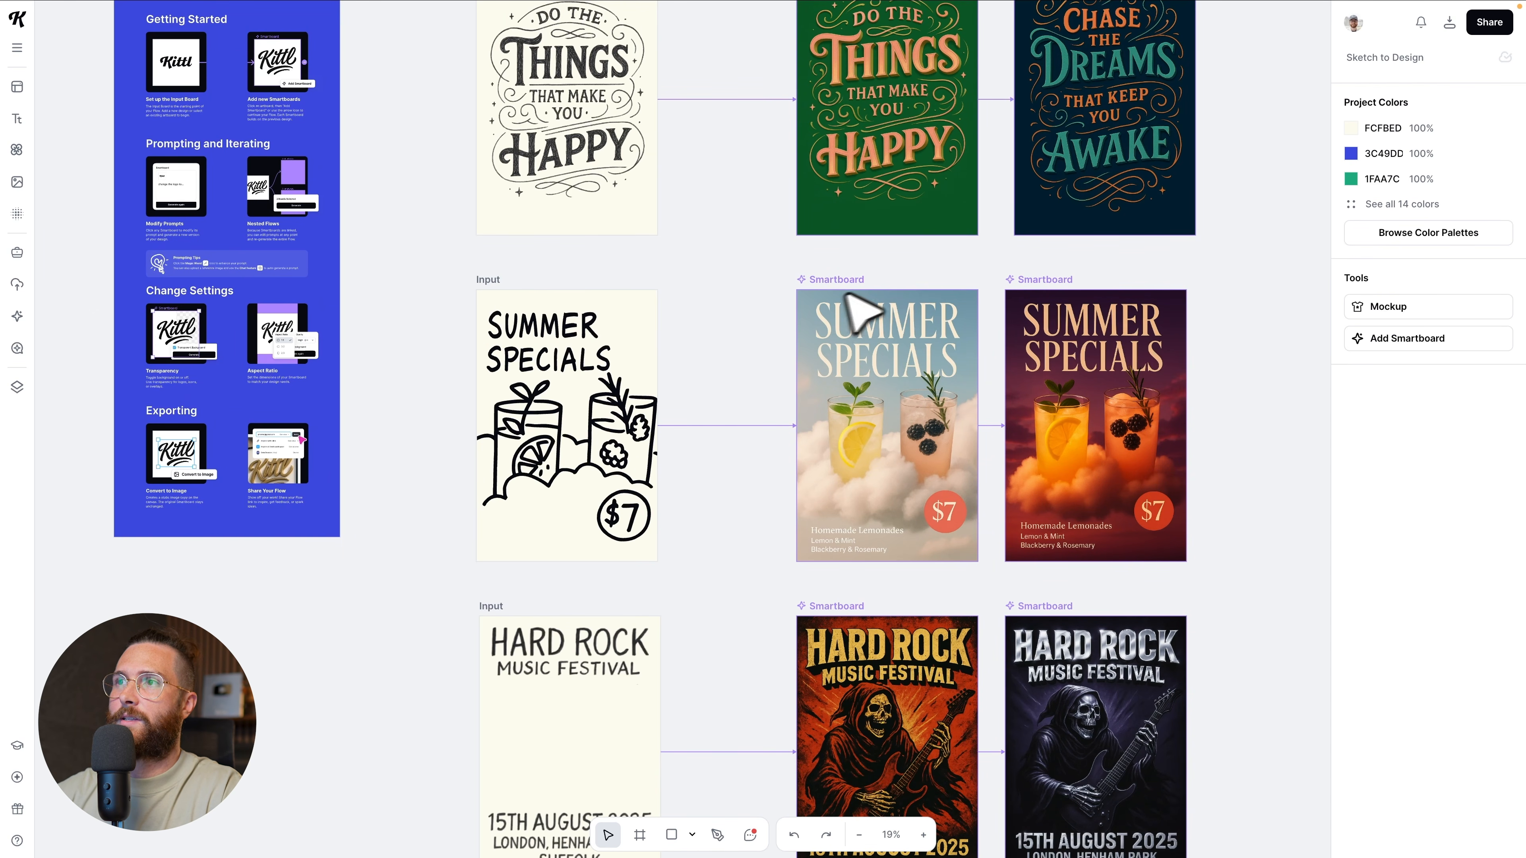
{"action": "scroll", "coordinate": [883, 320], "scroll_direction": "up", "scroll_amount": 2}
{"action": "left_click", "coordinate": [824, 241]}
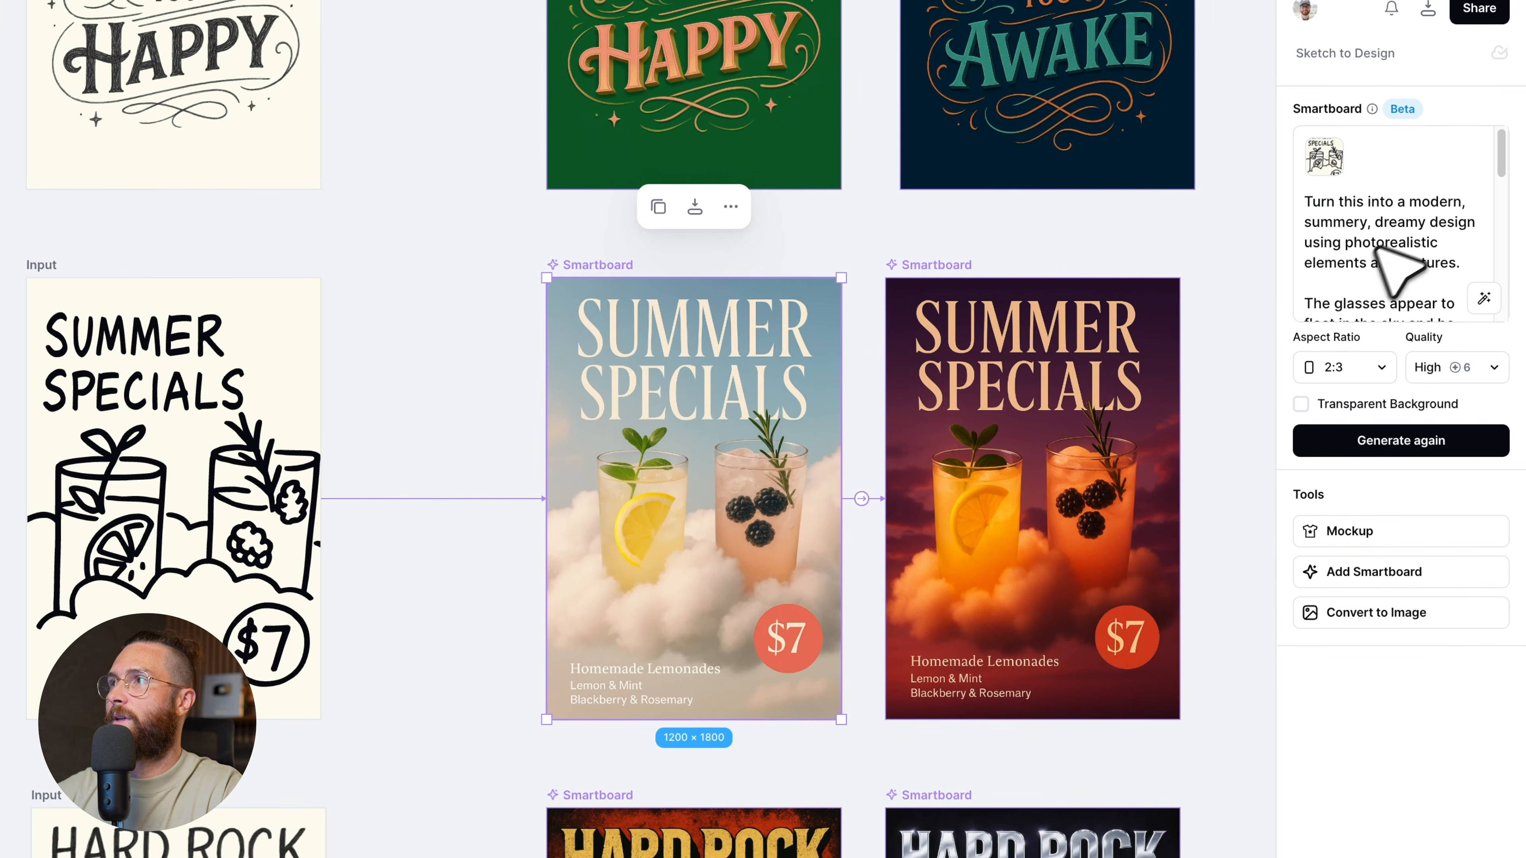
{"action": "scroll", "coordinate": [1389, 256], "scroll_direction": "down", "scroll_amount": 4}
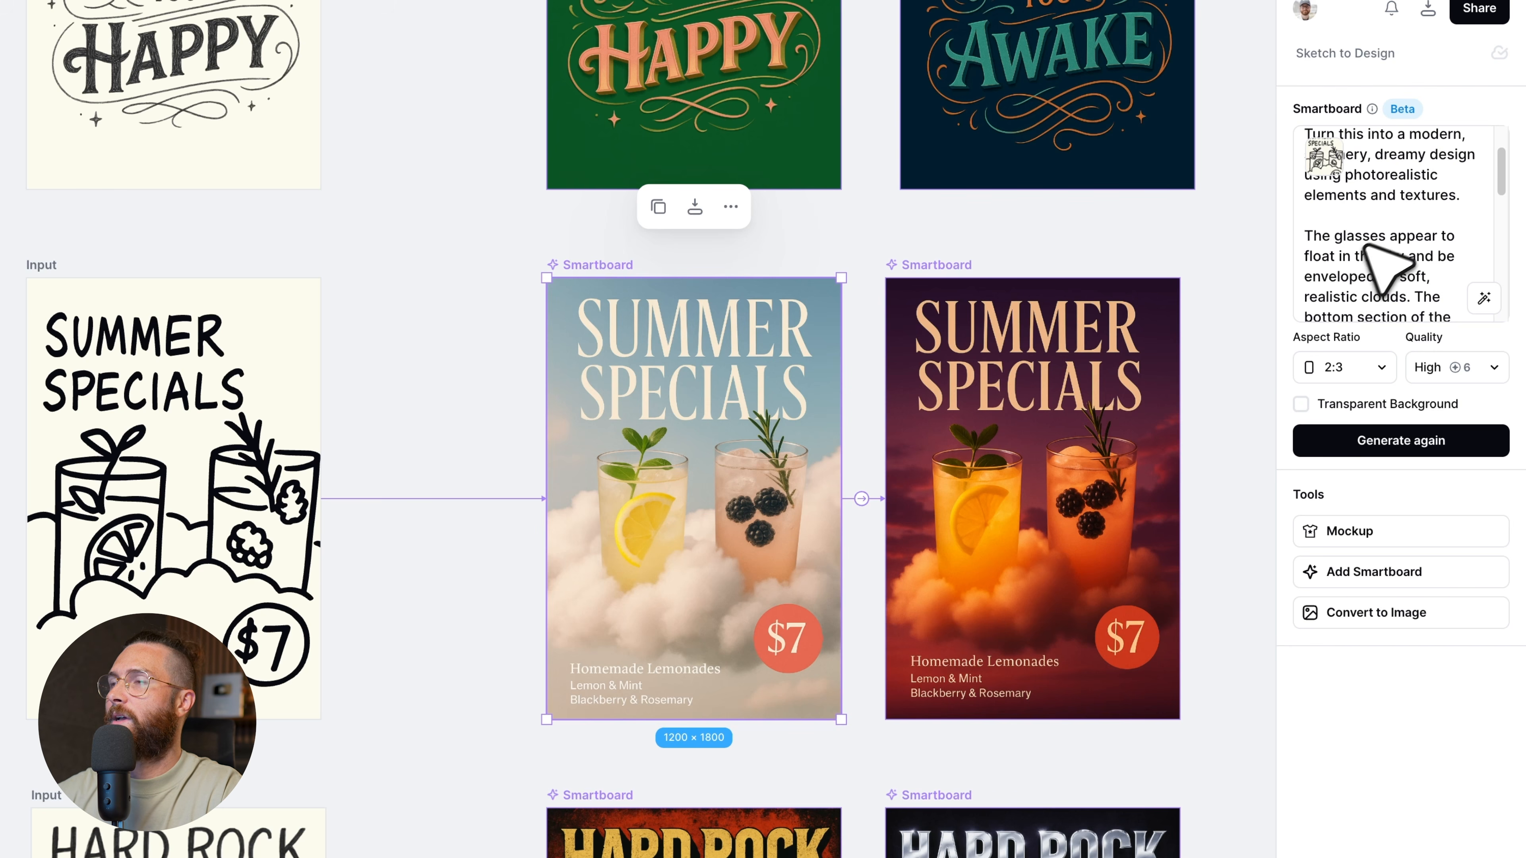
{"action": "scroll", "coordinate": [1400, 240], "scroll_direction": "down", "scroll_amount": 5}
{"action": "scroll", "coordinate": [1436, 279], "scroll_direction": "up", "scroll_amount": 3}
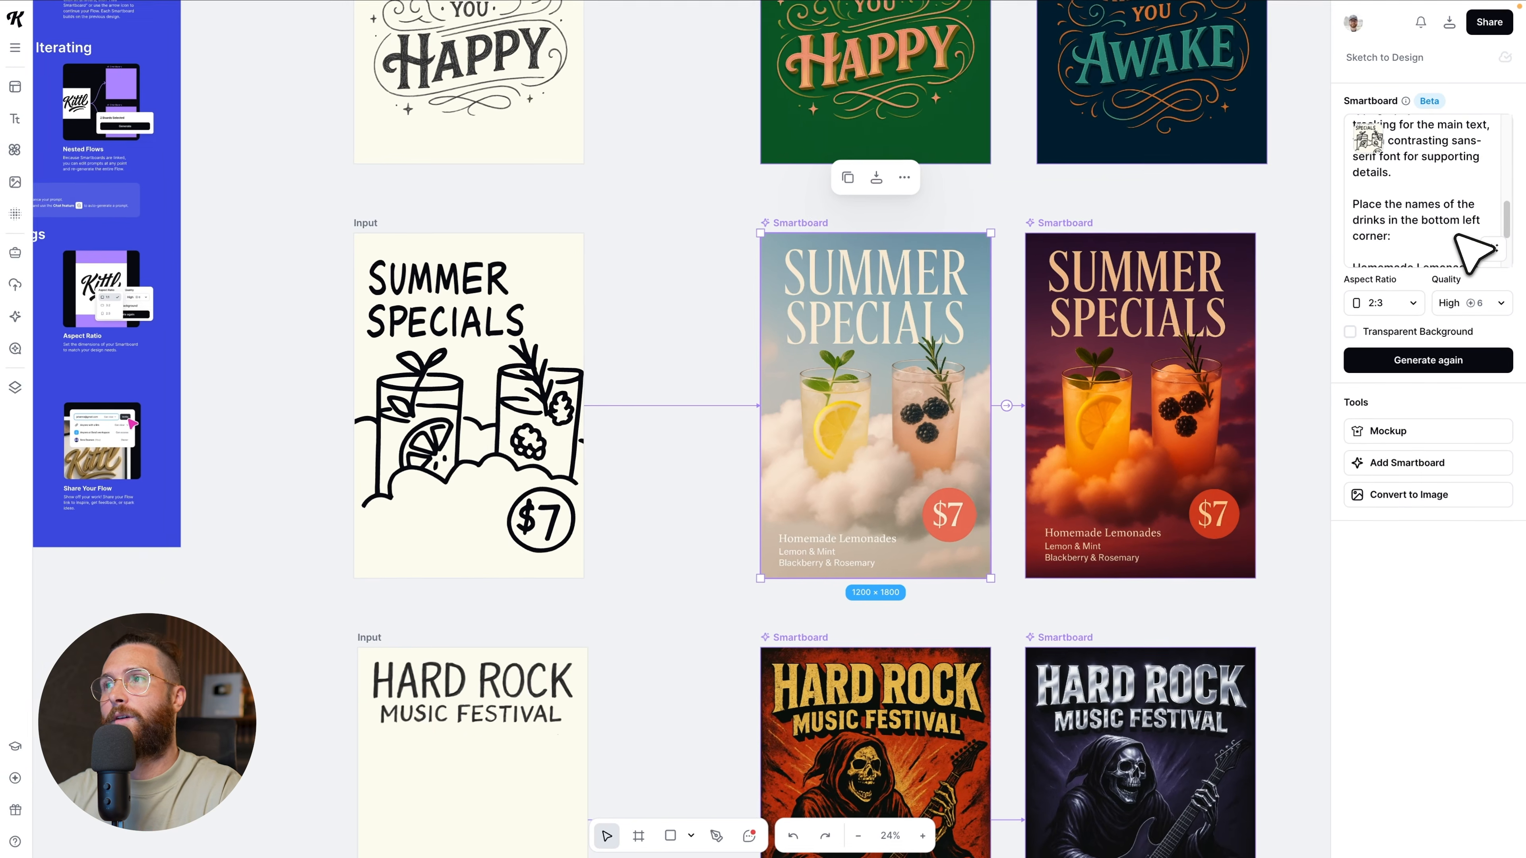
Reread the light Summer Specials prompt, check the Summer Specials input sketch, and look over the Hard Rock and Broken Frames examples
{"action": "scroll", "coordinate": [1457, 237], "scroll_direction": "up", "scroll_amount": 6}
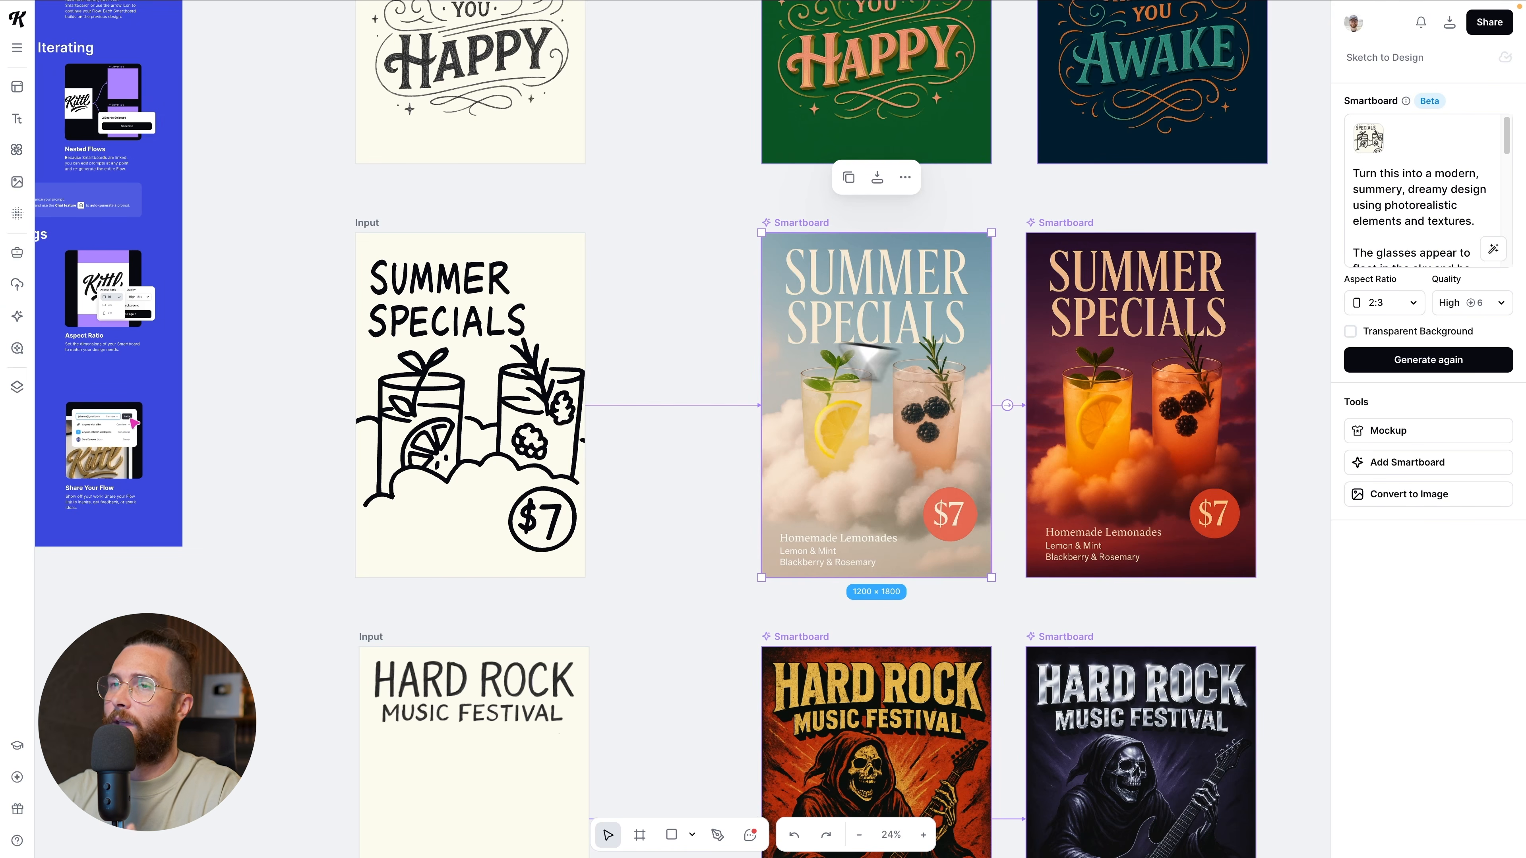
{"action": "left_click", "coordinate": [391, 252]}
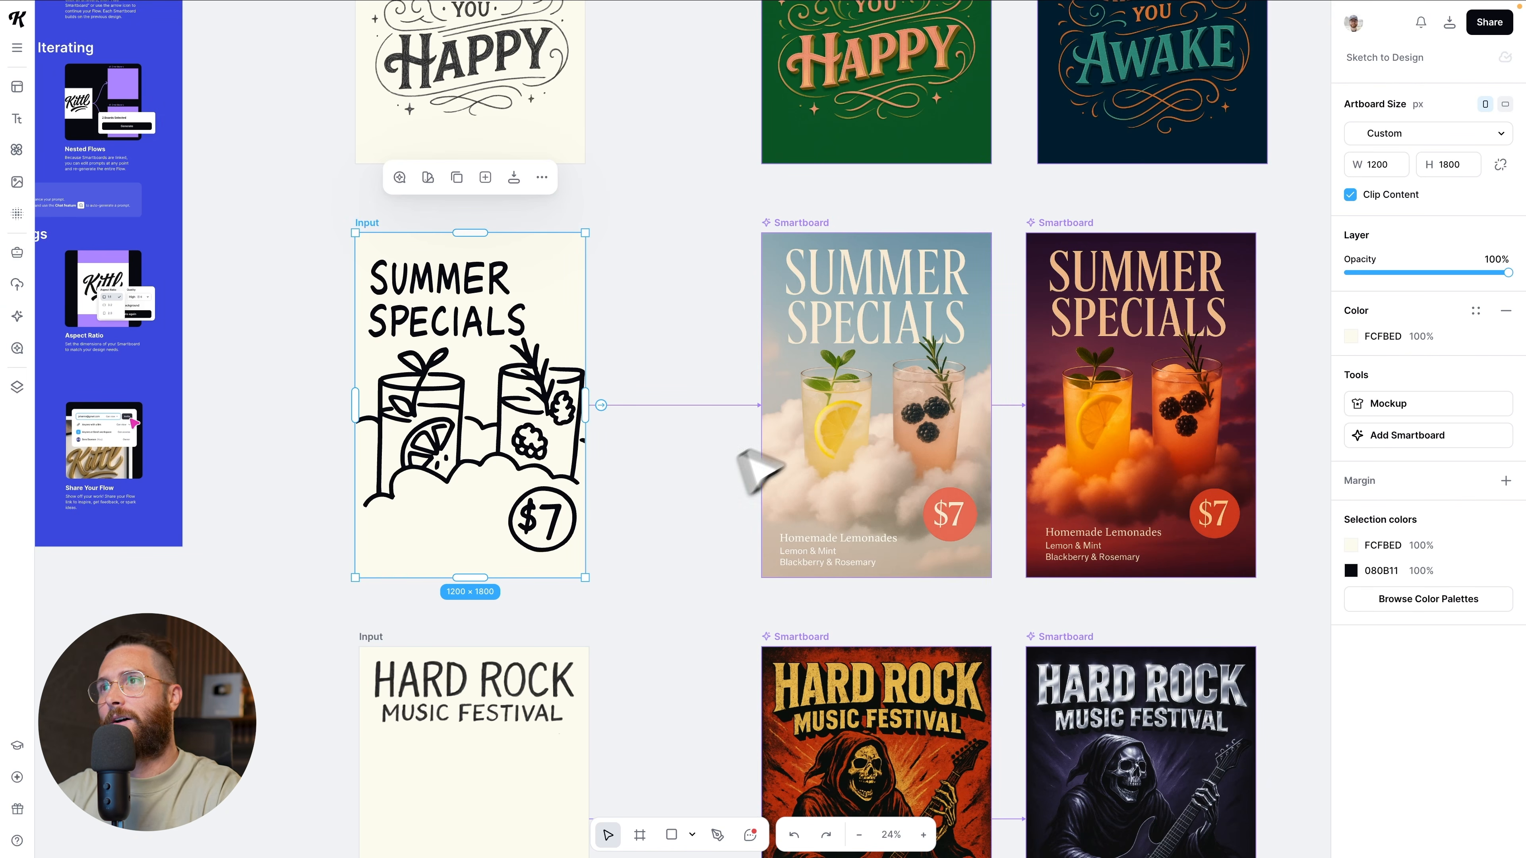
{"action": "scroll", "coordinate": [681, 545], "scroll_direction": "down", "scroll_amount": 5}
{"action": "scroll", "coordinate": [683, 547], "scroll_direction": "down", "scroll_amount": 3}
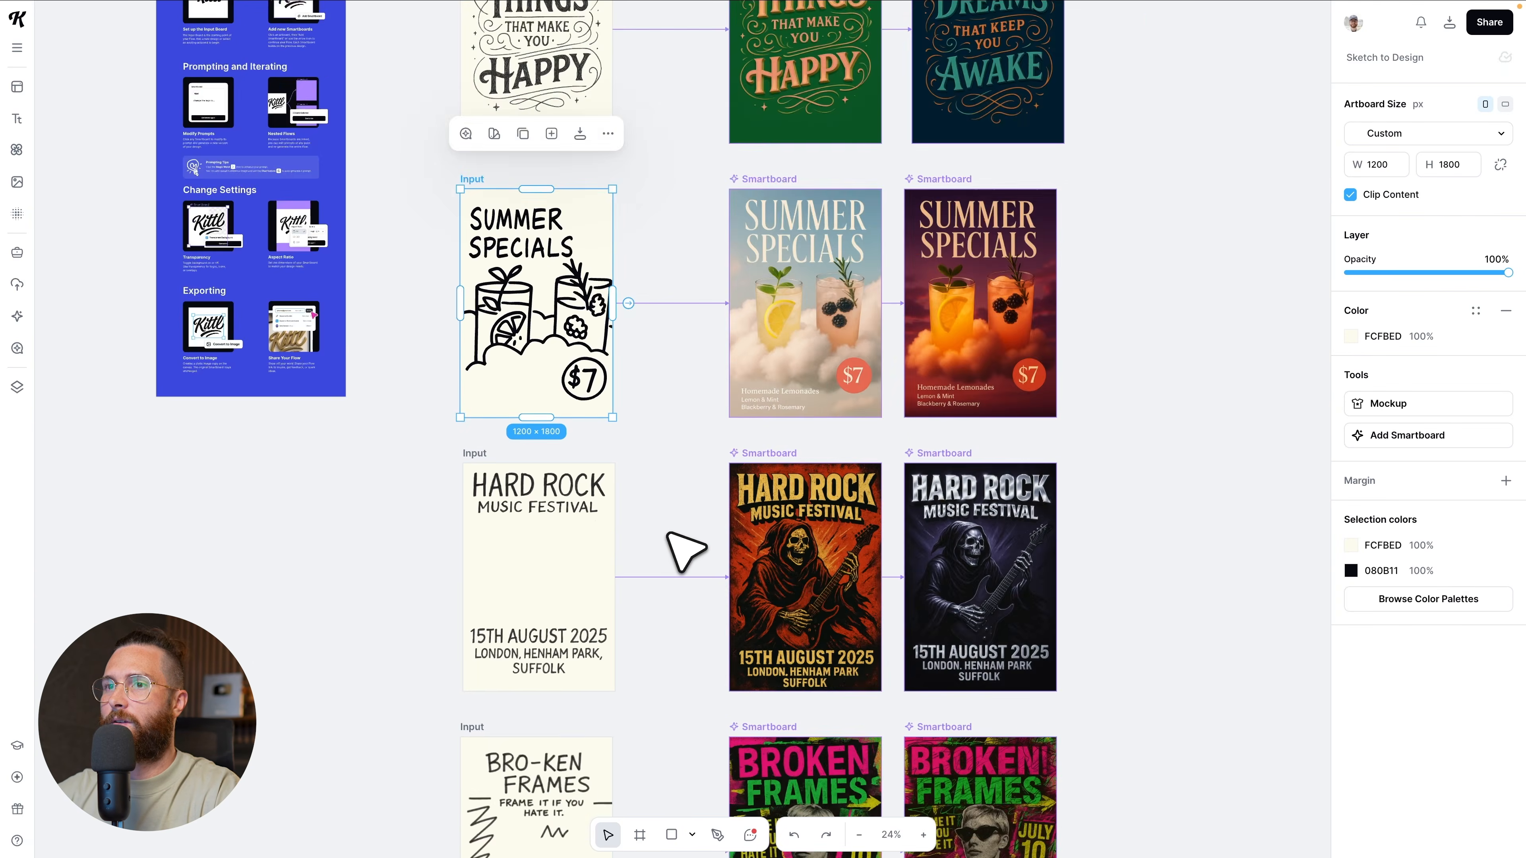
{"action": "scroll", "coordinate": [685, 550], "scroll_direction": "down", "scroll_amount": 5}
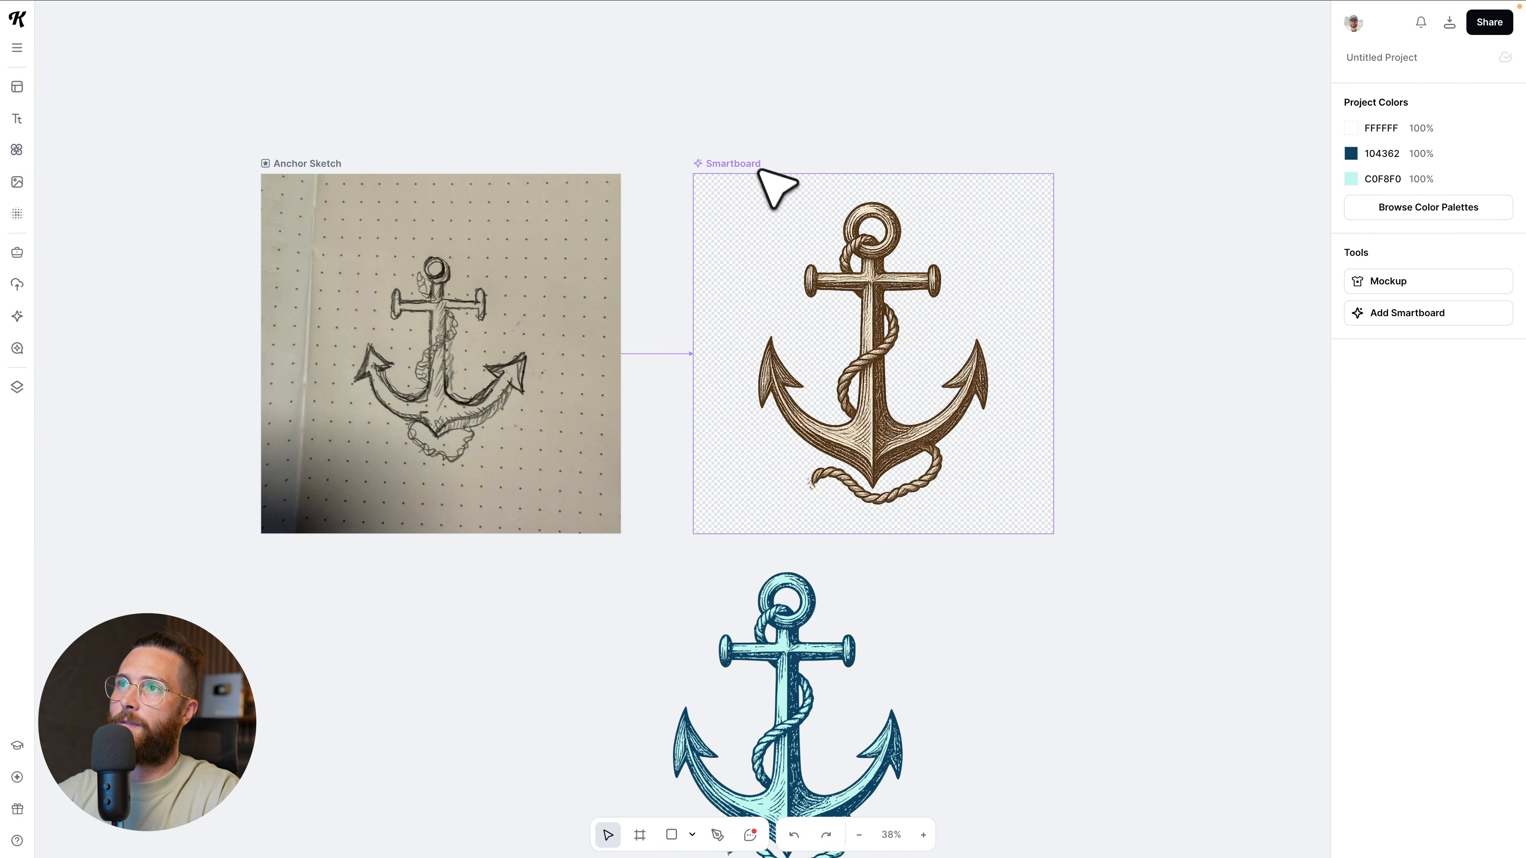
Branch a Smartboard from the anchor and generate a same-style etched pirate ship with lowered sails and side cannons, using an enhanced prompt and transparent background
{"action": "left_click", "coordinate": [777, 191]}
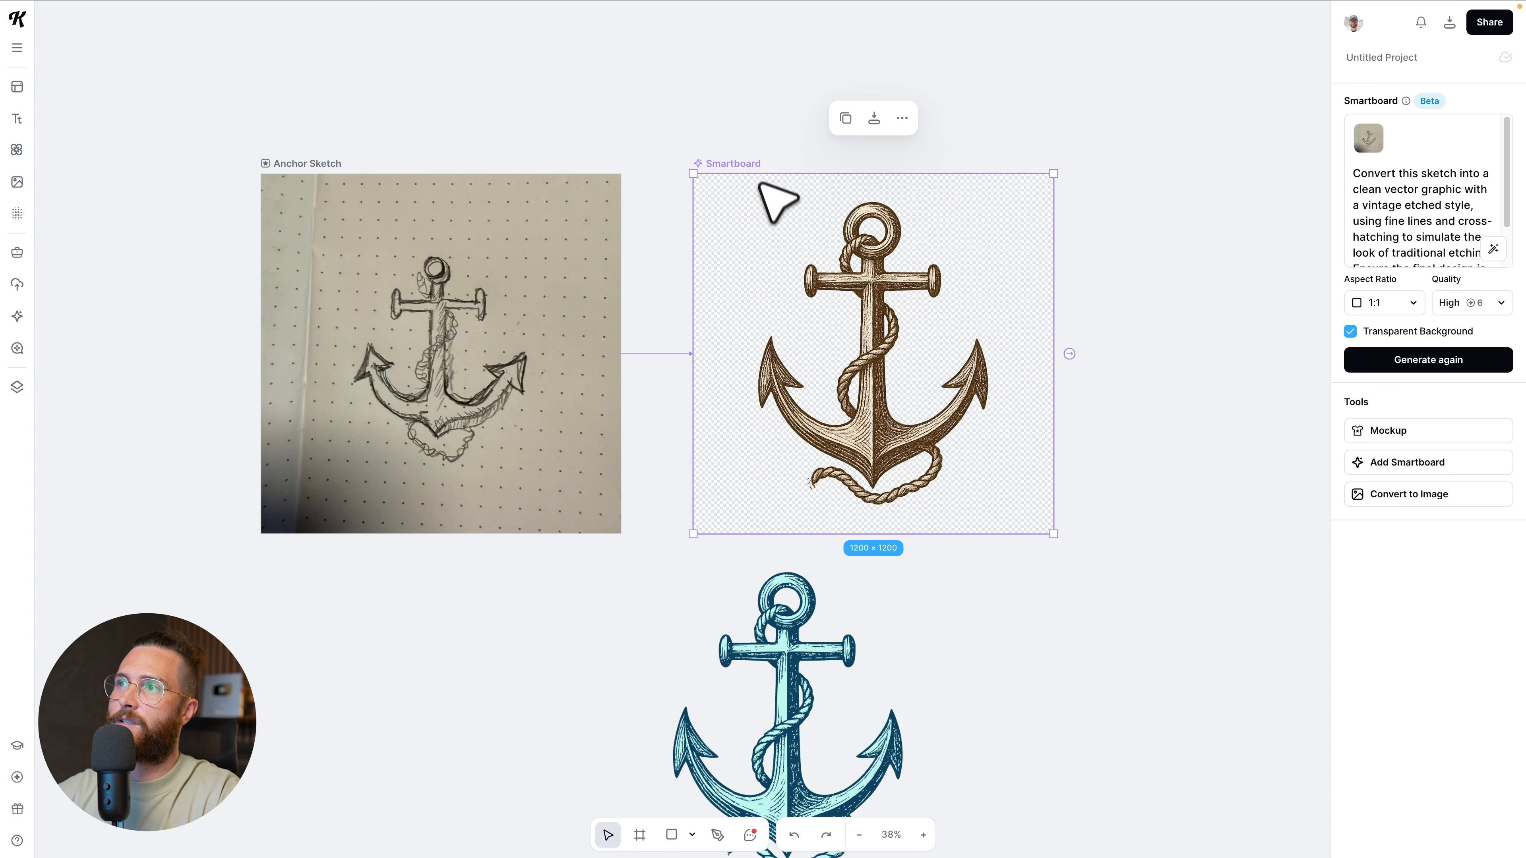
{"action": "left_click", "coordinate": [1071, 355]}
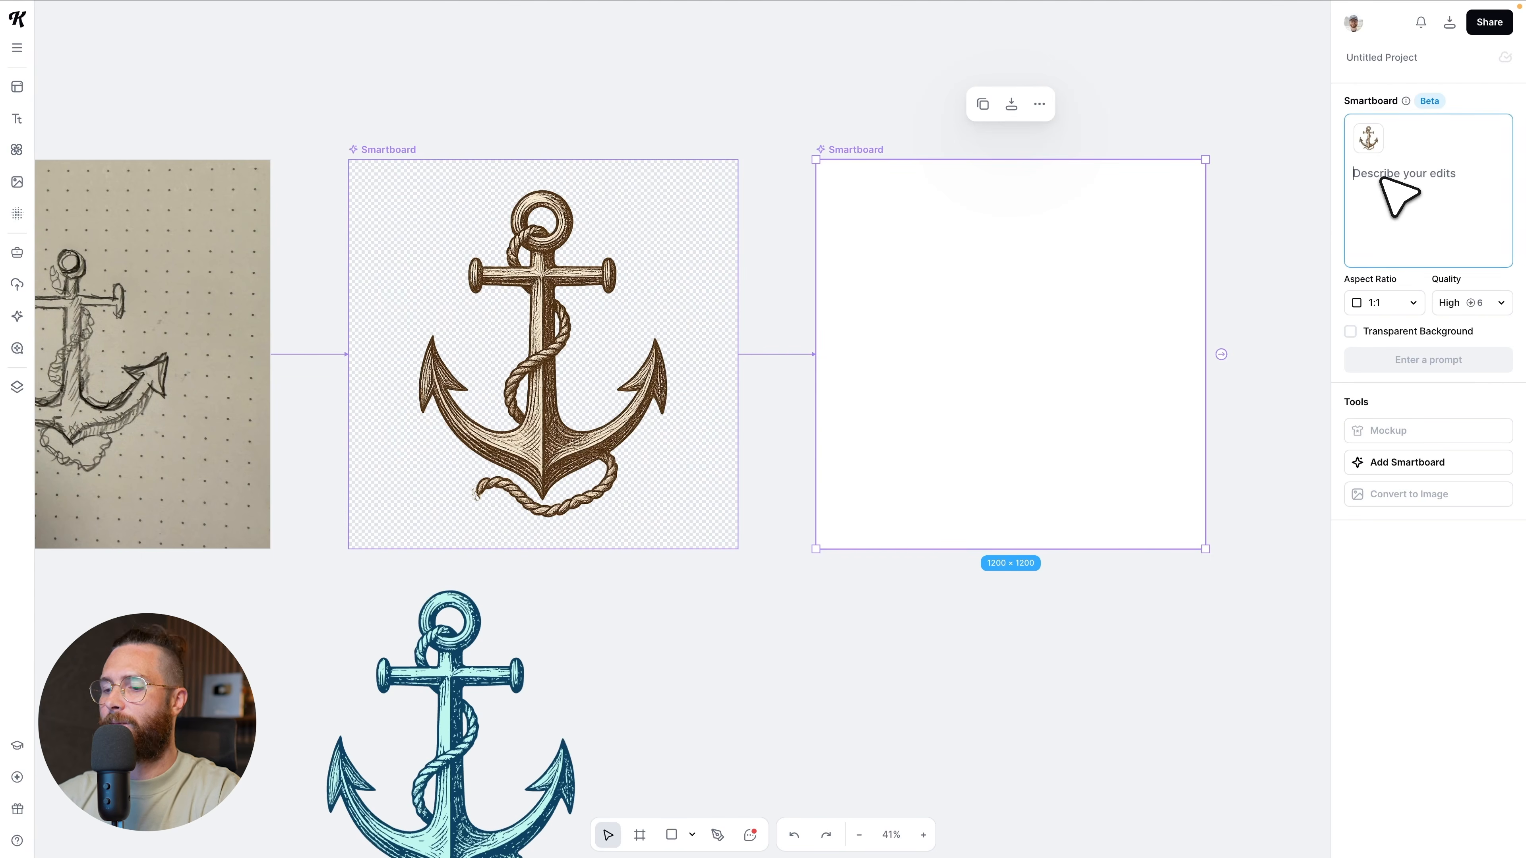
{"action": "type", "text": "create a pirate ship in the"}
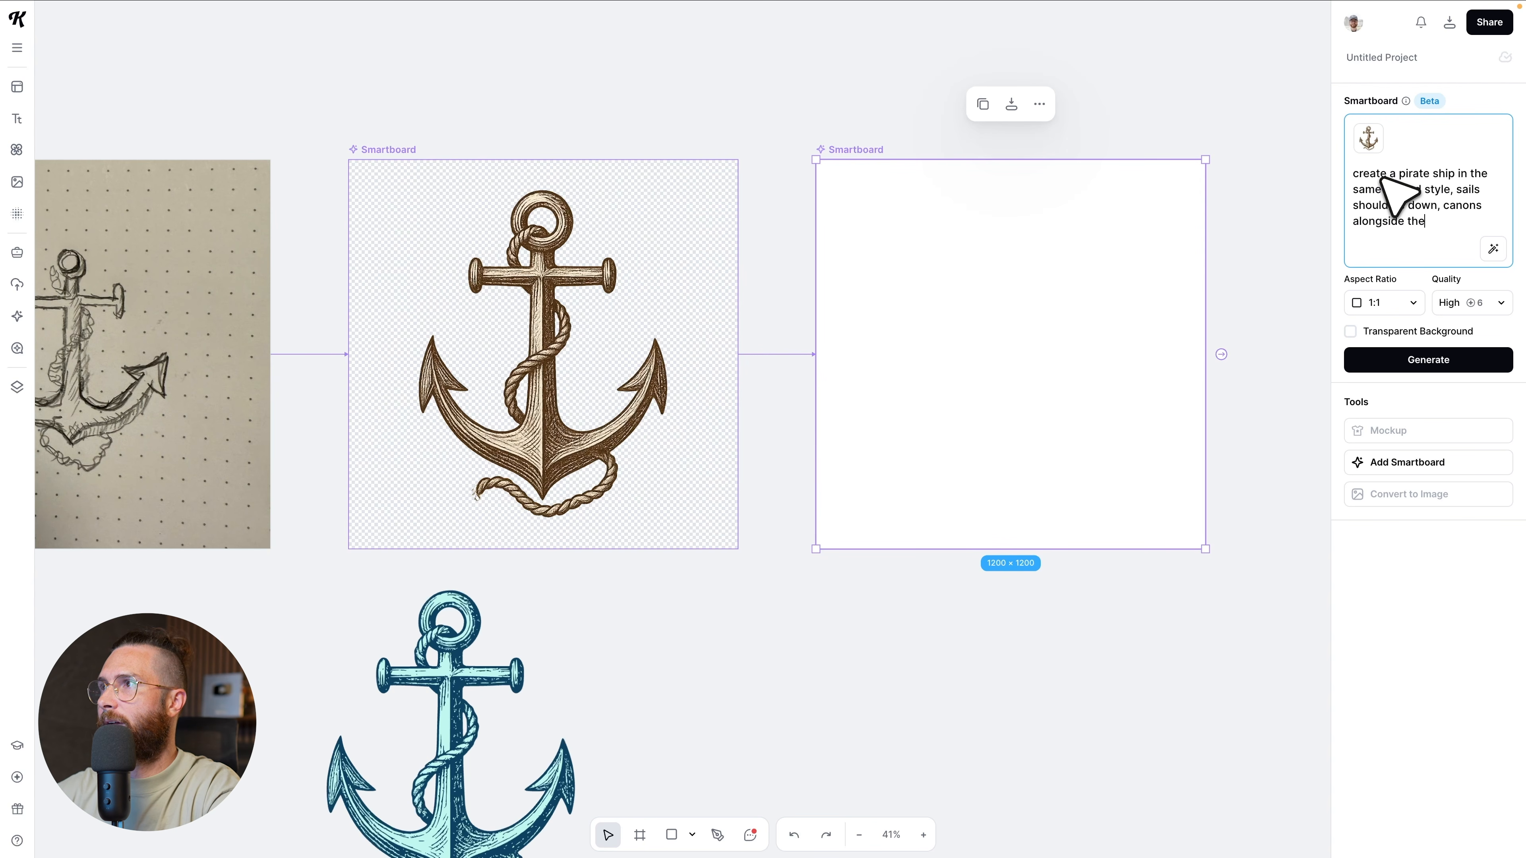
{"action": "left_click", "coordinate": [1493, 249]}
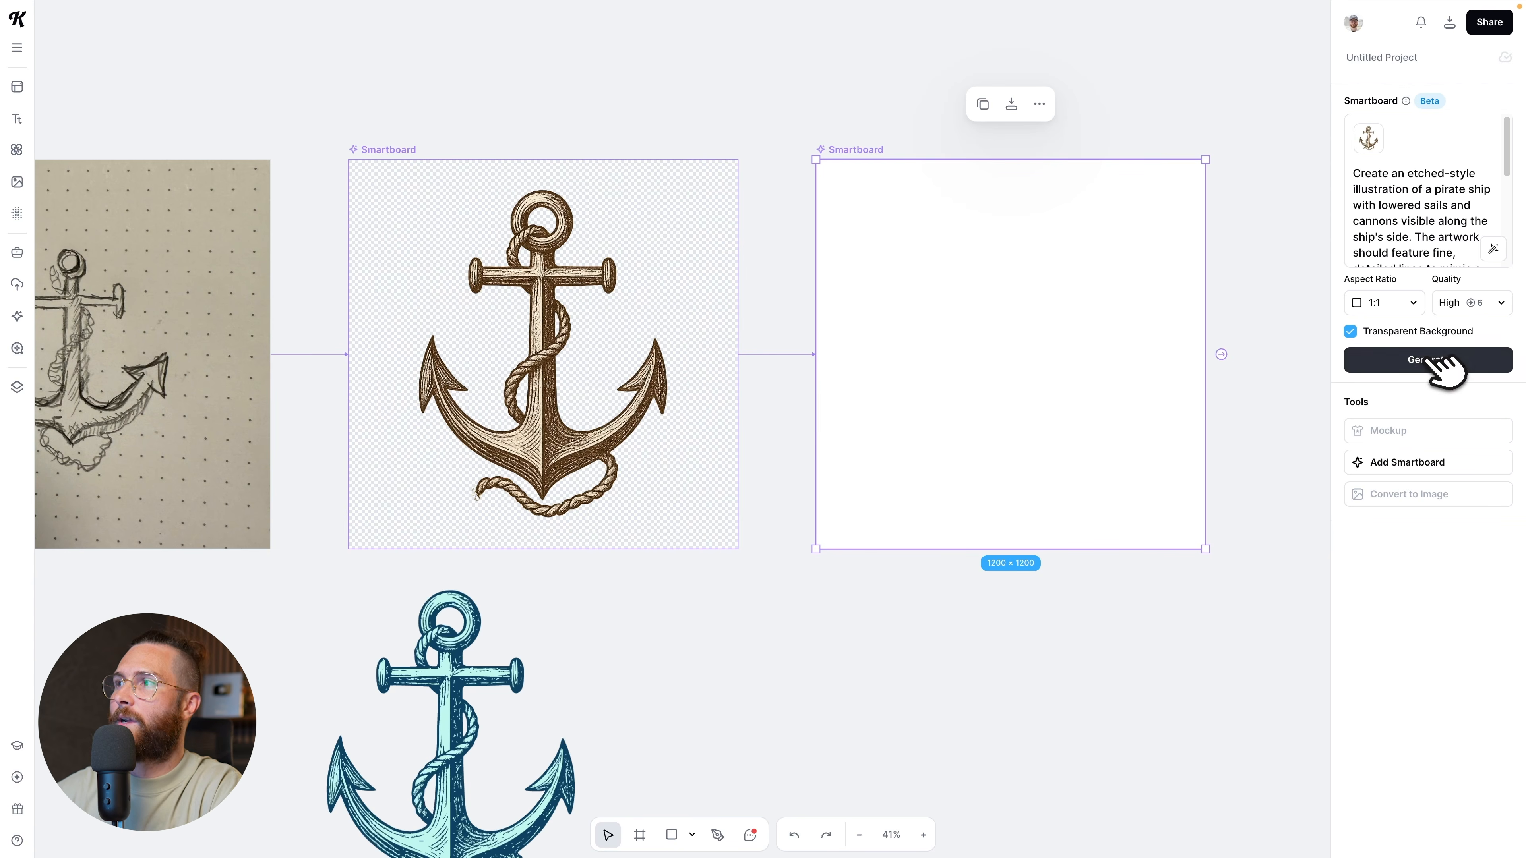
{"action": "left_click", "coordinate": [1442, 360]}
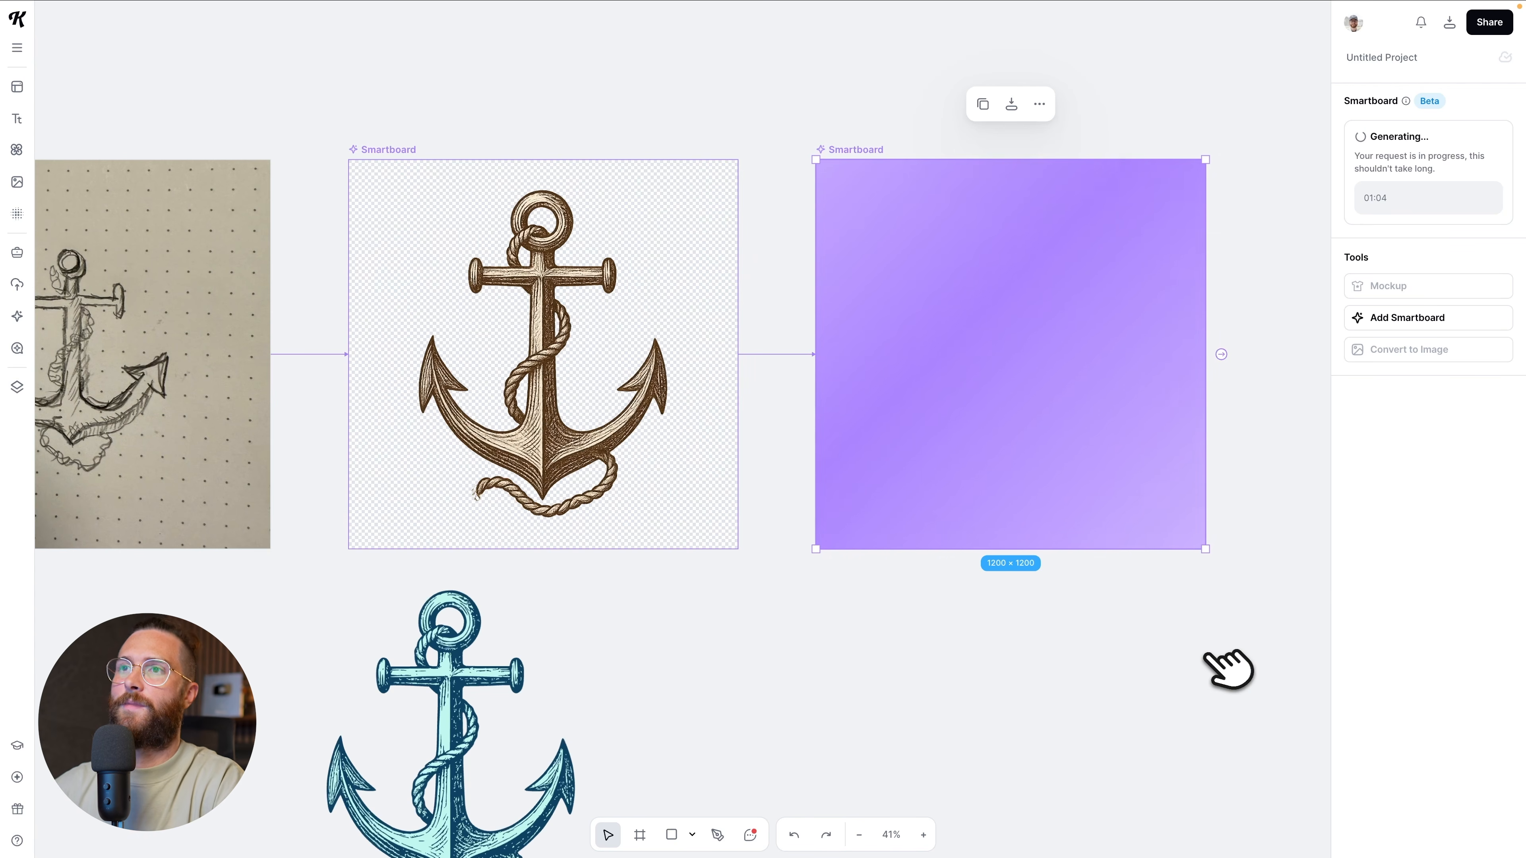
Move the aqua vector anchor directly beneath the brown anchor and branch a second Smartboard from the anchor Smartboard
{"action": "left_click", "coordinate": [471, 740]}
{"action": "left_click_drag", "start_coordinate": [472, 740], "coordinate": [564, 734]}
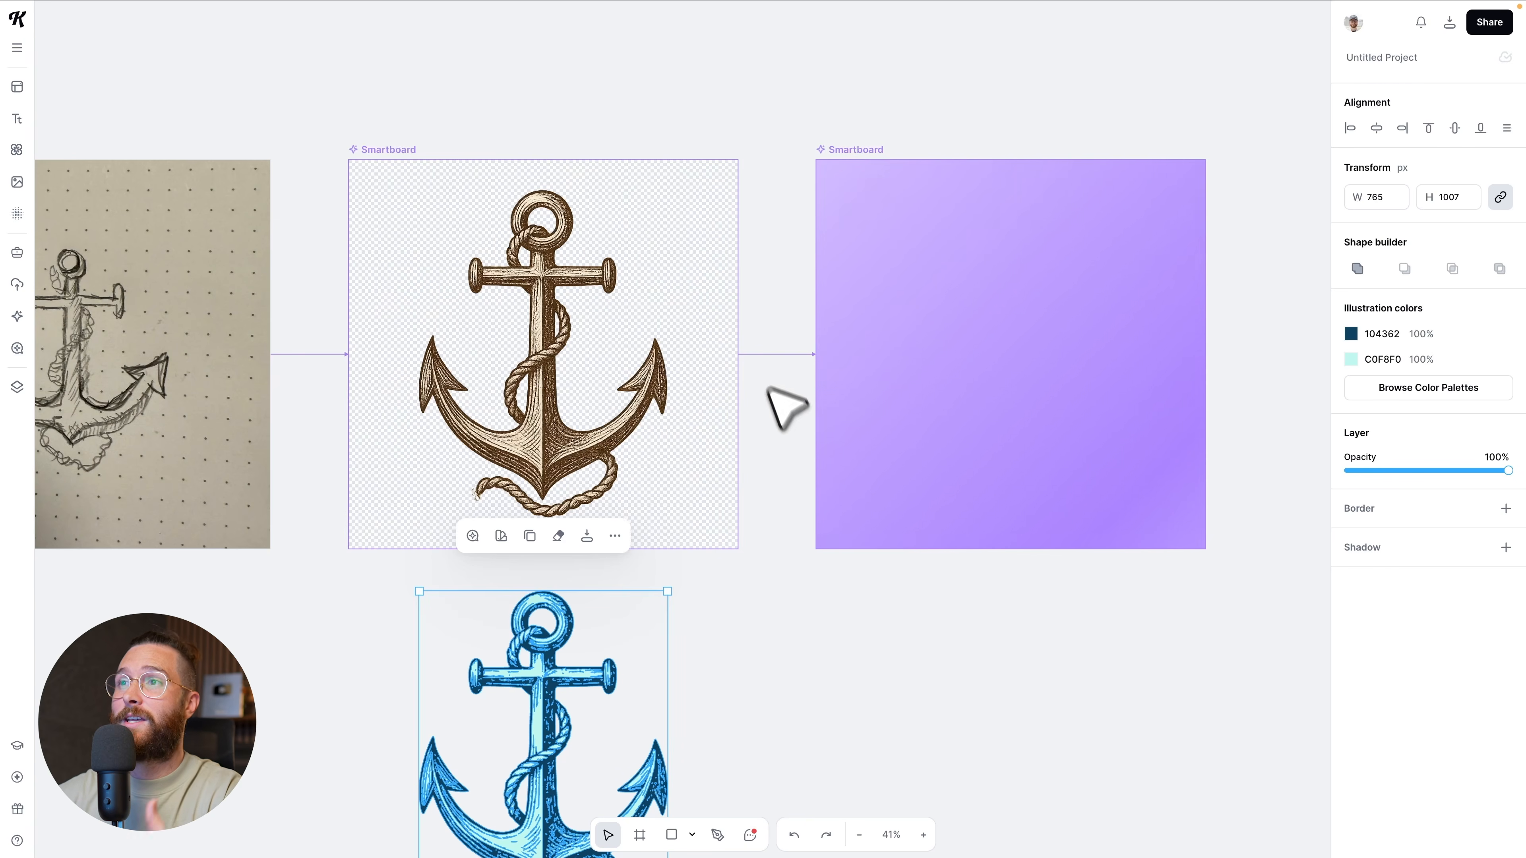
{"action": "left_click", "coordinate": [394, 152]}
{"action": "mouse_move", "coordinate": [754, 354]}
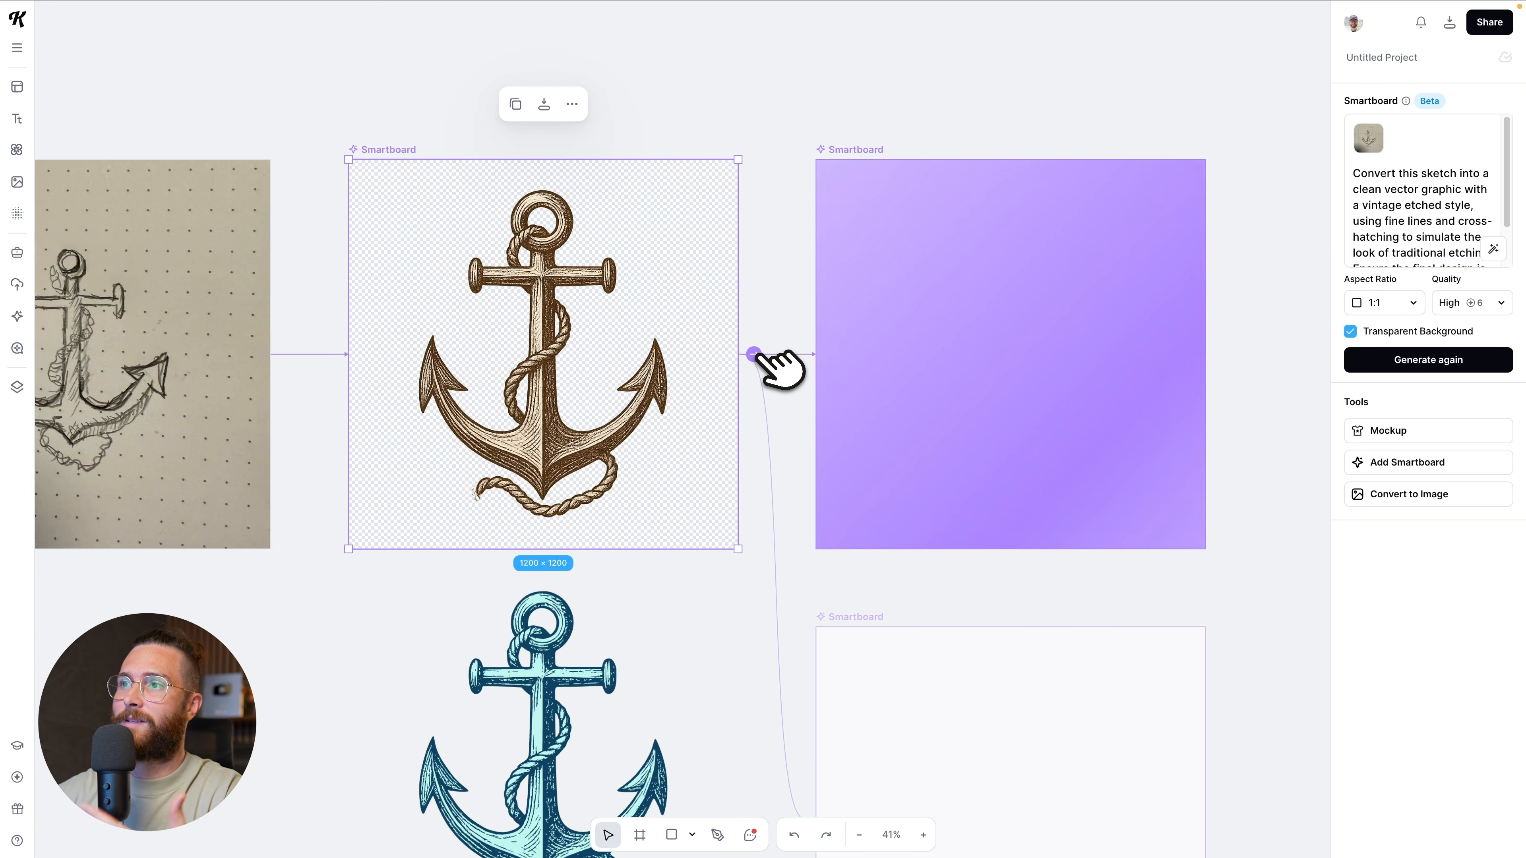
{"action": "left_click", "coordinate": [755, 355]}
Generate a same-style etched shark with its mouth slightly open and some teeth showing, on a transparent background
{"action": "left_click", "coordinate": [1425, 223]}
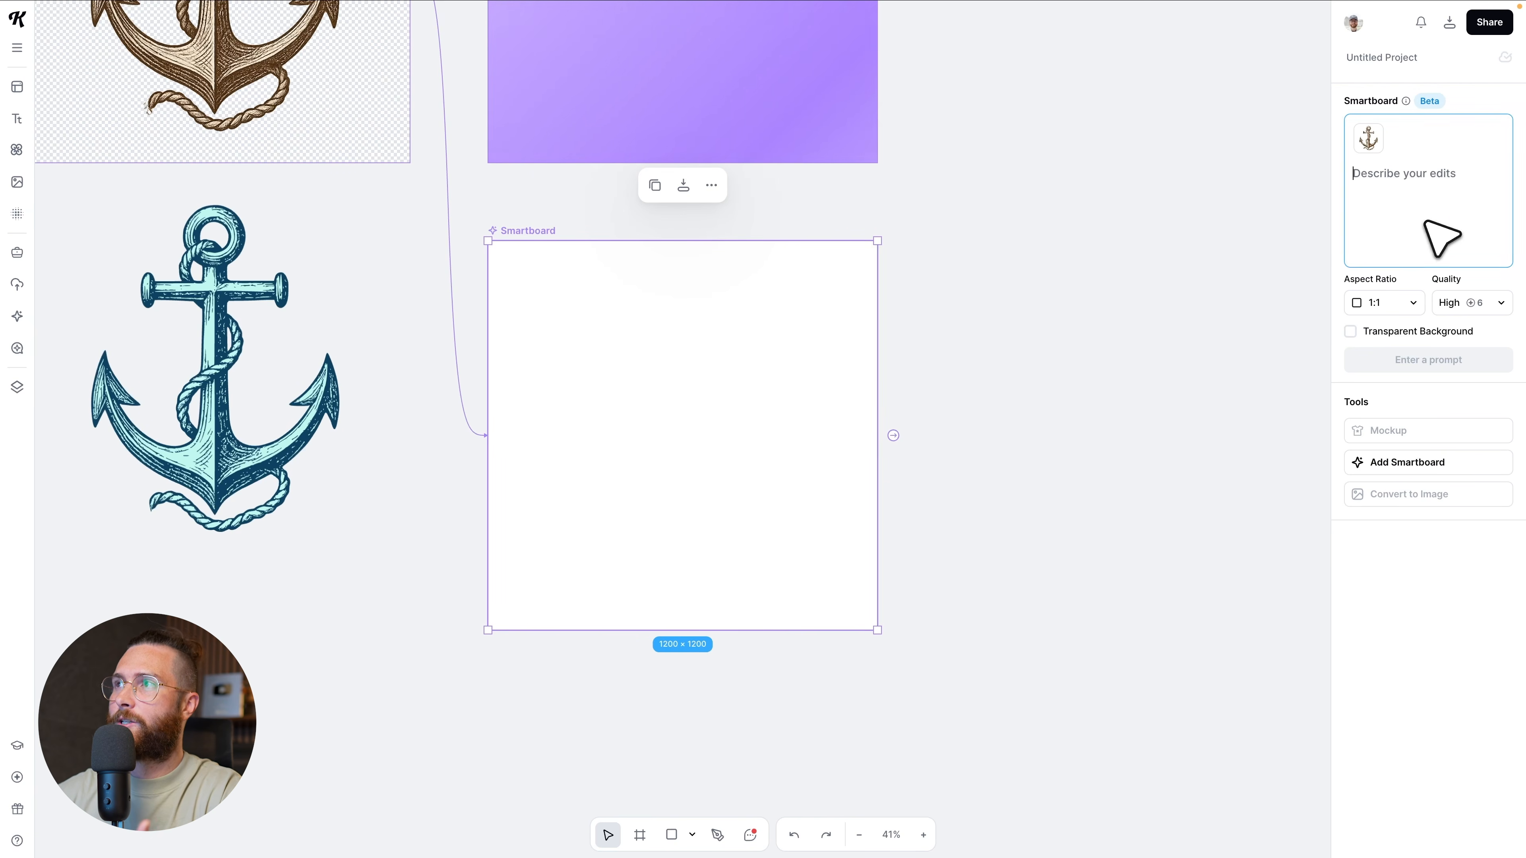
{"action": "type", "text": "create a shark in the same etched style, the shark should have it's mouth slightly open showing some of it's teeth"}
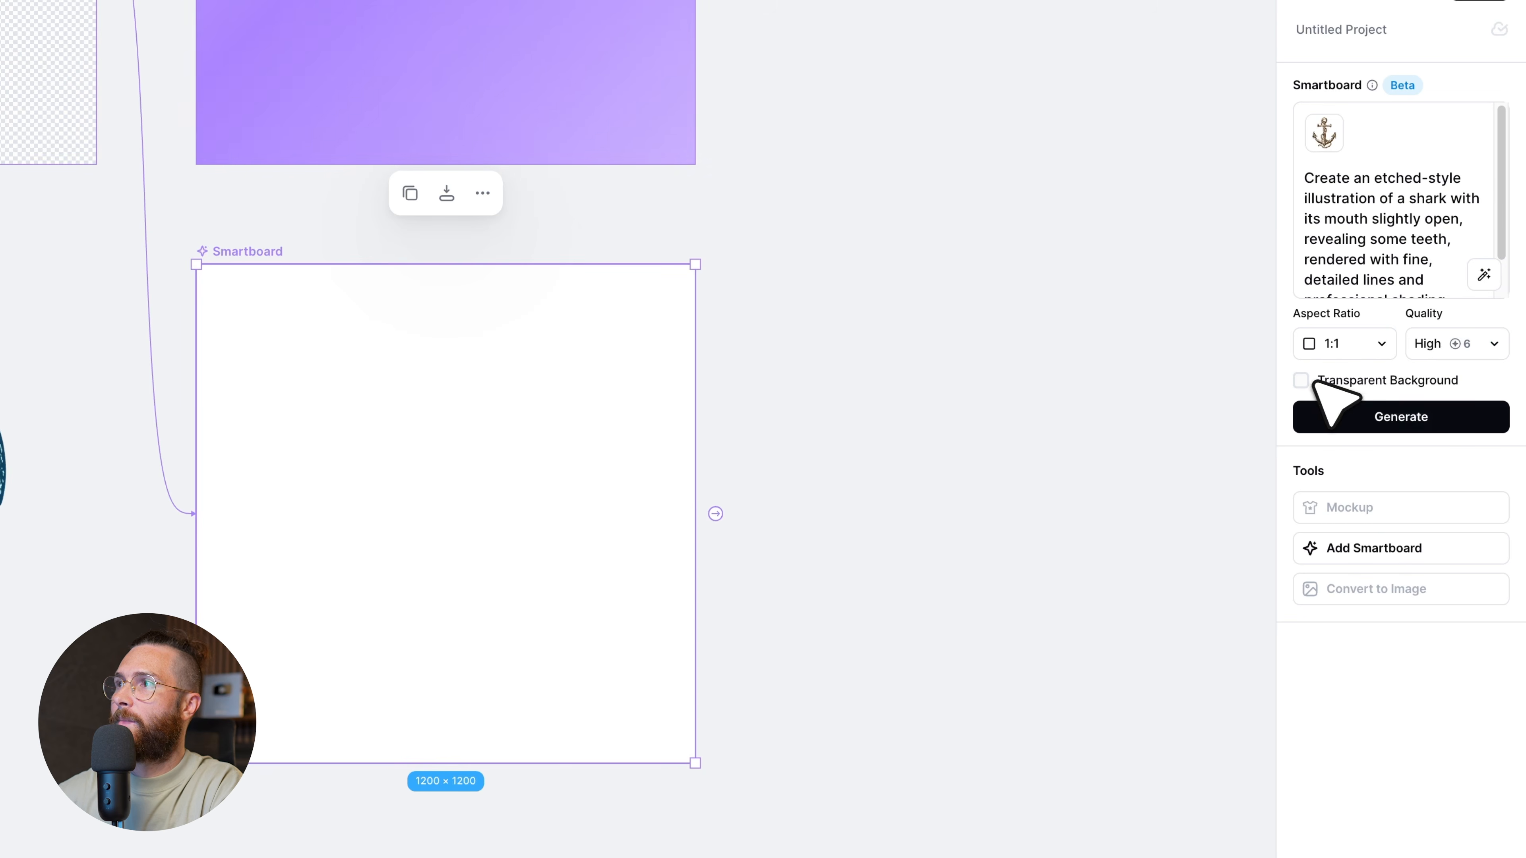
{"action": "left_click", "coordinate": [1300, 380]}
{"action": "left_click", "coordinate": [1382, 416]}
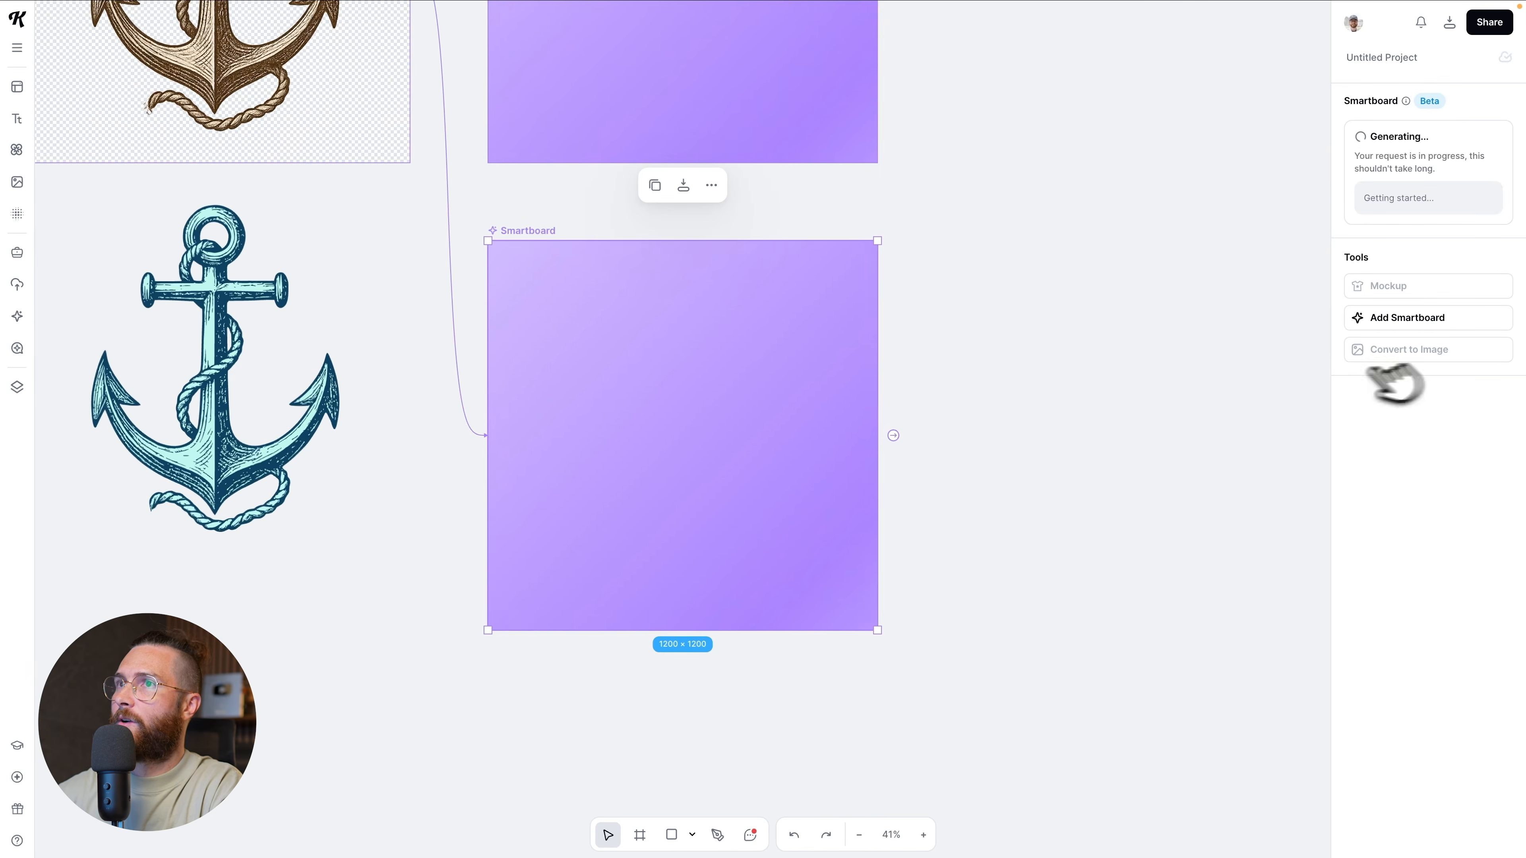
Branch a third Smartboard from the anchor Smartboard and open its empty prompt for editing
{"action": "scroll", "coordinate": [562, 316], "scroll_direction": "up", "scroll_amount": 3}
{"action": "left_click", "coordinate": [398, 144]}
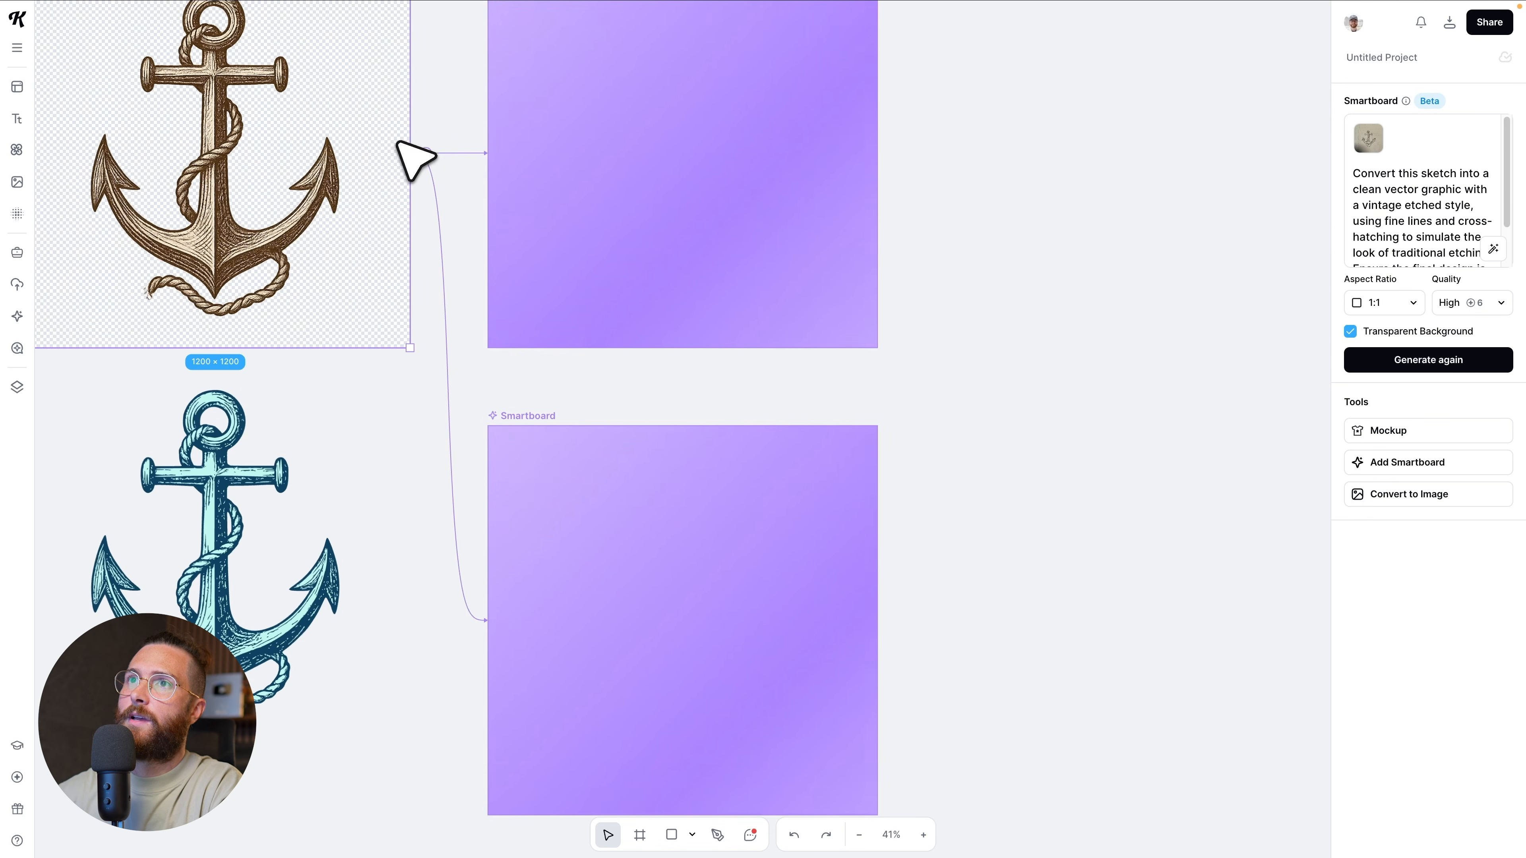
{"action": "left_click", "coordinate": [426, 153]}
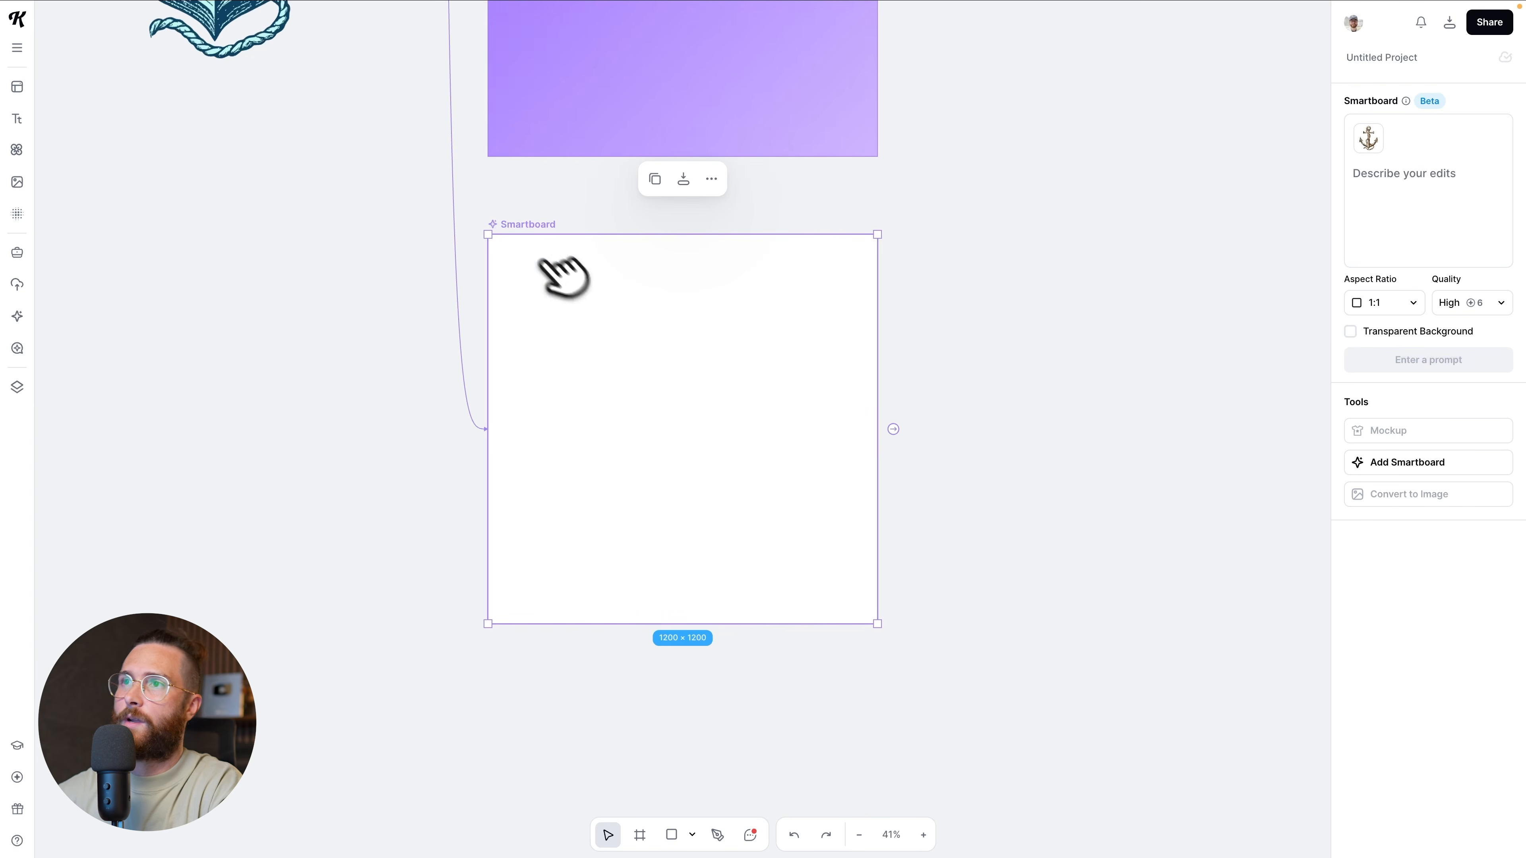
{"action": "left_click", "coordinate": [1428, 252]}
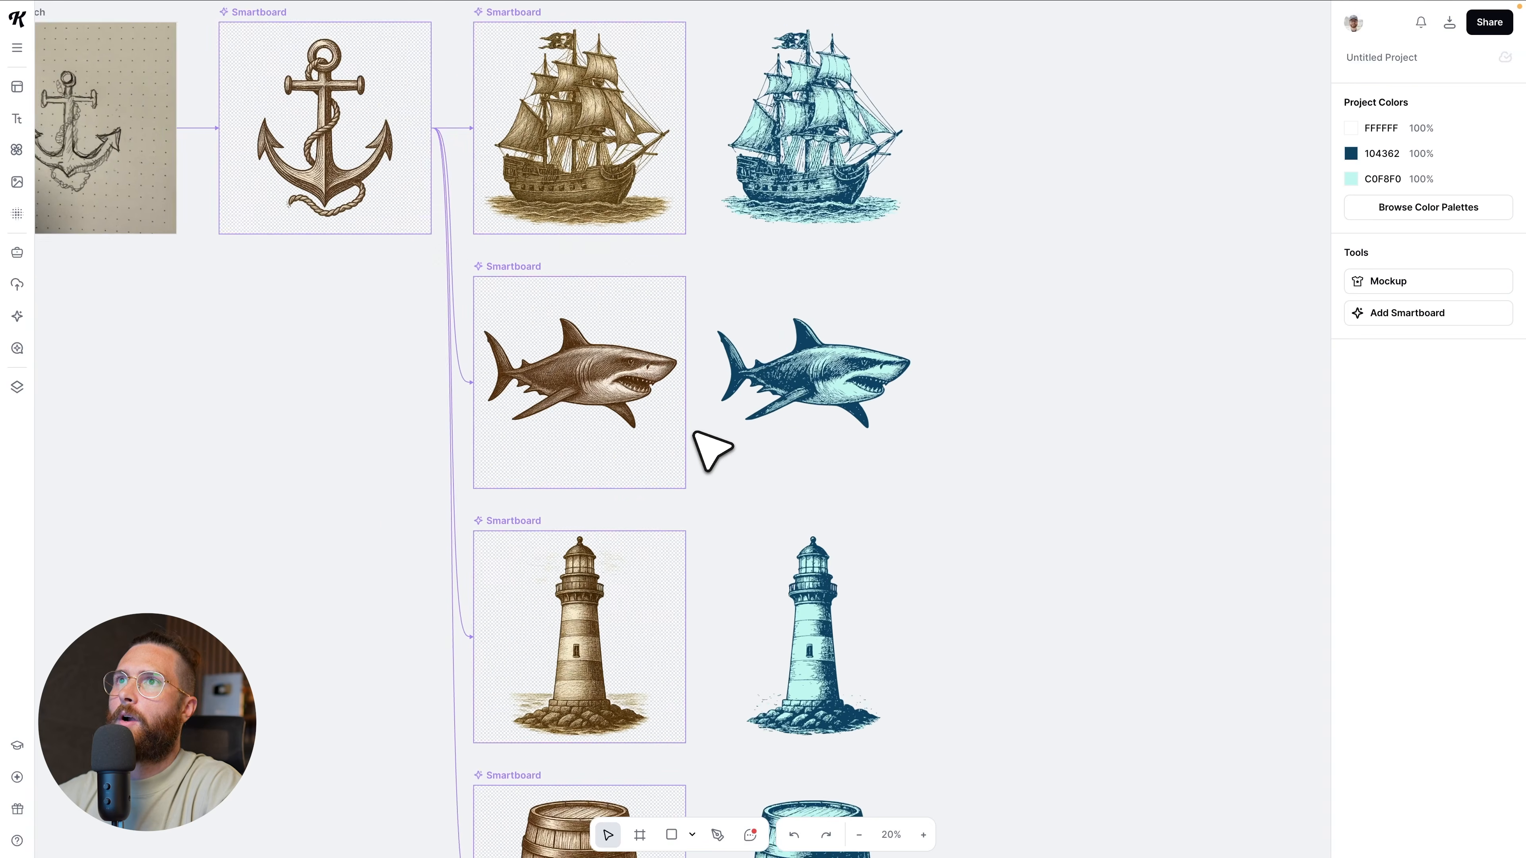
Compare the etched ship, shark, lighthouse and barrel Smartboards with their aqua and blue vector versions, tracing them back to the anchor
{"action": "scroll", "coordinate": [696, 434], "scroll_direction": "up", "scroll_amount": 2}
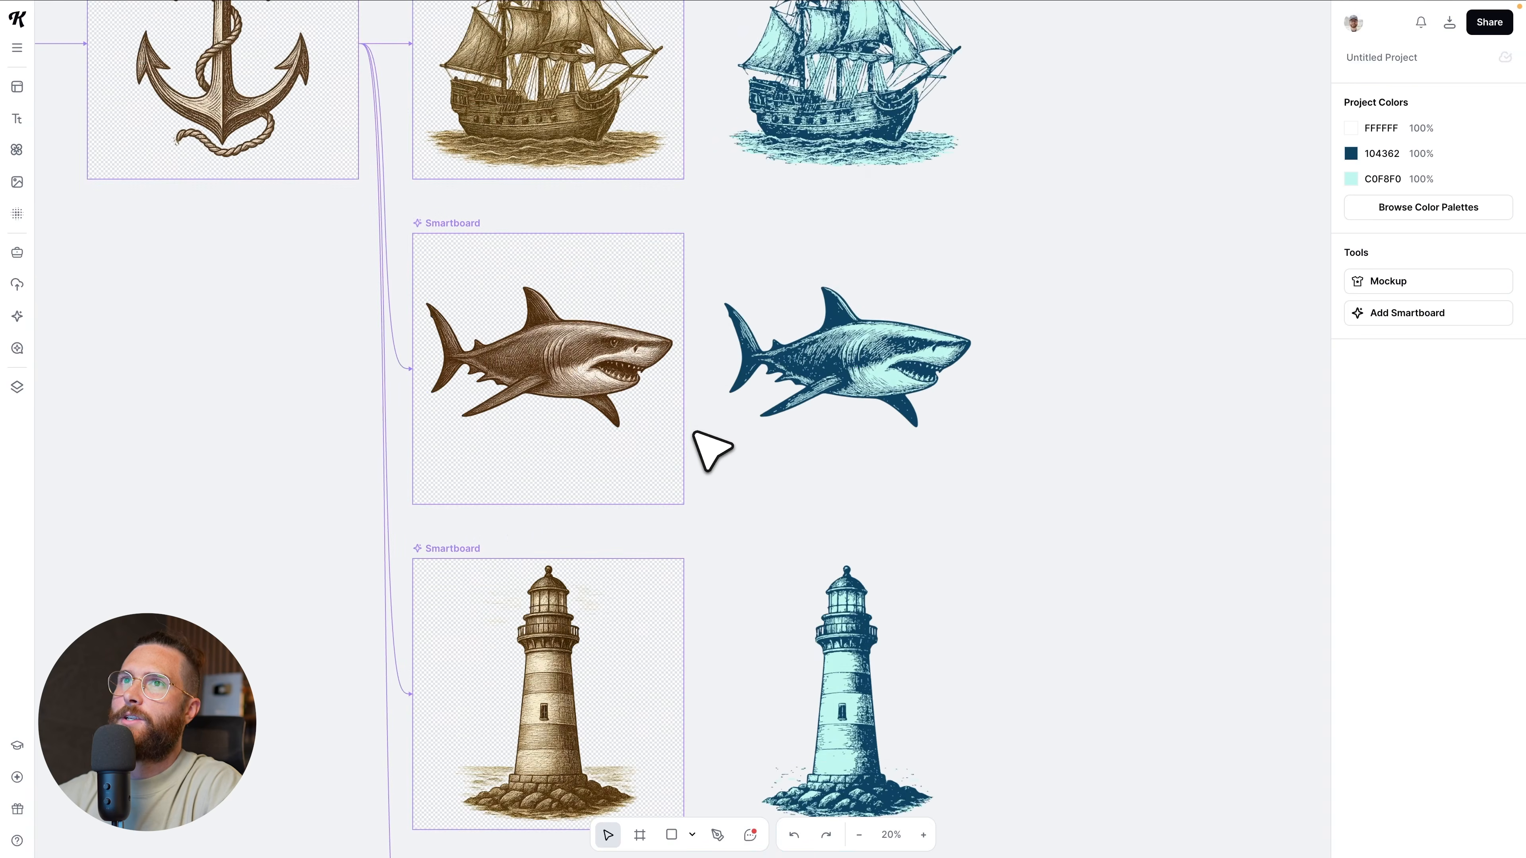
{"action": "scroll", "coordinate": [641, 430], "scroll_direction": "up", "scroll_amount": 2}
{"action": "scroll", "coordinate": [640, 429], "scroll_direction": "left", "scroll_amount": 4}
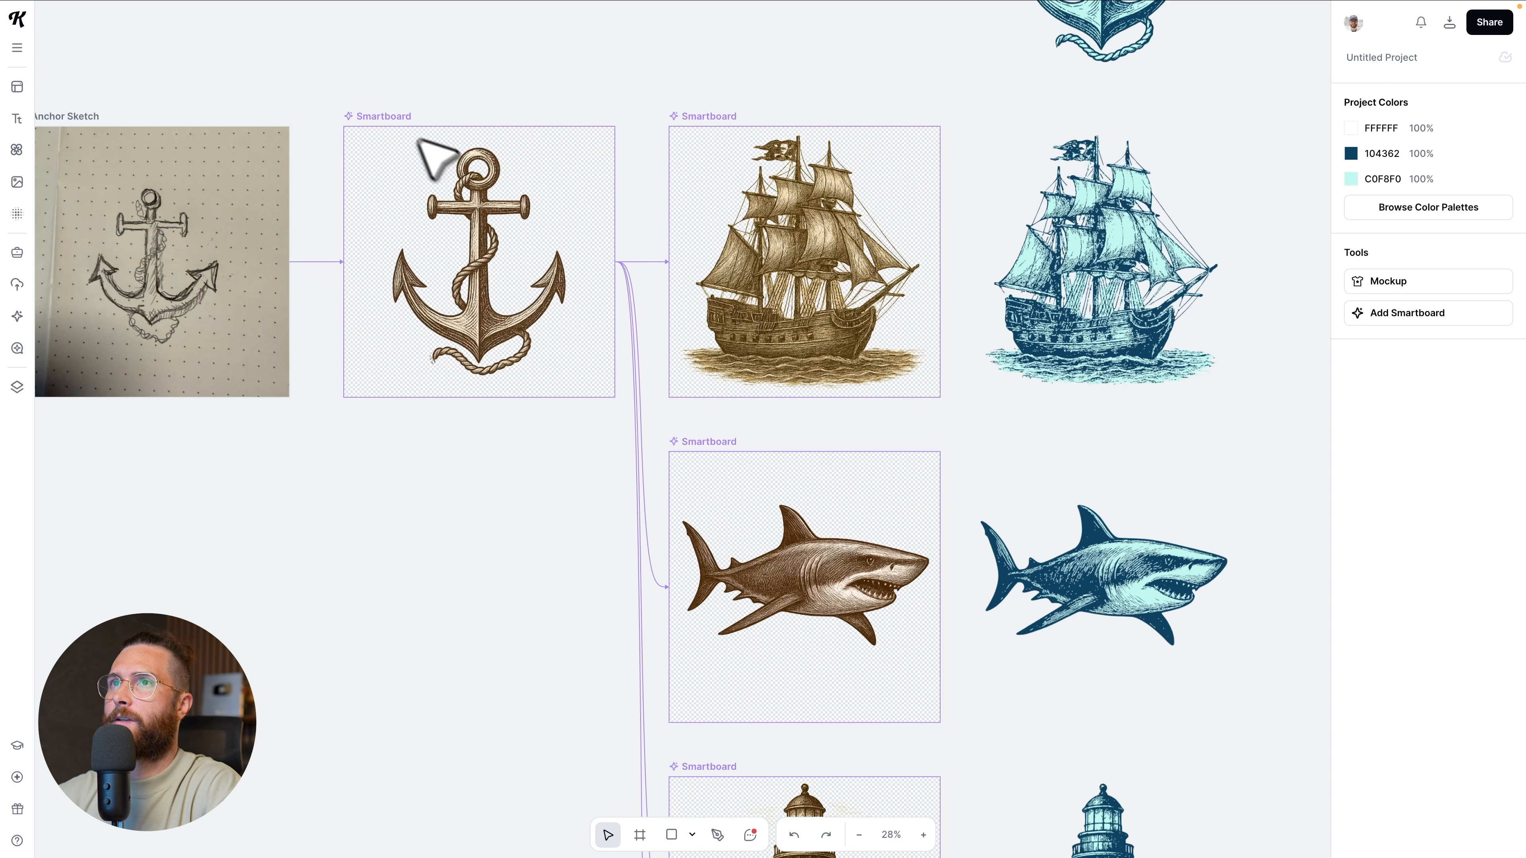
{"action": "left_click", "coordinate": [430, 151]}
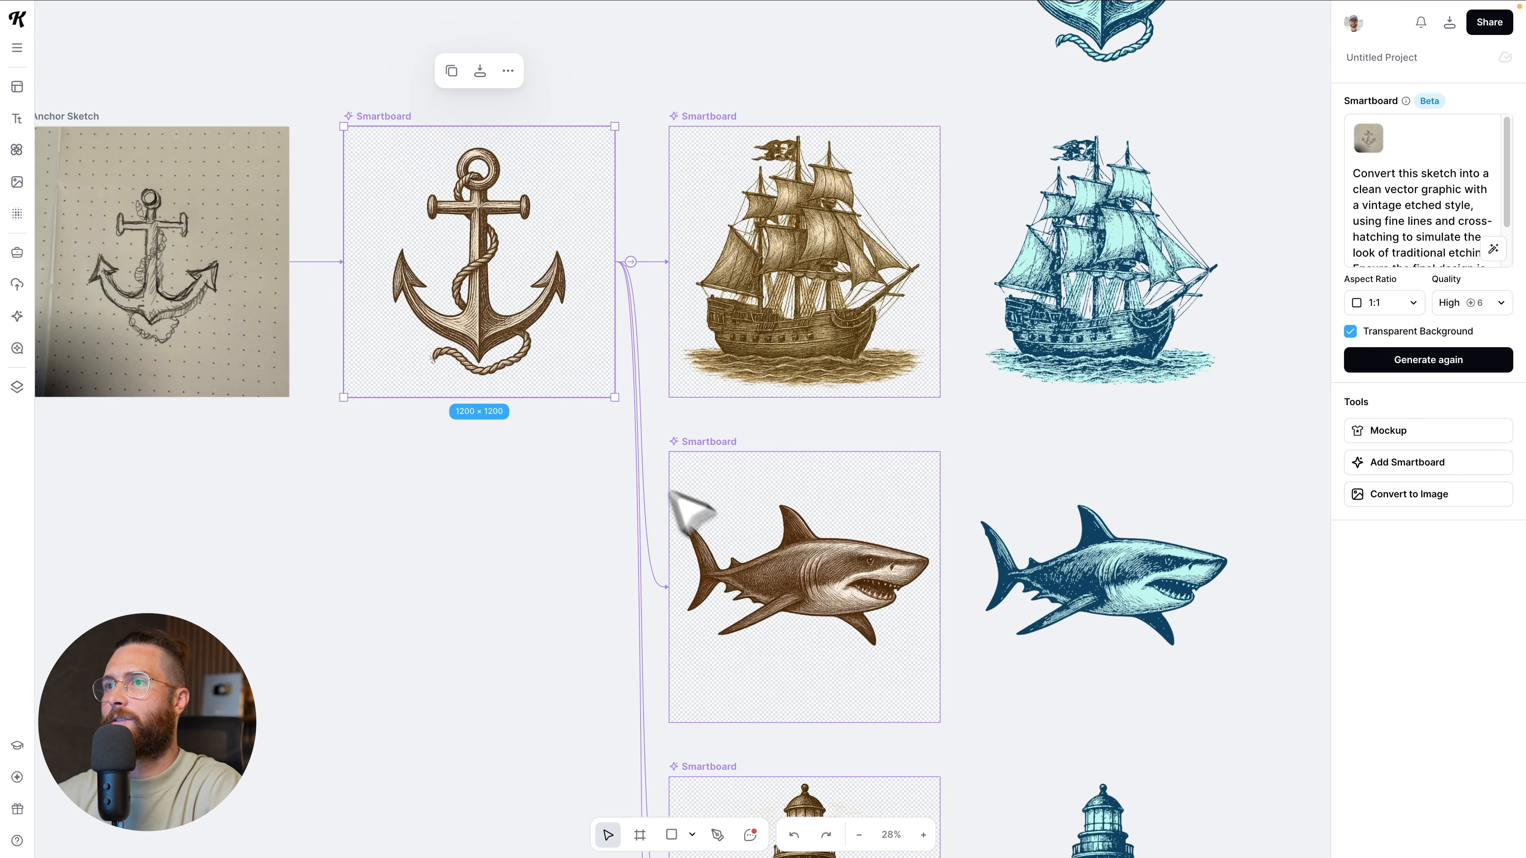
{"action": "scroll", "coordinate": [672, 492], "scroll_direction": "down", "scroll_amount": 10}
{"action": "scroll", "coordinate": [778, 577], "scroll_direction": "up", "scroll_amount": 5}
{"action": "scroll", "coordinate": [790, 599], "scroll_direction": "down", "scroll_amount": 3}
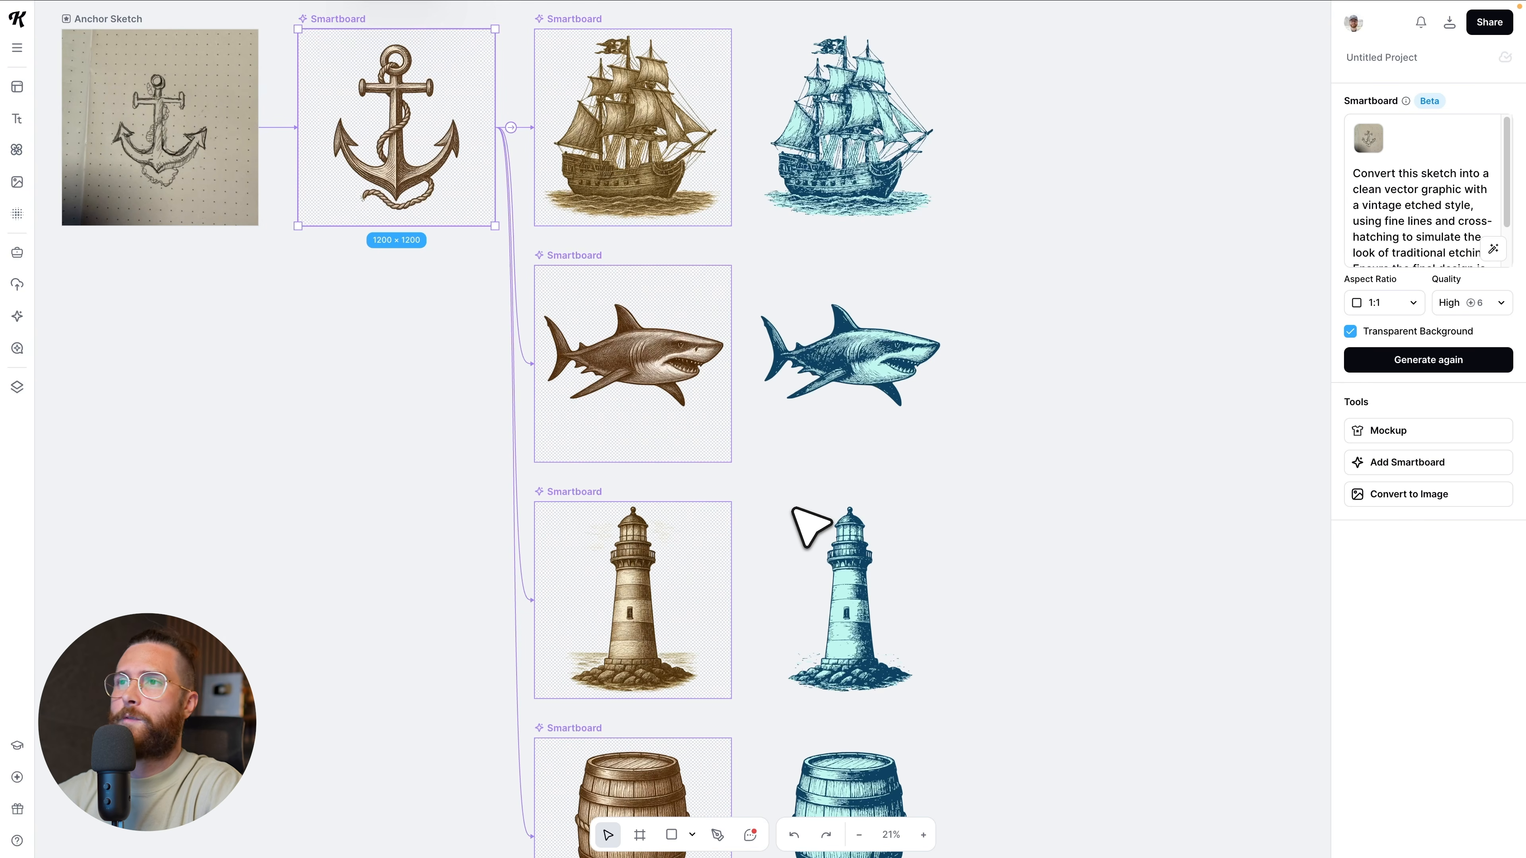
{"action": "left_click", "coordinate": [794, 510]}
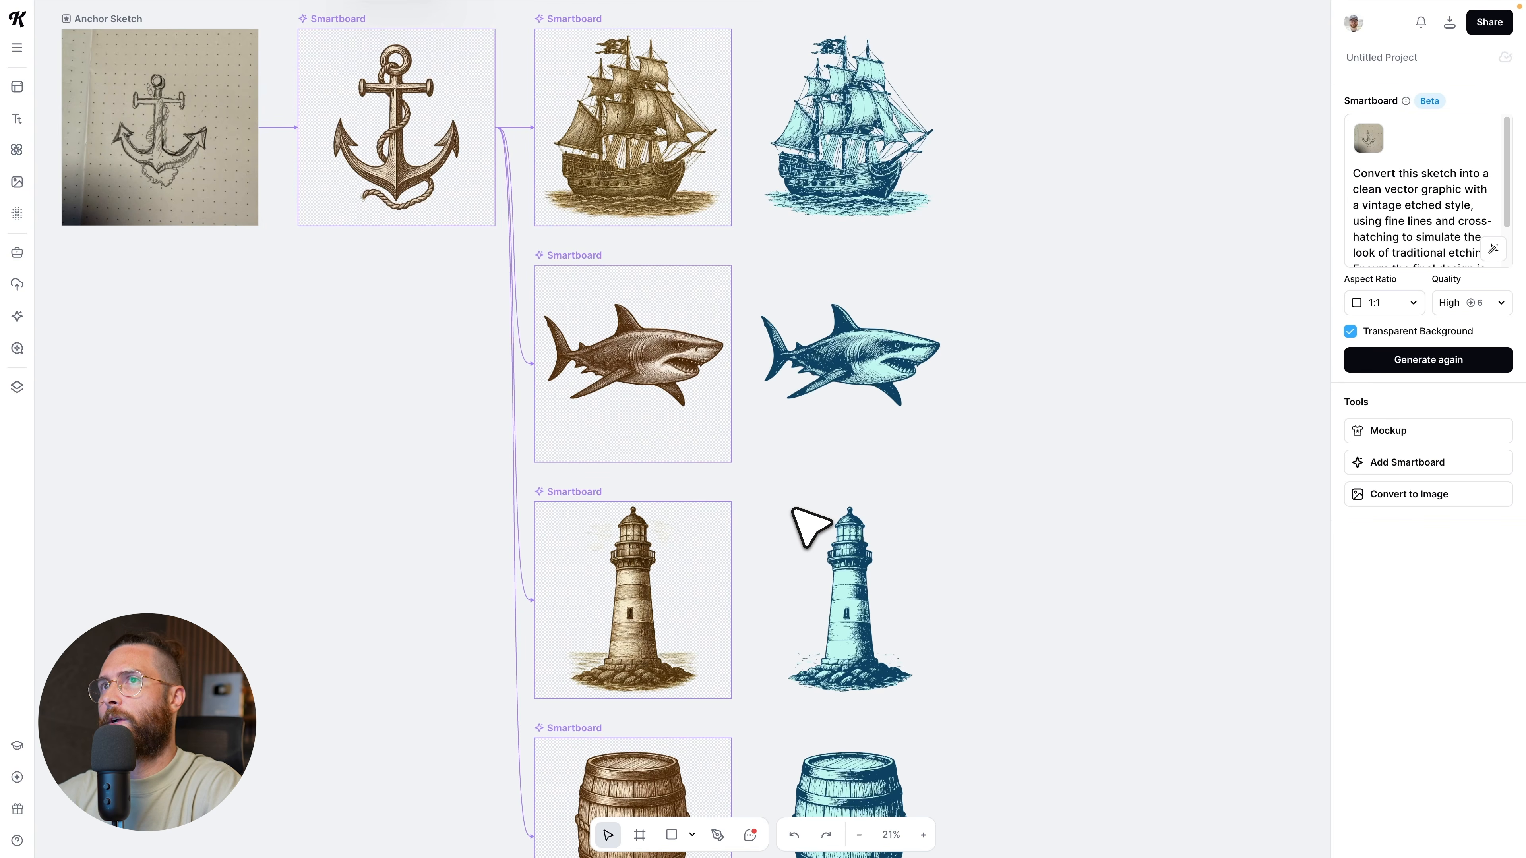
{"action": "scroll", "coordinate": [795, 509], "scroll_direction": "up", "scroll_amount": 2}
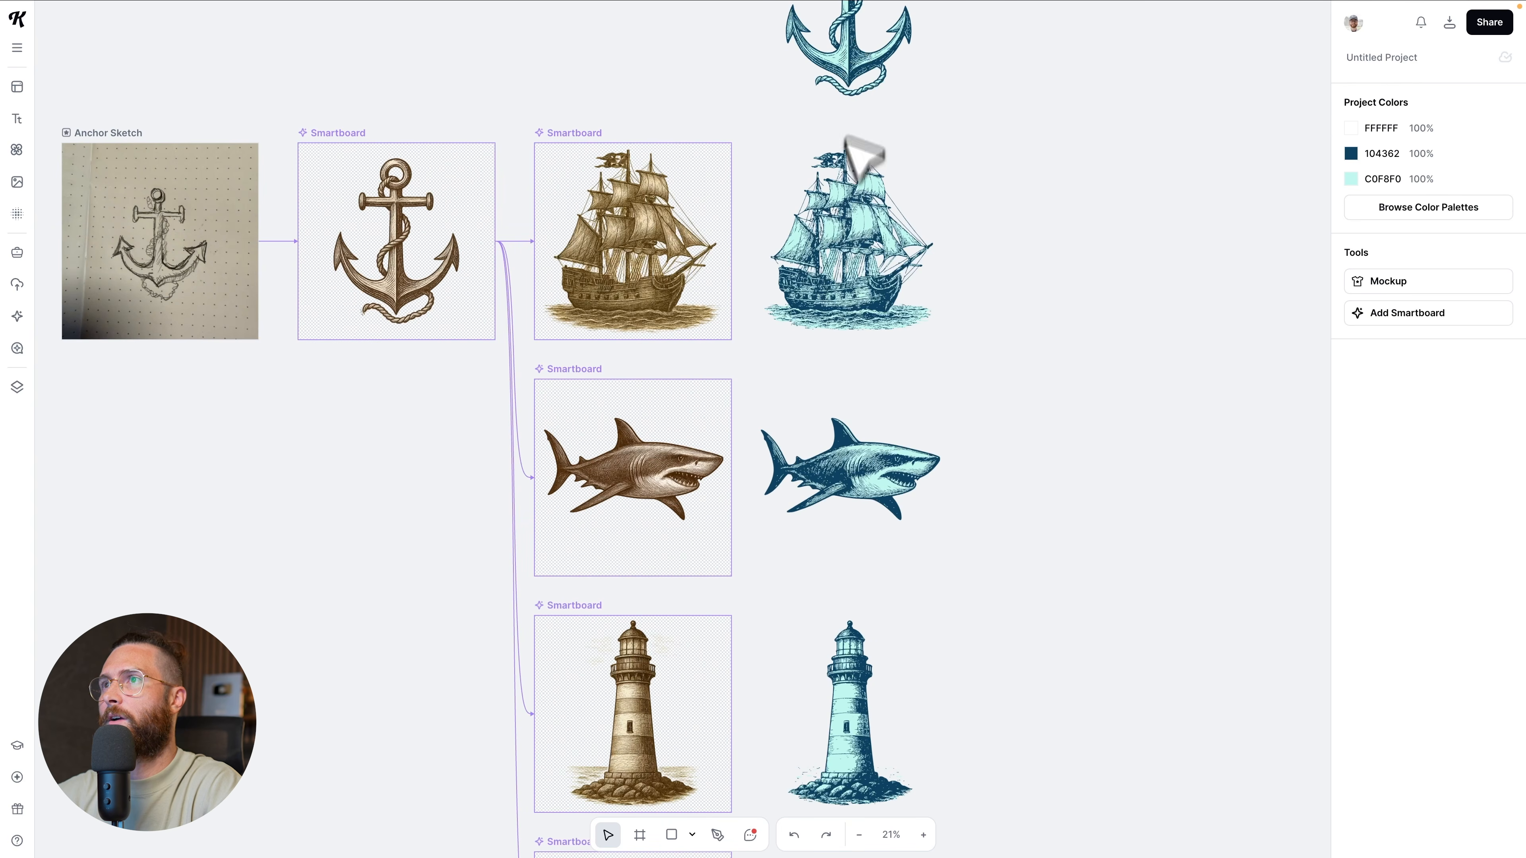
Convert the pirate ship Smartboard to an image, set it beside the aqua vector ship and vectorize it
{"action": "left_click", "coordinate": [712, 289]}
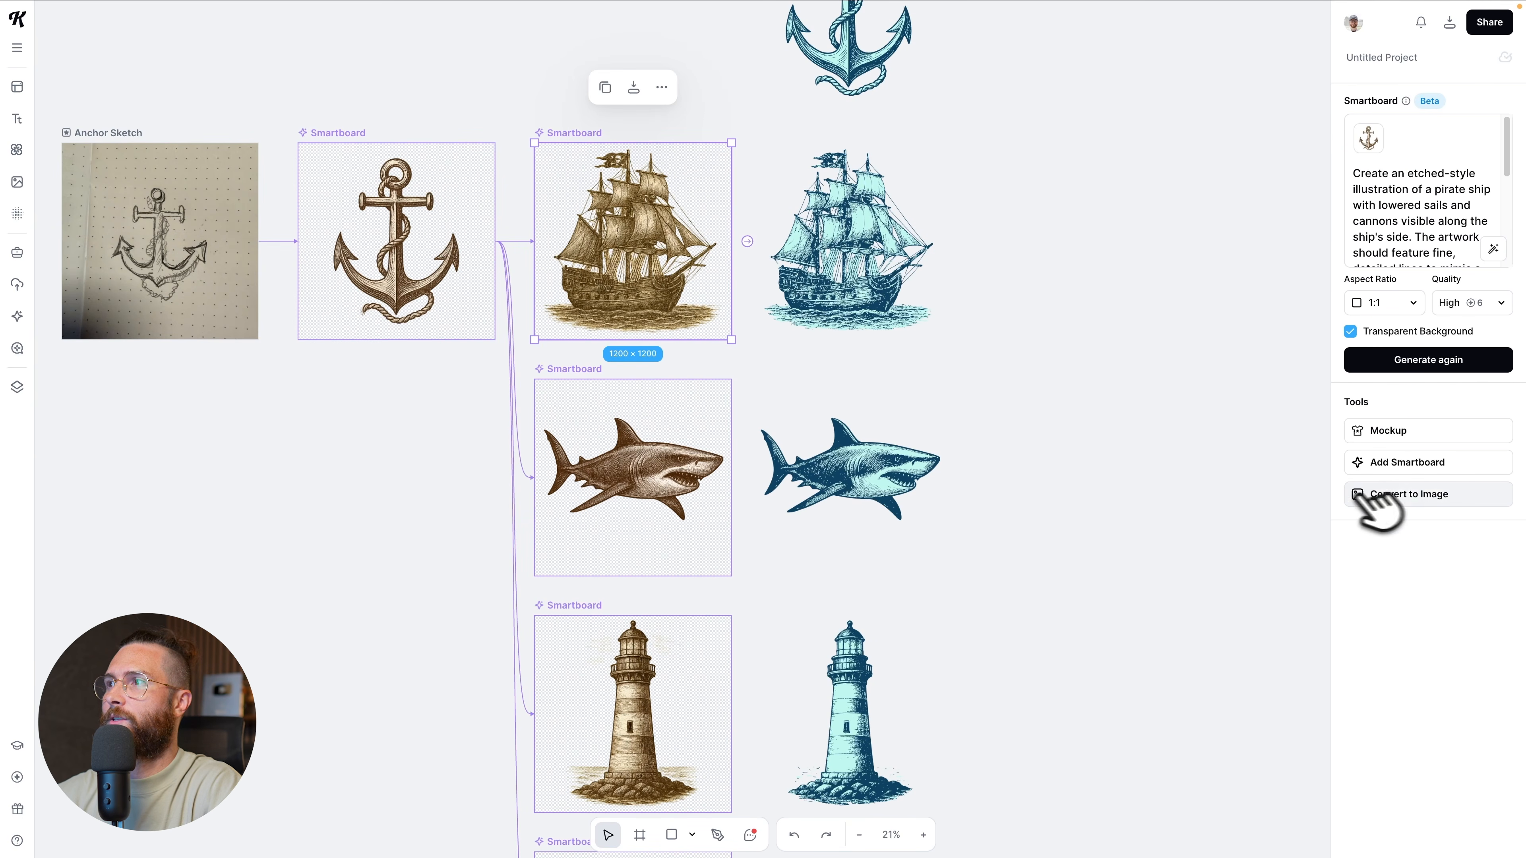
{"action": "left_click", "coordinate": [1406, 492]}
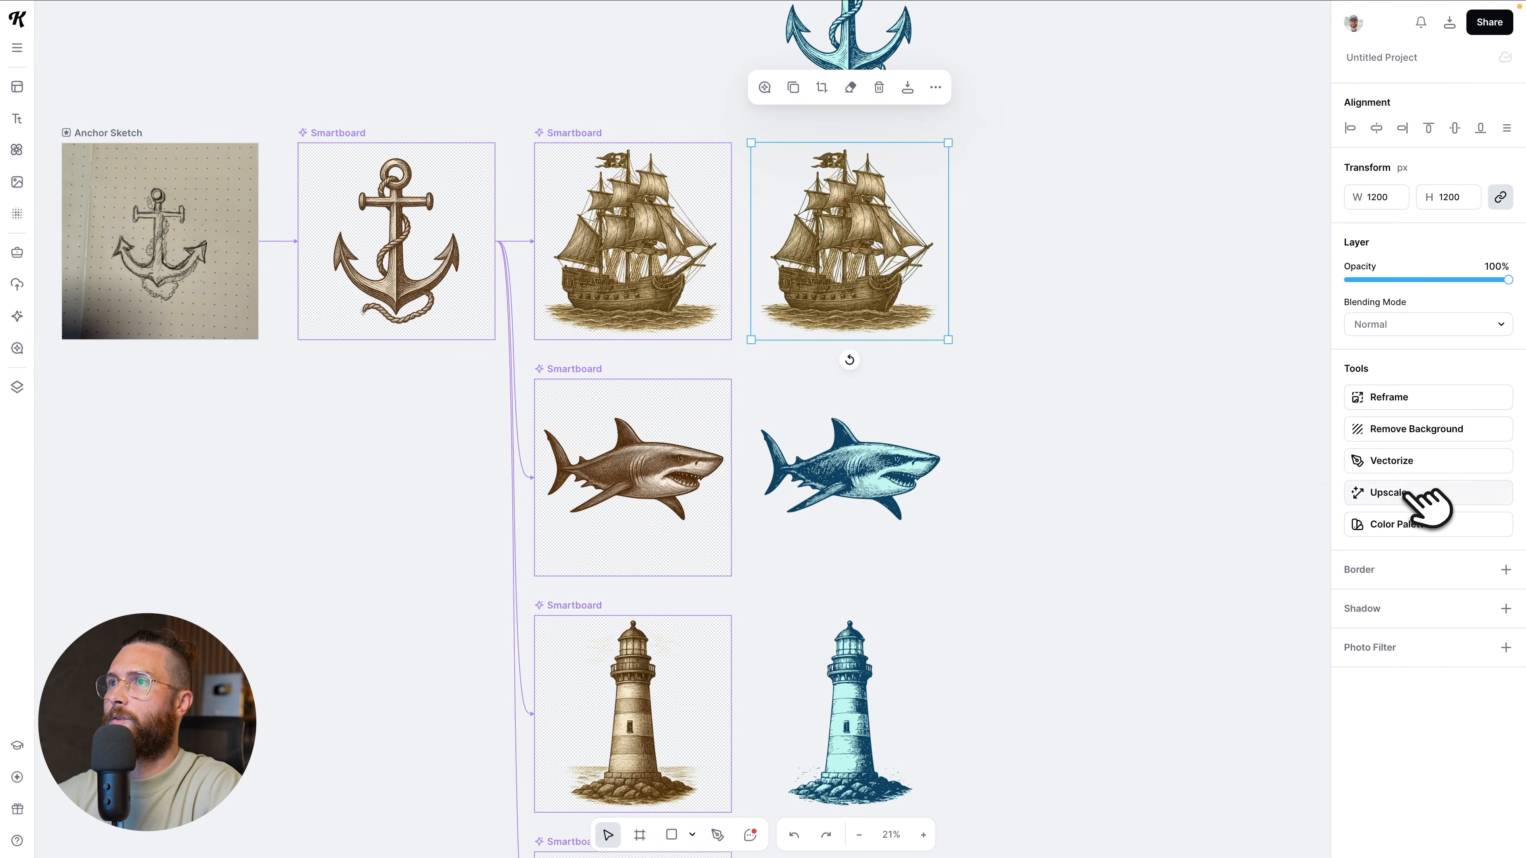
{"action": "left_click_drag", "start_coordinate": [879, 306], "coordinate": [1163, 338]}
{"action": "left_click", "coordinate": [1373, 460]}
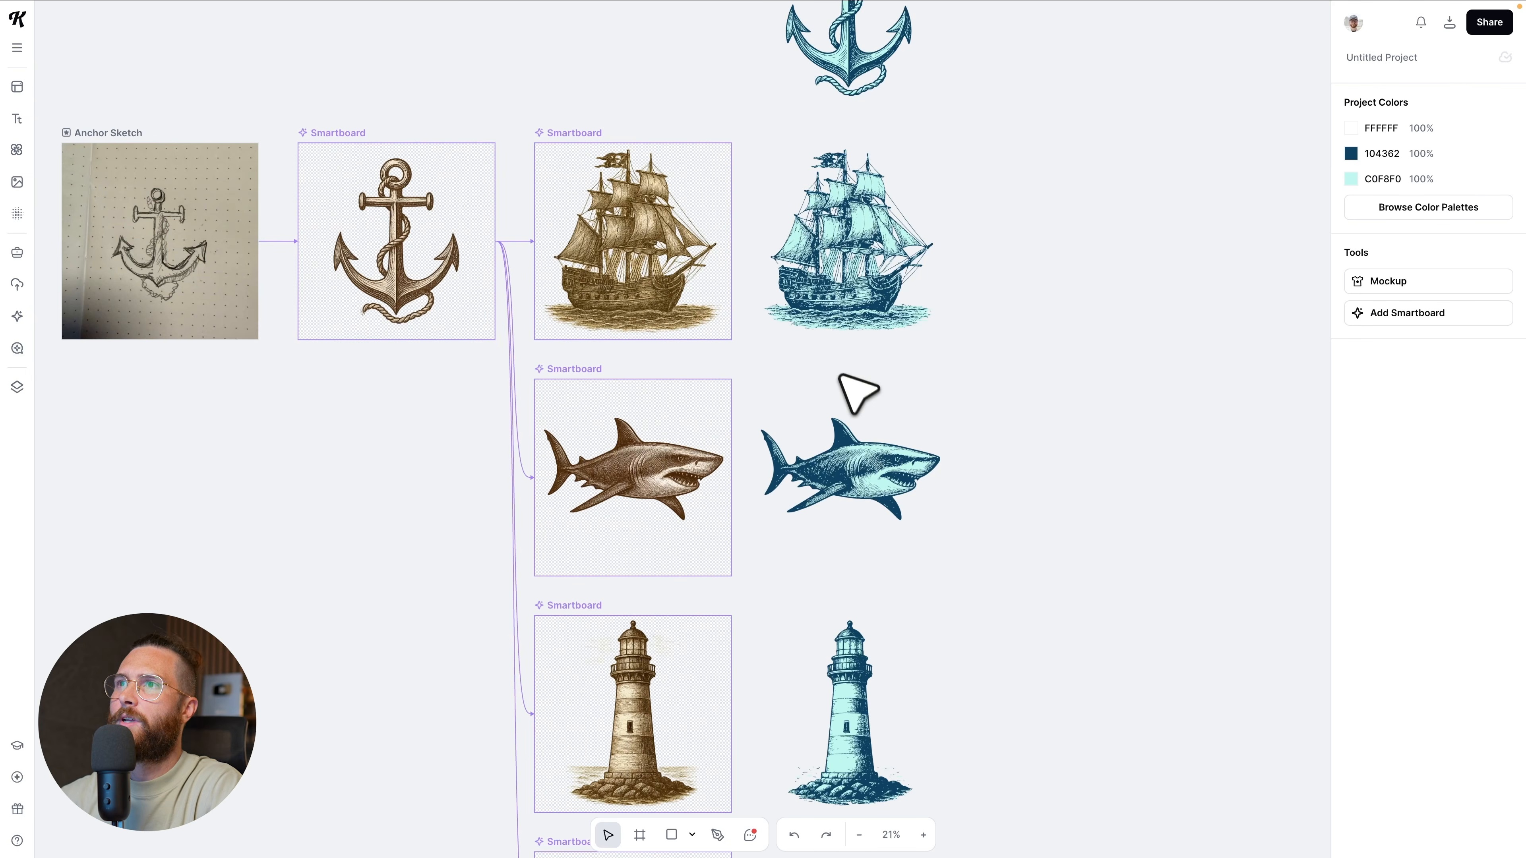
Convert the lighthouse Smartboard to an image and place it on the far side of the aqua vector lighthouse
{"action": "scroll", "coordinate": [860, 396], "scroll_direction": "up", "scroll_amount": 5}
{"action": "scroll", "coordinate": [838, 372], "scroll_direction": "up", "scroll_amount": 2}
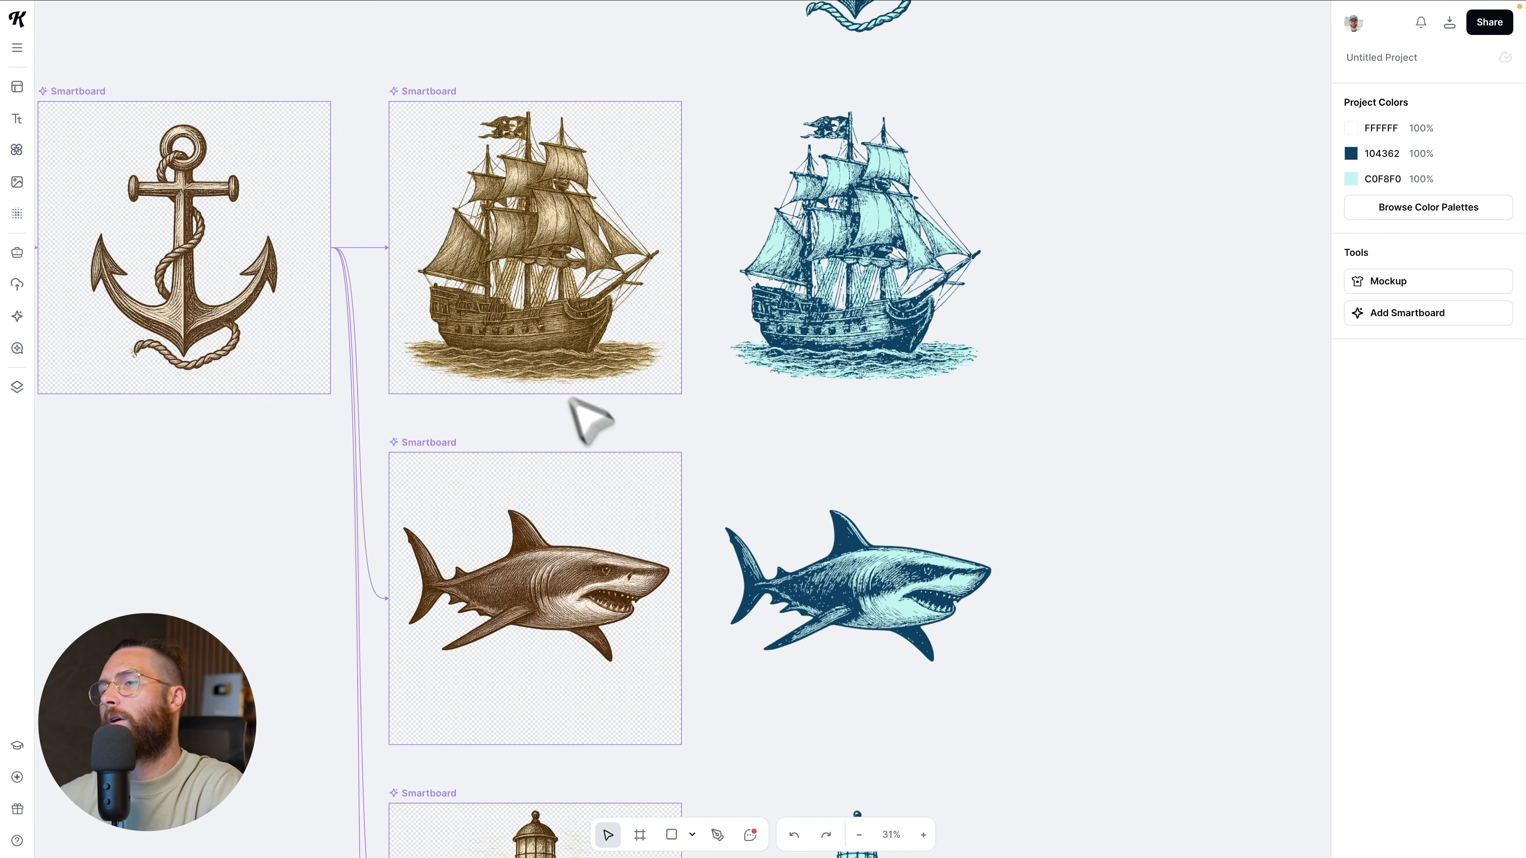
{"action": "scroll", "coordinate": [555, 382], "scroll_direction": "down", "scroll_amount": 12}
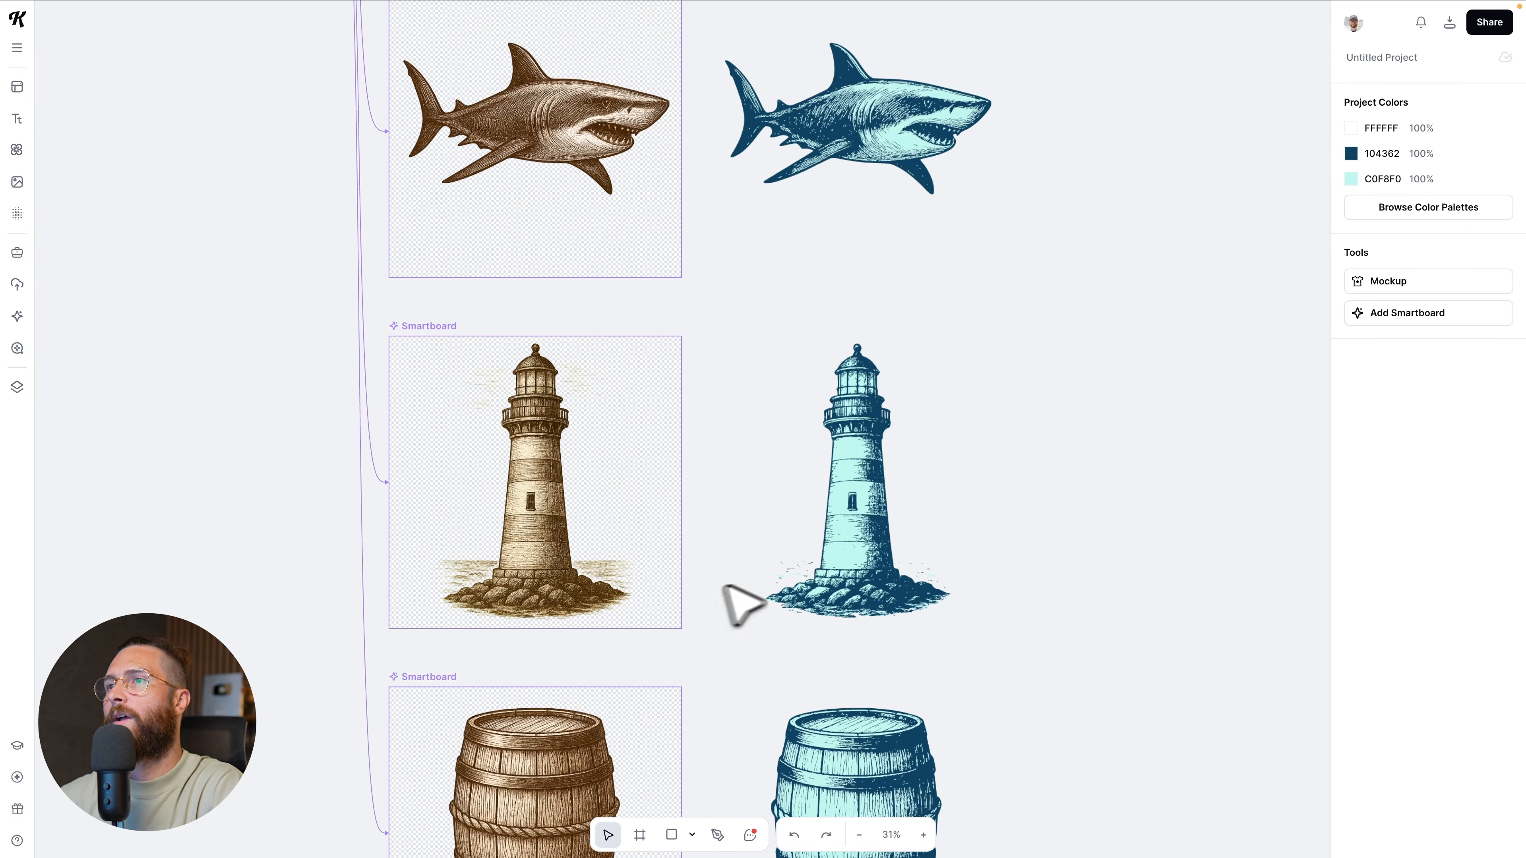
{"action": "left_click", "coordinate": [572, 581]}
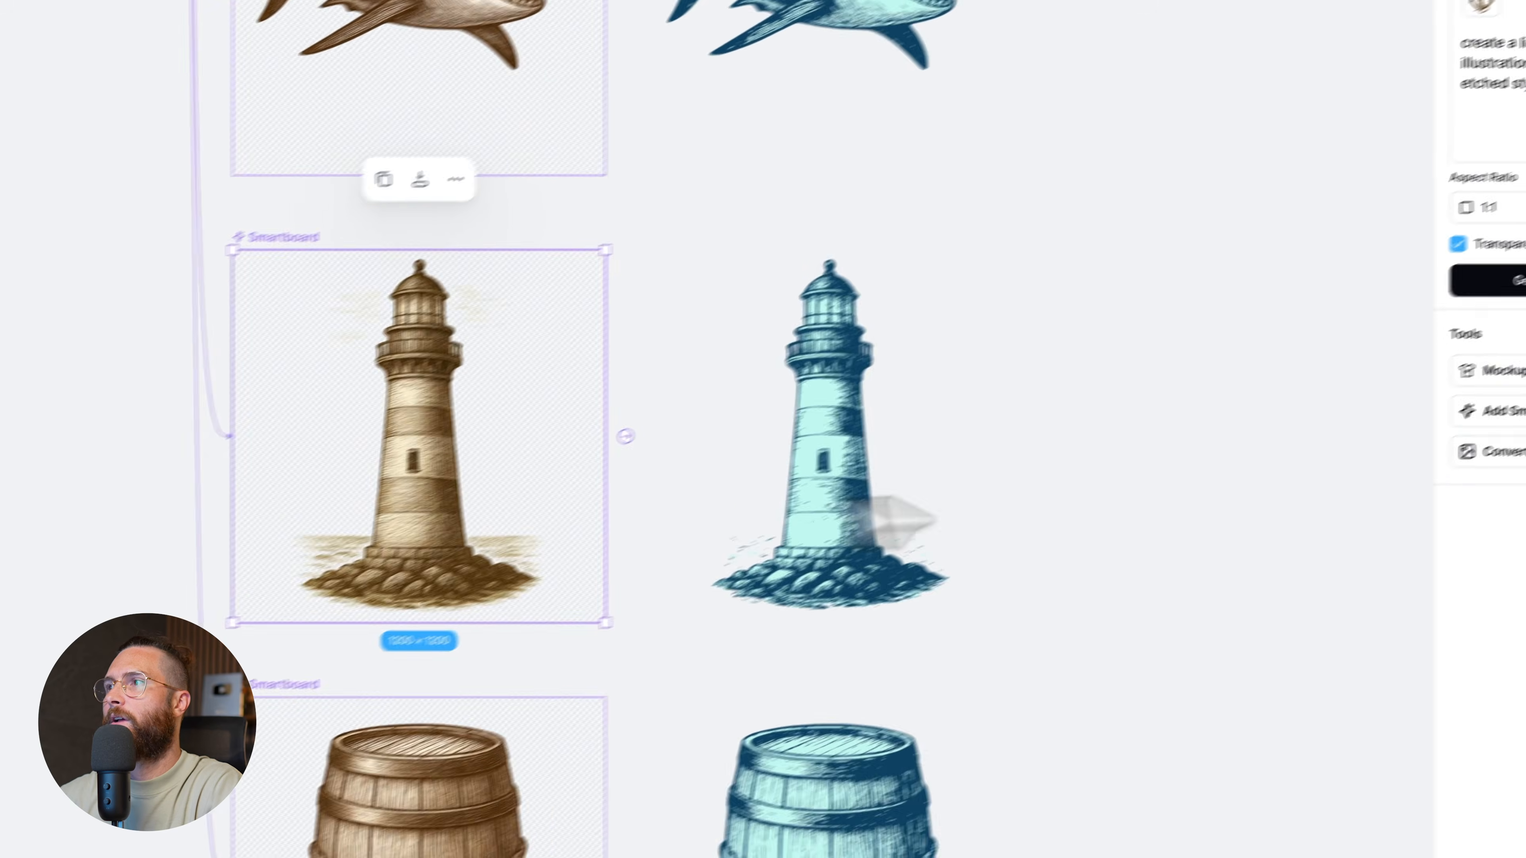
{"action": "left_click", "coordinate": [1371, 502]}
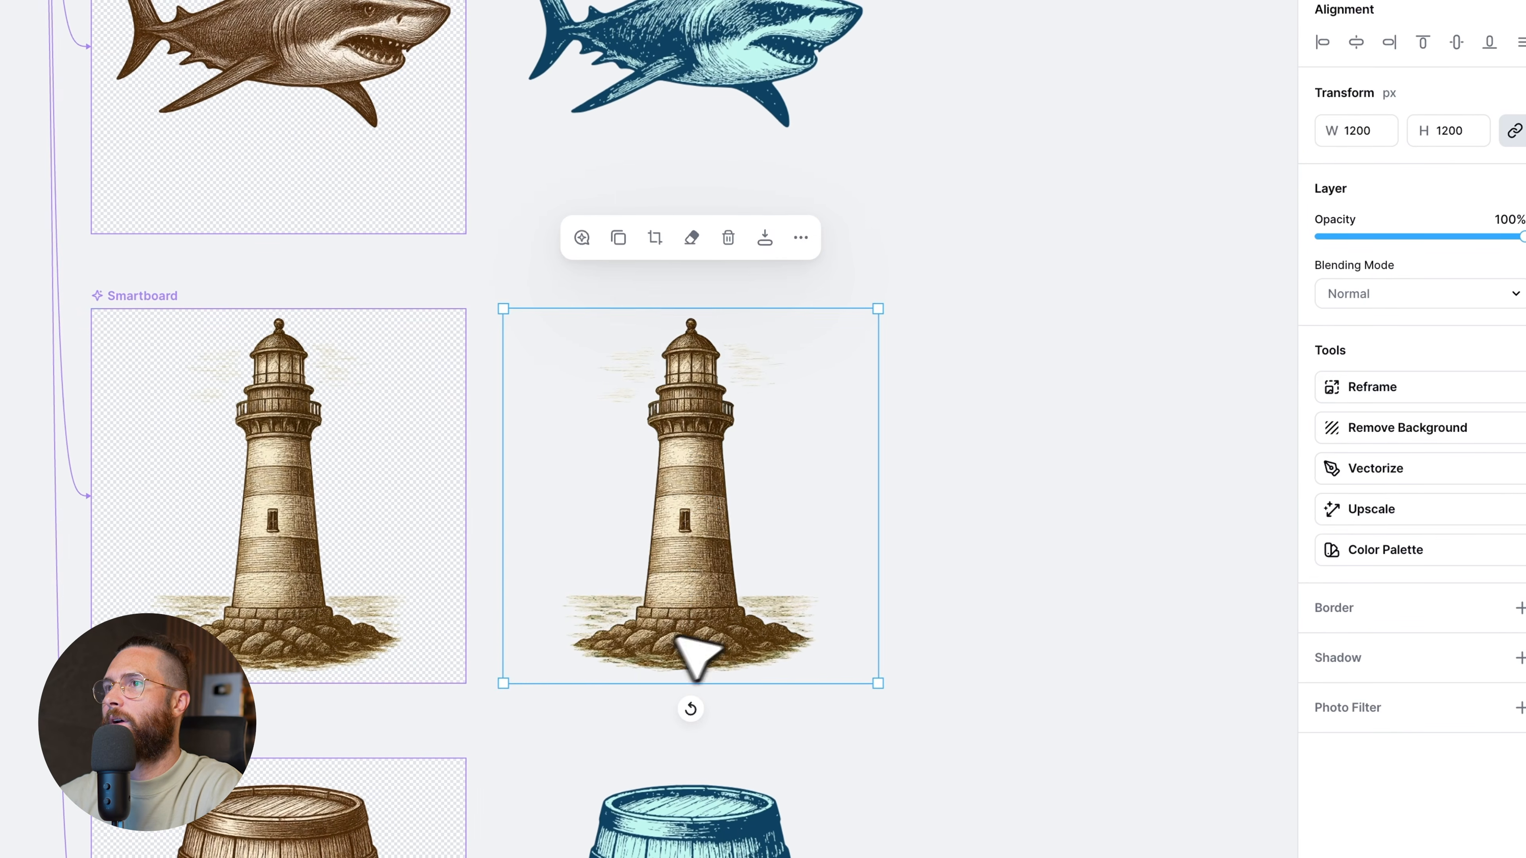
{"action": "left_click_drag", "start_coordinate": [678, 638], "coordinate": [1037, 569]}
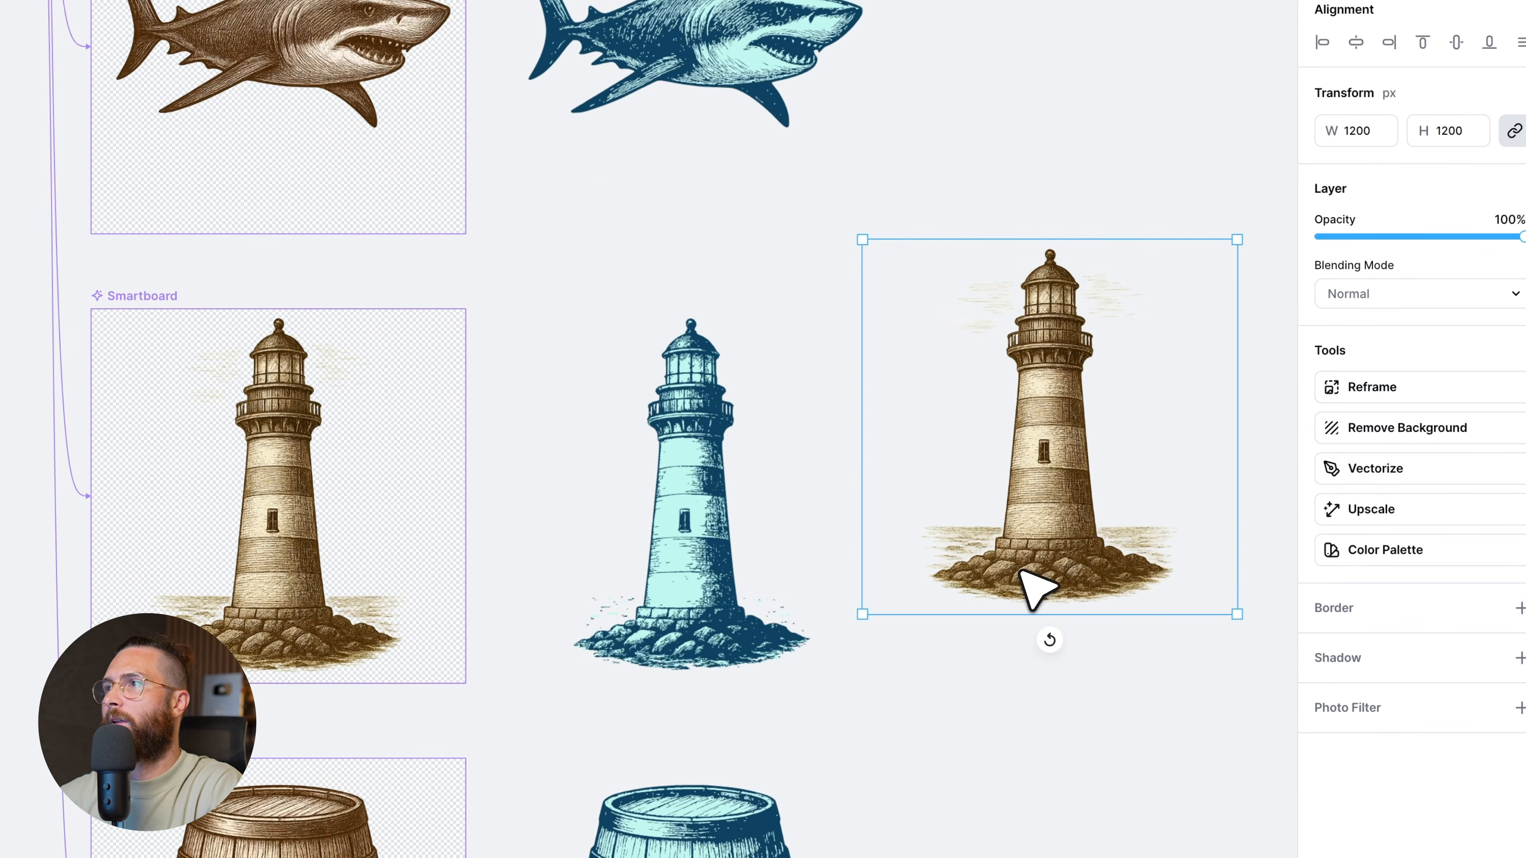
Erase the faint sky lines on the left side of the lighthouse image's lantern, and delete that image
{"action": "key", "text": "e"}
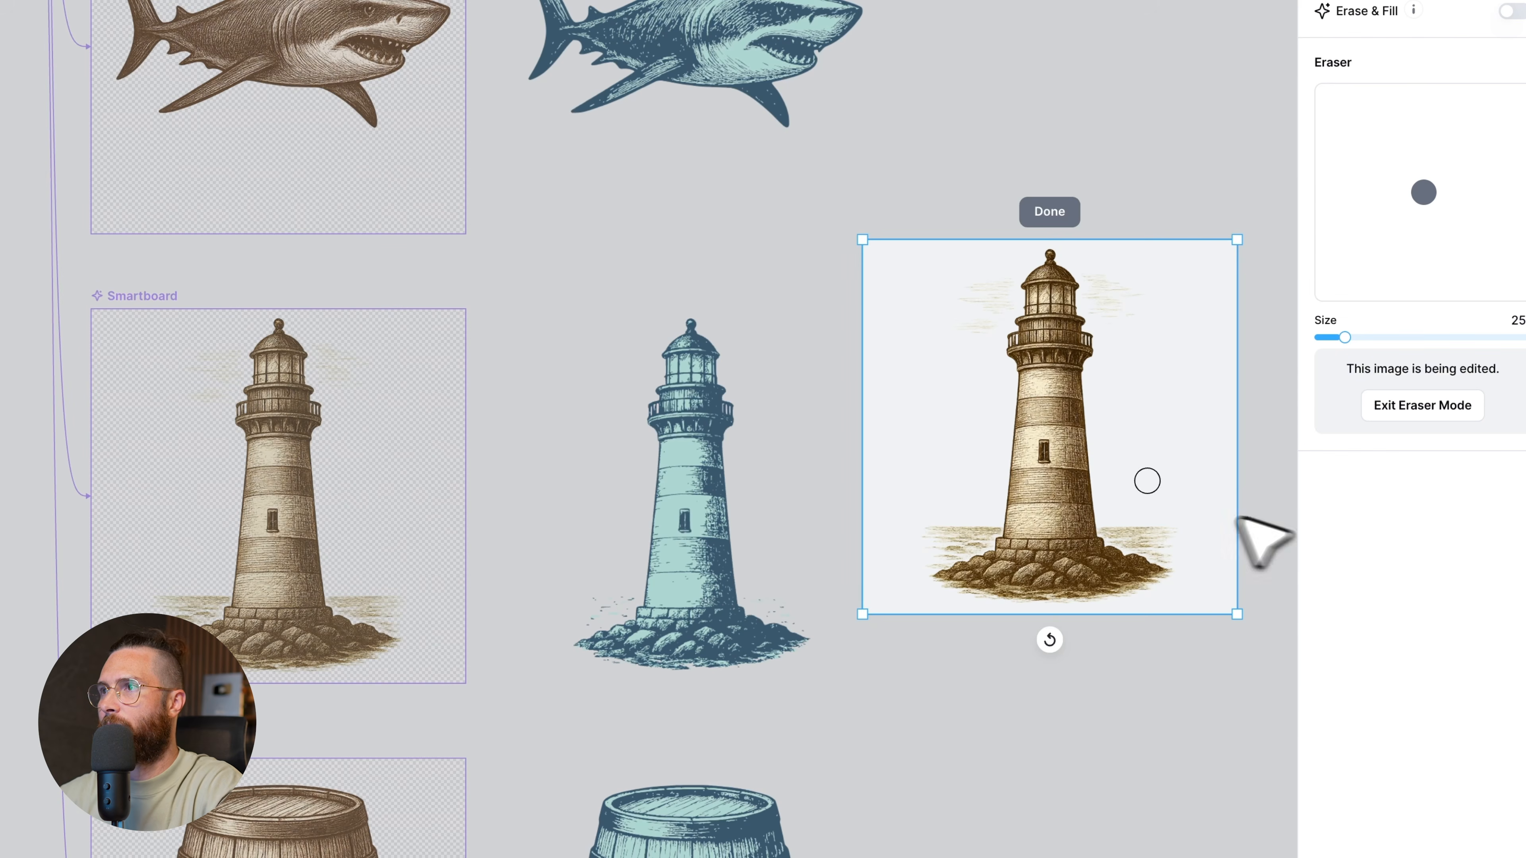
{"action": "mouse_move", "coordinate": [969, 319]}
{"action": "left_mouse_down"}
{"action": "mouse_move", "coordinate": [977, 297]}
{"action": "mouse_move", "coordinate": [1003, 336]}
{"action": "left_mouse_up"}
{"action": "left_click", "coordinate": [1058, 222]}
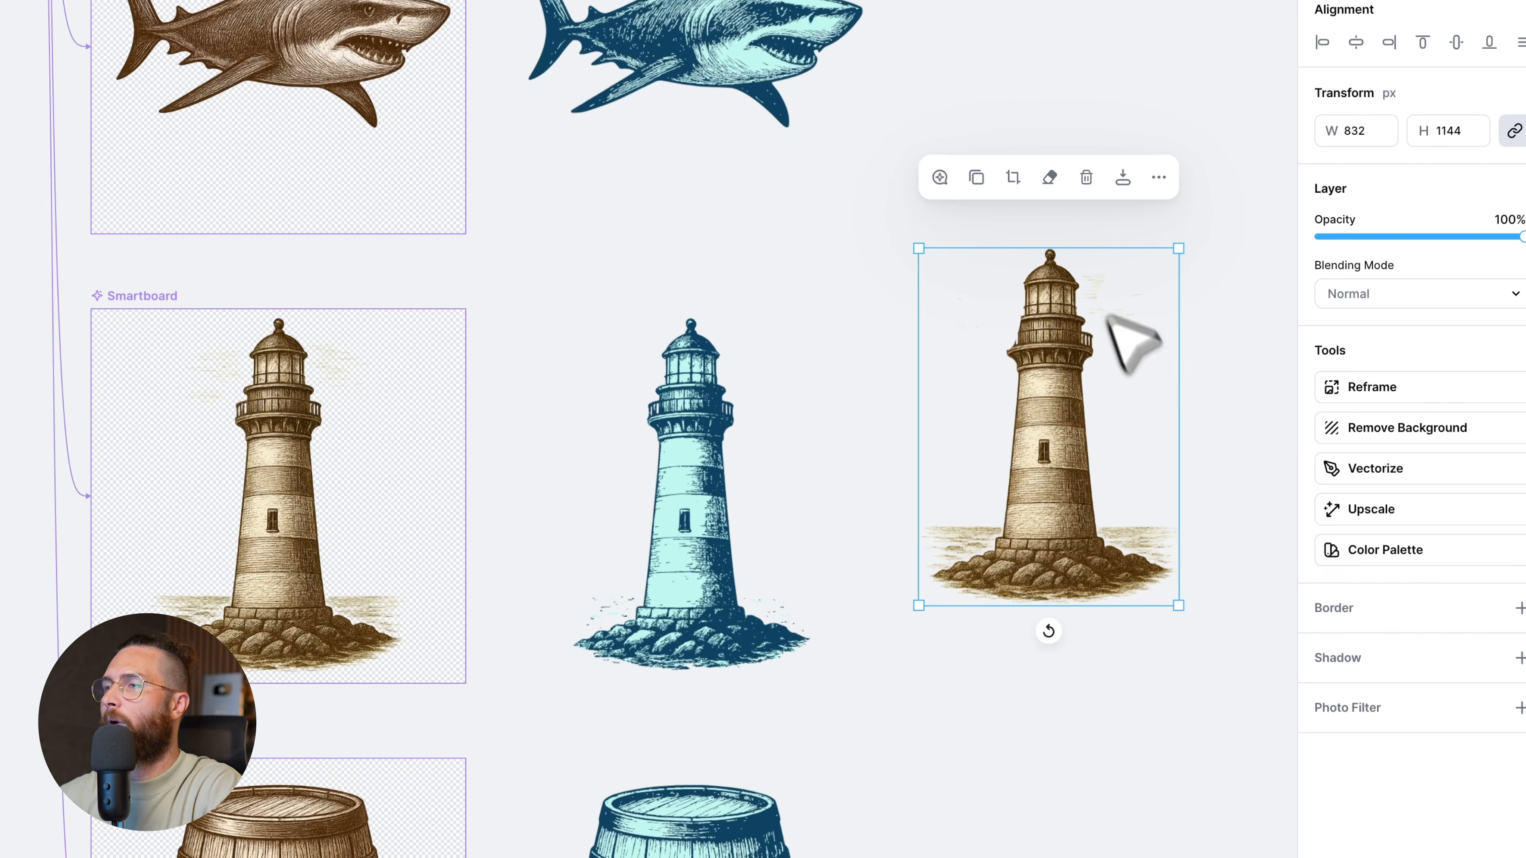
{"action": "key", "text": "Delete"}
{"action": "scroll", "coordinate": [835, 579], "scroll_direction": "down", "scroll_amount": 3}
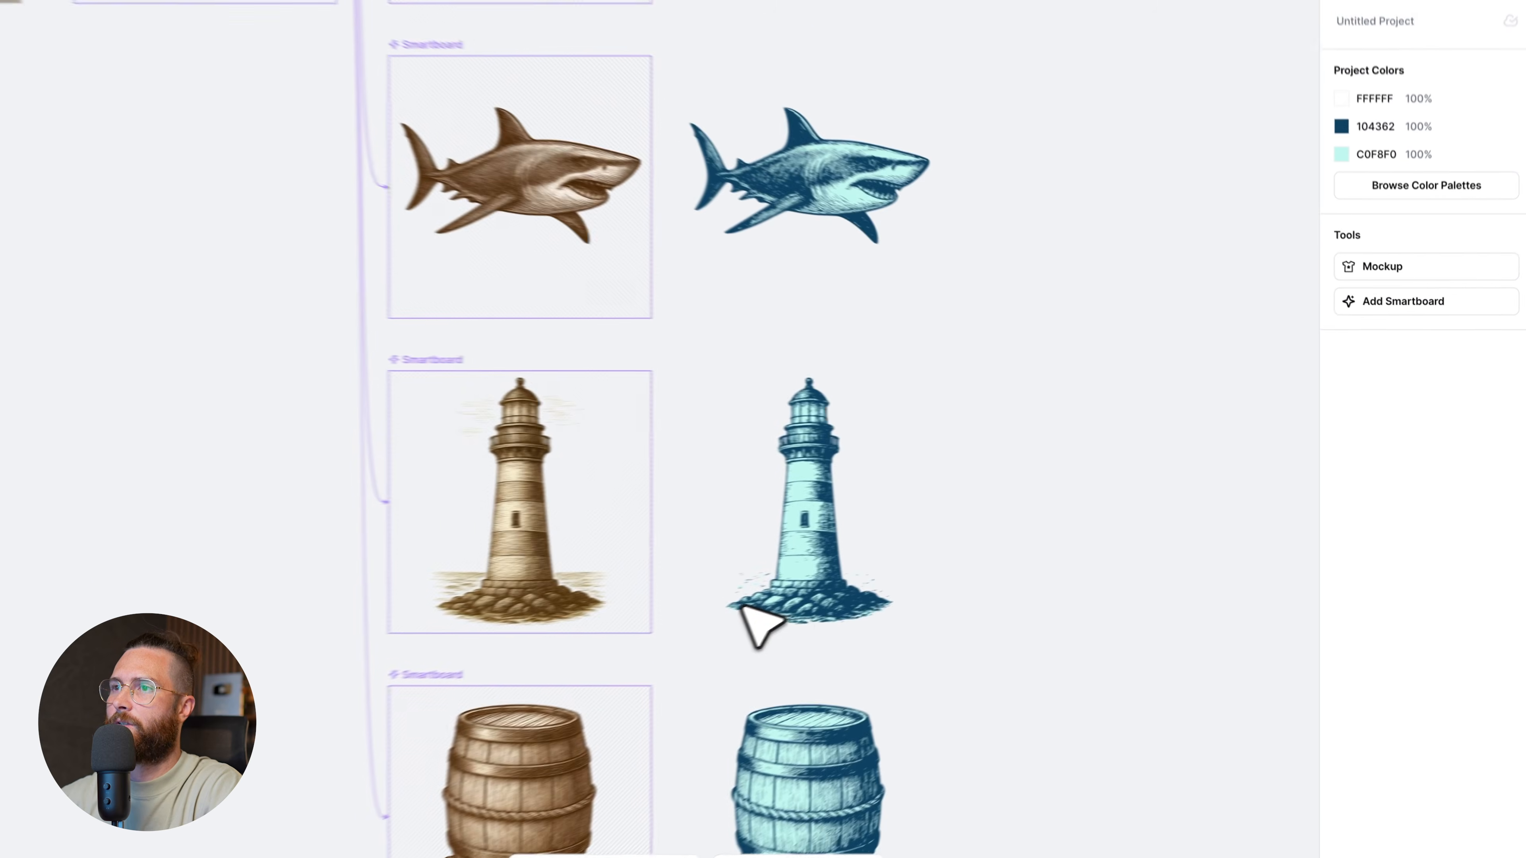
{"action": "scroll", "coordinate": [744, 608], "scroll_direction": "down", "scroll_amount": 3}
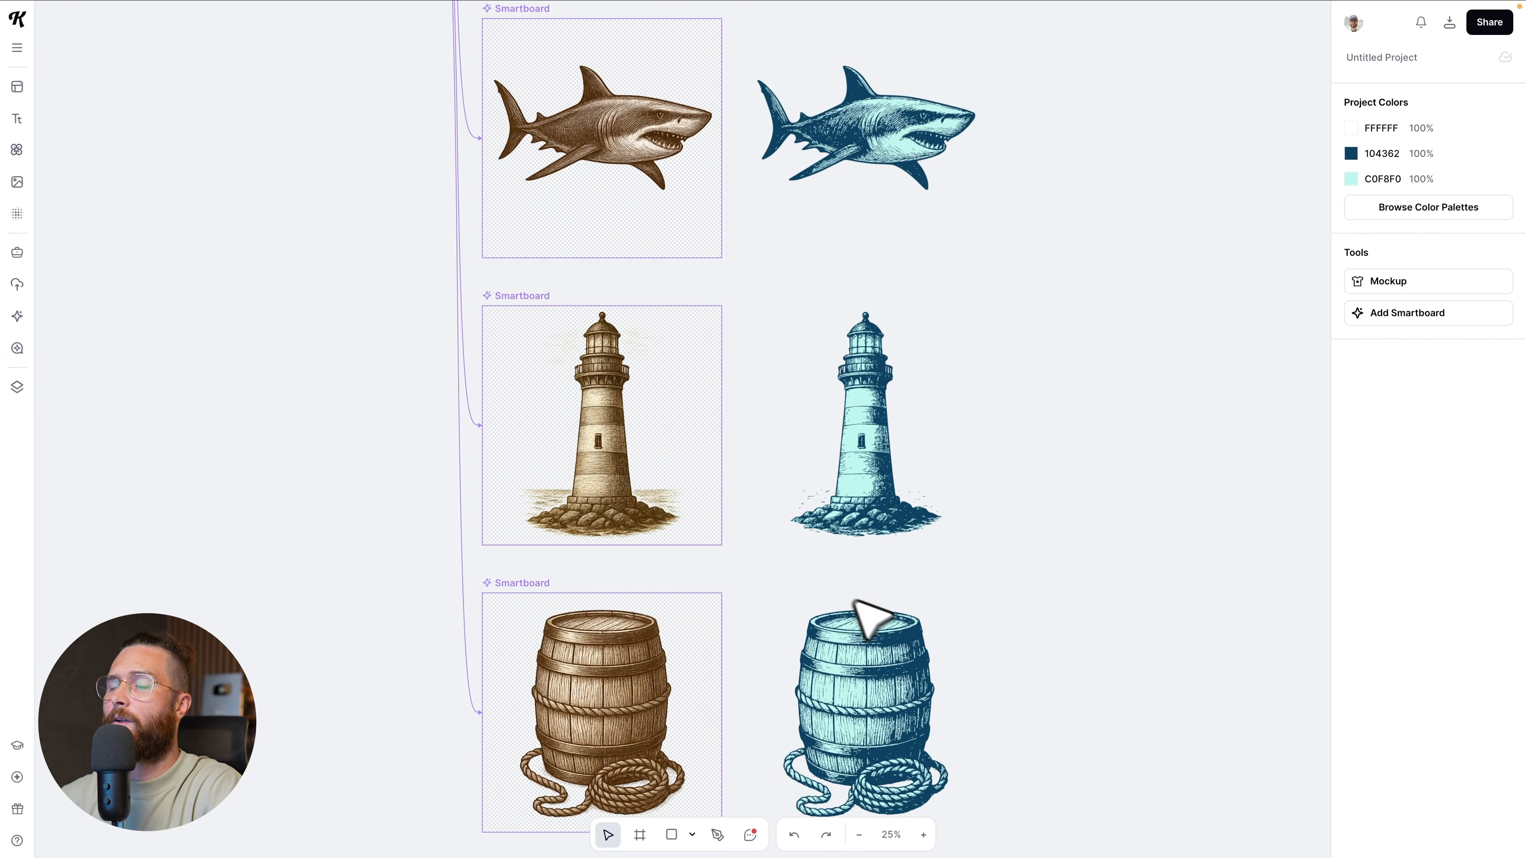
Review the anchor sketch, the etched Smartboards and the aqua vector illustrations as one matching set
{"action": "scroll", "coordinate": [886, 623], "scroll_direction": "up", "scroll_amount": 2}
{"action": "scroll", "coordinate": [885, 623], "scroll_direction": "down", "scroll_amount": 3}
{"action": "scroll", "coordinate": [885, 622], "scroll_direction": "up", "scroll_amount": 2}
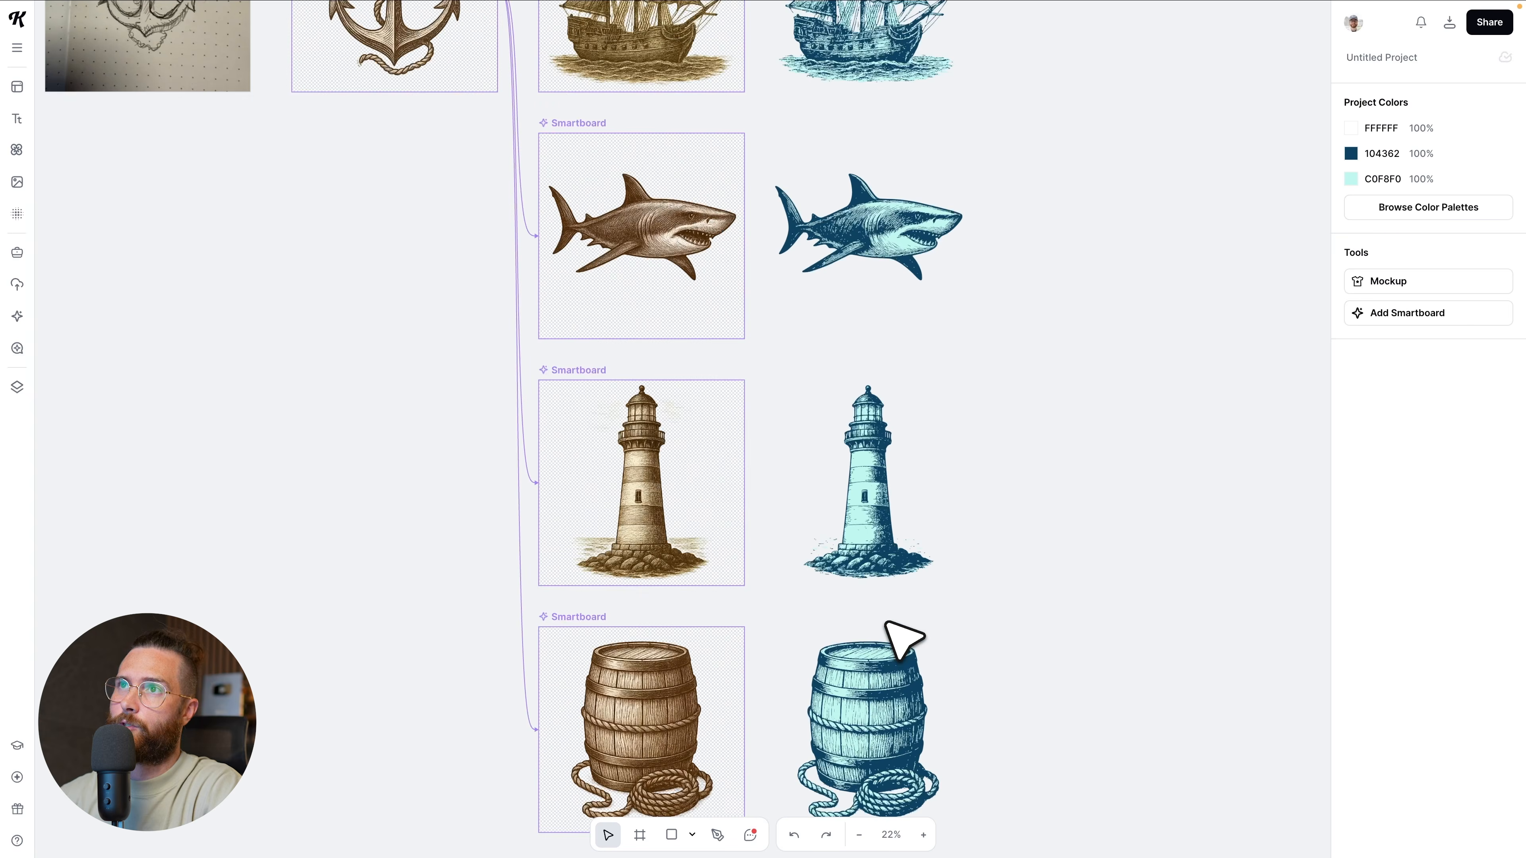
{"action": "scroll", "coordinate": [904, 640], "scroll_direction": "left", "scroll_amount": 1}
{"action": "scroll", "coordinate": [893, 637], "scroll_direction": "up", "scroll_amount": 4}
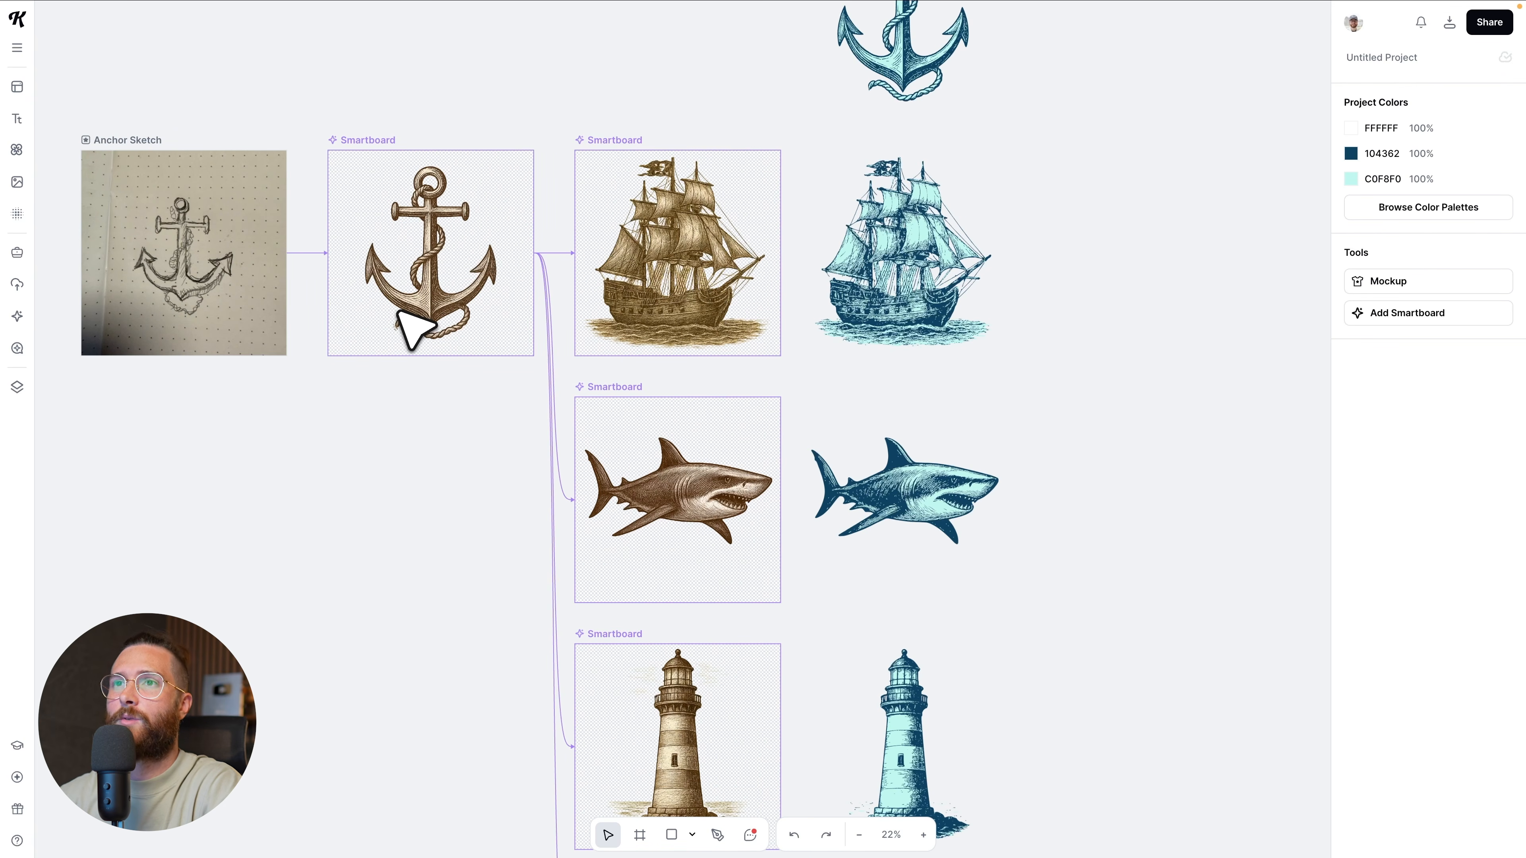
{"action": "scroll", "coordinate": [775, 294], "scroll_direction": "down", "scroll_amount": 3}
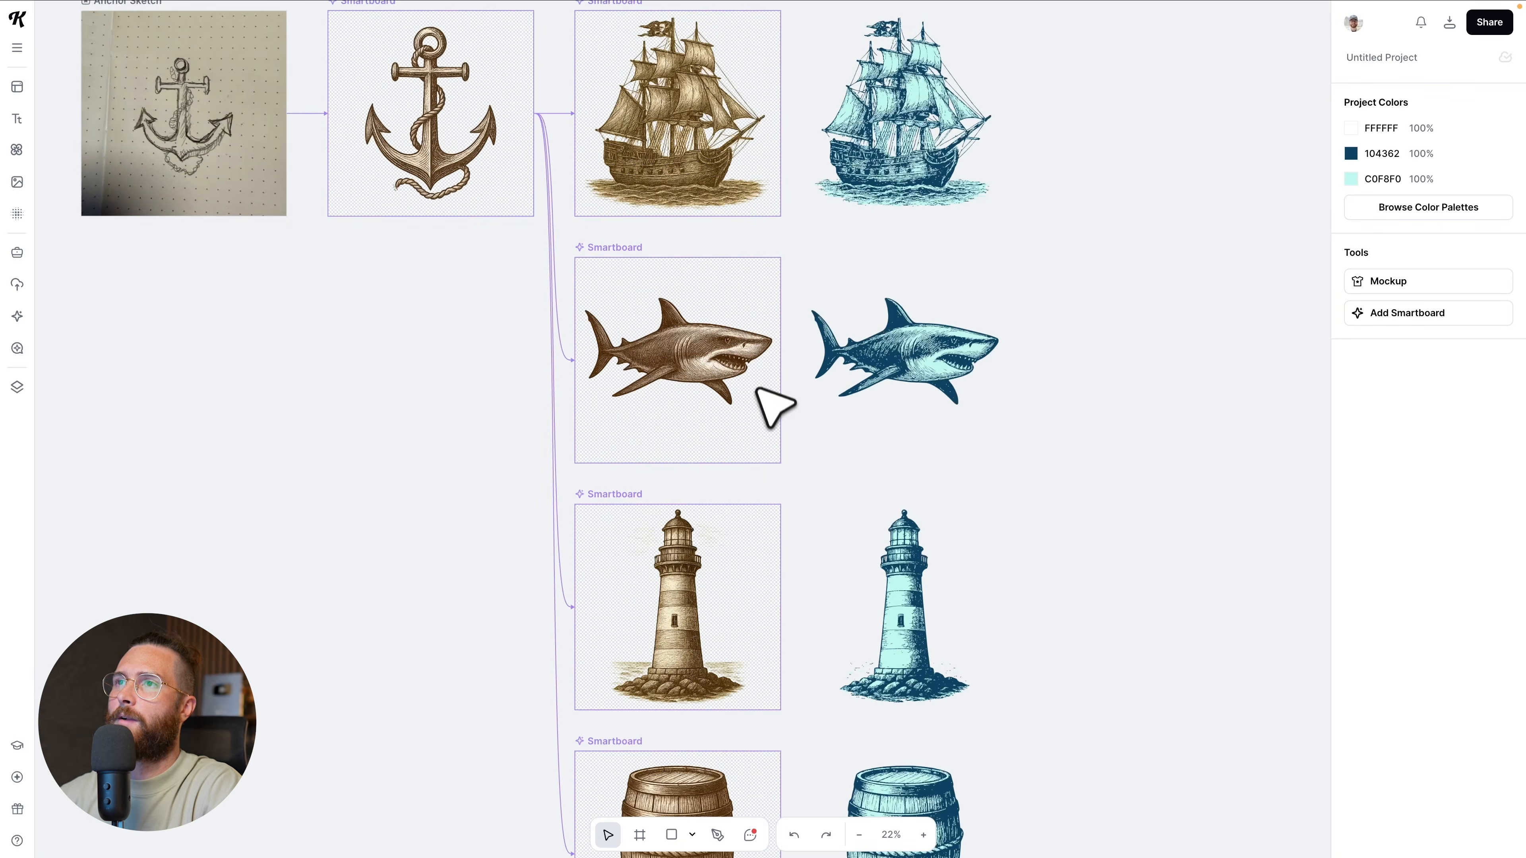
{"action": "scroll", "coordinate": [770, 416], "scroll_direction": "up", "scroll_amount": 3}
{"action": "left_click", "coordinate": [943, 285]}
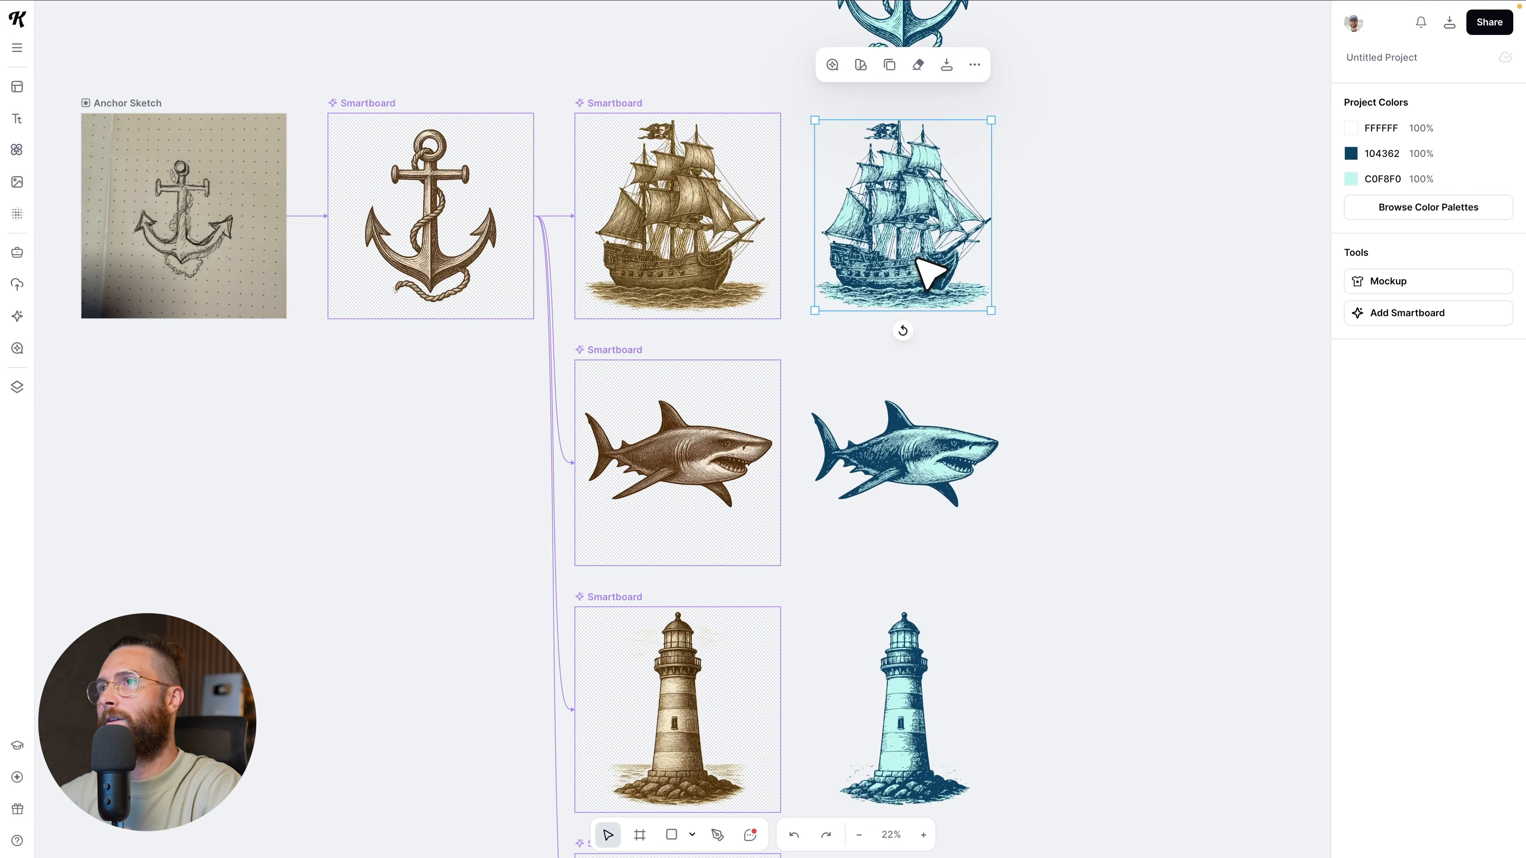
{"action": "scroll", "coordinate": [1016, 344], "scroll_direction": "up", "scroll_amount": 1}
{"action": "scroll", "coordinate": [1046, 361], "scroll_direction": "down", "scroll_amount": 2}
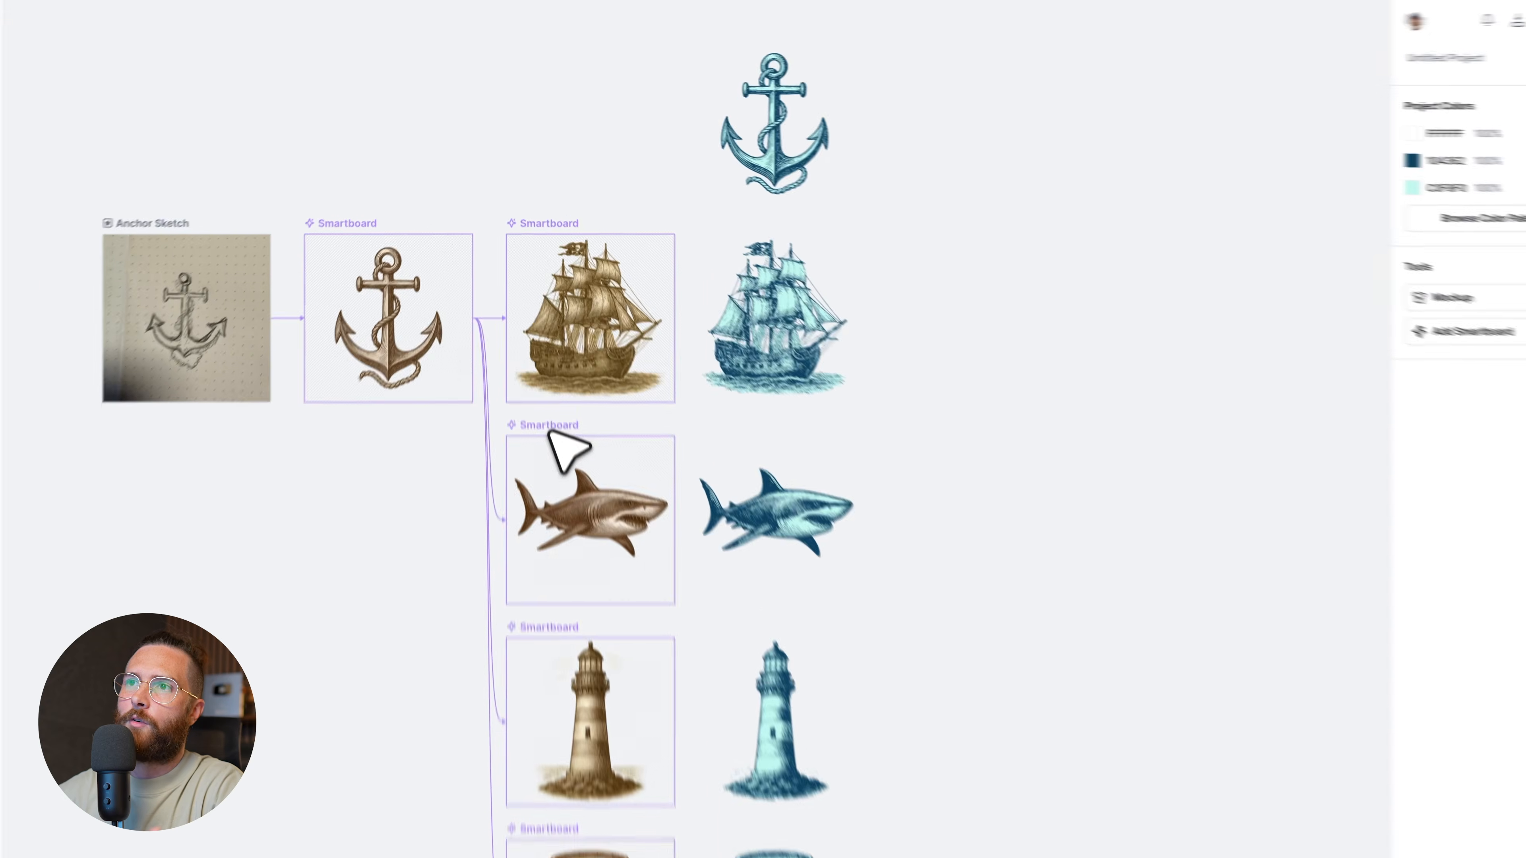
Arrange the shark, pirate ship, lighthouse and barrel Smartboards in one evenly spaced column, with the shark first and the barrel last
{"action": "left_click_drag", "start_coordinate": [556, 436], "coordinate": [567, 36]}
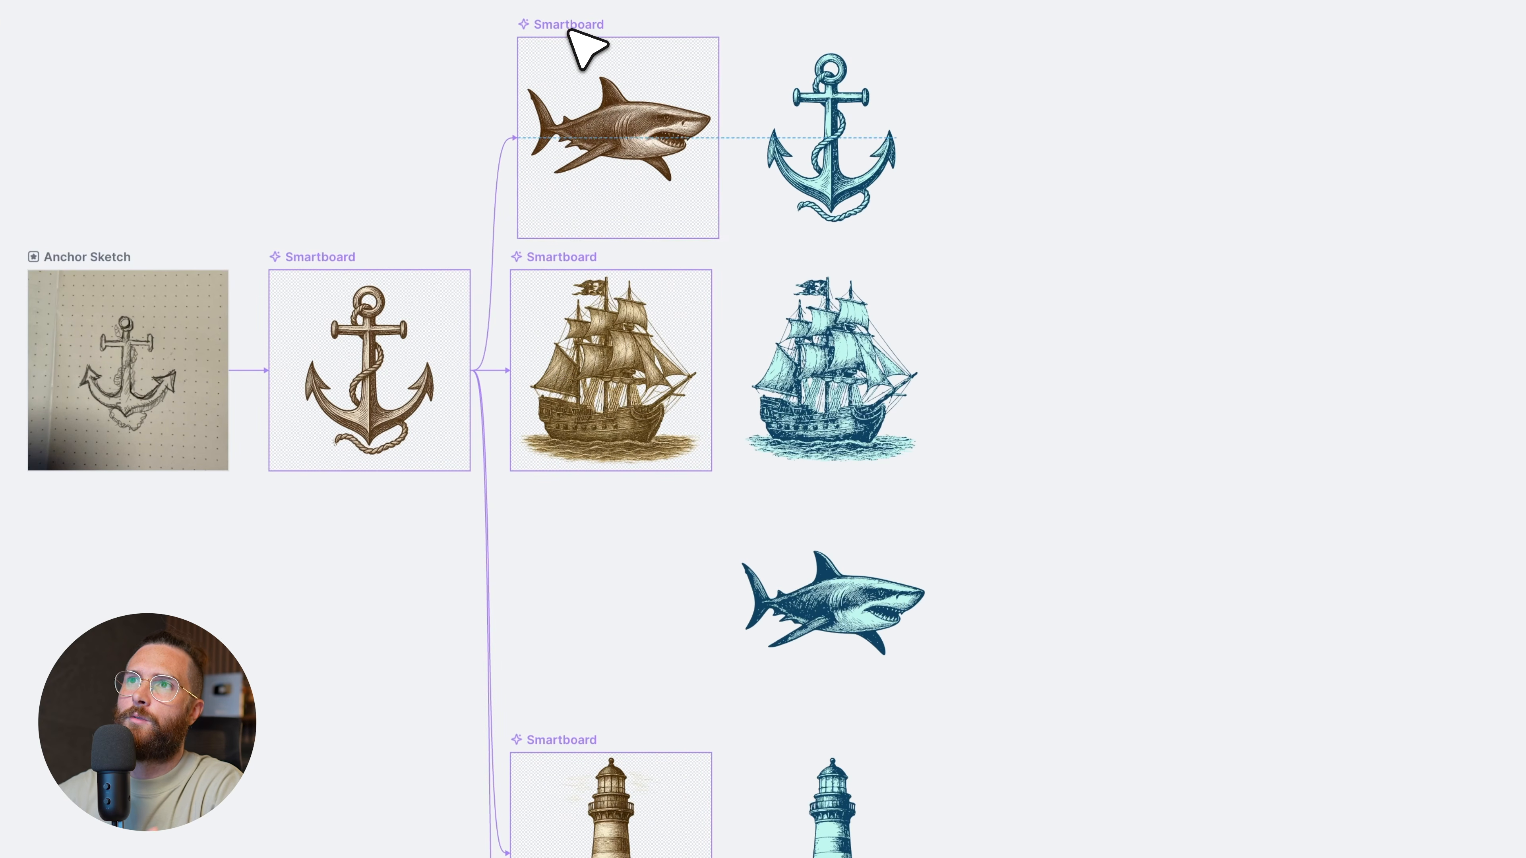
{"action": "left_click_drag", "start_coordinate": [567, 744], "coordinate": [573, 526]}
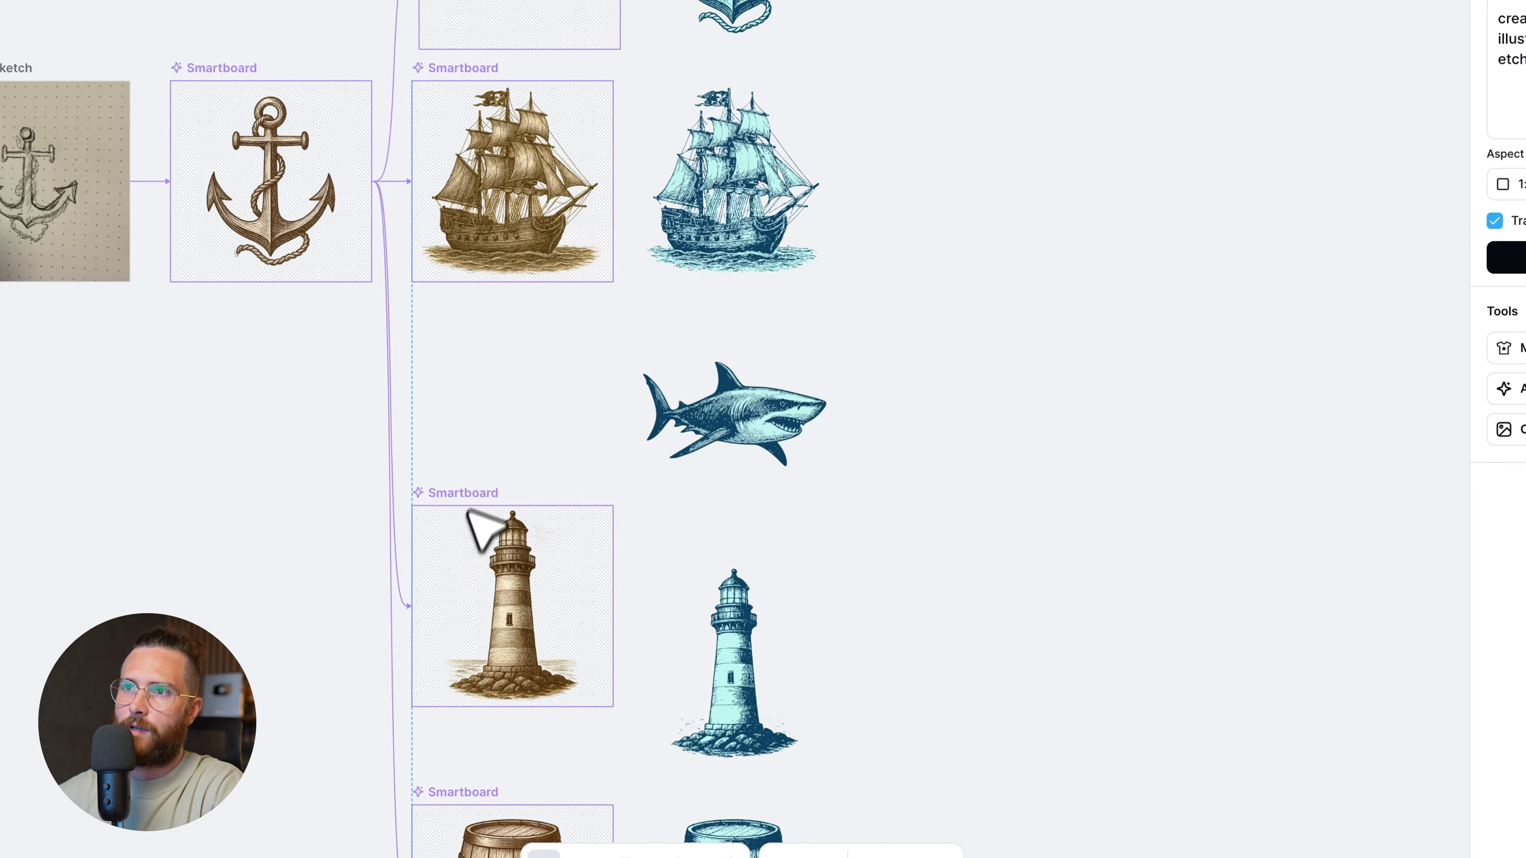
{"action": "left_click_drag", "start_coordinate": [490, 355], "coordinate": [489, 341]}
{"action": "left_click_drag", "start_coordinate": [453, 812], "coordinate": [595, 218]}
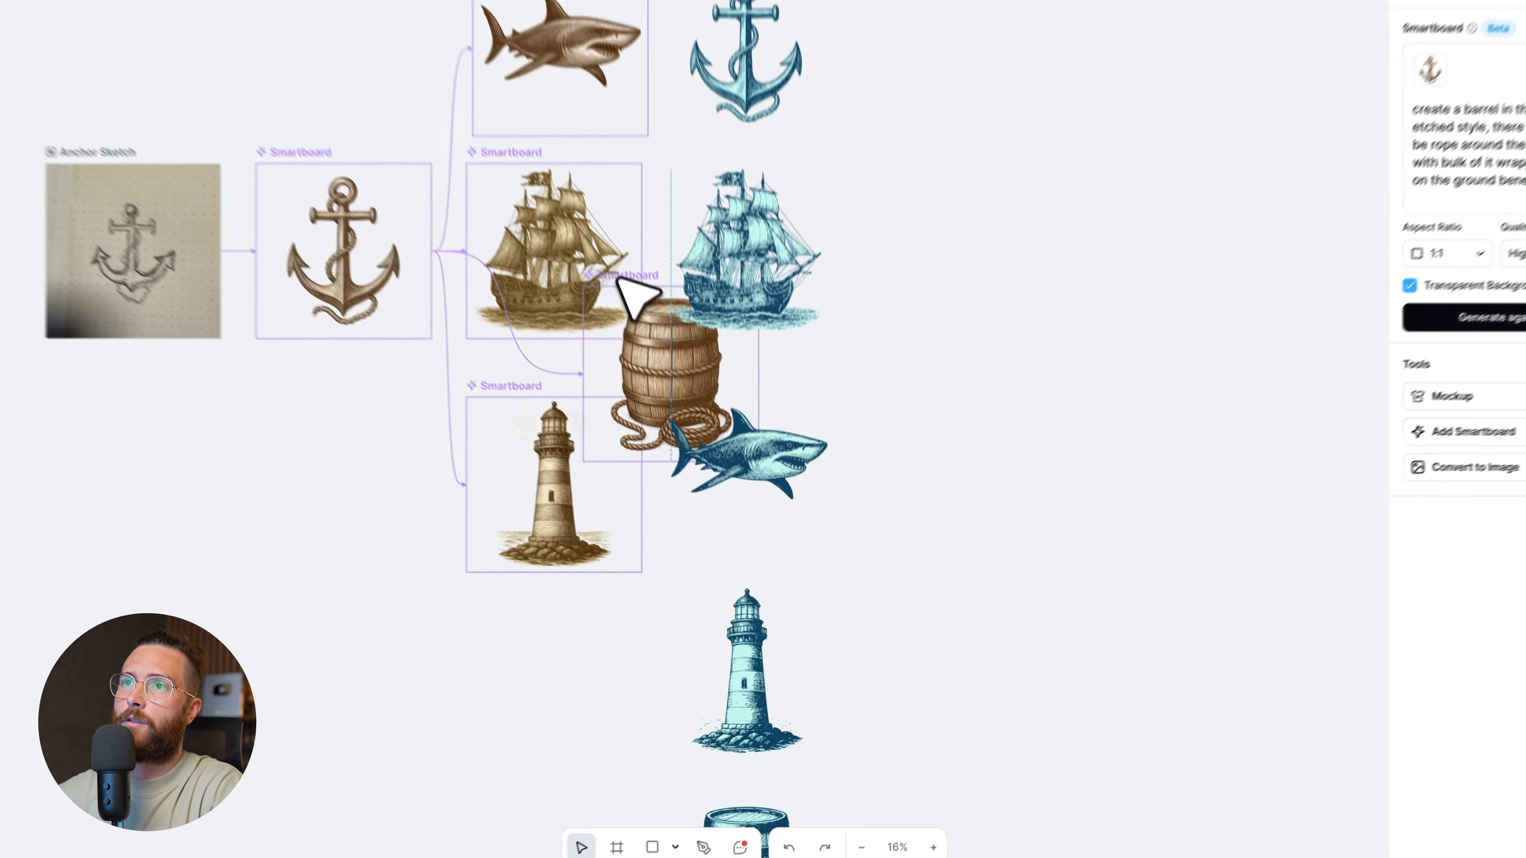
{"action": "left_click_drag", "start_coordinate": [622, 282], "coordinate": [541, 608]}
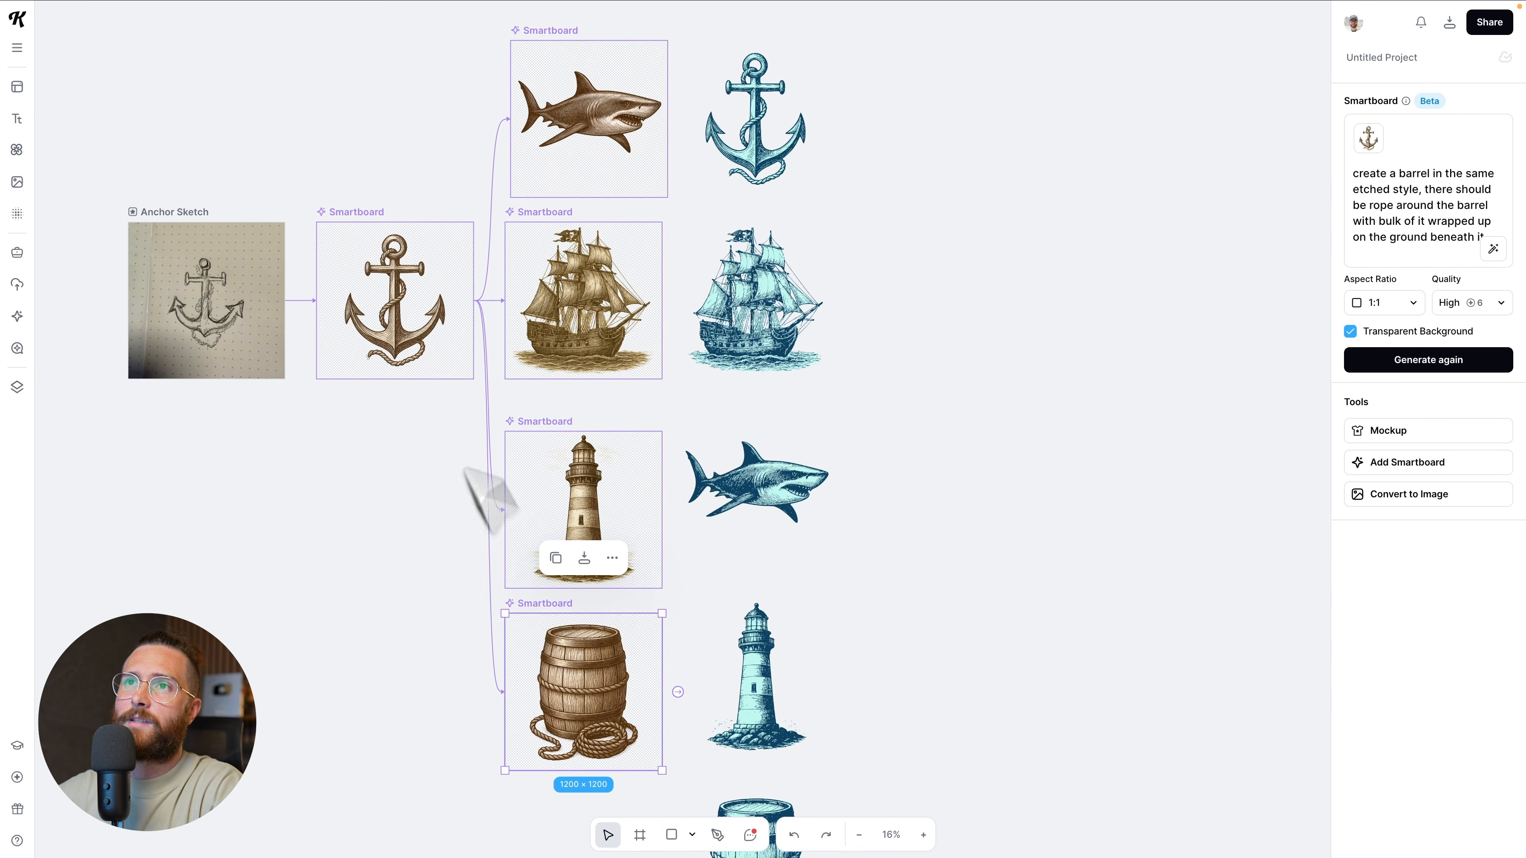
{"action": "left_click", "coordinate": [373, 231]}
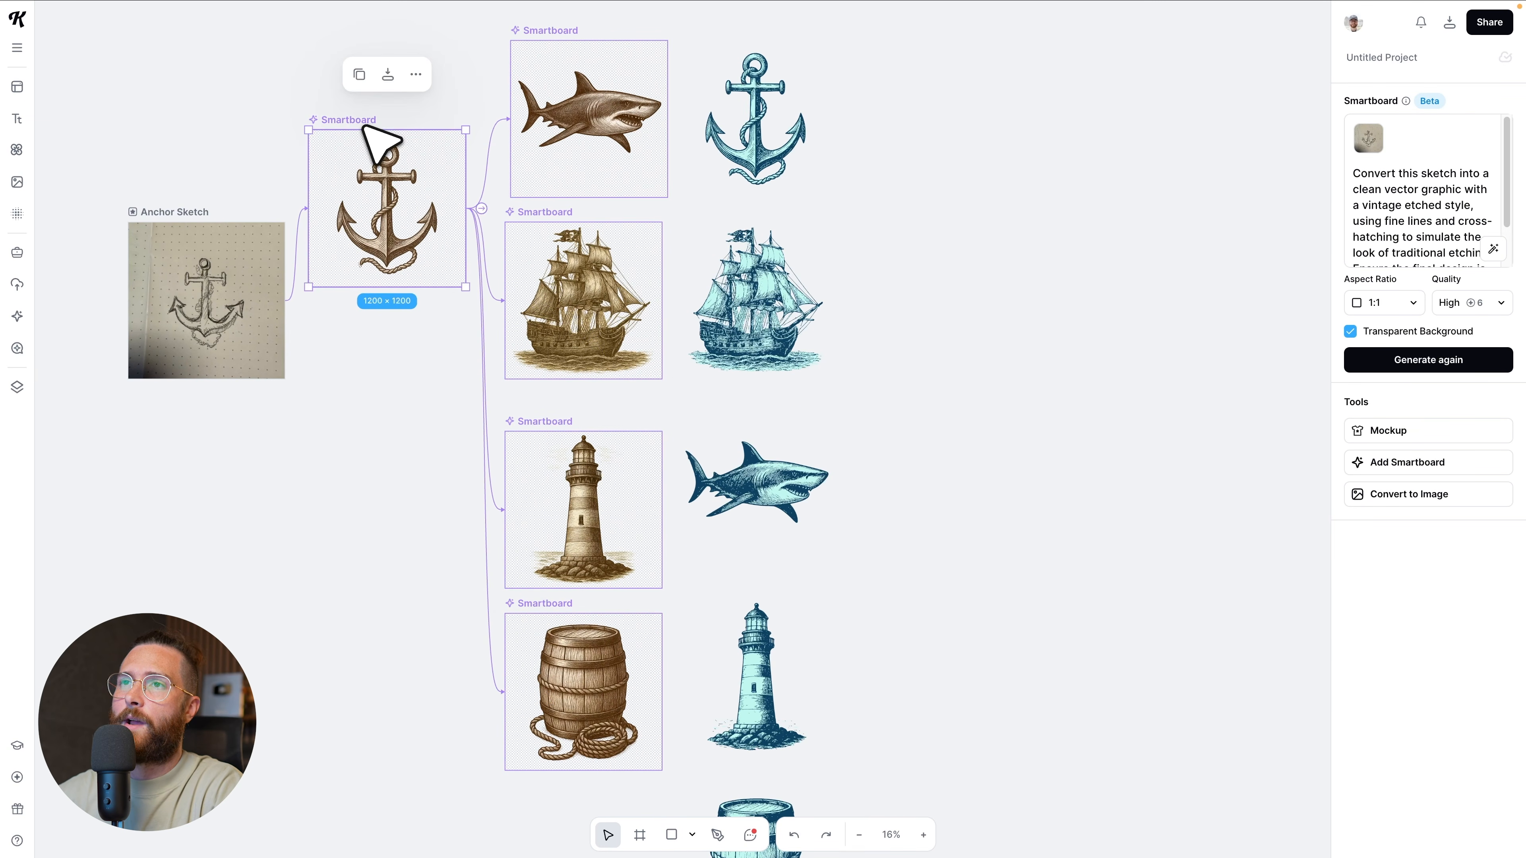
{"action": "left_click", "coordinate": [1409, 494]}
{"action": "left_click_drag", "start_coordinate": [613, 318], "coordinate": [391, 538]}
{"action": "key", "text": "Delete"}
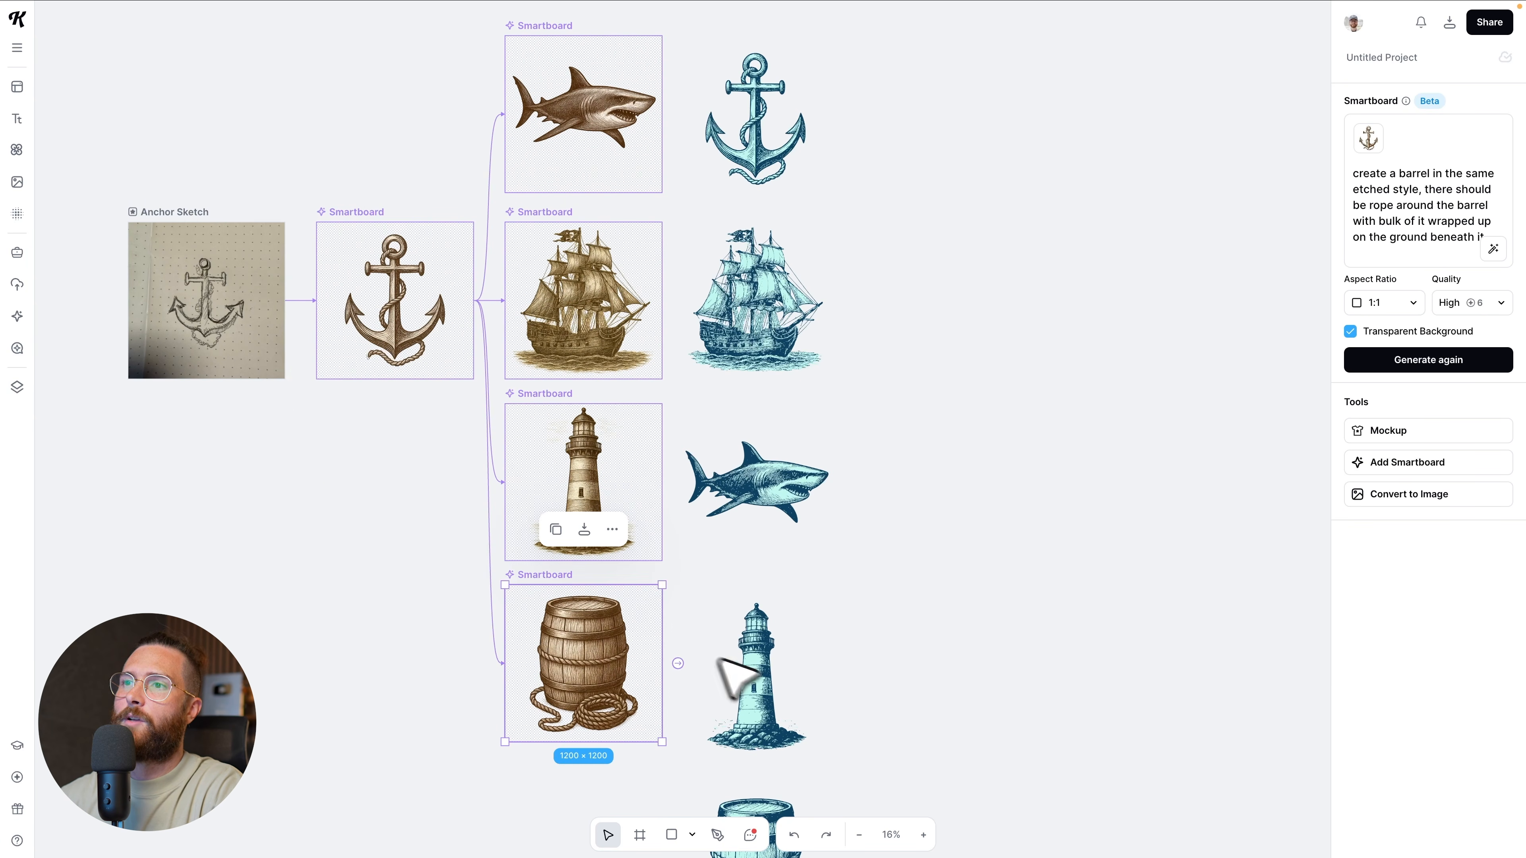
{"action": "left_click", "coordinate": [760, 699]}
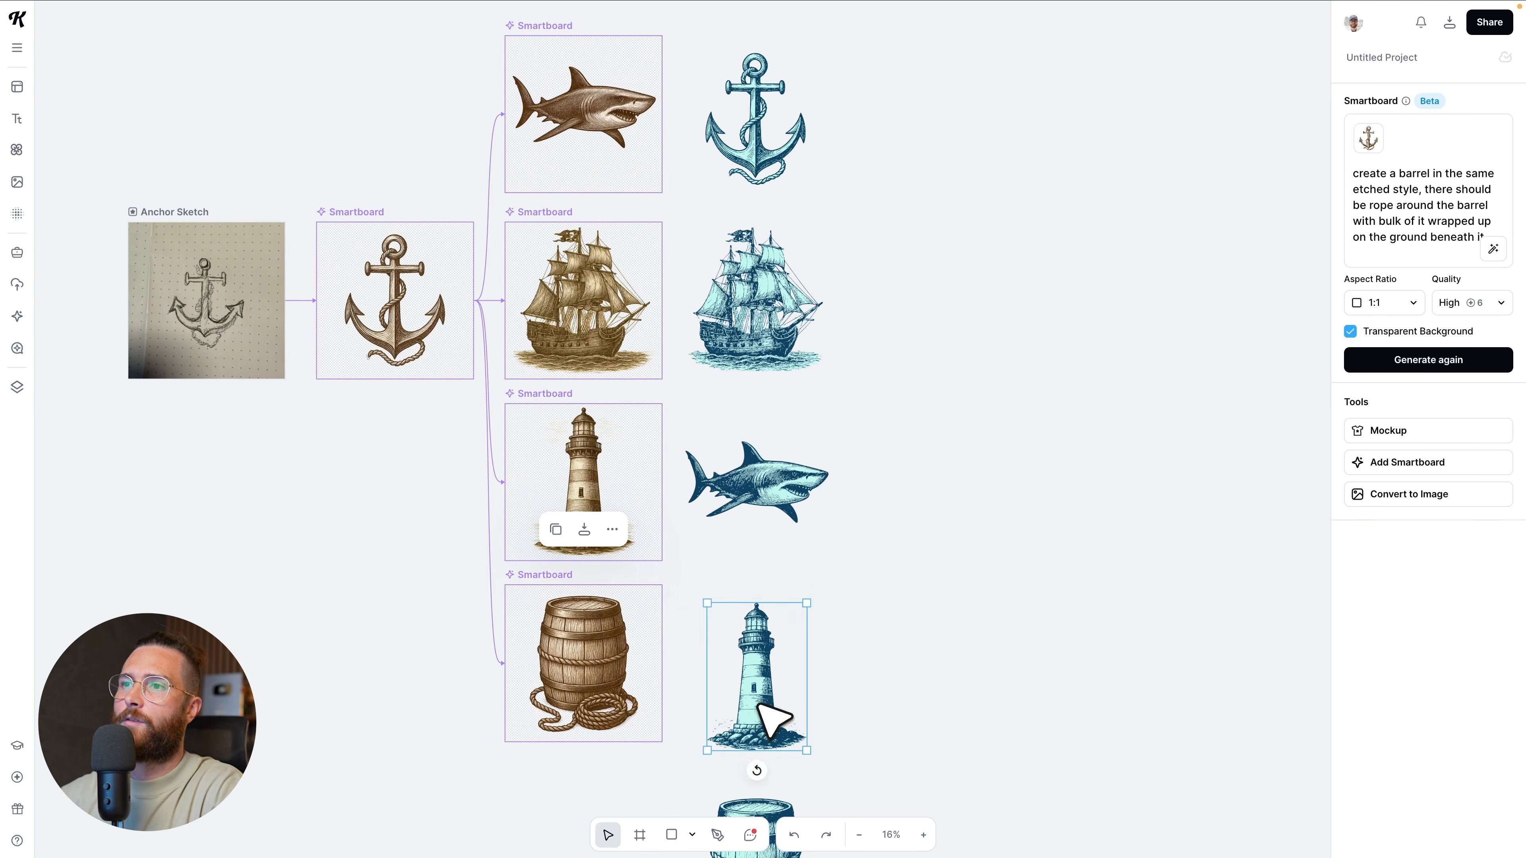
{"action": "scroll", "coordinate": [759, 691], "scroll_direction": "down", "scroll_amount": 3}
{"action": "left_click_drag", "start_coordinate": [758, 594], "coordinate": [608, 773]}
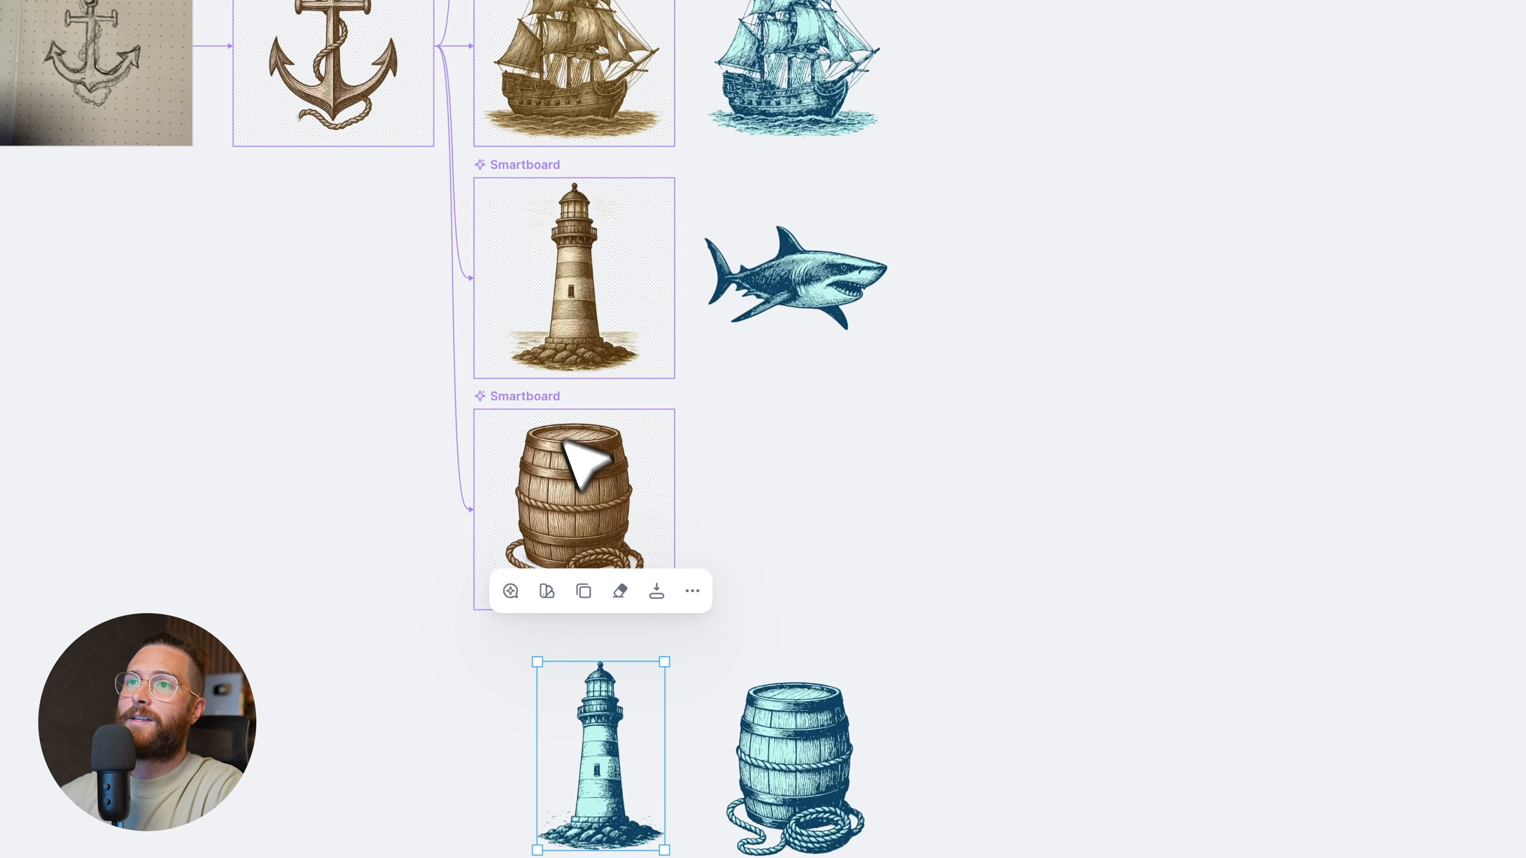
{"action": "left_click", "coordinate": [571, 420]}
{"action": "left_click", "coordinate": [695, 510]}
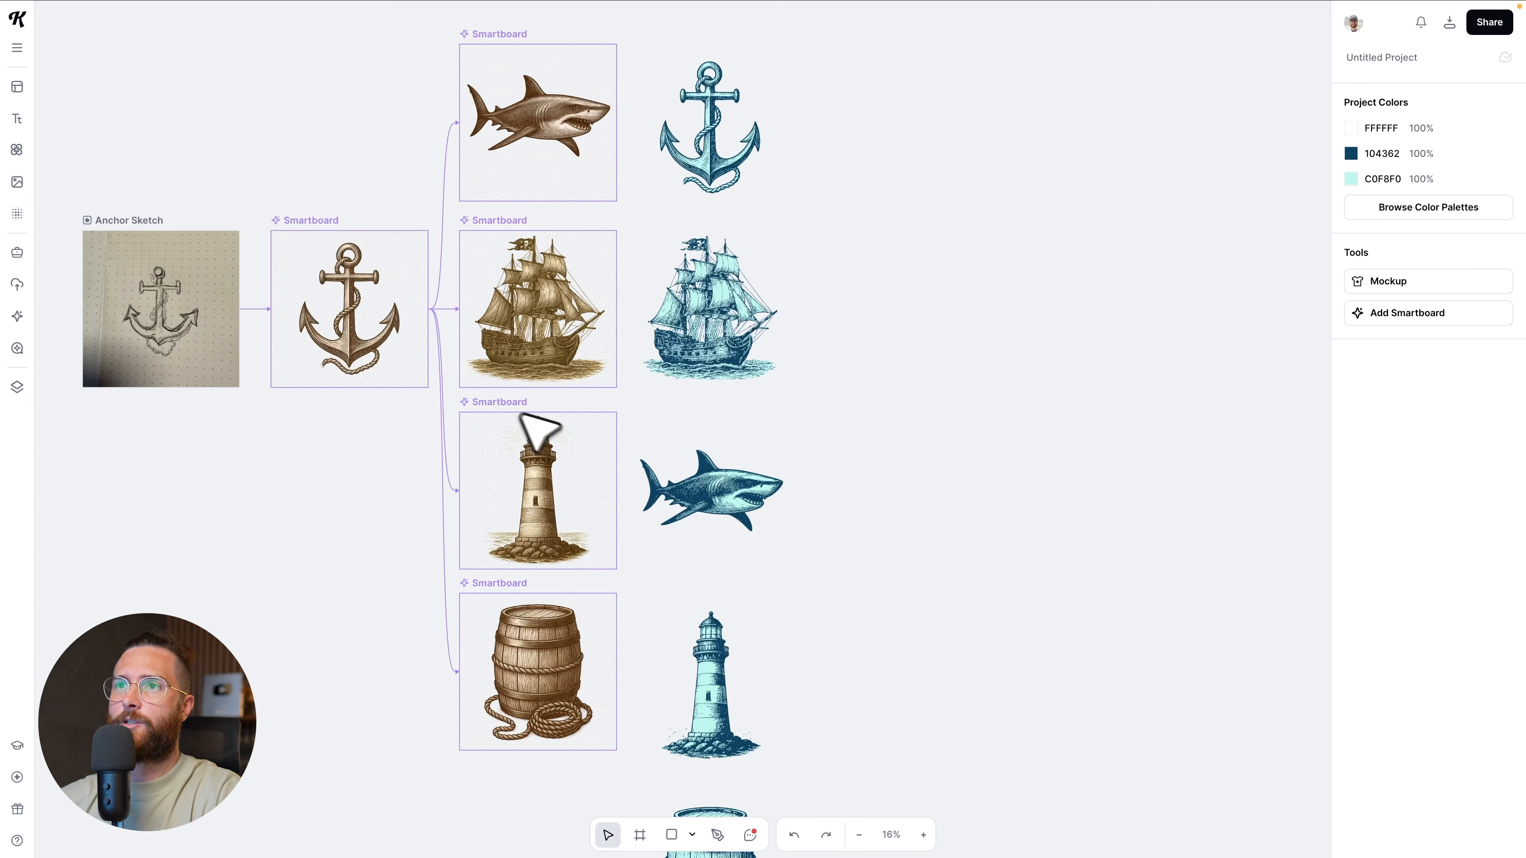
Inspect the lighthouse Smartboard's prompt and its Transparent Background option
{"action": "left_click", "coordinate": [523, 416]}
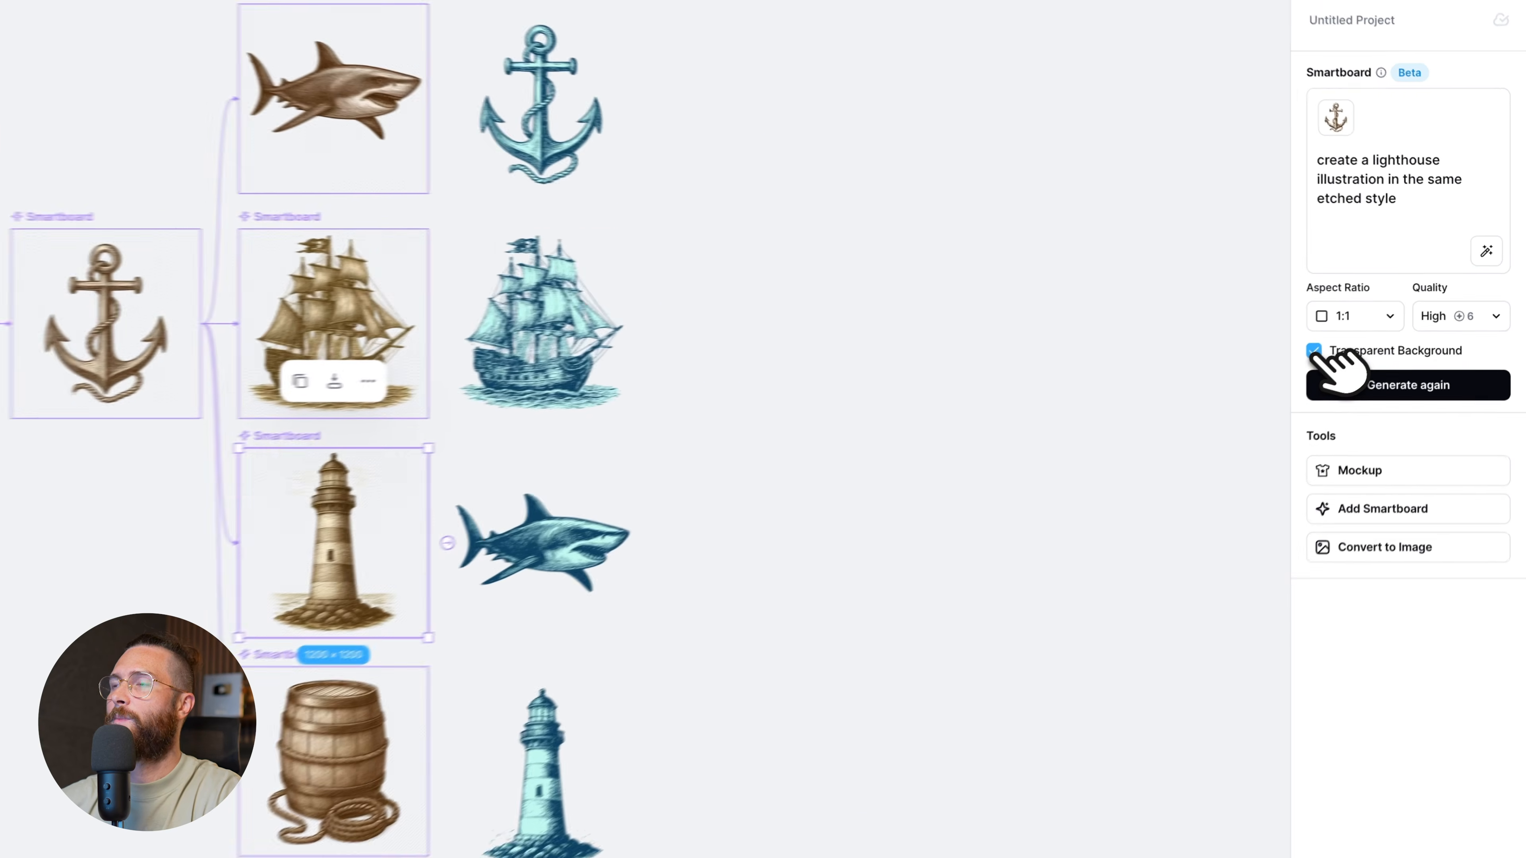
{"action": "left_click", "coordinate": [1314, 351]}
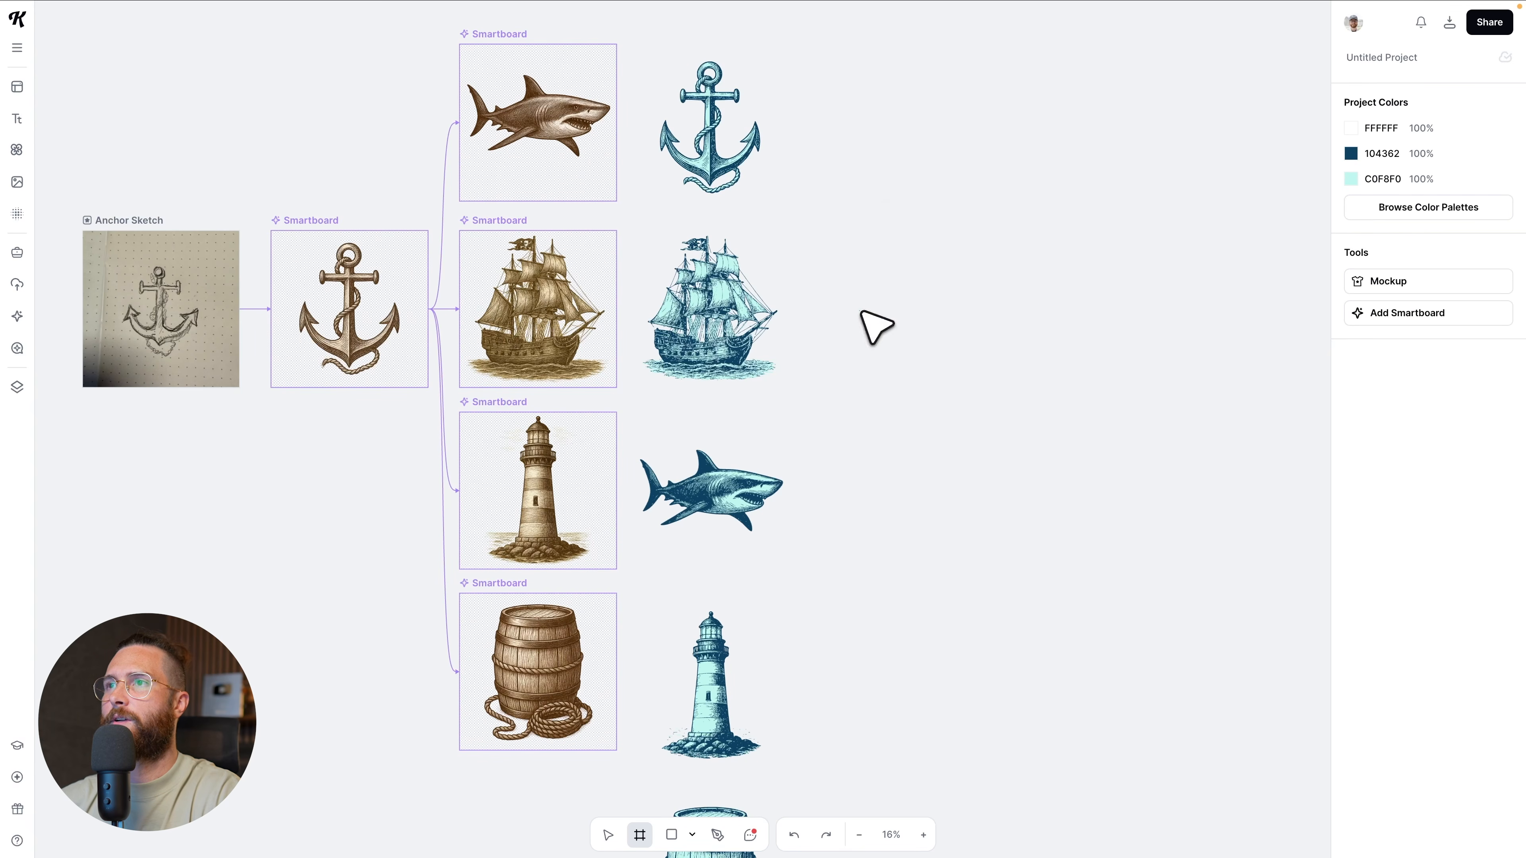
Draw a new artboard on the far side of the aqua ship and set its size to 1920 × 1080 px
{"action": "mouse_move", "coordinate": [861, 311]}
{"action": "left_mouse_down"}
{"action": "mouse_move", "coordinate": [1037, 451]}
{"action": "mouse_move", "coordinate": [1133, 399]}
{"action": "left_mouse_up"}
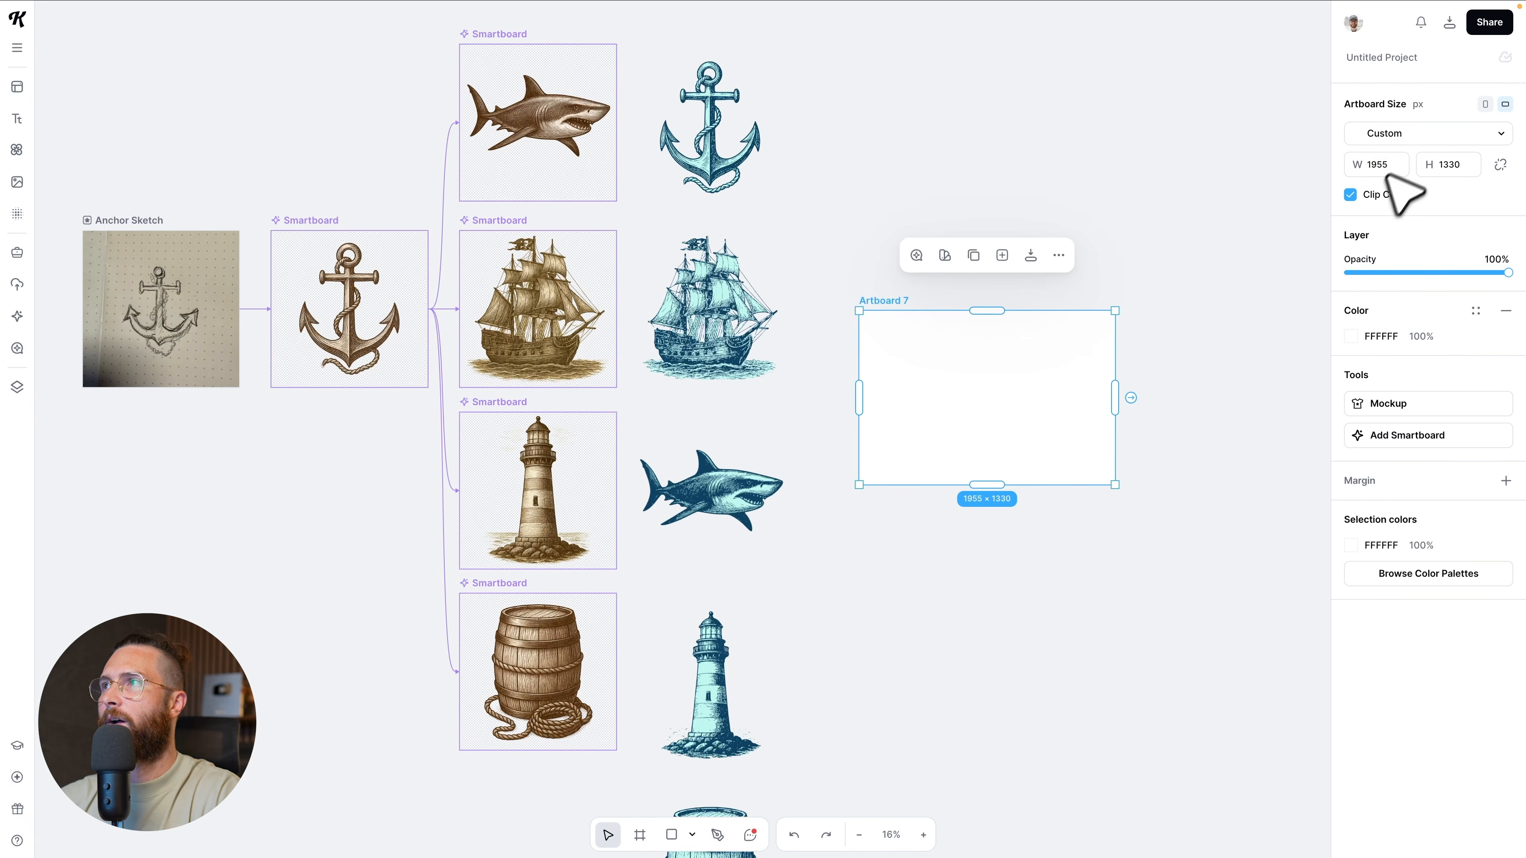
{"action": "left_click", "coordinate": [1466, 168]}
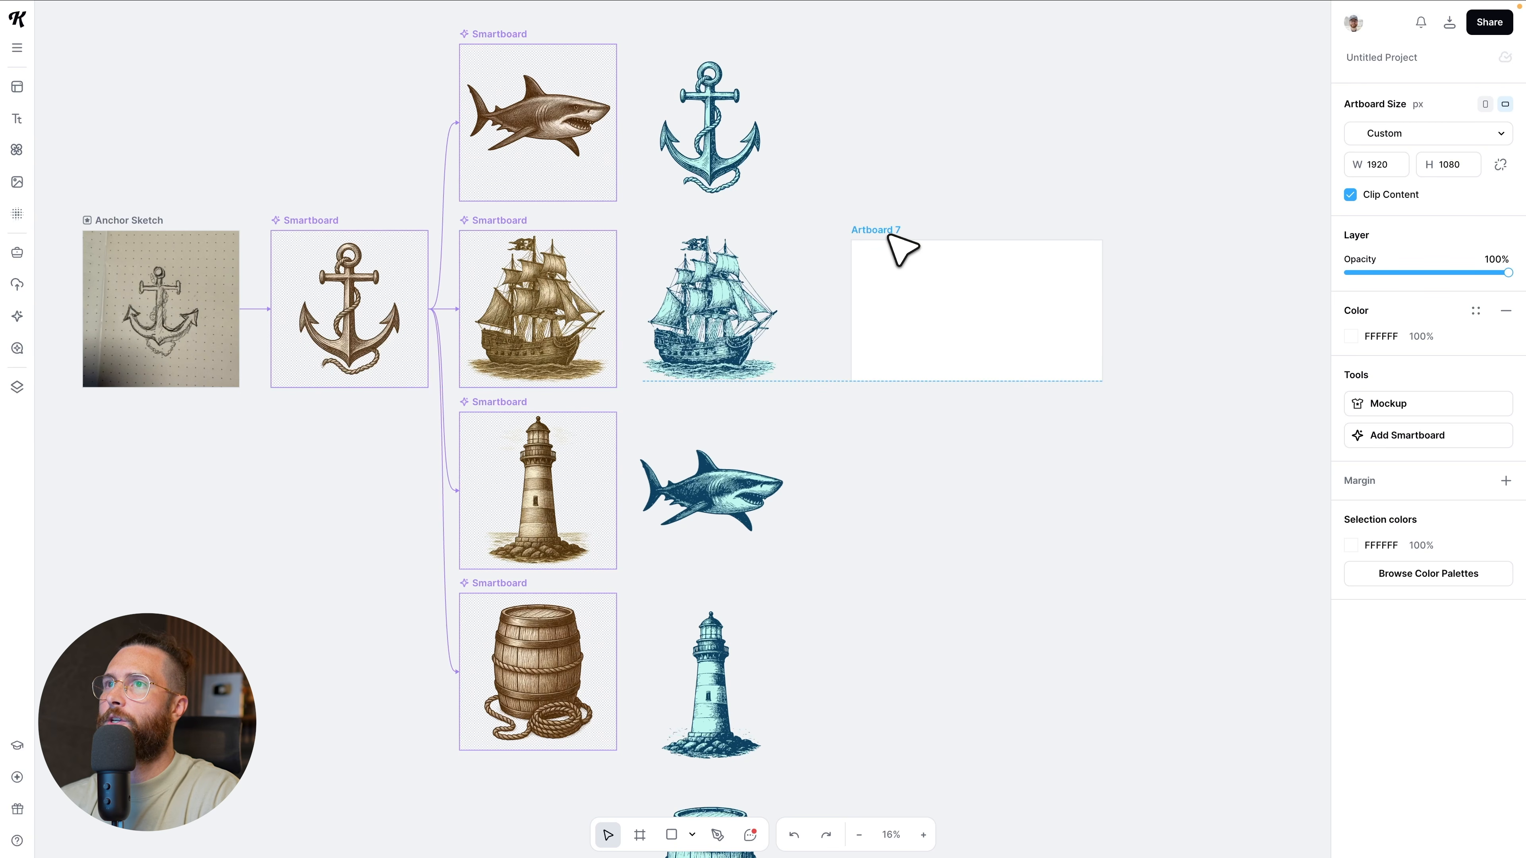
{"action": "left_click_drag", "start_coordinate": [902, 249], "coordinate": [896, 245]}
{"action": "left_click", "coordinate": [947, 593]}
{"action": "scroll", "coordinate": [901, 583], "scroll_direction": "right", "scroll_amount": 3}
{"action": "scroll", "coordinate": [856, 582], "scroll_direction": "up", "scroll_amount": 1}
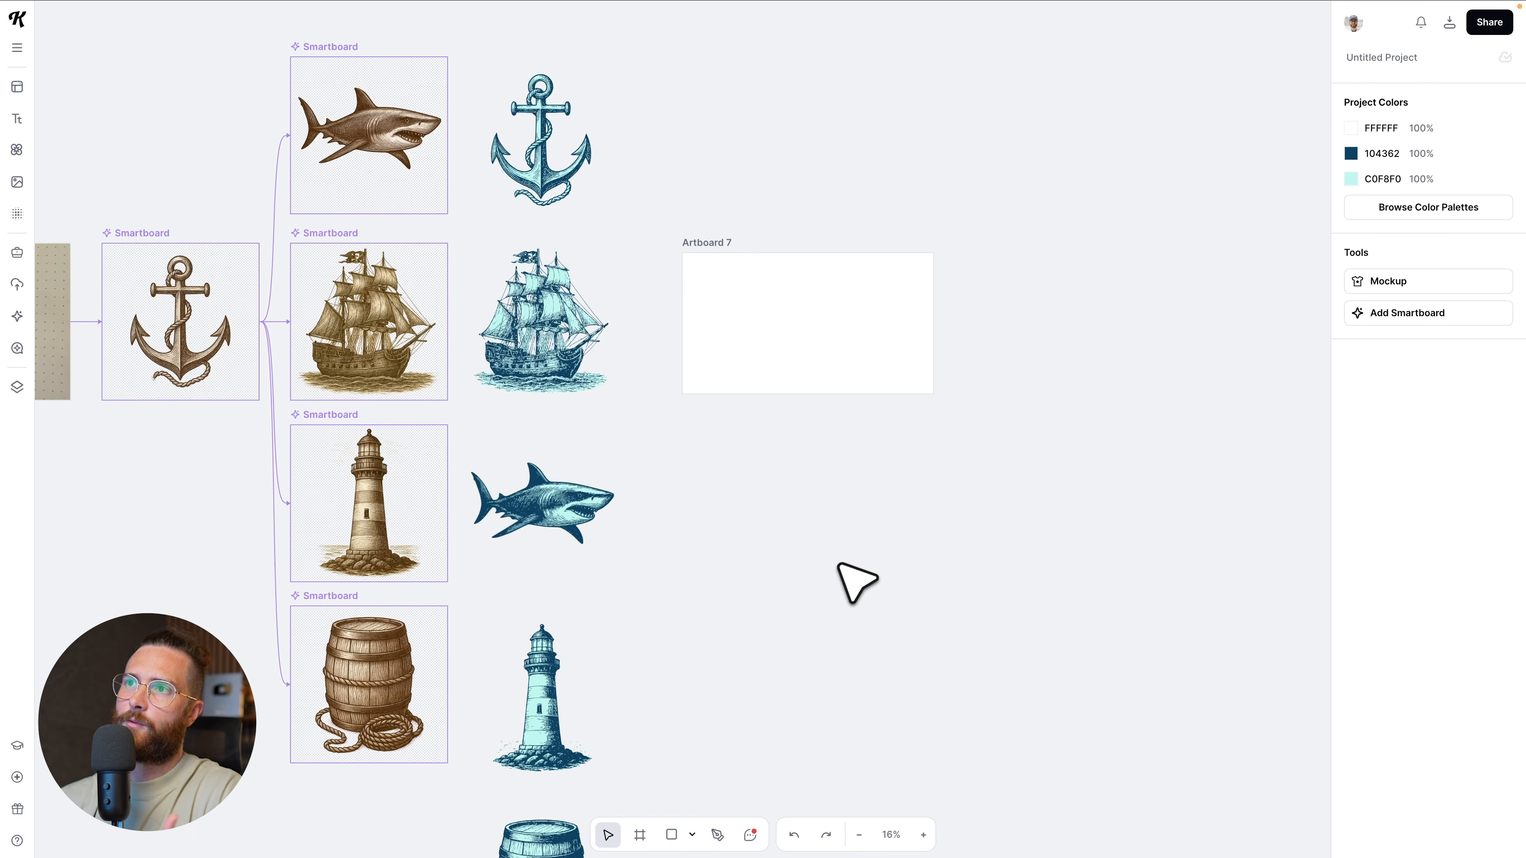
Move the aqua shark vector onto the new artboard and scale it down to about 1048 px wide
{"action": "left_click_drag", "start_coordinate": [601, 544], "coordinate": [863, 367]}
{"action": "scroll", "coordinate": [864, 367], "scroll_direction": "up", "scroll_amount": 2}
{"action": "scroll", "coordinate": [863, 366], "scroll_direction": "up", "scroll_amount": 3}
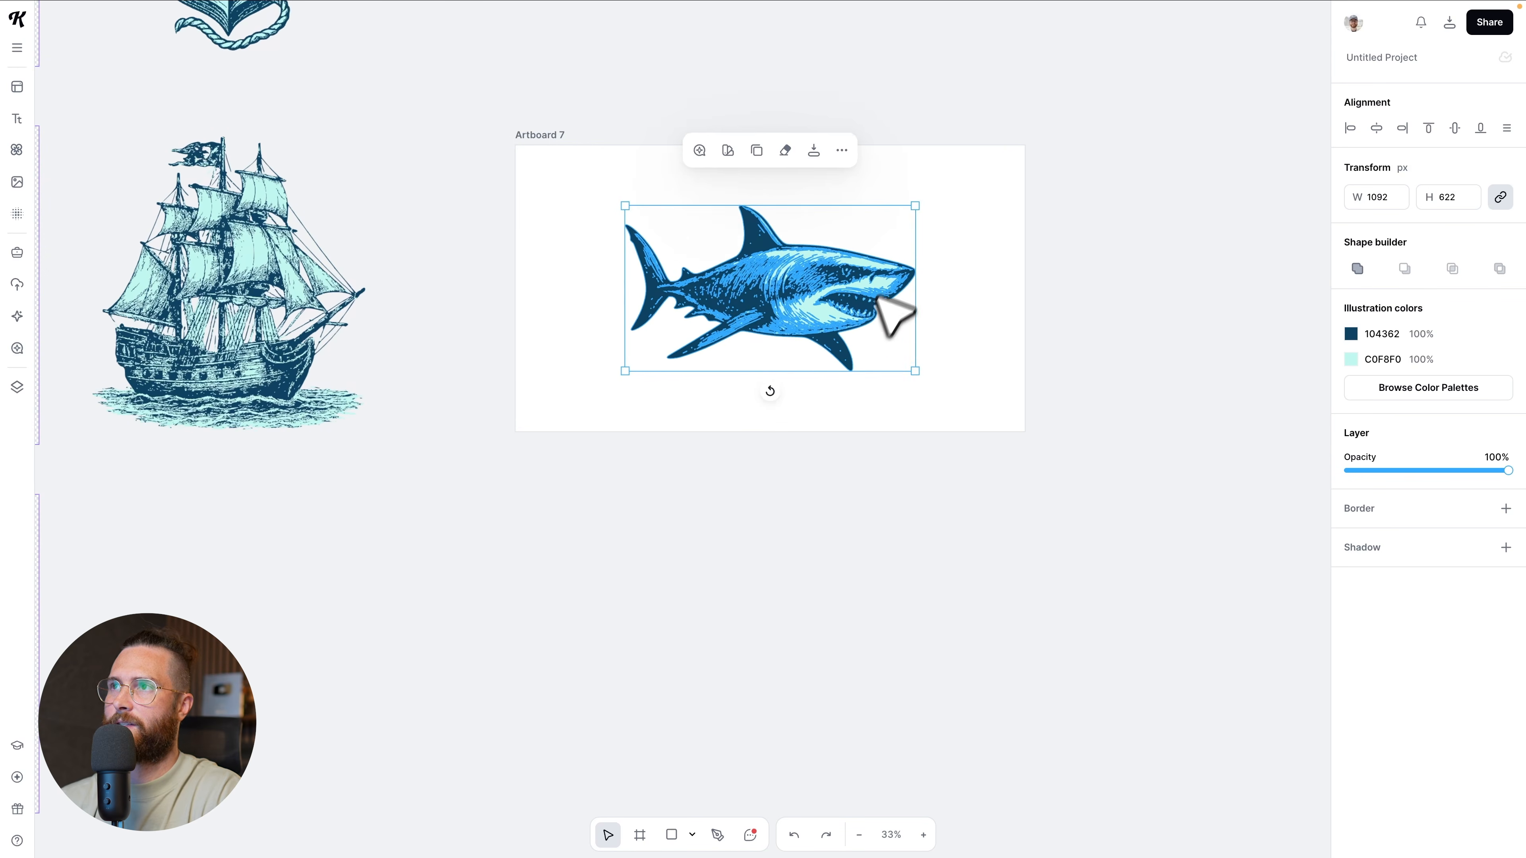
{"action": "scroll", "coordinate": [837, 403], "scroll_direction": "down", "scroll_amount": 1}
Duplicate the shark artboard directly beneath the original and delete the shark from the copy
{"action": "left_click", "coordinate": [551, 132]}
{"action": "left_click_drag", "start_coordinate": [552, 133], "coordinate": [566, 467], "text": "alt"}
{"action": "scroll", "coordinate": [565, 467], "scroll_direction": "down", "scroll_amount": 3}
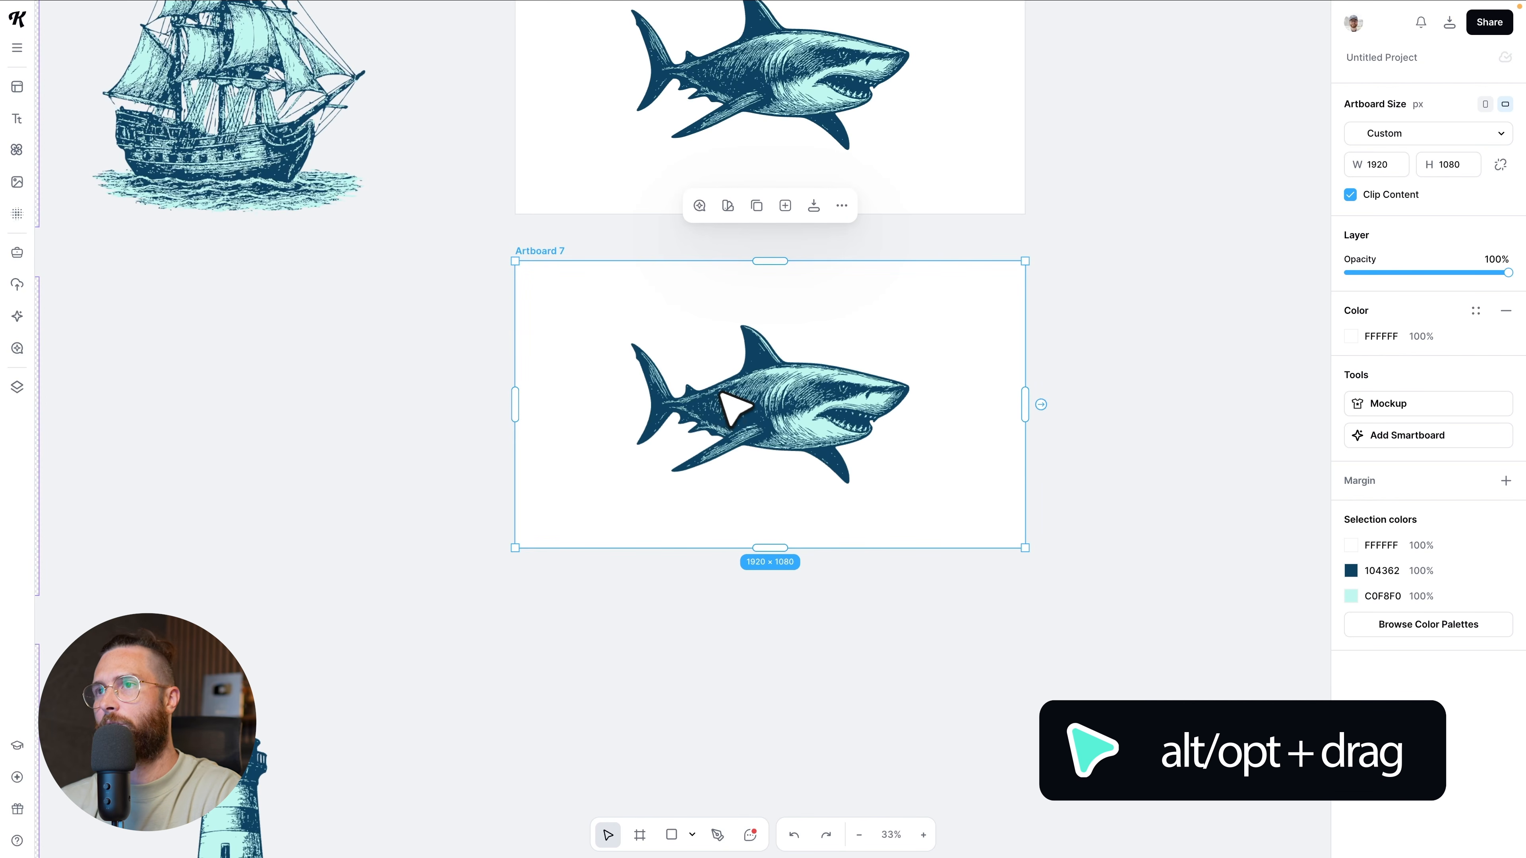
{"action": "left_click", "coordinate": [727, 401]}
{"action": "key", "text": "Delete"}
{"action": "scroll", "coordinate": [606, 493], "scroll_direction": "down", "scroll_amount": 1}
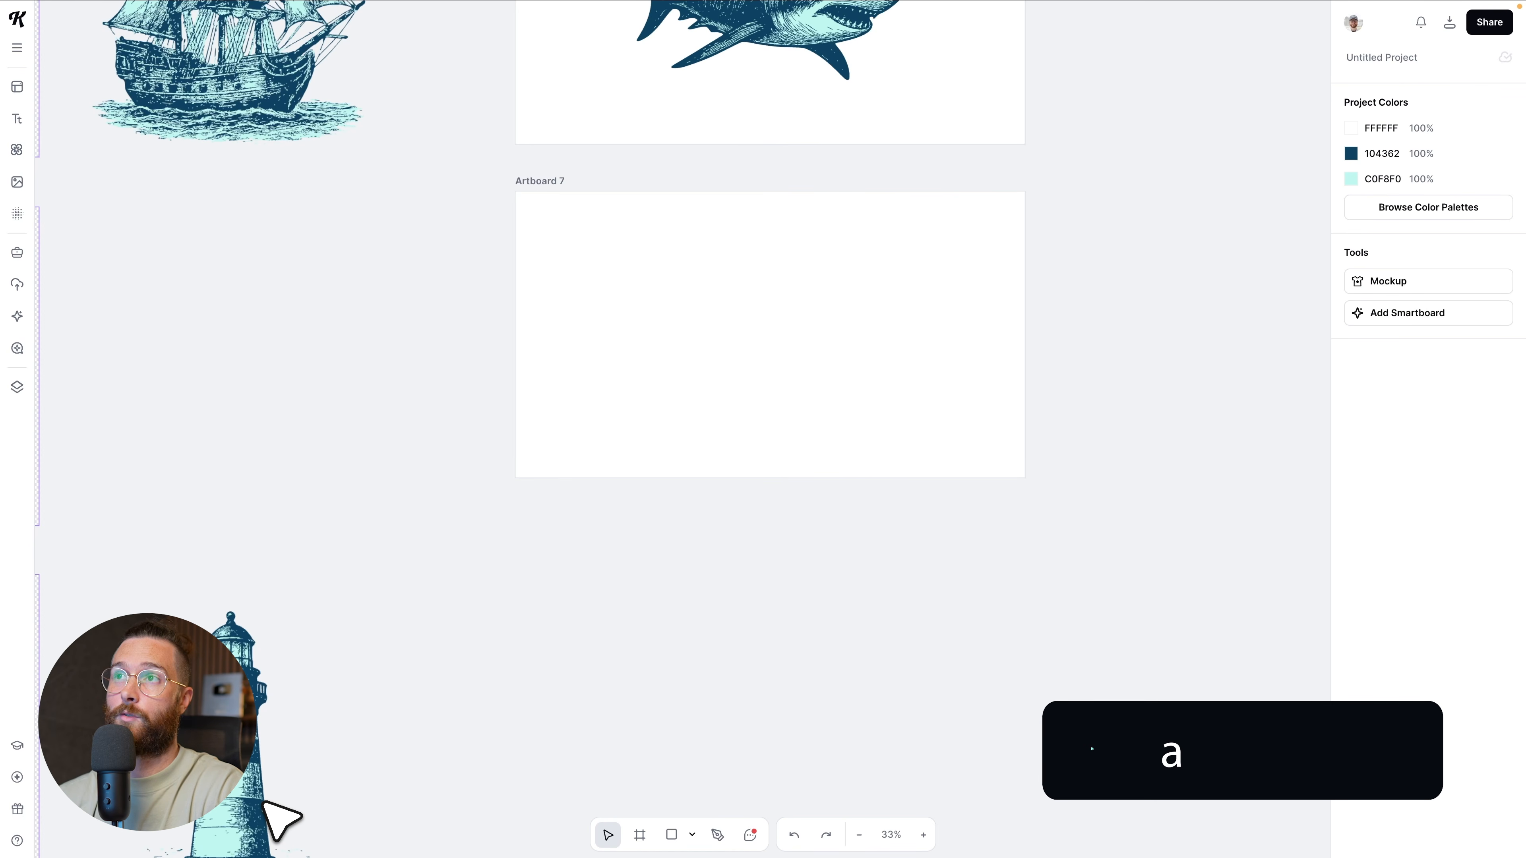
Copy the shark back beneath the aqua ship, and place a slightly smaller lighthouse copy in the empty artboard's lower-left corner, its base cropped
{"action": "left_click_drag", "start_coordinate": [784, 33], "coordinate": [233, 398], "text": "alt"}
{"action": "left_click_drag", "start_coordinate": [234, 775], "coordinate": [428, 638], "text": "alt"}
{"action": "left_click_drag", "start_coordinate": [276, 738], "coordinate": [665, 295]}
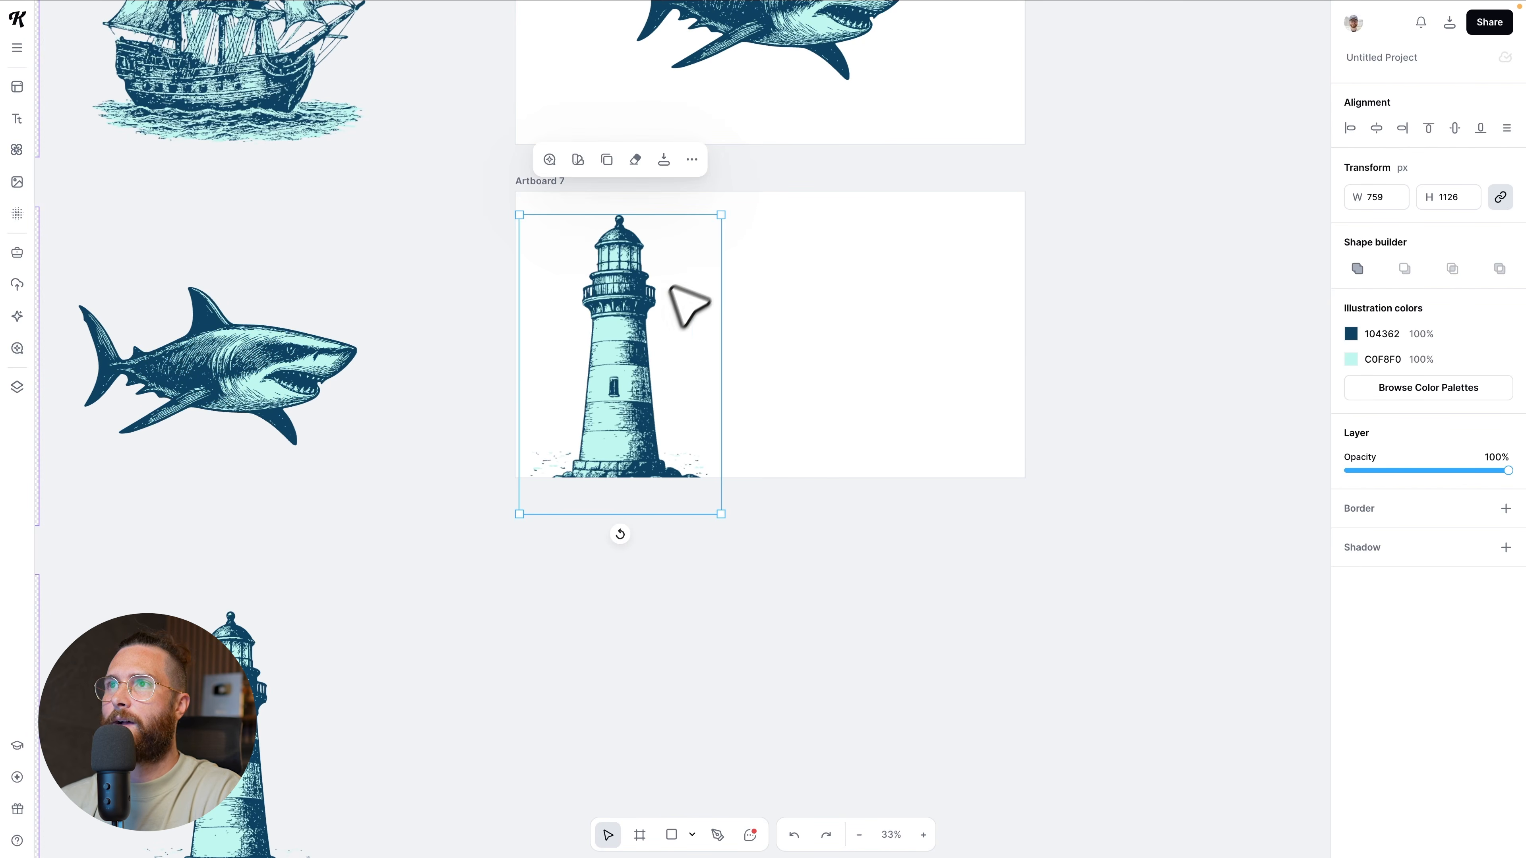
{"action": "left_click_drag", "start_coordinate": [721, 216], "coordinate": [713, 227], "text": "alt"}
{"action": "left_click_drag", "start_coordinate": [622, 364], "coordinate": [597, 419]}
{"action": "left_click", "coordinate": [1093, 556]}
{"action": "scroll", "coordinate": [962, 450], "scroll_direction": "up", "scroll_amount": 5}
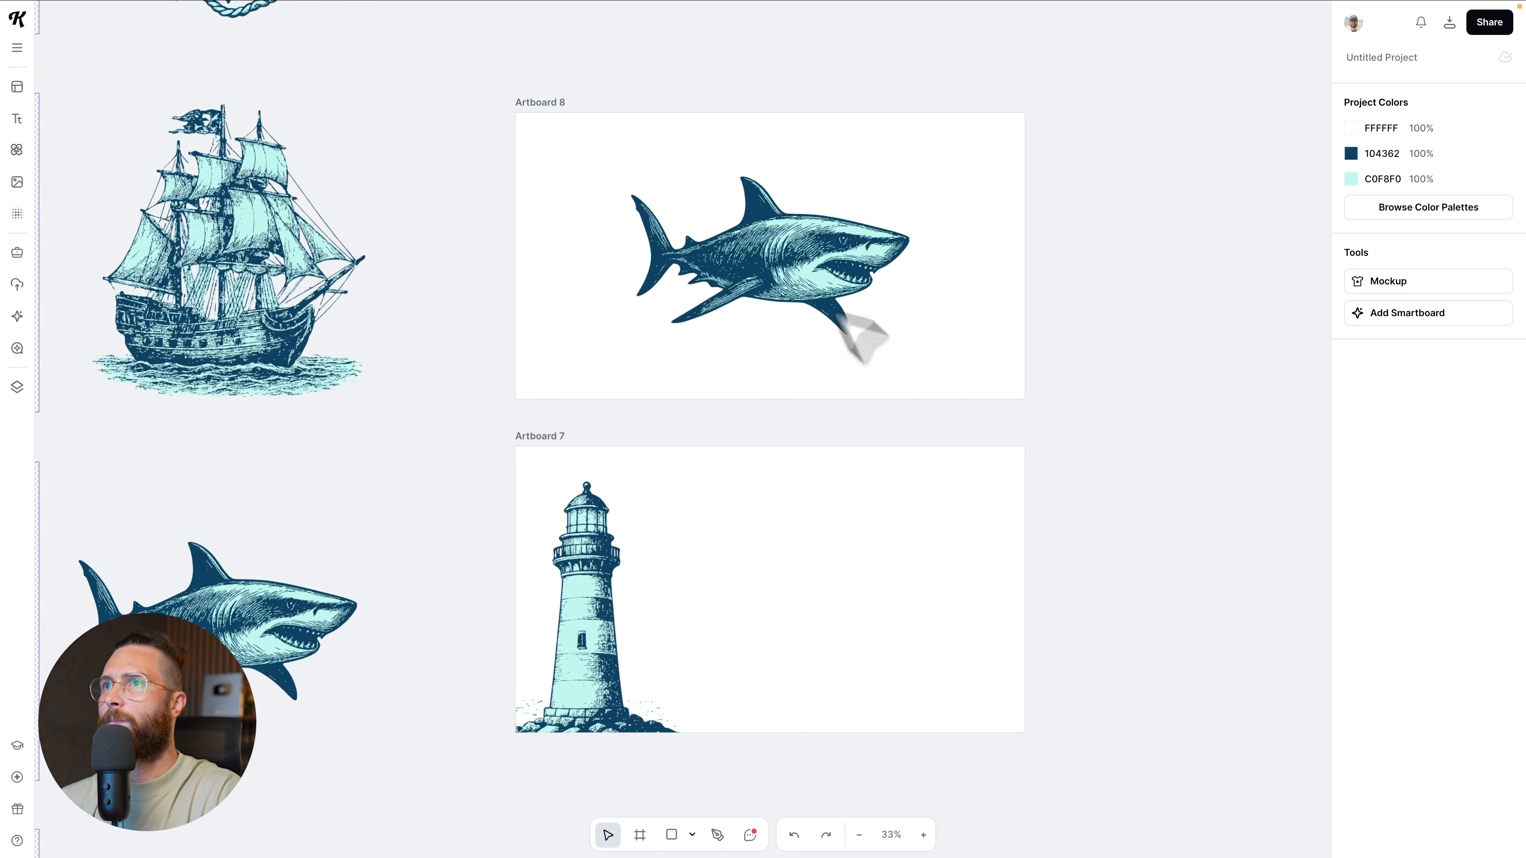
Center the shark on its artboard and shift it slightly toward the artboard's left edge
{"action": "left_click", "coordinate": [766, 256]}
{"action": "left_click", "coordinate": [1377, 127]}
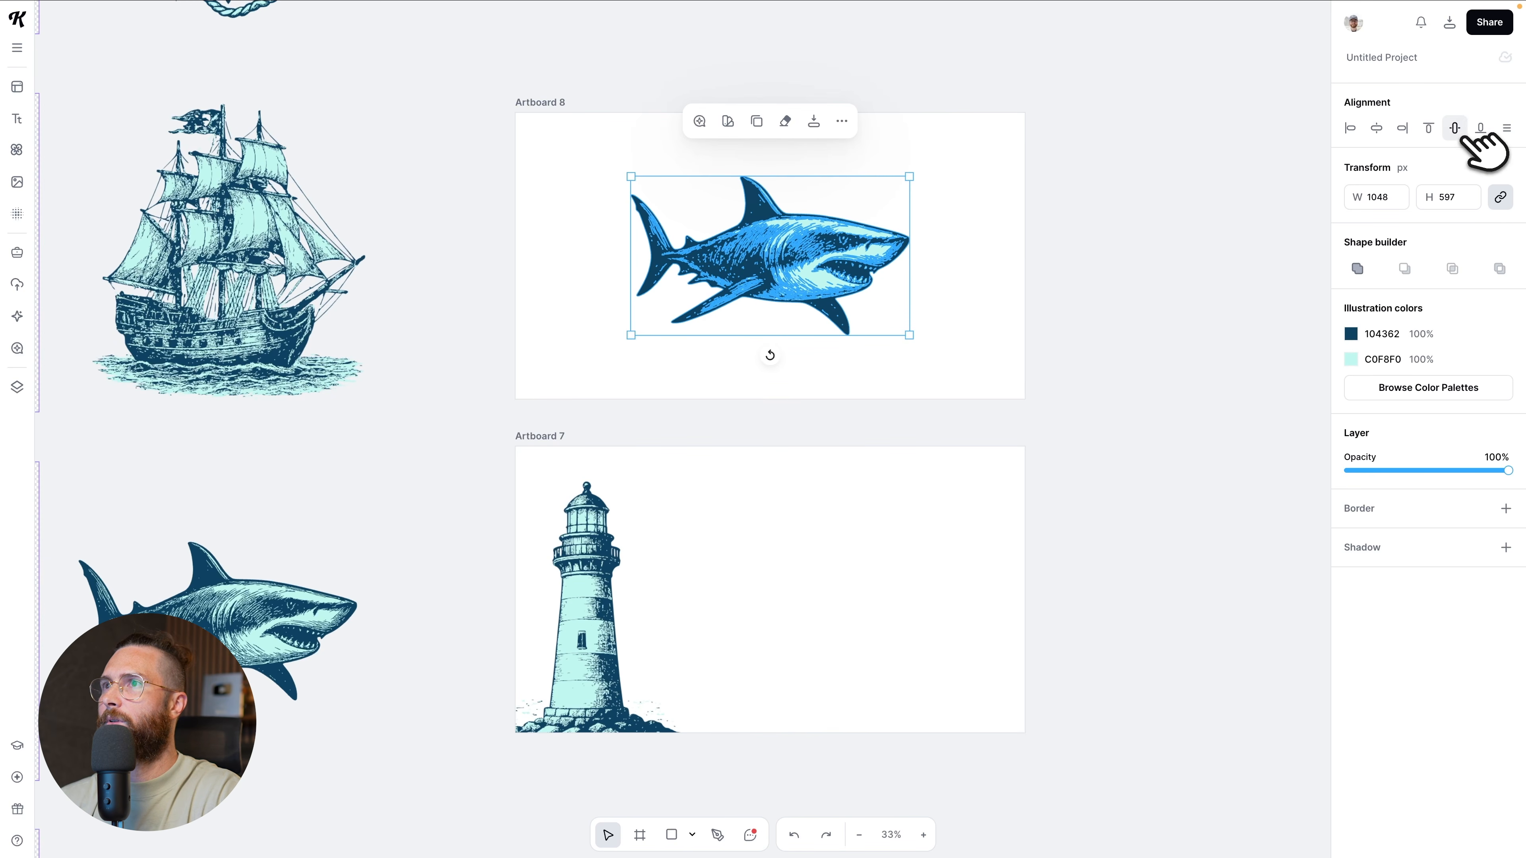
{"action": "left_click_drag", "start_coordinate": [823, 285], "coordinate": [815, 287]}
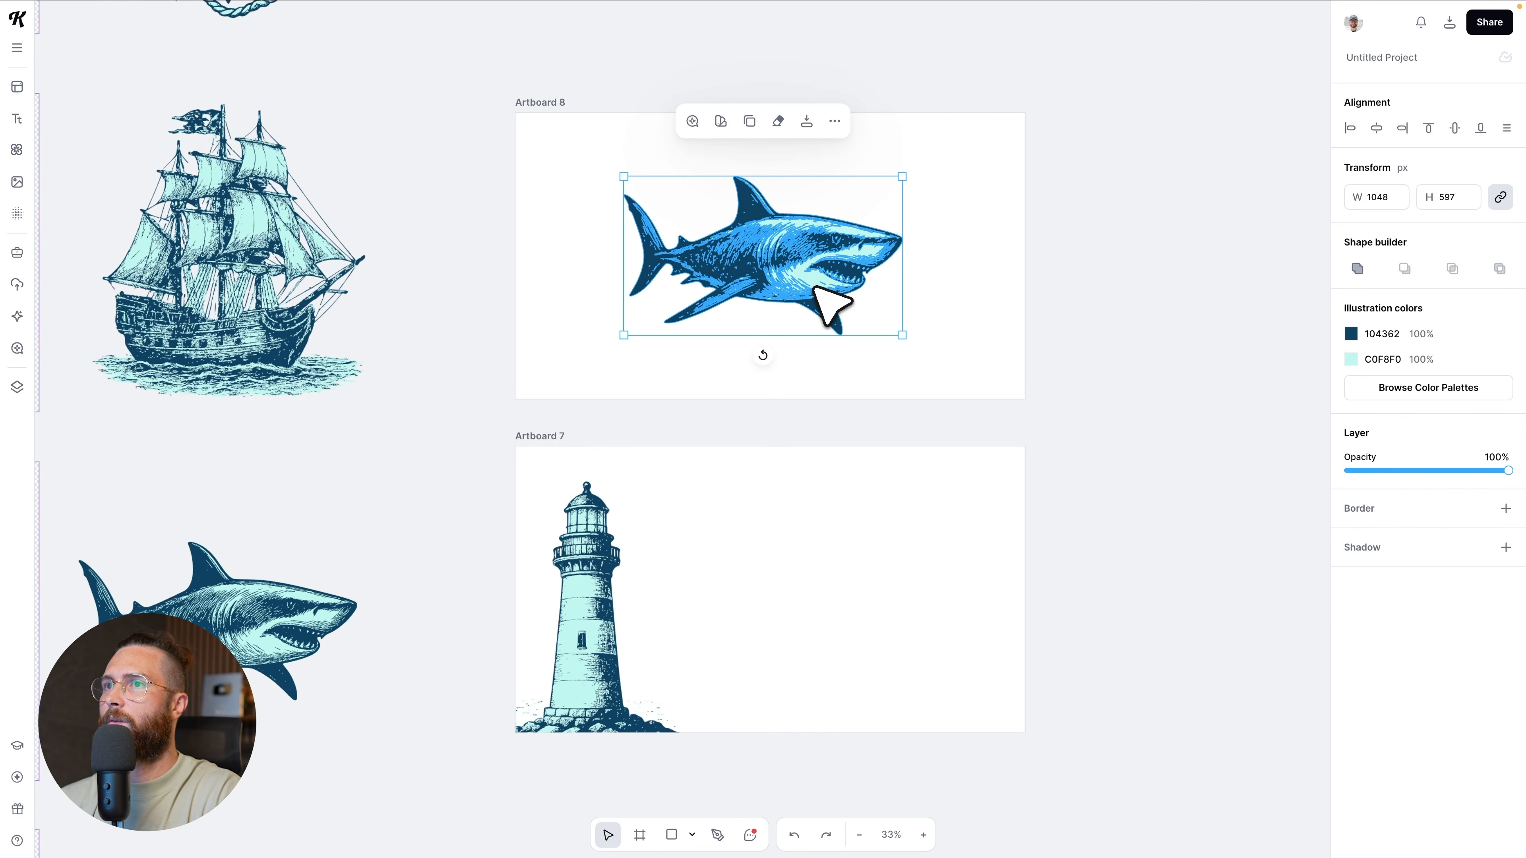
Add a connected Smartboard to the shark artboard and another to the lighthouse artboard
{"action": "left_click", "coordinate": [539, 98]}
{"action": "left_click", "coordinate": [1042, 256]}
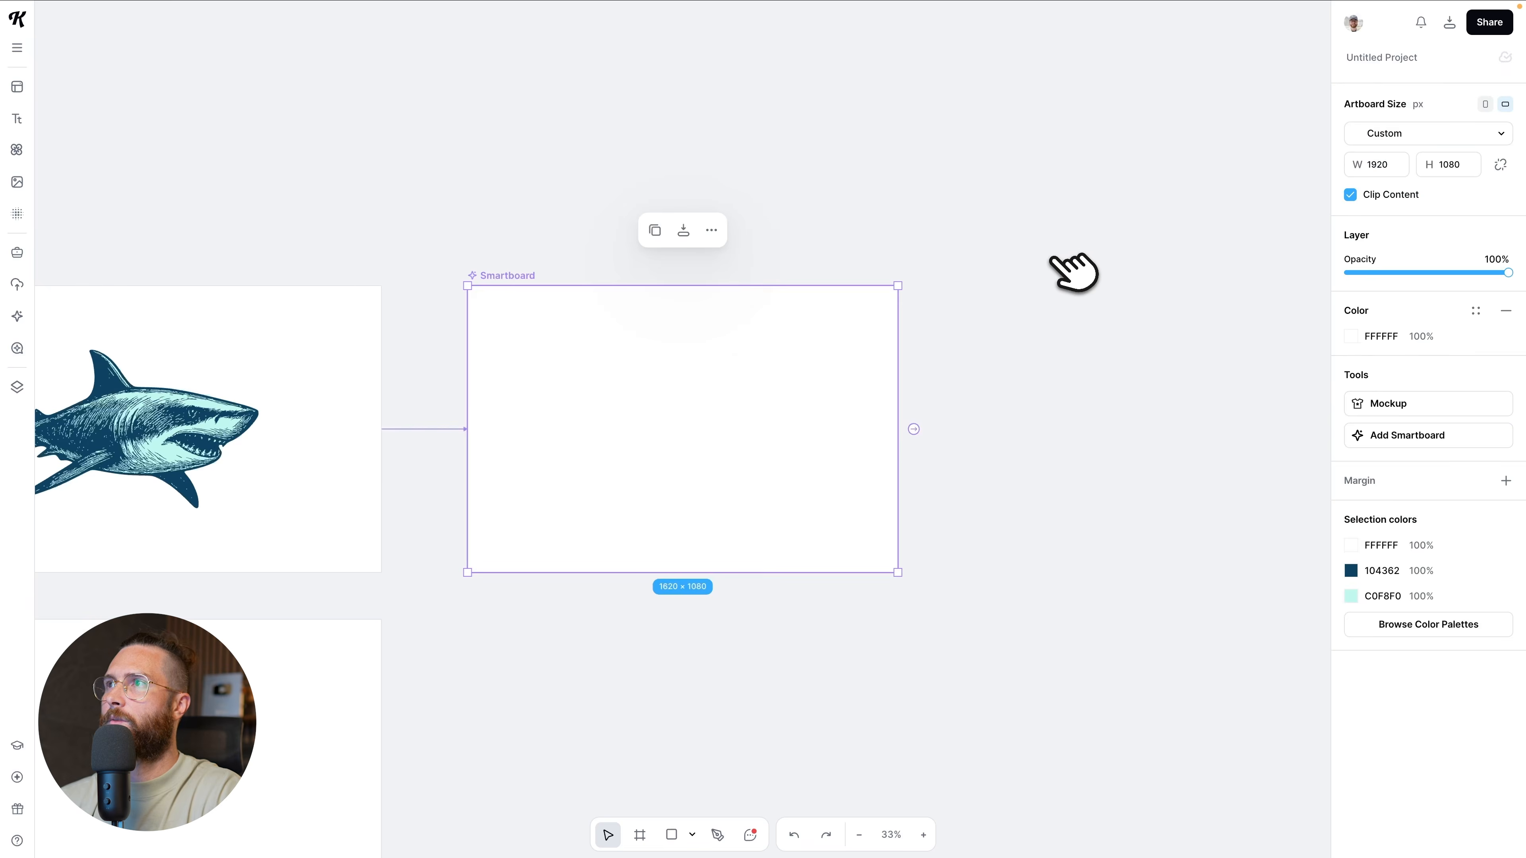
{"action": "left_click", "coordinate": [144, 485]}
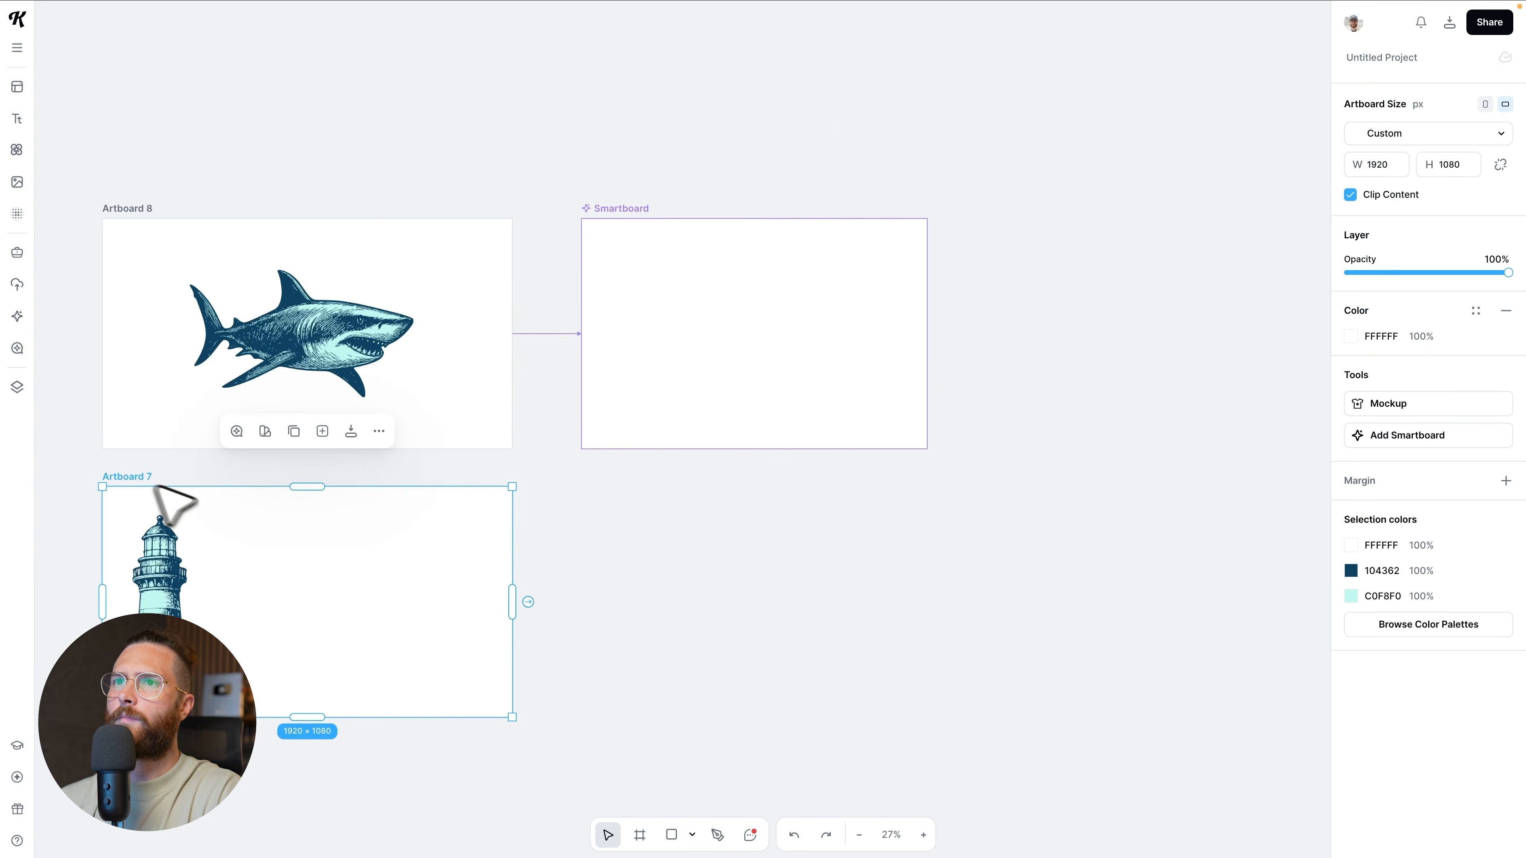
{"action": "left_click", "coordinate": [528, 601]}
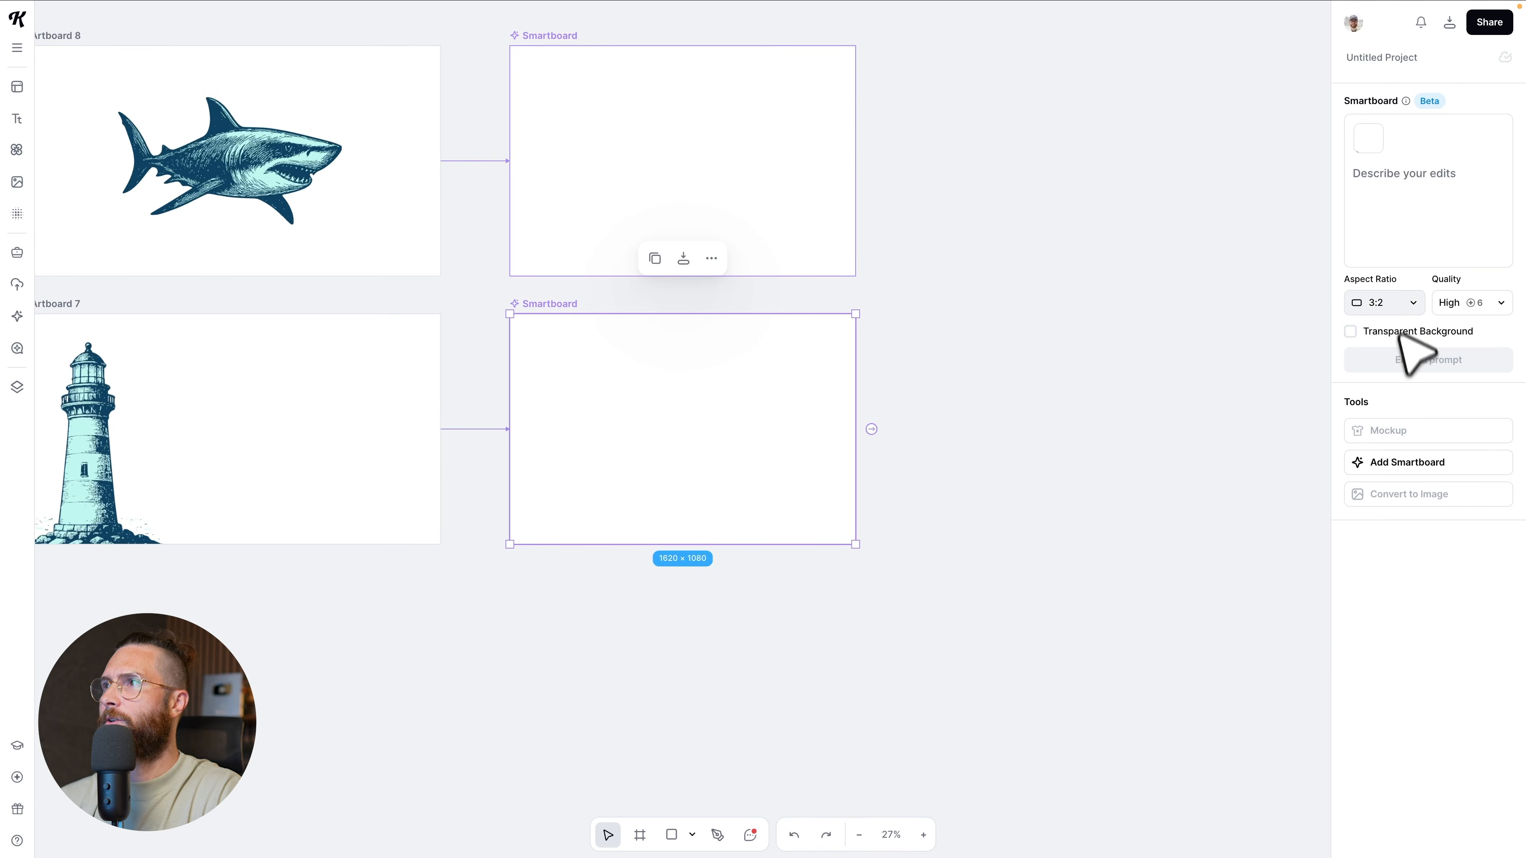
{"action": "scroll", "coordinate": [377, 396], "scroll_direction": "left", "scroll_amount": 2}
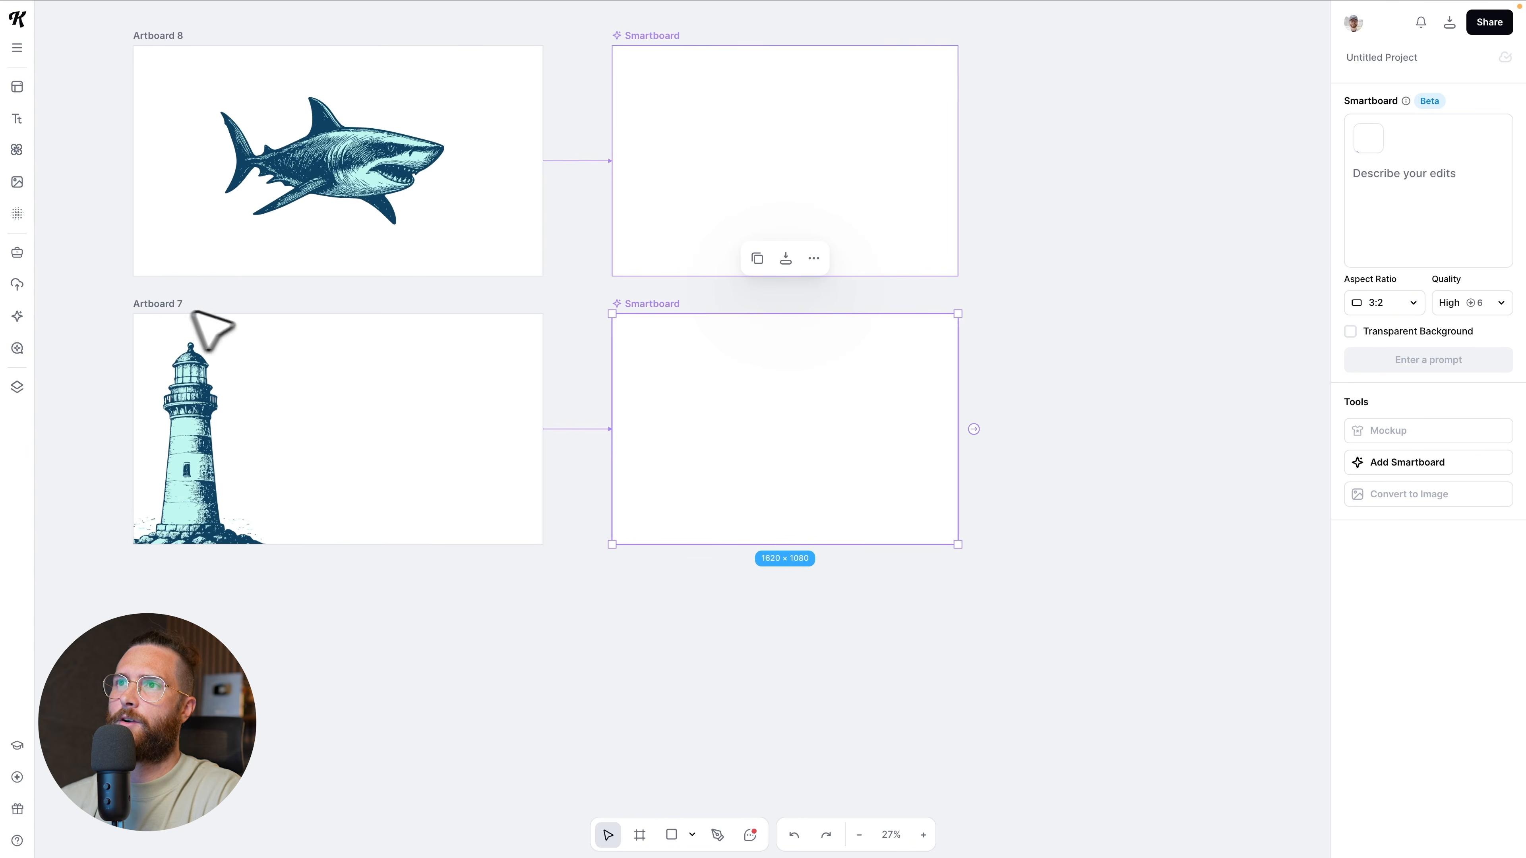
{"action": "scroll", "coordinate": [401, 385], "scroll_direction": "up", "scroll_amount": 1}
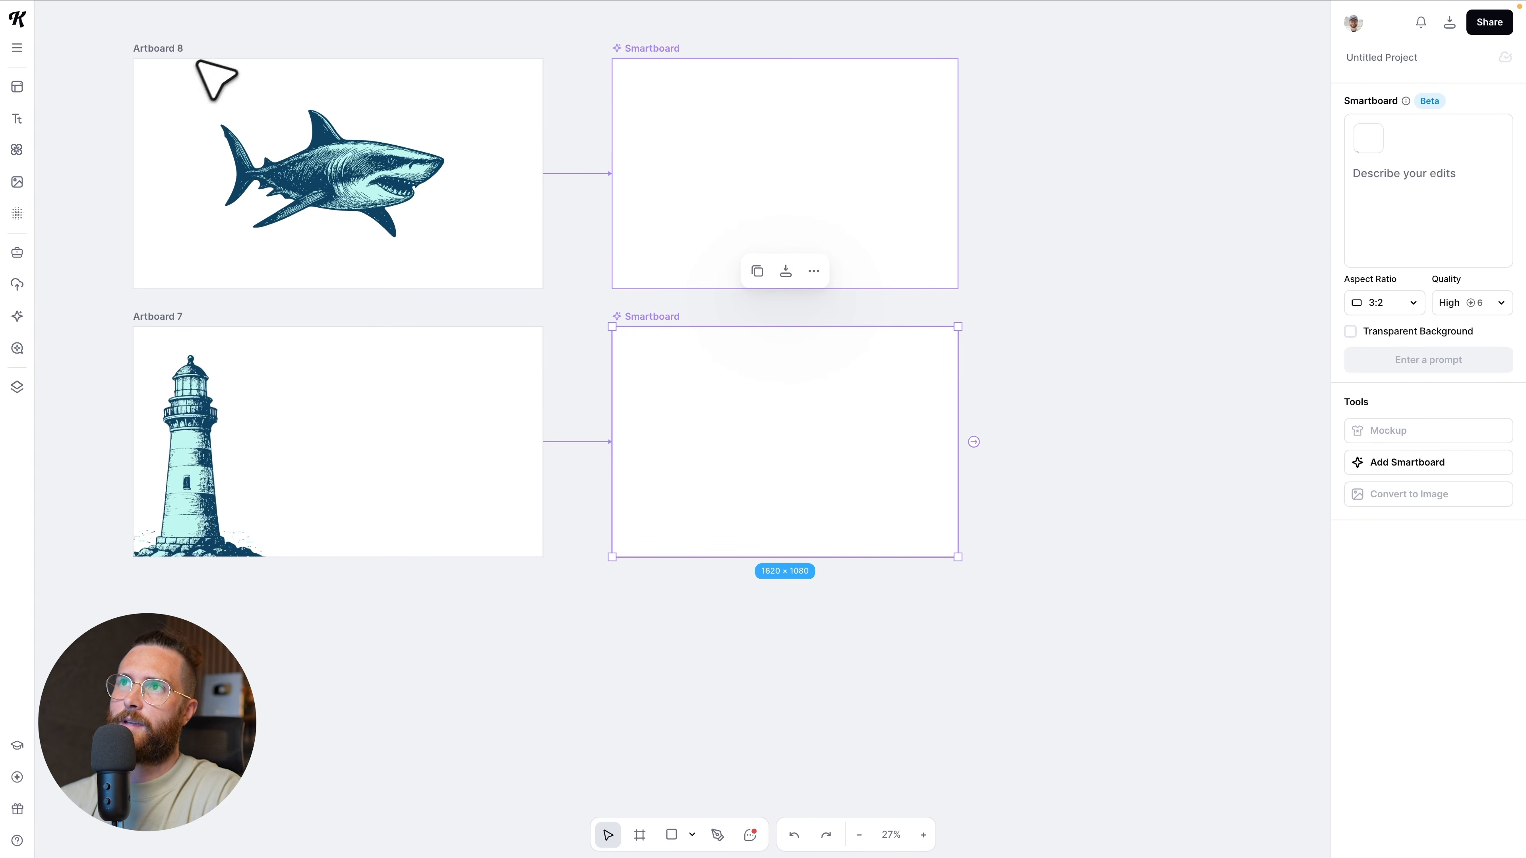
Add a headline text to the shark artboard, placing it over the shark's dorsal fin and centering it horizontally
{"action": "left_click", "coordinate": [543, 514]}
{"action": "scroll", "coordinate": [544, 517], "scroll_direction": "left", "scroll_amount": 2}
{"action": "scroll", "coordinate": [545, 552], "scroll_direction": "up", "scroll_amount": 2}
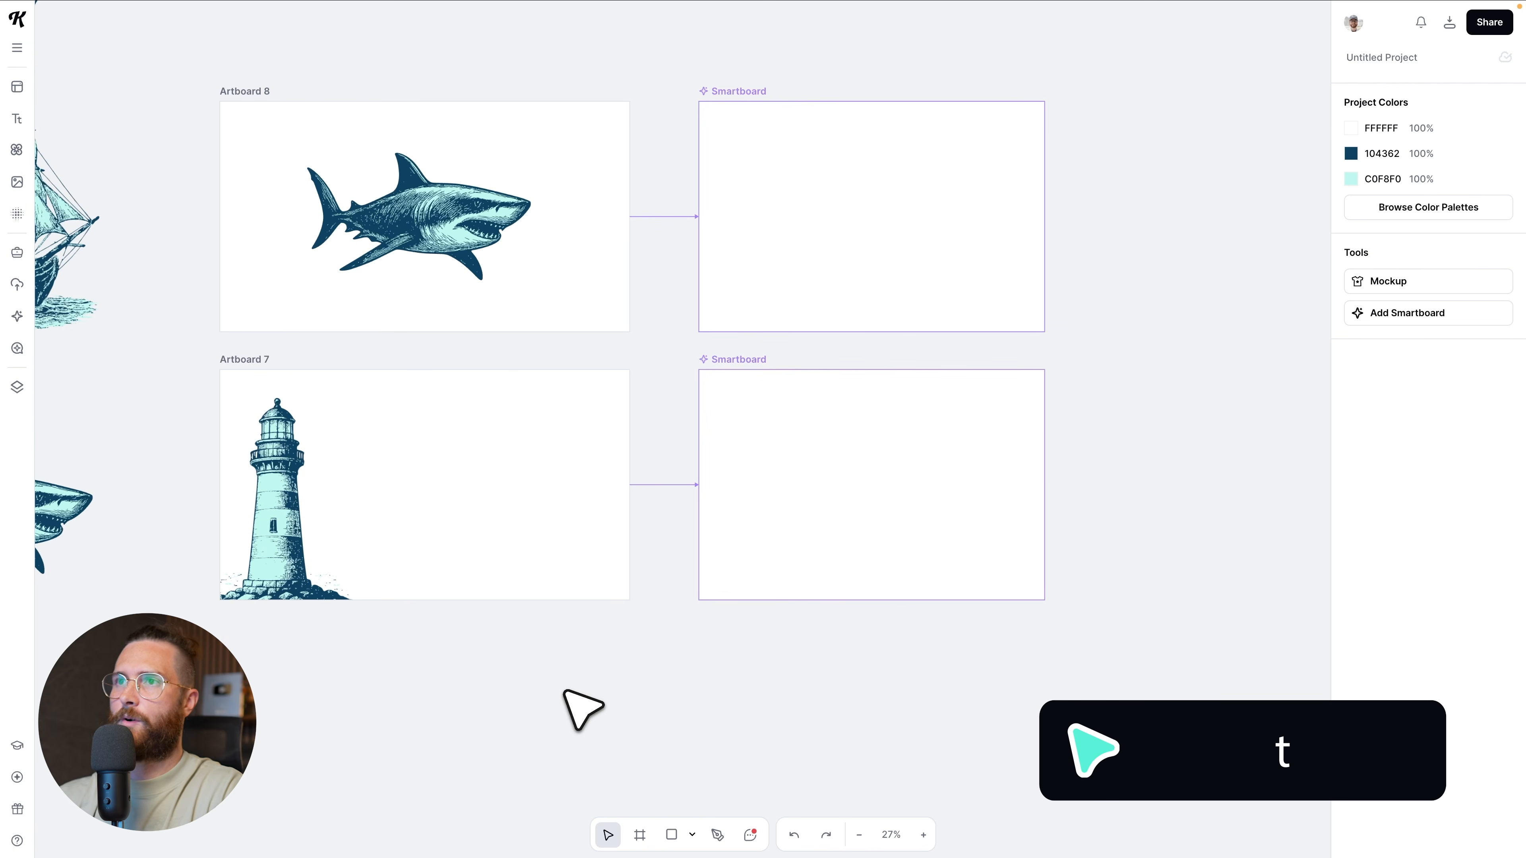
{"action": "key", "text": "t"}
{"action": "left_click", "coordinate": [640, 672]}
{"action": "left_click_drag", "start_coordinate": [619, 702], "coordinate": [532, 136]}
{"action": "left_click_drag", "start_coordinate": [484, 158], "coordinate": [471, 155]}
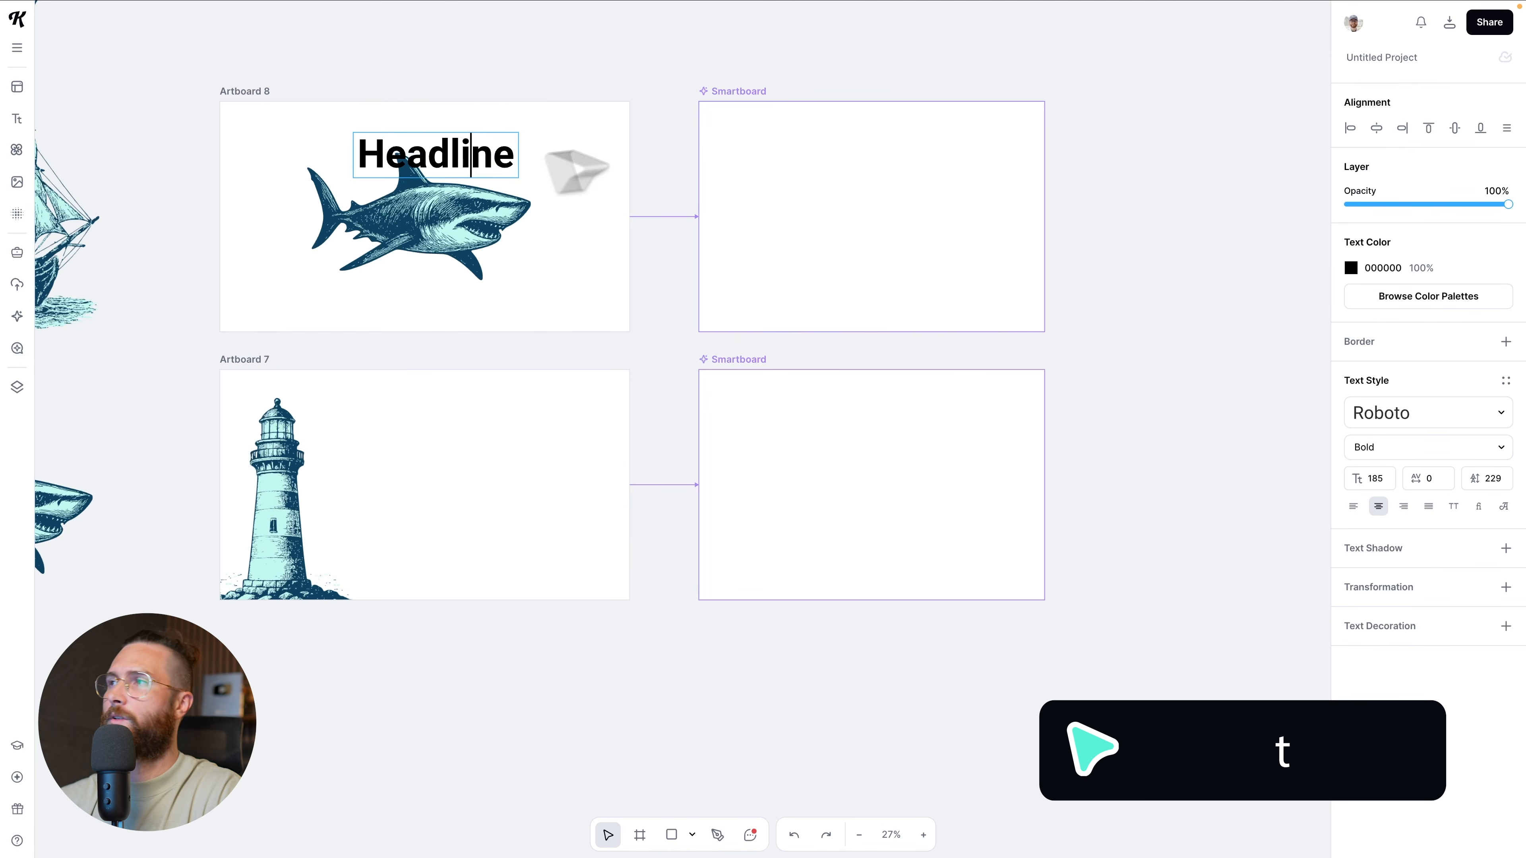
{"action": "left_click", "coordinate": [1377, 128]}
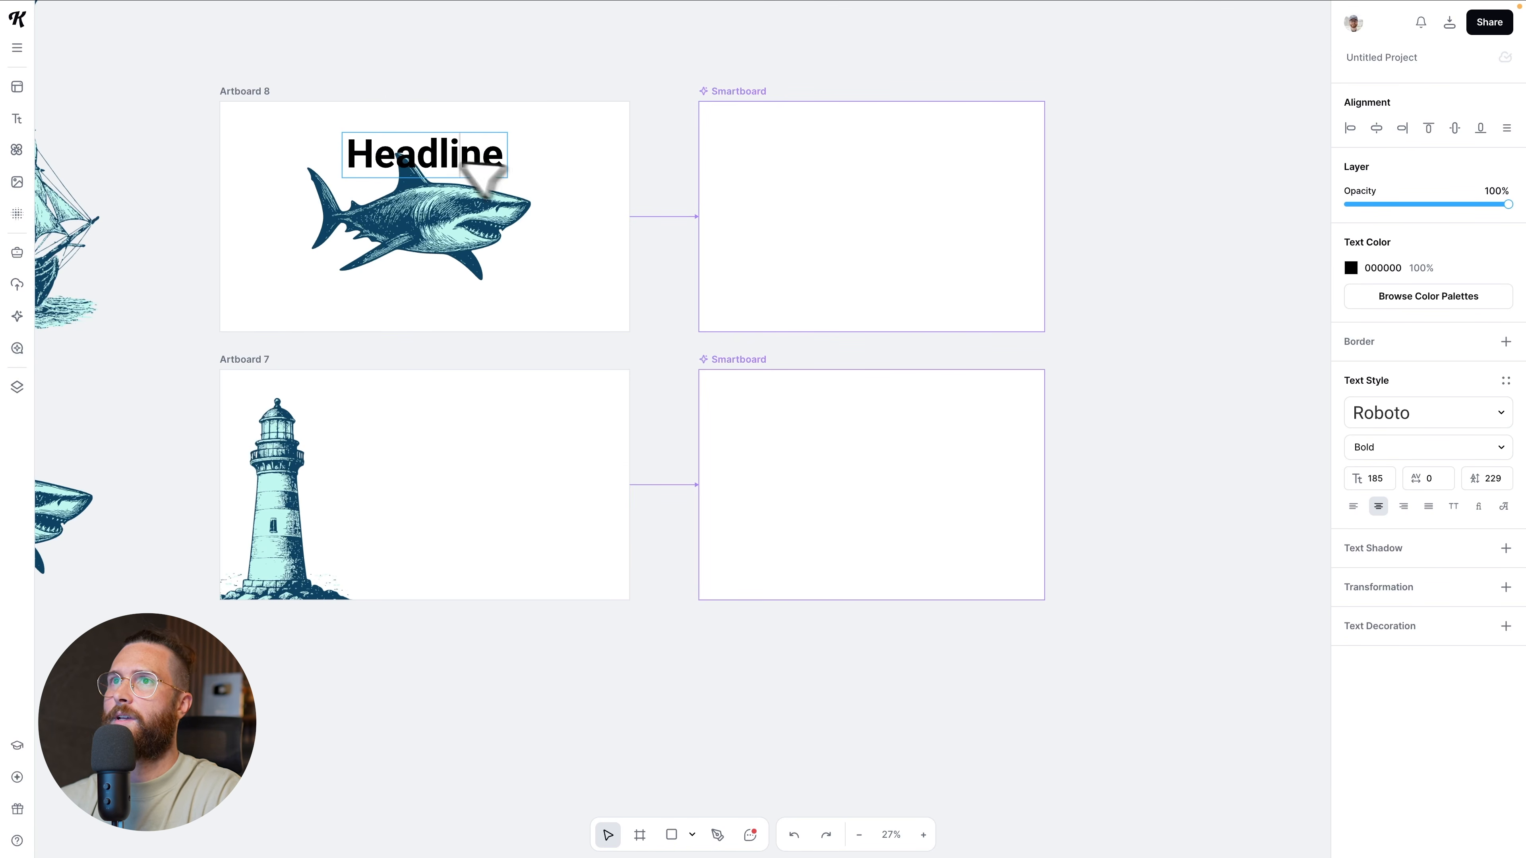
Change the shark artboard's headline to "Secrets of the Deep", widen it to fit one line and raise it above the shark
{"action": "double_click", "coordinate": [430, 156]}
{"action": "type", "text": "Secr"}
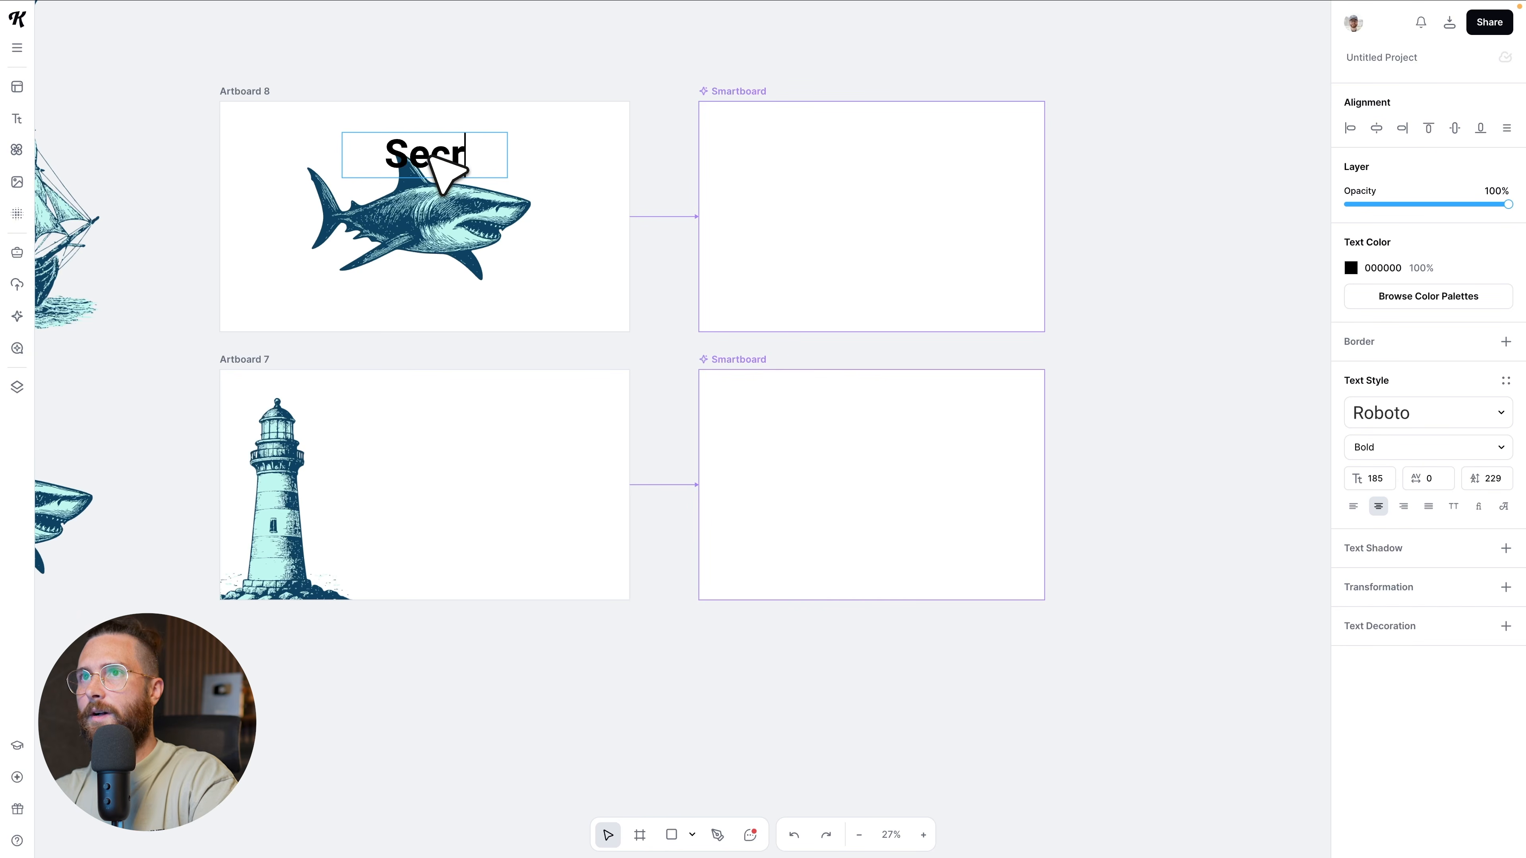
{"action": "type", "text": "ets of the De"}
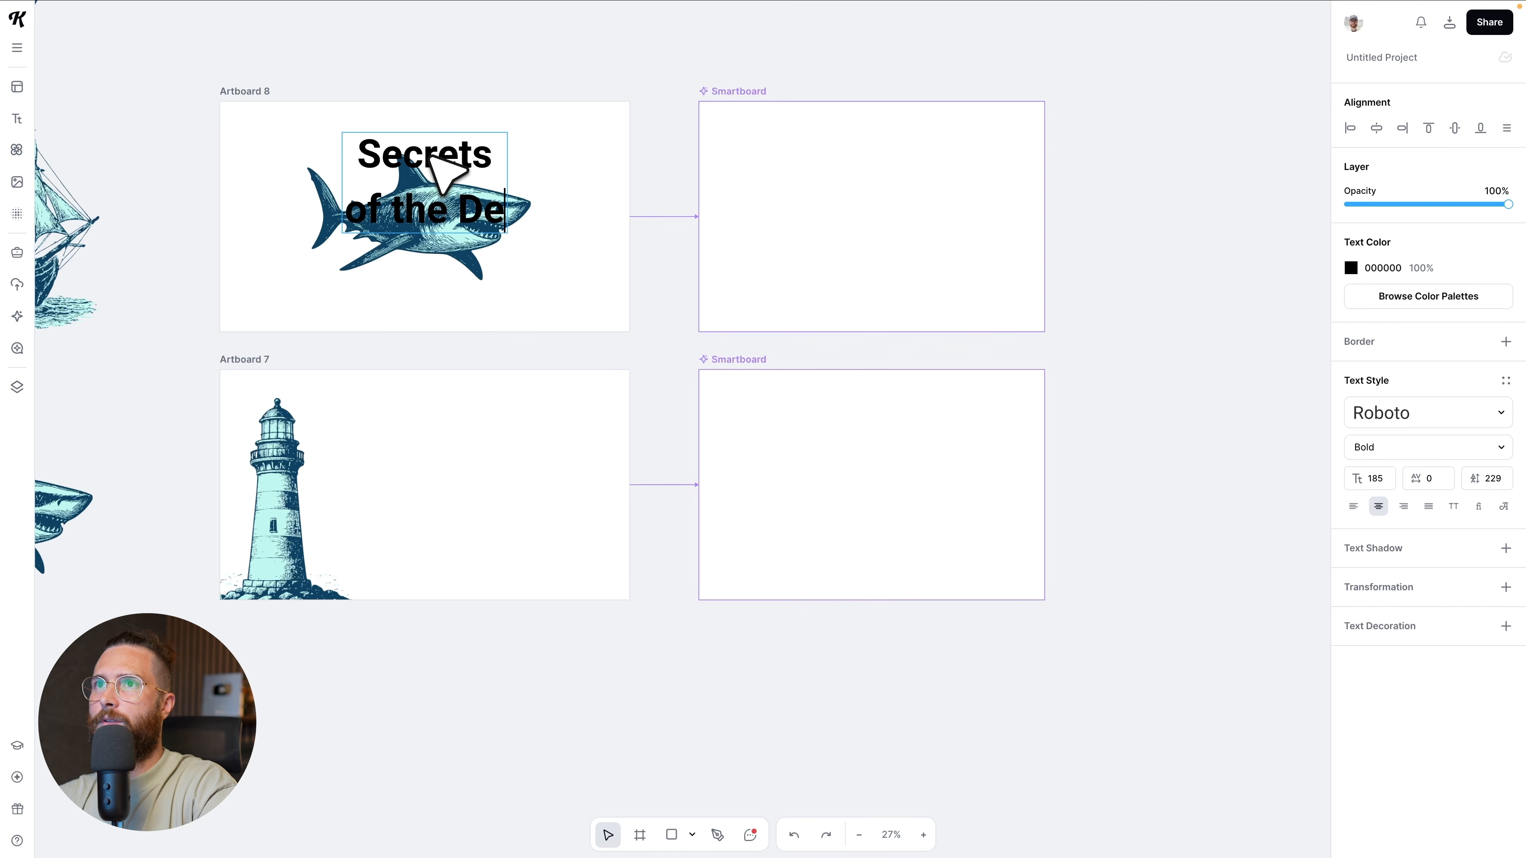
{"action": "type", "text": "ep"}
{"action": "key", "text": "Escape"}
{"action": "left_click_drag", "start_coordinate": [575, 211], "coordinate": [566, 142]}
{"action": "left_click", "coordinate": [566, 142]}
{"action": "key", "text": "Escape"}
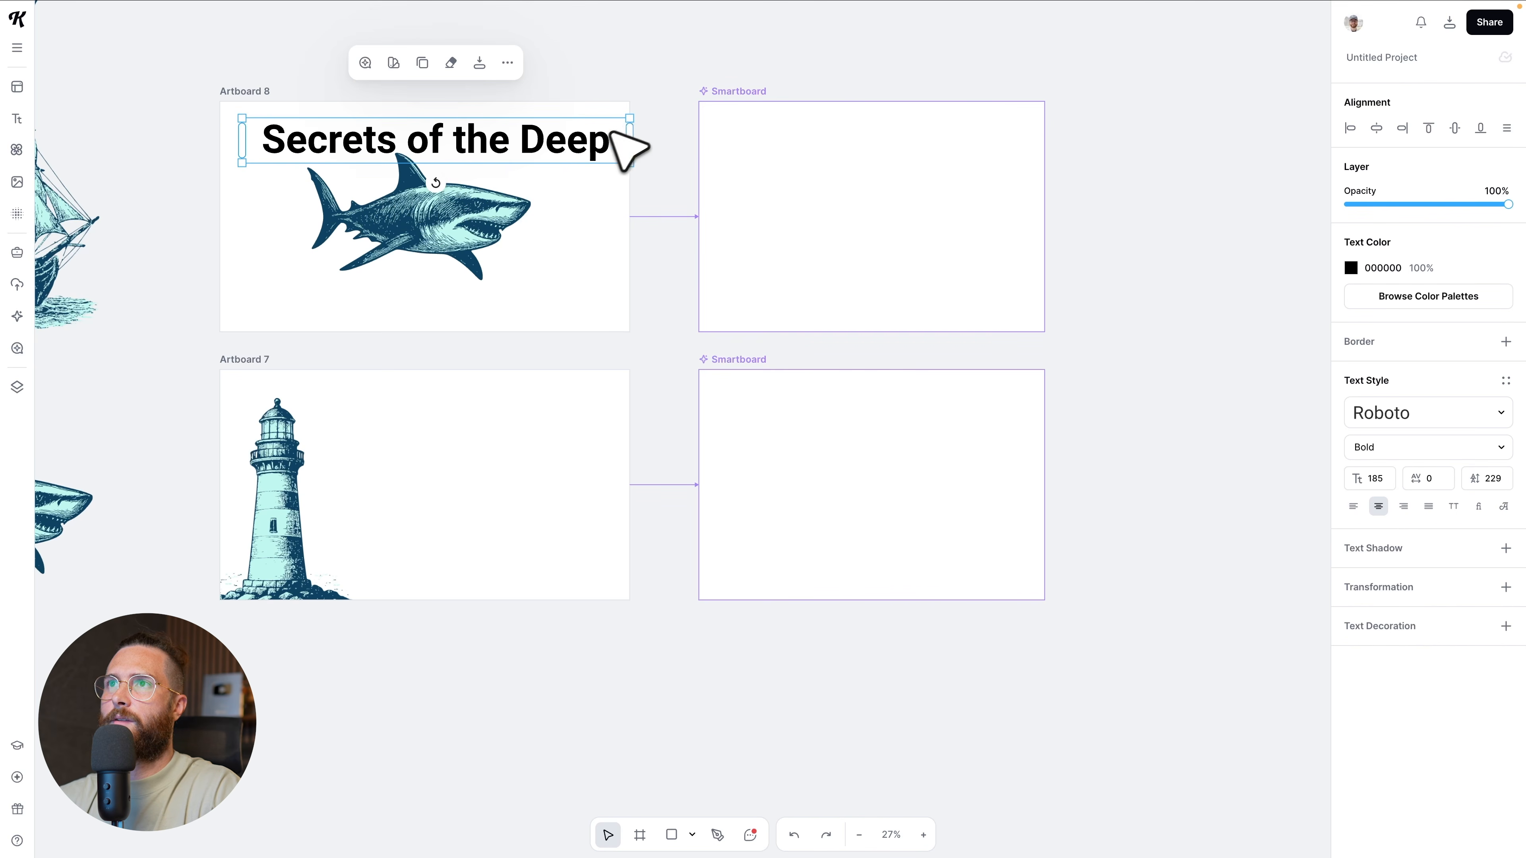
Scale the headline down to size 168 and copy it beneath the shark, rewriting the copy as the author's byline
{"action": "left_click", "coordinate": [623, 126]}
{"action": "left_click_drag", "start_coordinate": [628, 120], "coordinate": [554, 289]}
{"action": "left_click", "coordinate": [554, 289]}
{"action": "type", "text": "aep"}
{"action": "key", "text": "ctrl+a"}
{"action": "type", "text": "b"}
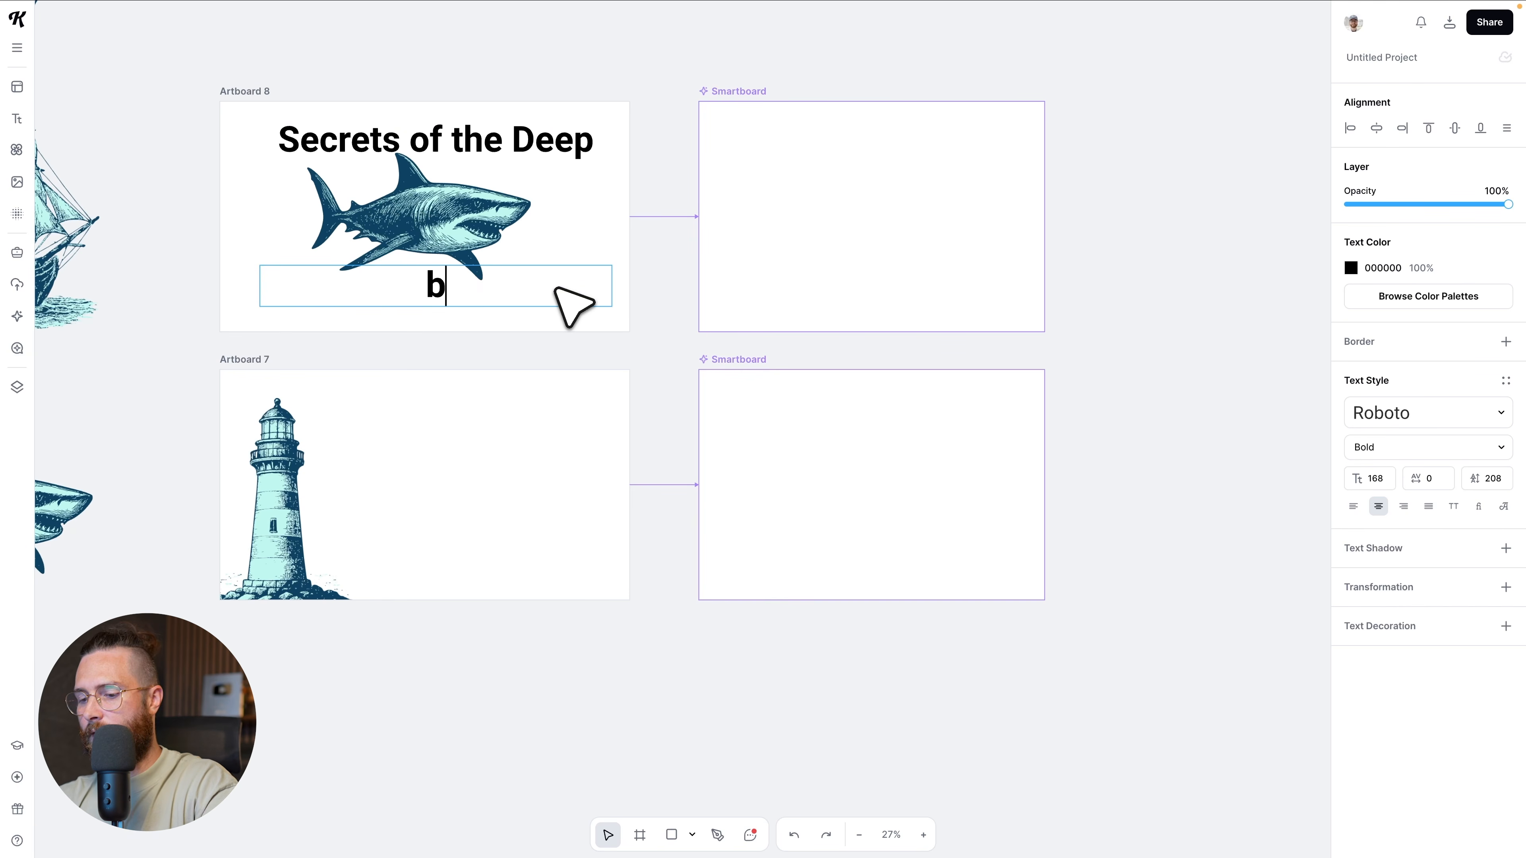
{"action": "type", "text": "y Drew from Kittl"}
Shrink the byline to size 91, centered beneath the shark, and nudge the shark slightly down between the two texts
{"action": "key", "text": "Escape"}
{"action": "left_click_drag", "start_coordinate": [613, 269], "coordinate": [484, 303]}
{"action": "left_click_drag", "start_coordinate": [464, 230], "coordinate": [465, 239]}
{"action": "left_click", "coordinate": [481, 304]}
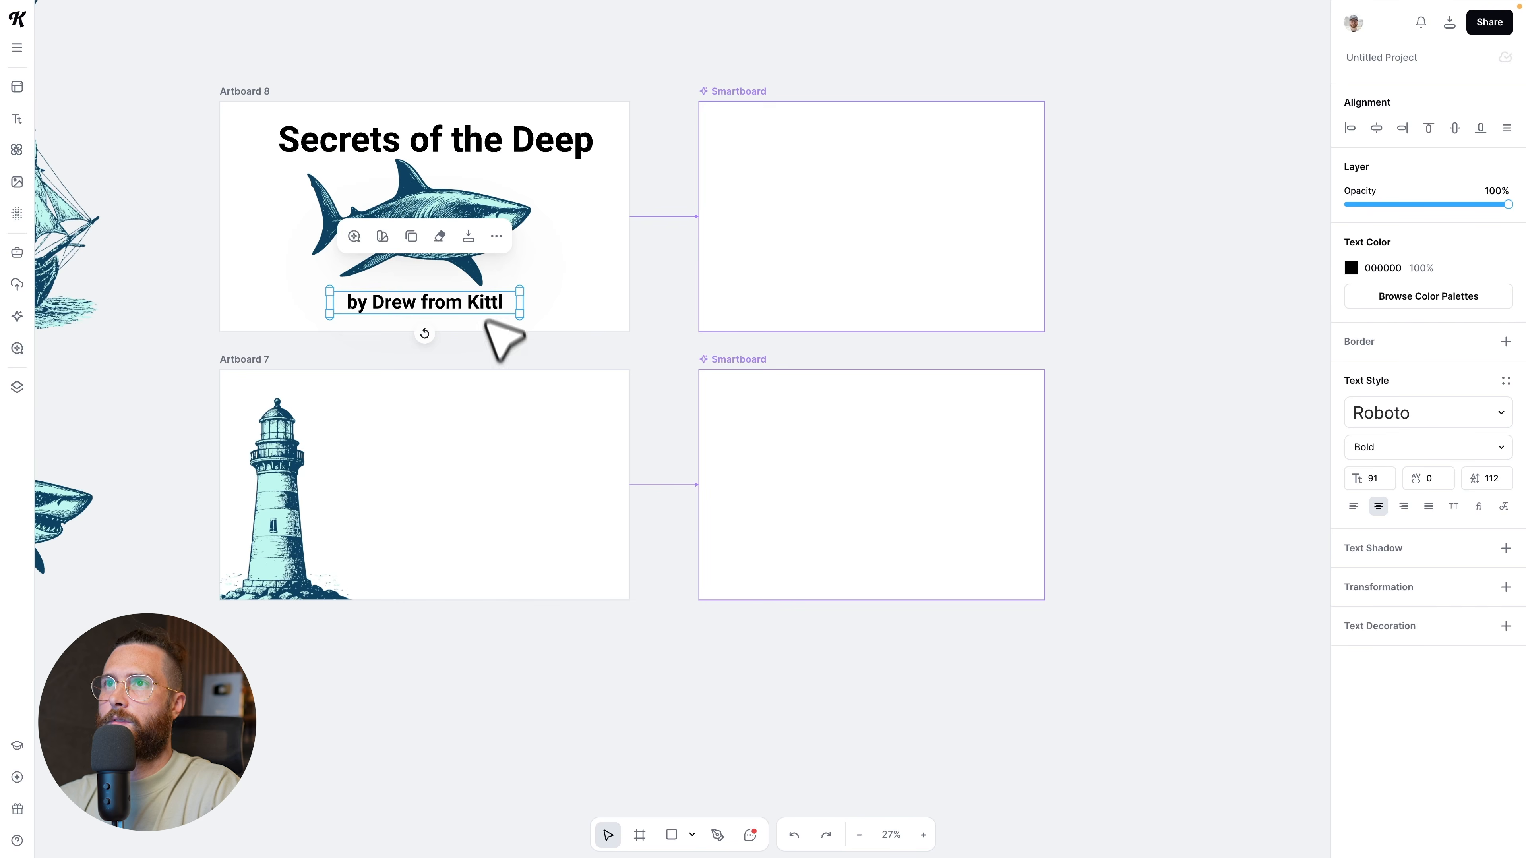
Copy the headline beside the lighthouse as left-aligned text reading "Looking for the light", enlarged and wrapped onto two lines
{"action": "left_click", "coordinate": [520, 142]}
{"action": "left_click_drag", "start_coordinate": [521, 144], "coordinate": [528, 443], "text": "alt"}
{"action": "double_click", "coordinate": [568, 452]}
{"action": "left_click", "coordinate": [593, 511]}
{"action": "double_click", "coordinate": [517, 448]}
{"action": "type", "text": "Looking for the light"}
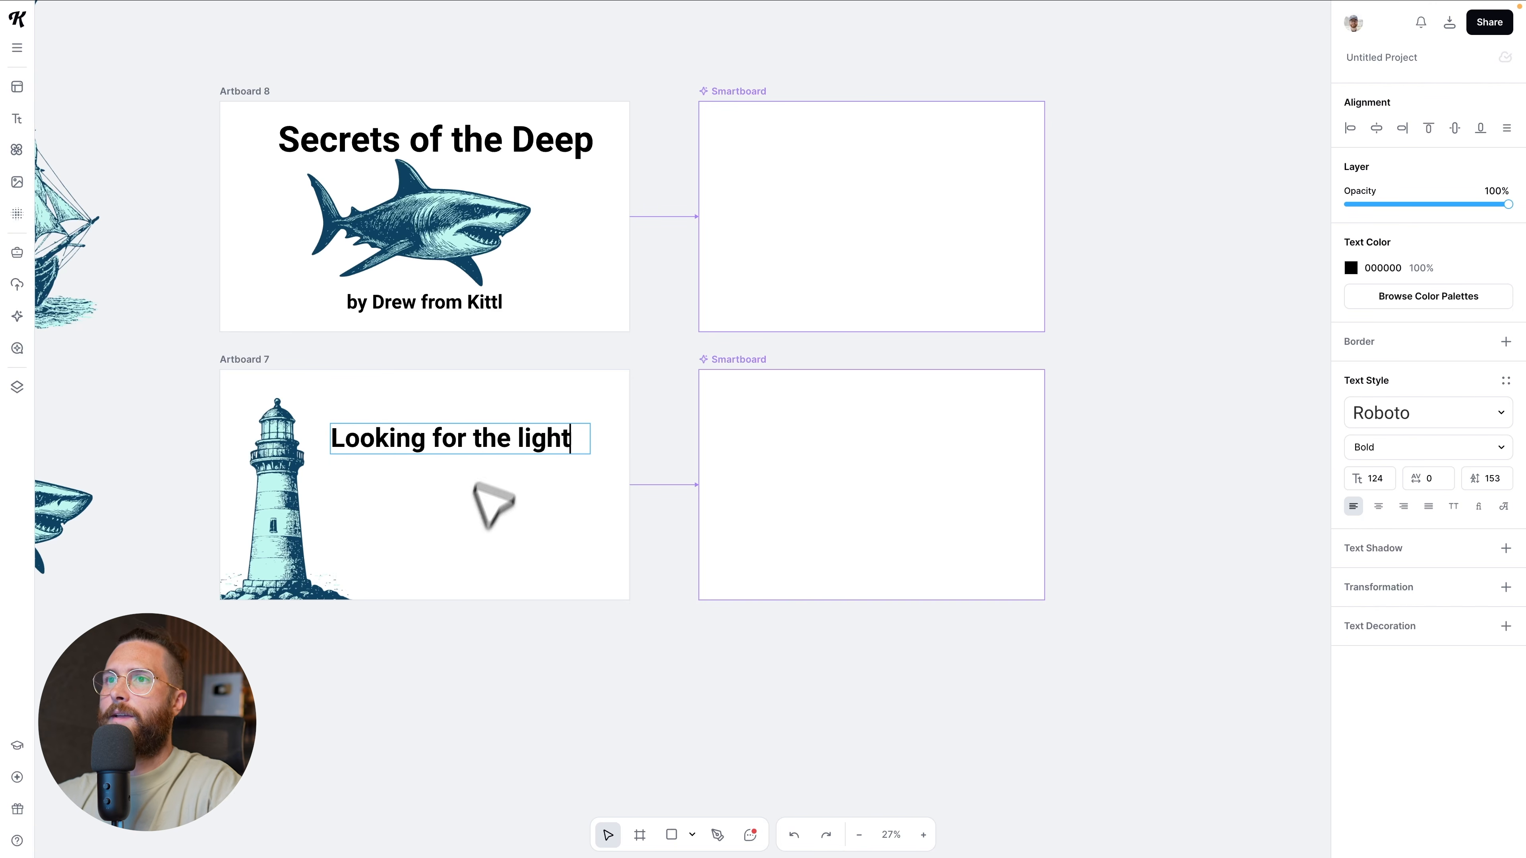
{"action": "left_click", "coordinate": [514, 442]}
{"action": "left_click_drag", "start_coordinate": [591, 440], "coordinate": [580, 511]}
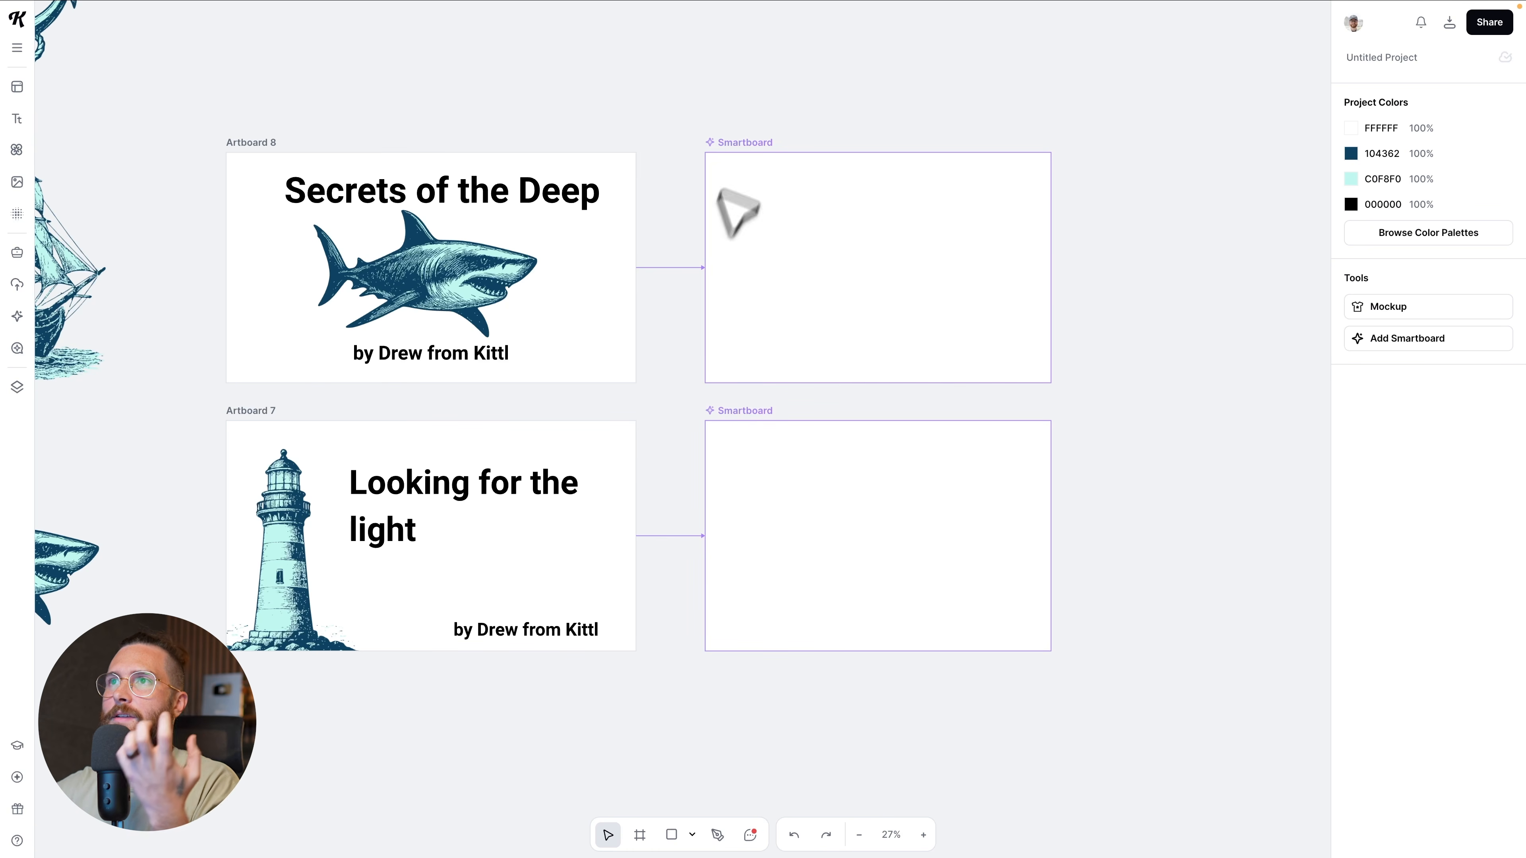
Read through the shark Smartboard's prompt, checking its instructions for the title lettering, shark position, background and subtext
{"action": "left_click", "coordinate": [741, 142]}
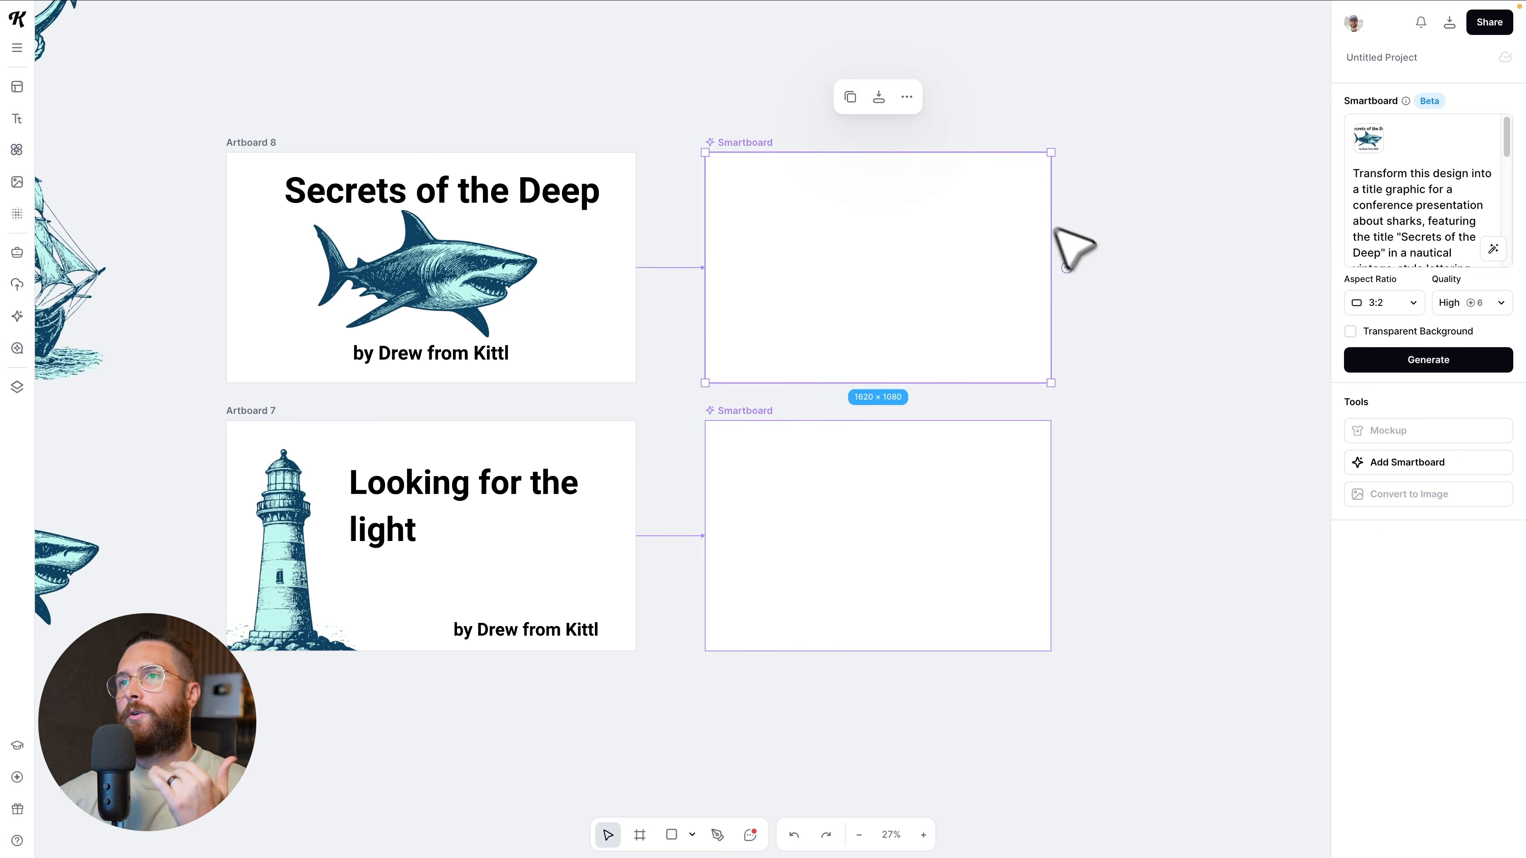
{"action": "scroll", "coordinate": [1475, 232], "scroll_direction": "down", "scroll_amount": 2}
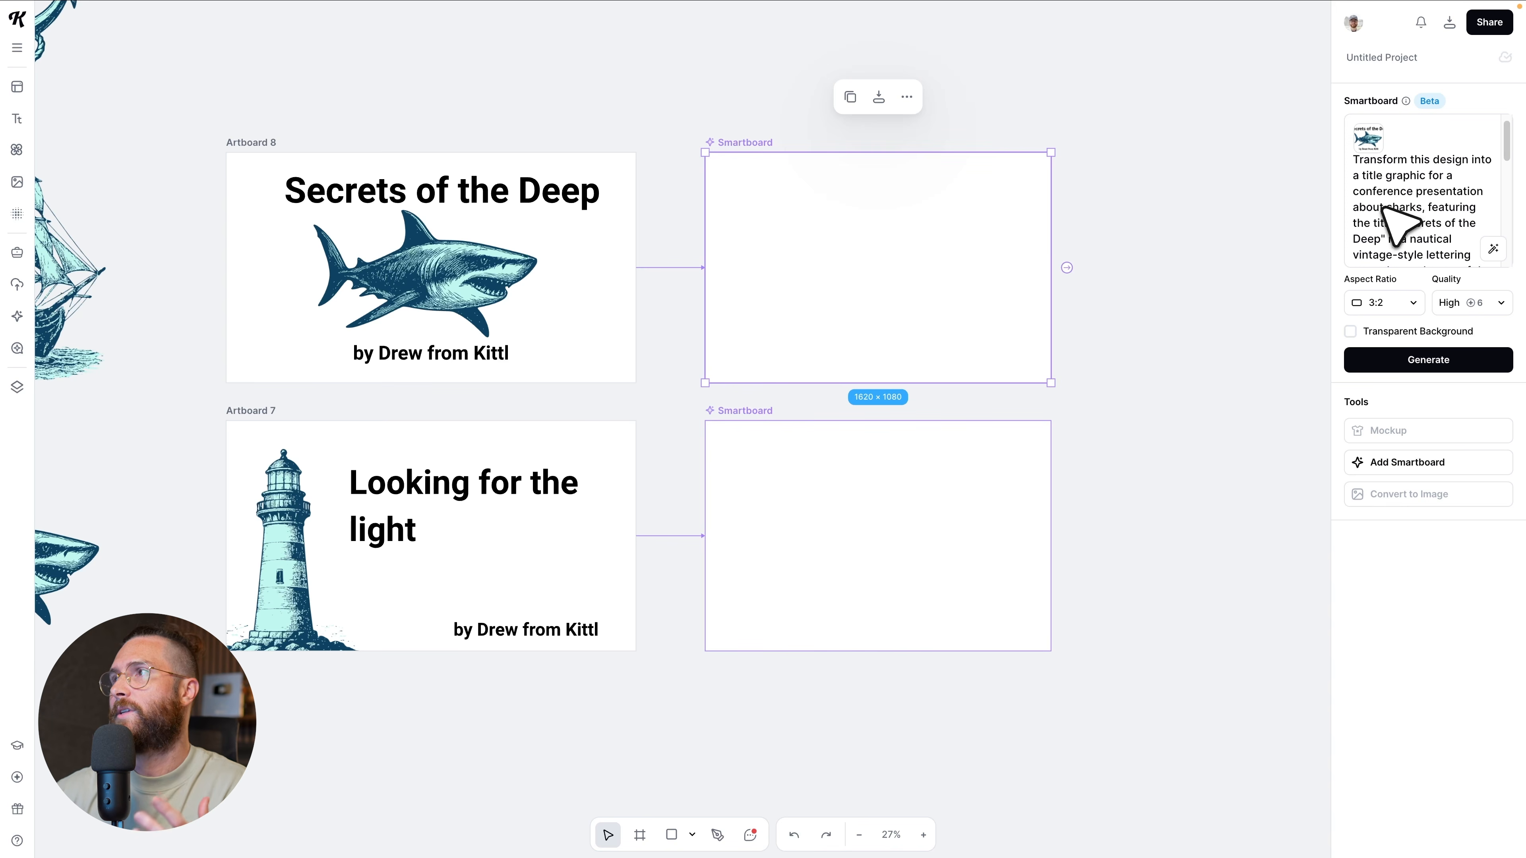
{"action": "scroll", "coordinate": [1433, 237], "scroll_direction": "down", "scroll_amount": 1}
{"action": "scroll", "coordinate": [1437, 240], "scroll_direction": "down", "scroll_amount": 1}
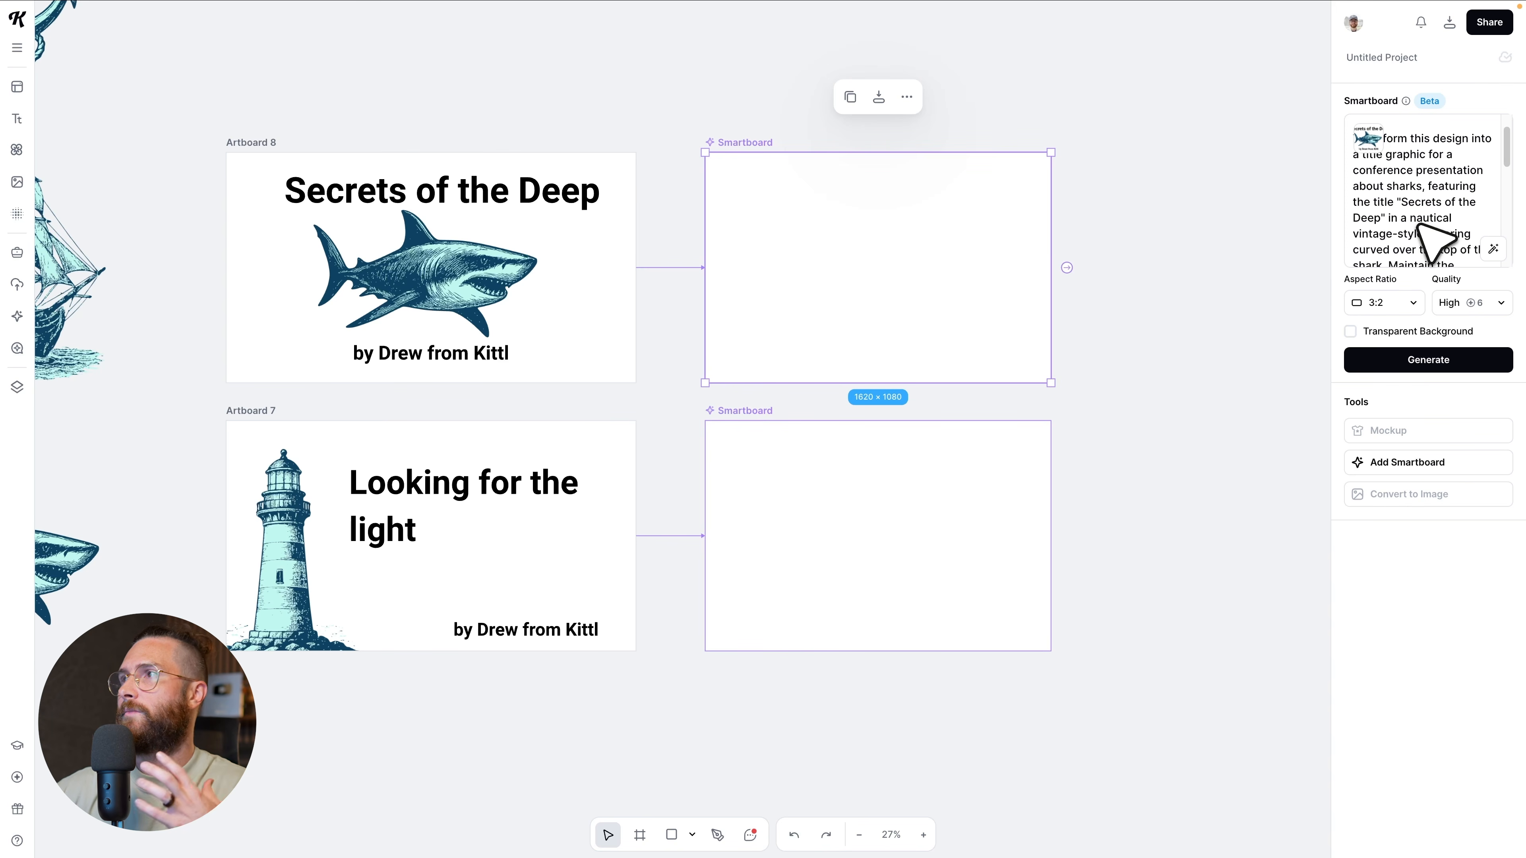
{"action": "scroll", "coordinate": [1407, 221], "scroll_direction": "up", "scroll_amount": 2}
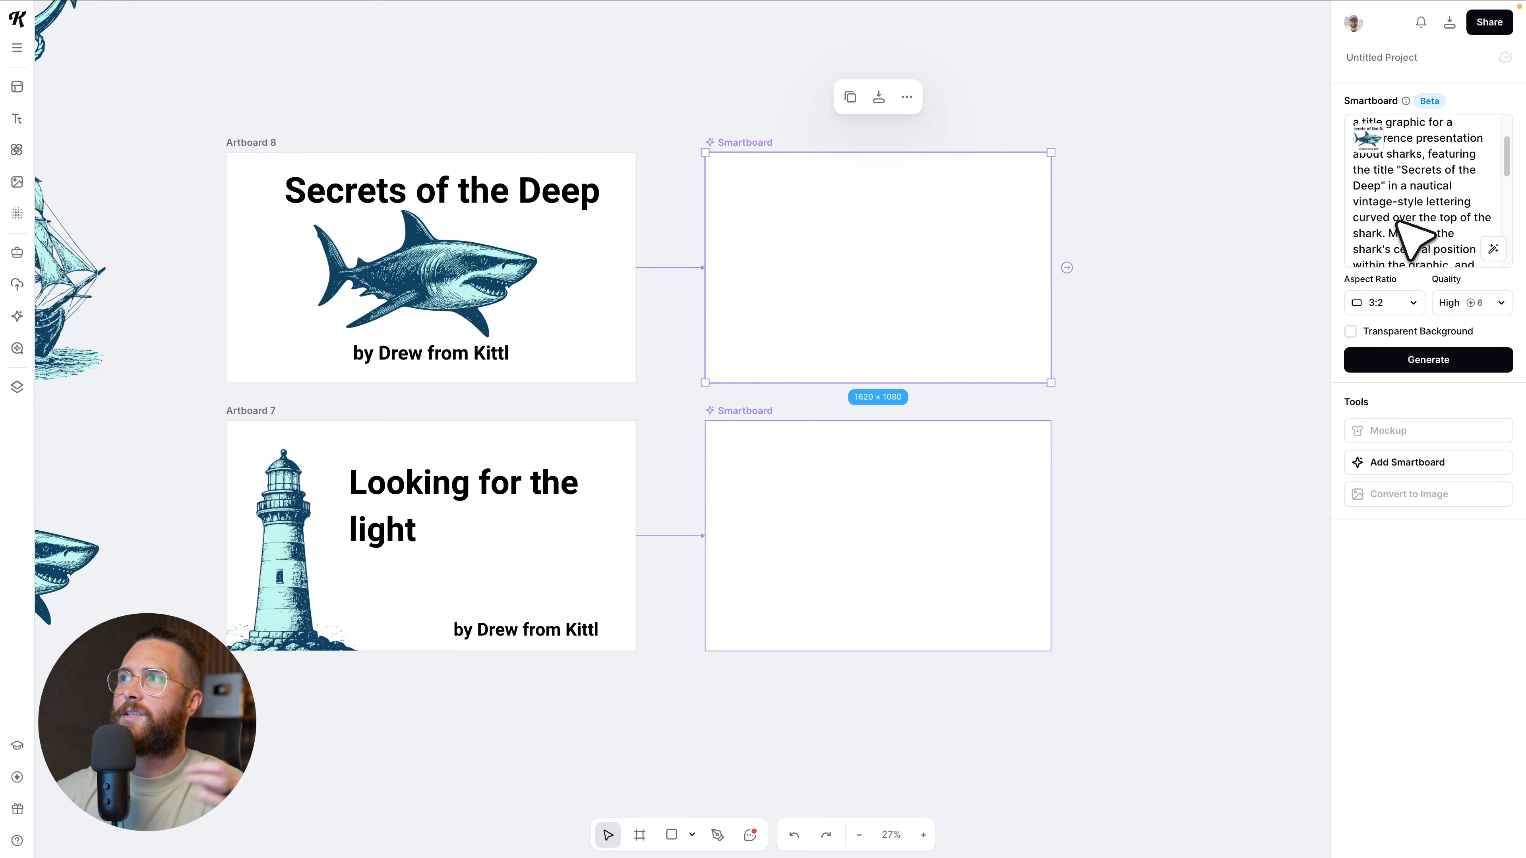
{"action": "scroll", "coordinate": [1466, 244], "scroll_direction": "down", "scroll_amount": 3}
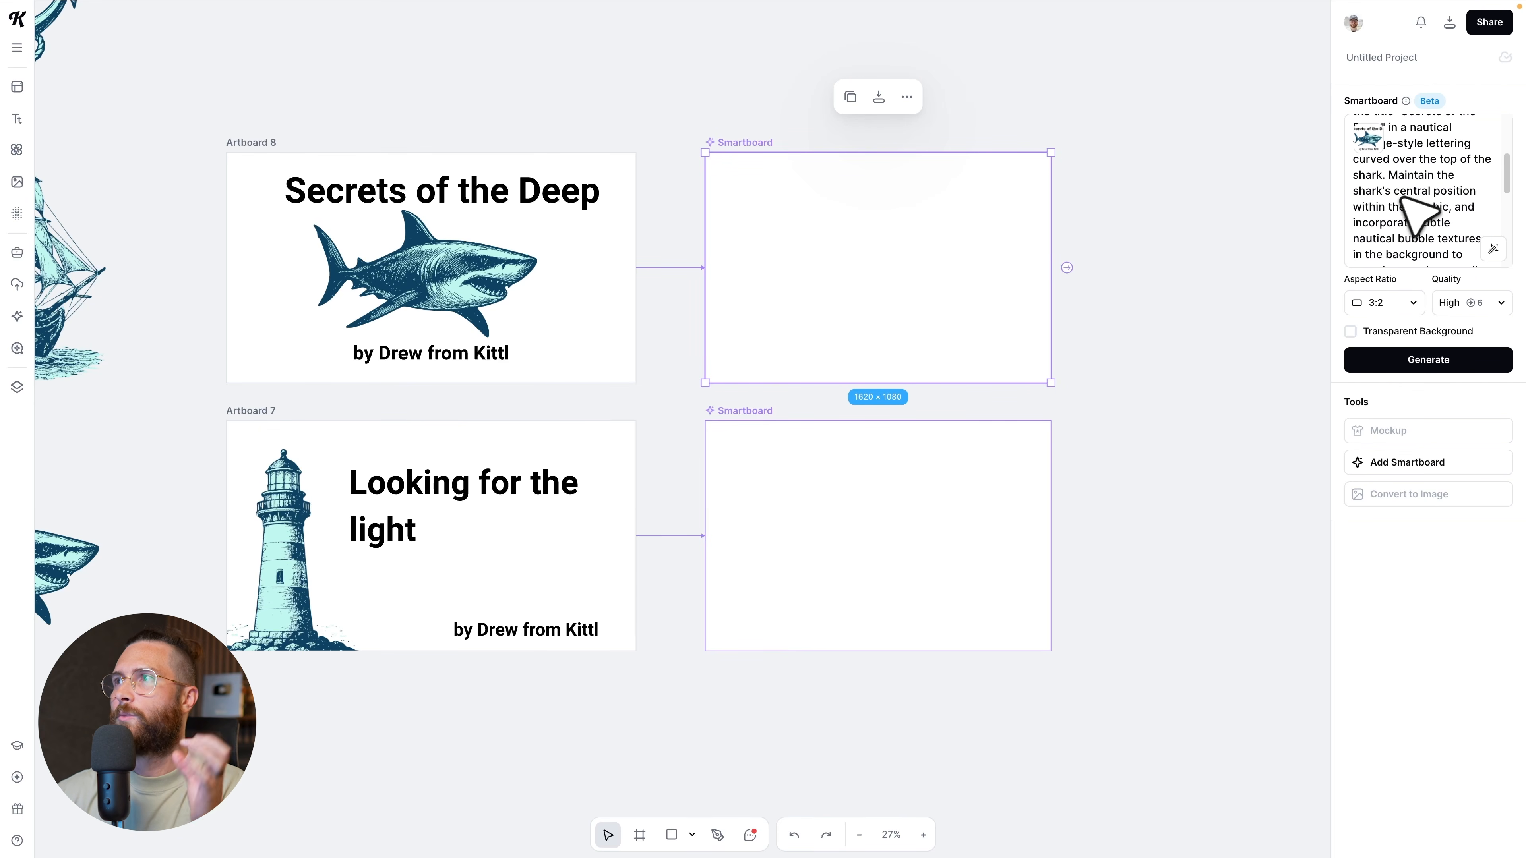
{"action": "scroll", "coordinate": [1415, 235], "scroll_direction": "down", "scroll_amount": 2}
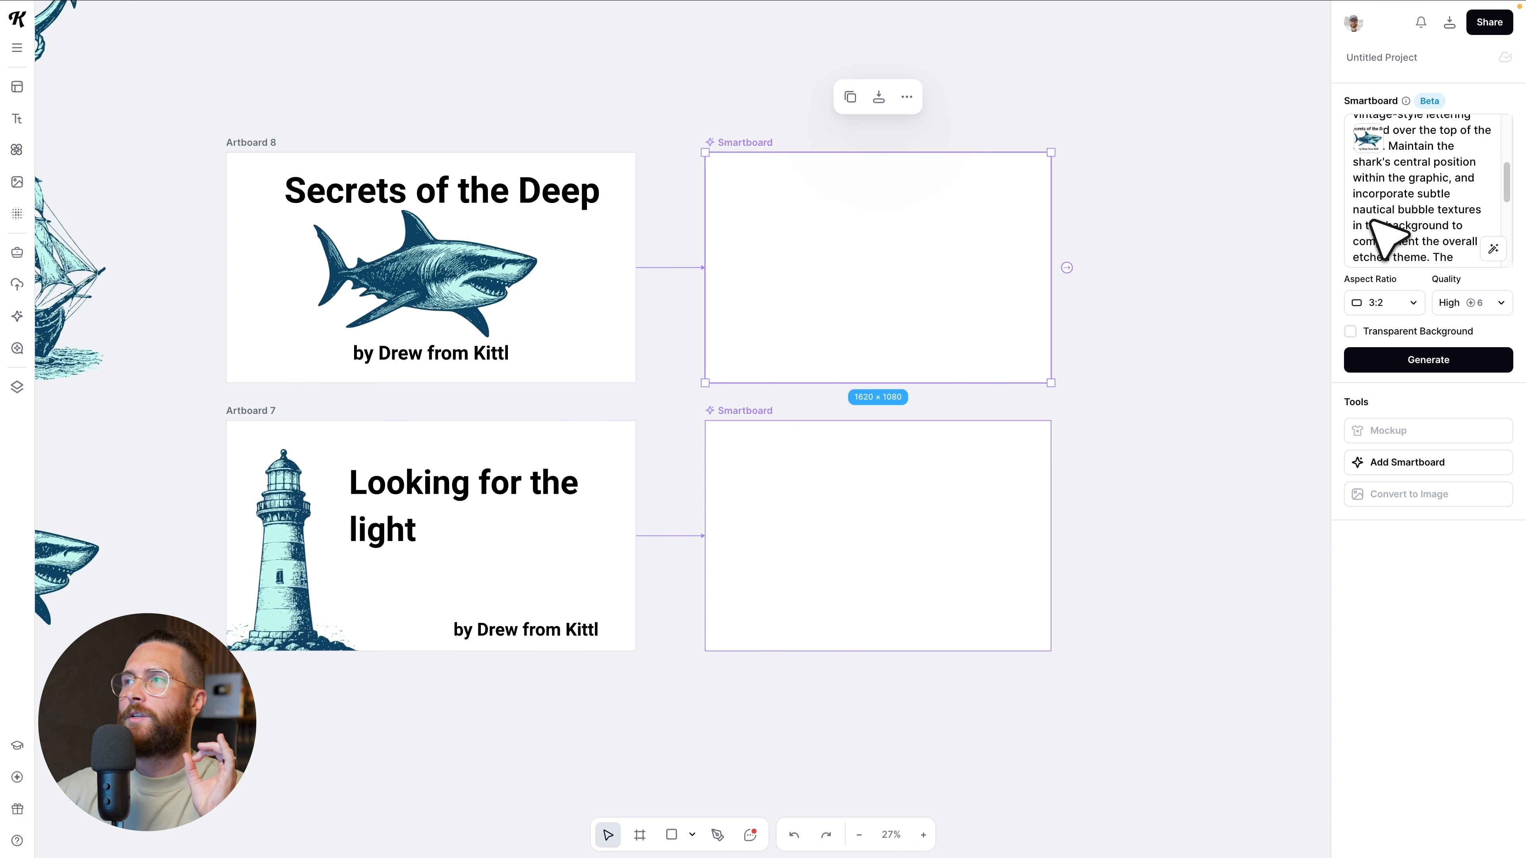
{"action": "scroll", "coordinate": [1376, 221], "scroll_direction": "down", "scroll_amount": 3}
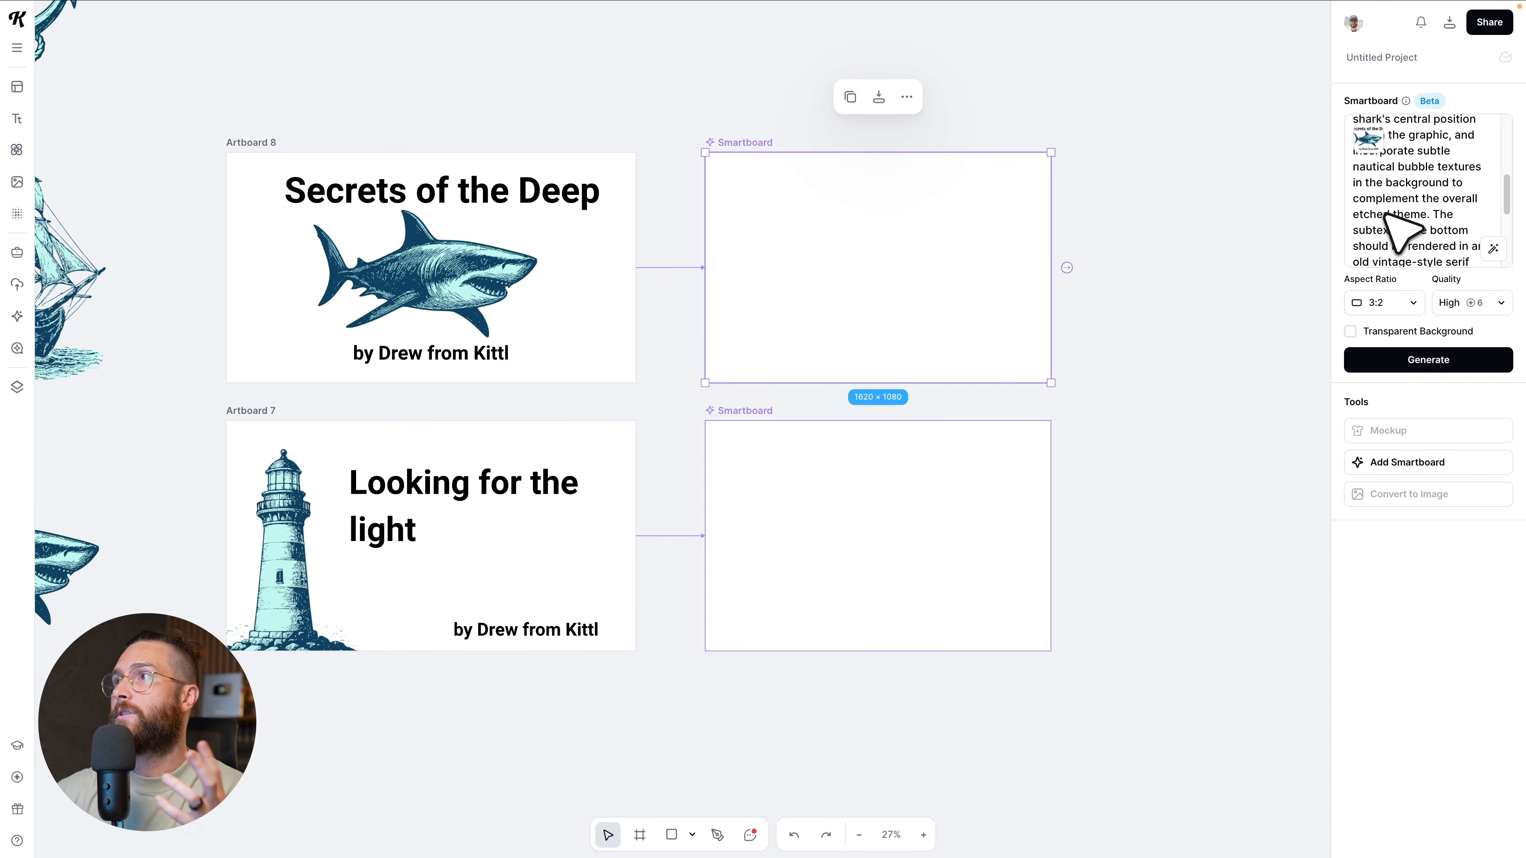
{"action": "scroll", "coordinate": [1418, 217], "scroll_direction": "down", "scroll_amount": 2}
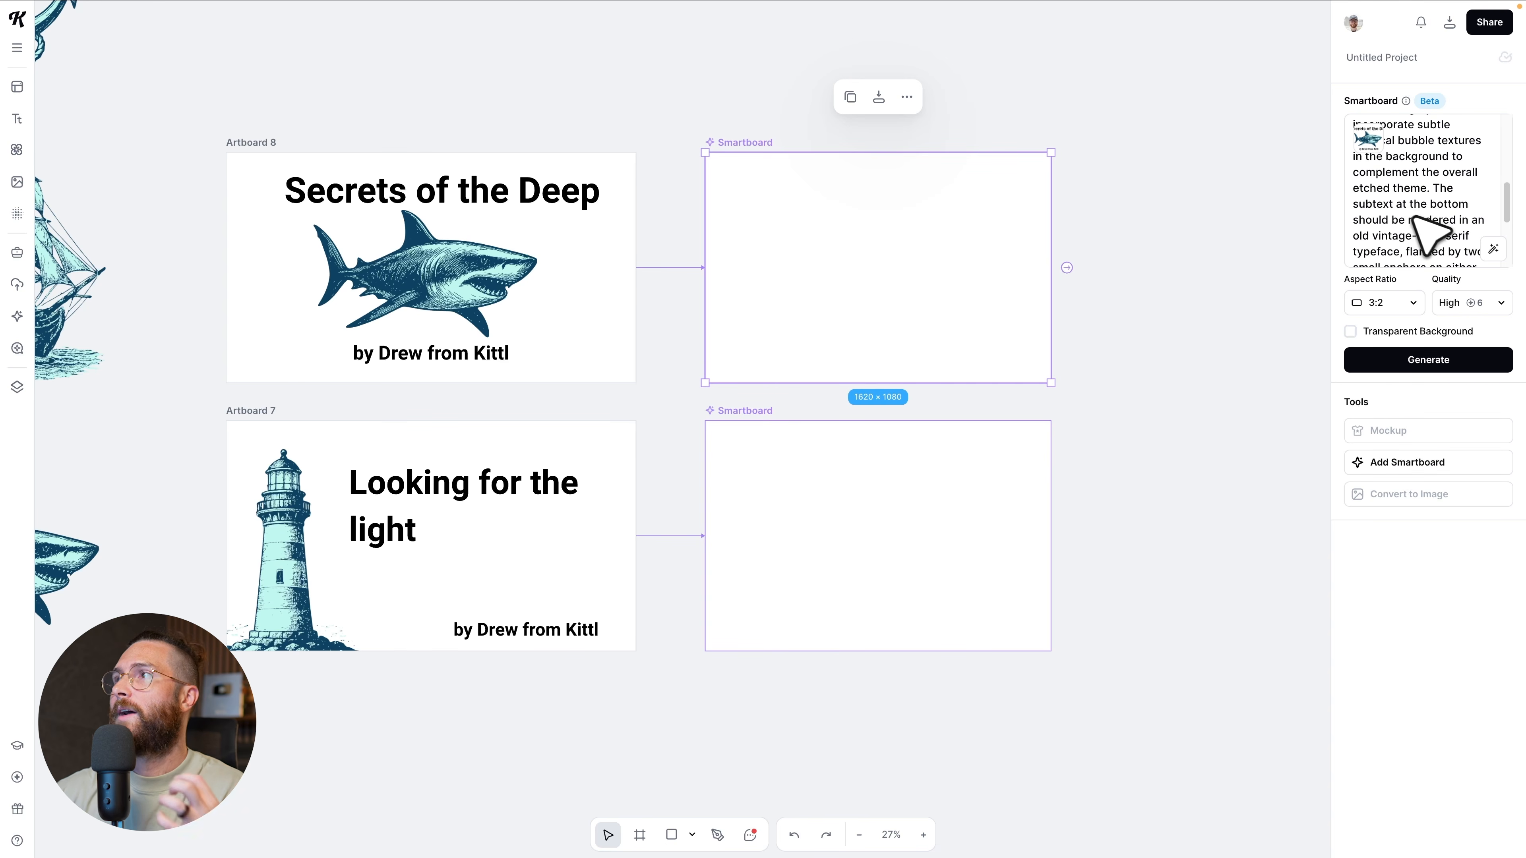
{"action": "scroll", "coordinate": [1442, 207], "scroll_direction": "down", "scroll_amount": 1}
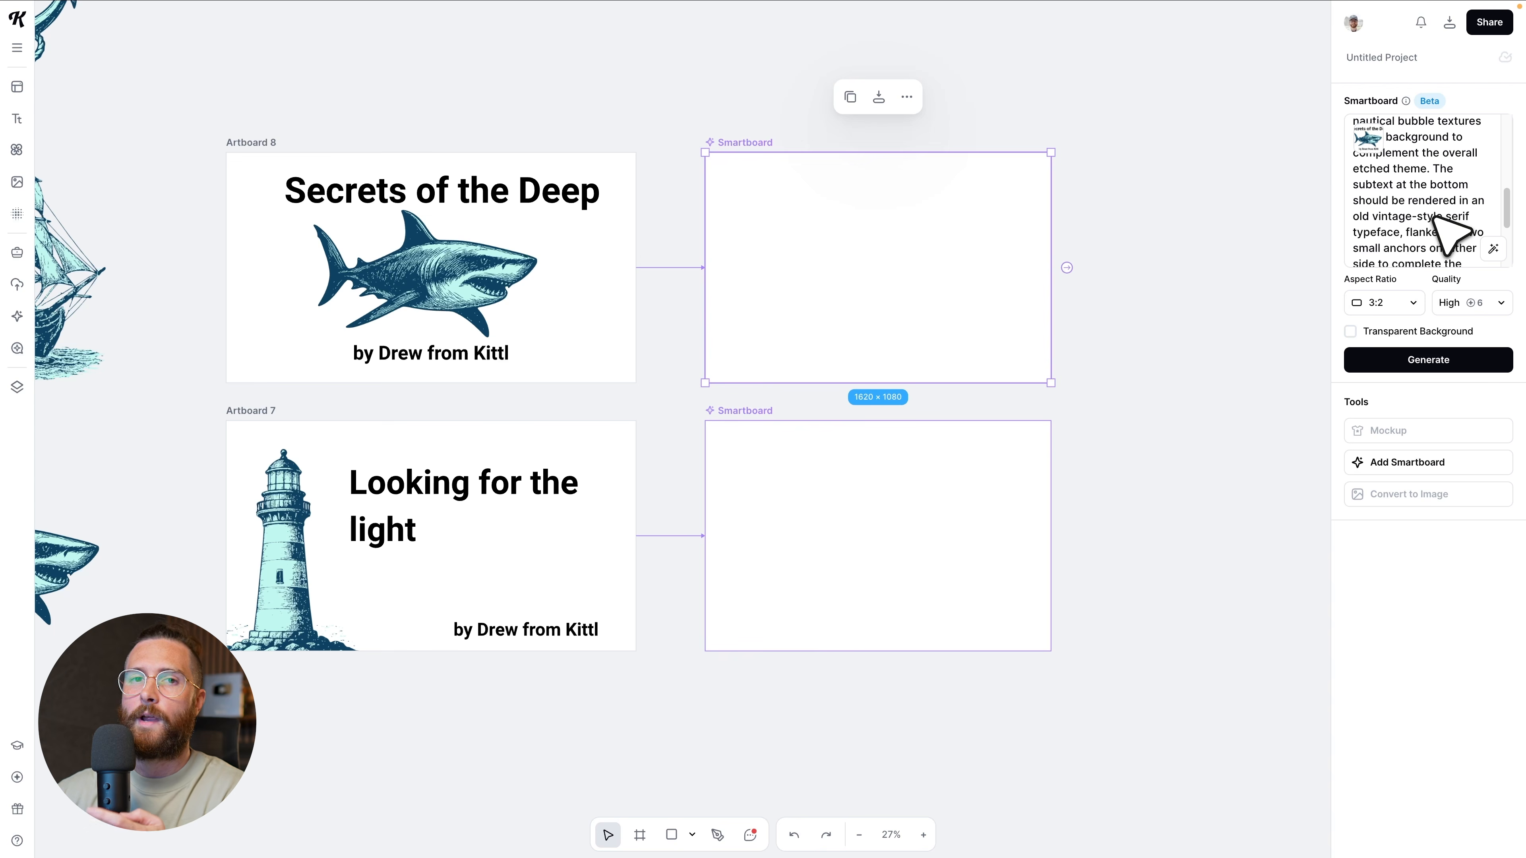
Read through the lighthouse Smartboard's prompt, checking its instructions for the word "LIGHT", the subtext and the marine background
{"action": "left_click", "coordinate": [760, 414]}
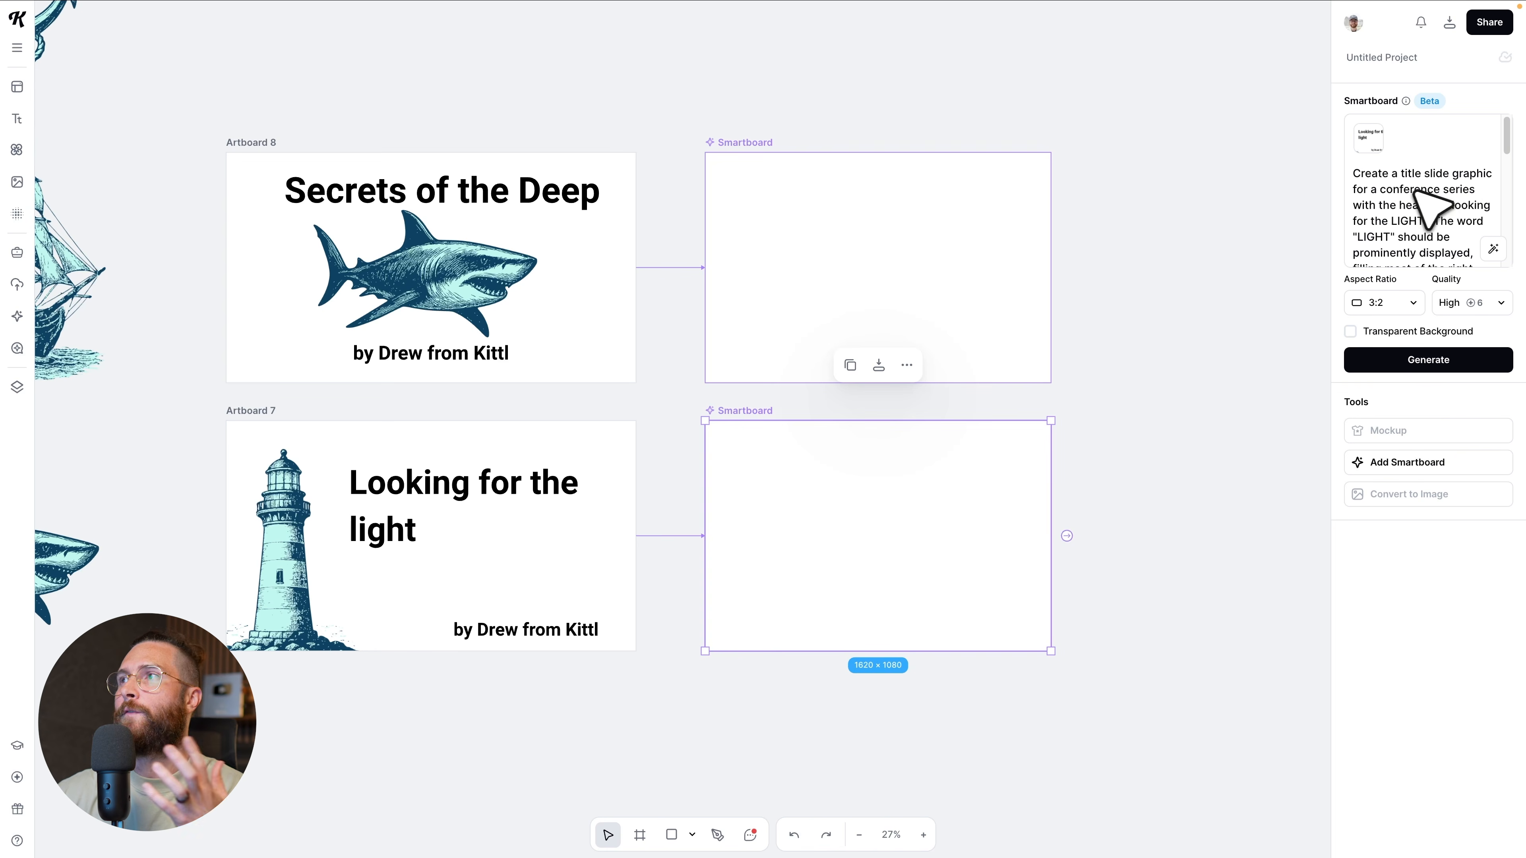
{"action": "scroll", "coordinate": [1430, 235], "scroll_direction": "down", "scroll_amount": 2}
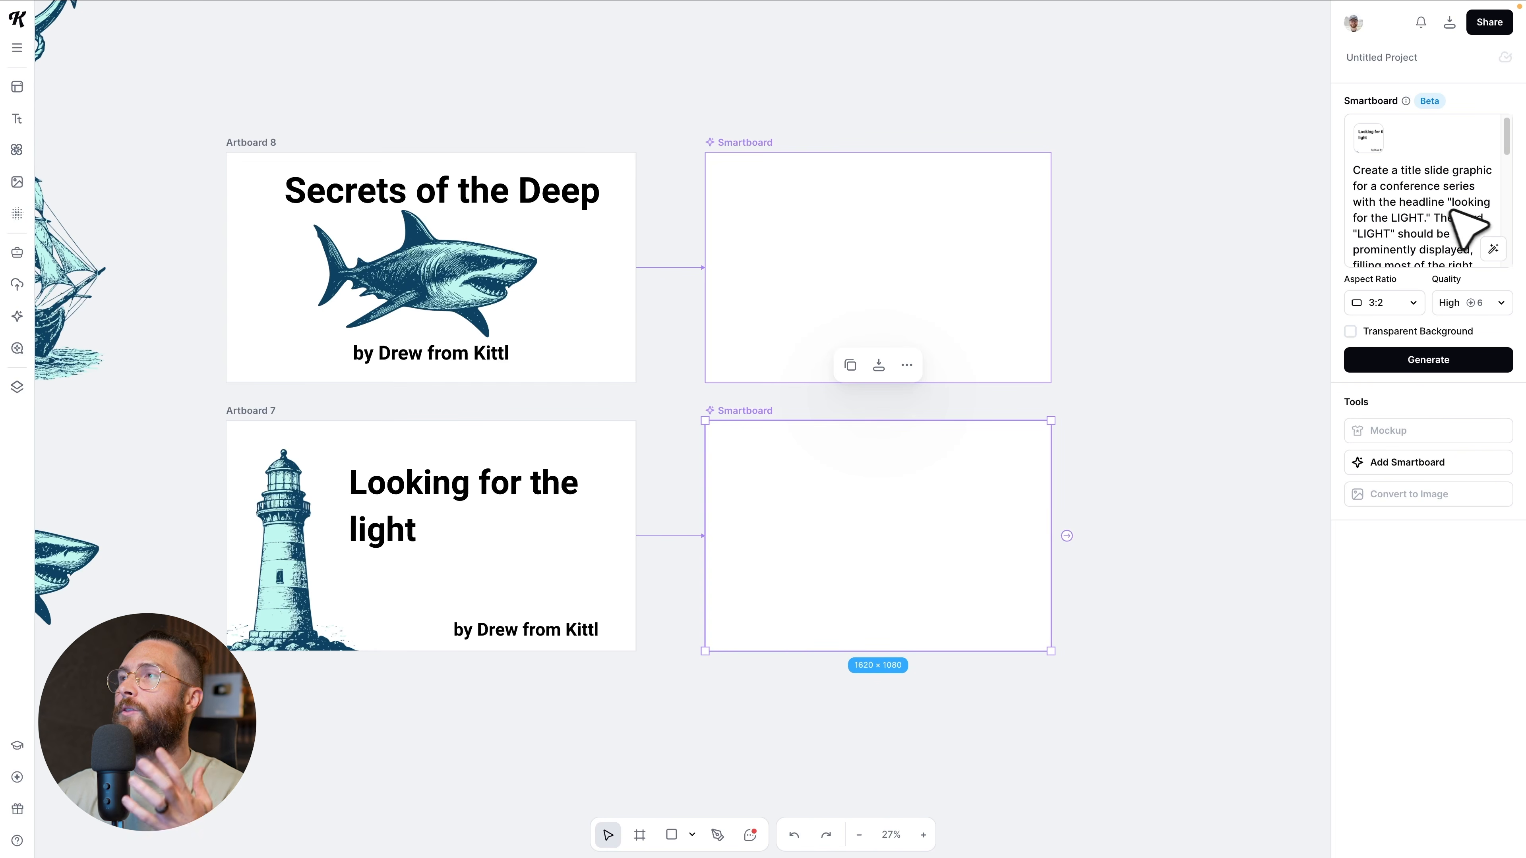
{"action": "scroll", "coordinate": [1424, 227], "scroll_direction": "down", "scroll_amount": 1}
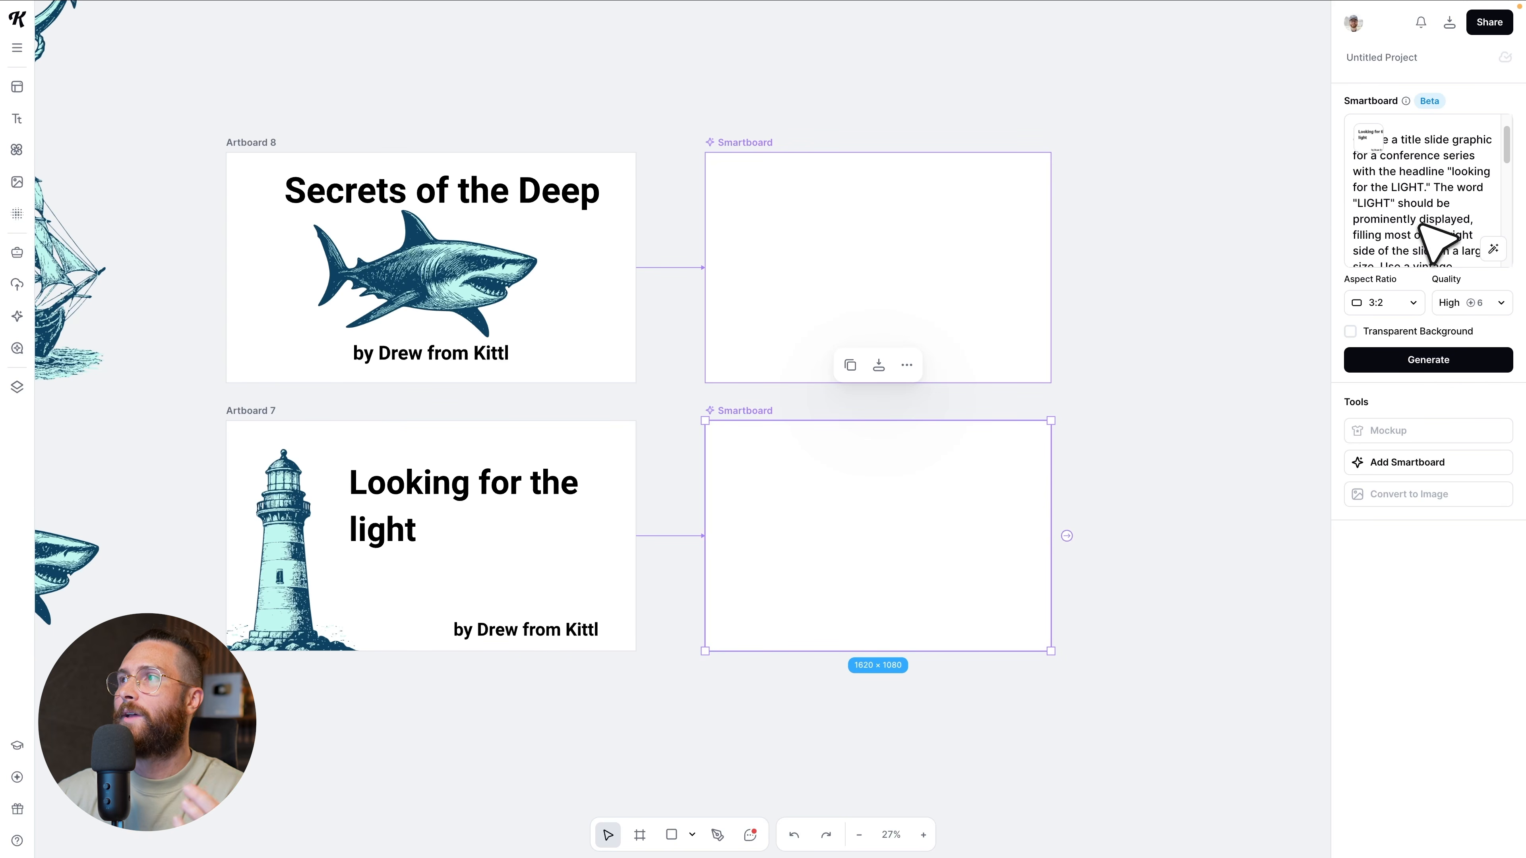
{"action": "scroll", "coordinate": [1416, 238], "scroll_direction": "down", "scroll_amount": 1}
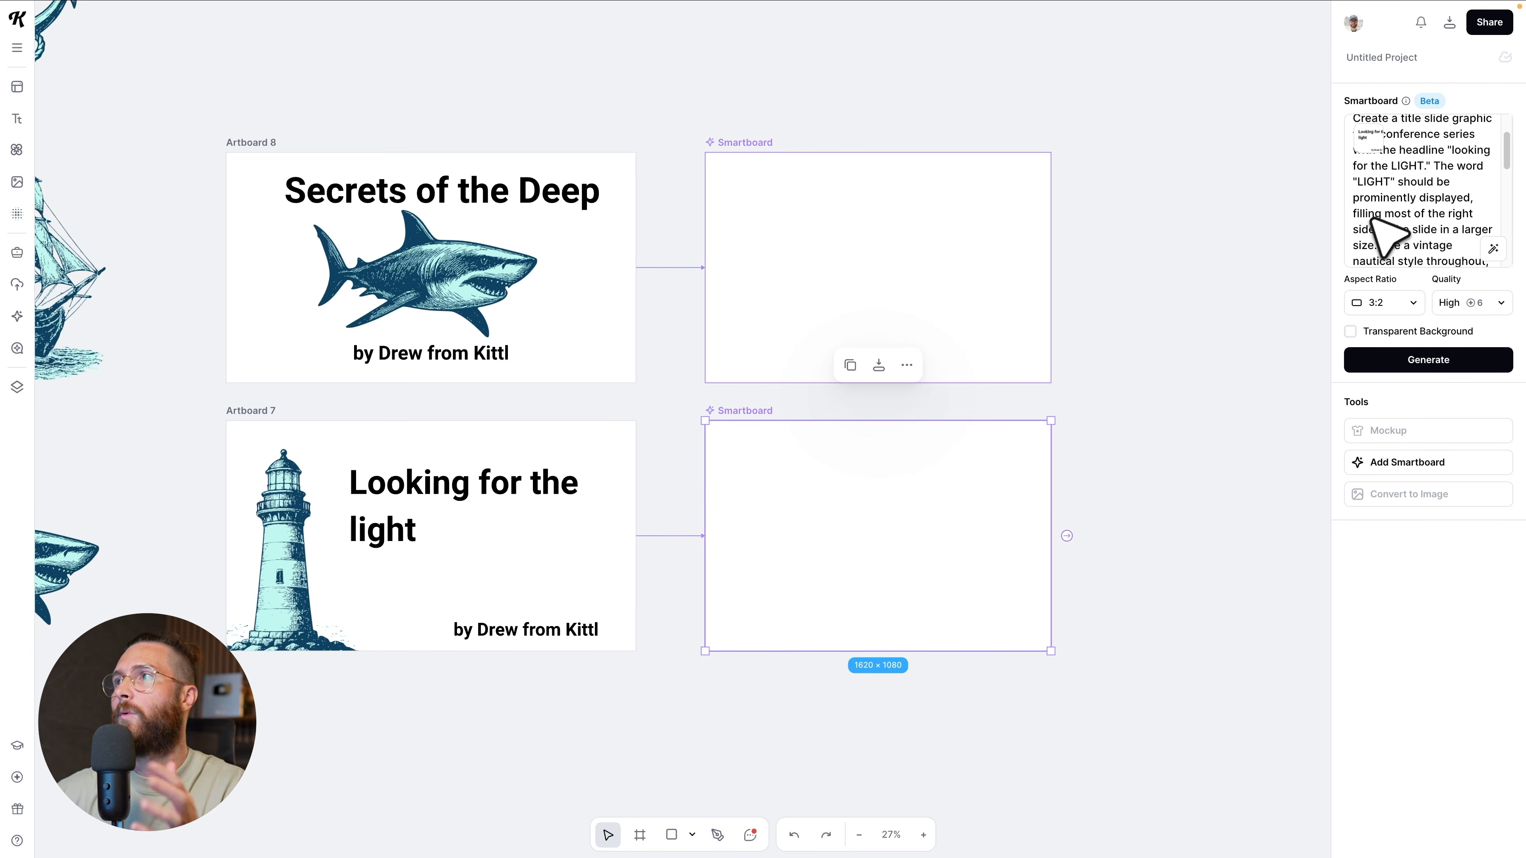
{"action": "scroll", "coordinate": [1403, 238], "scroll_direction": "down", "scroll_amount": 5}
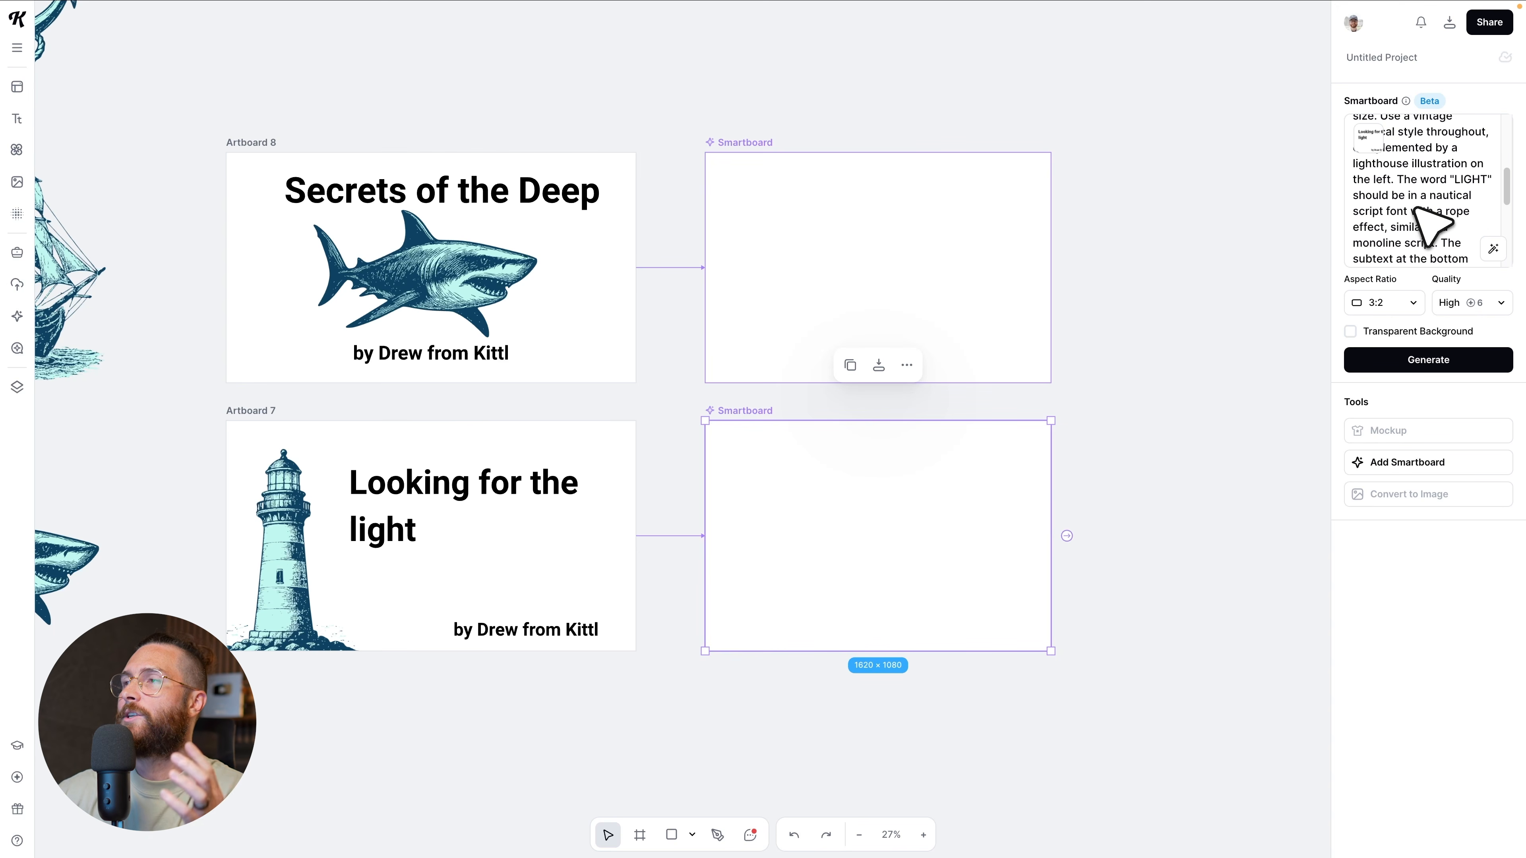
{"action": "scroll", "coordinate": [1414, 209], "scroll_direction": "down", "scroll_amount": 1}
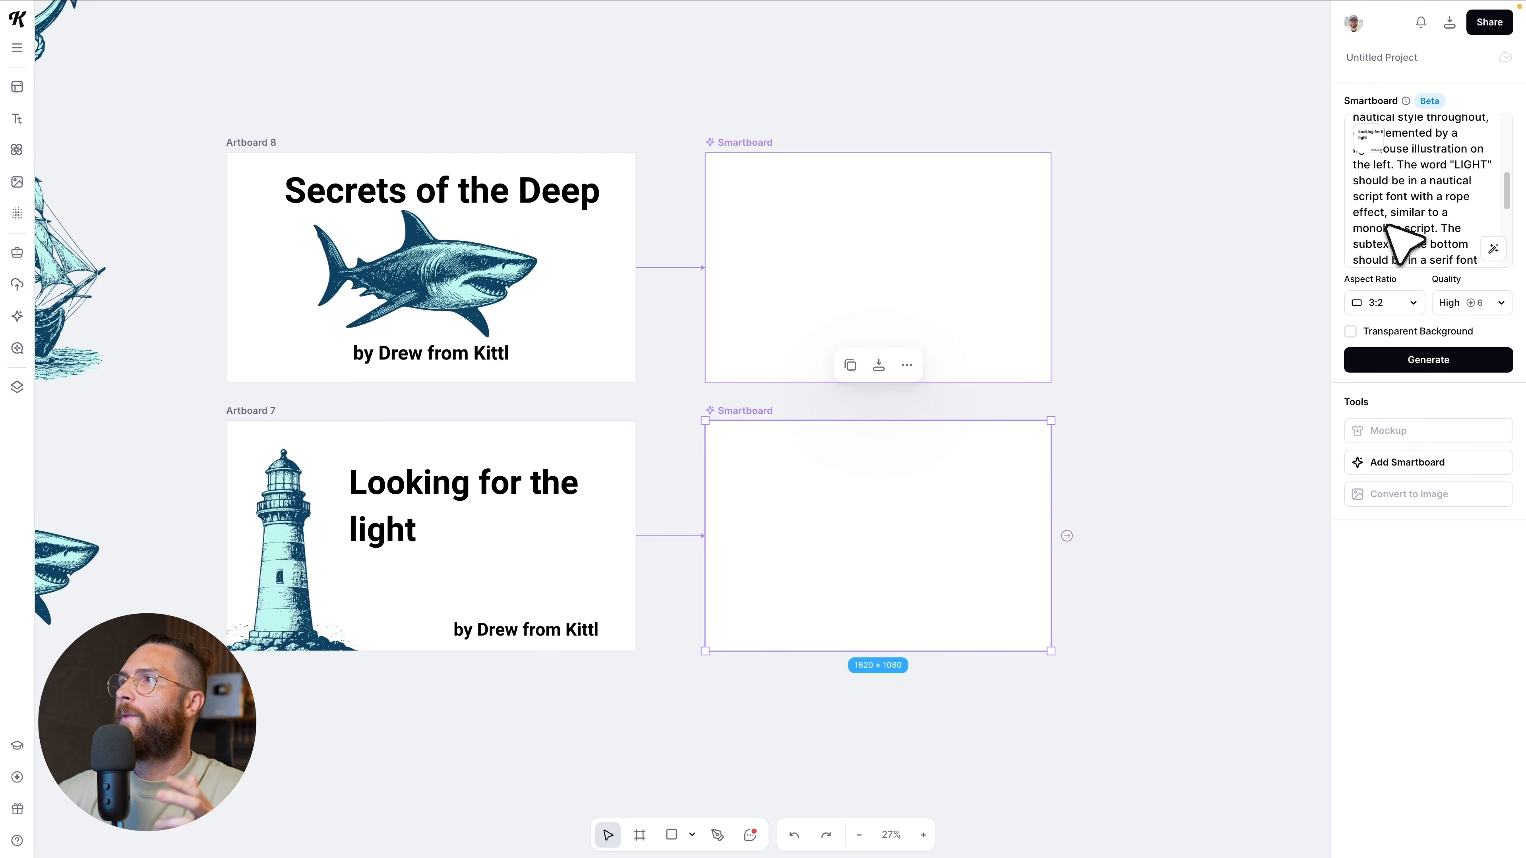
{"action": "scroll", "coordinate": [1406, 235], "scroll_direction": "down", "scroll_amount": 3}
{"action": "scroll", "coordinate": [1400, 226], "scroll_direction": "down", "scroll_amount": 5}
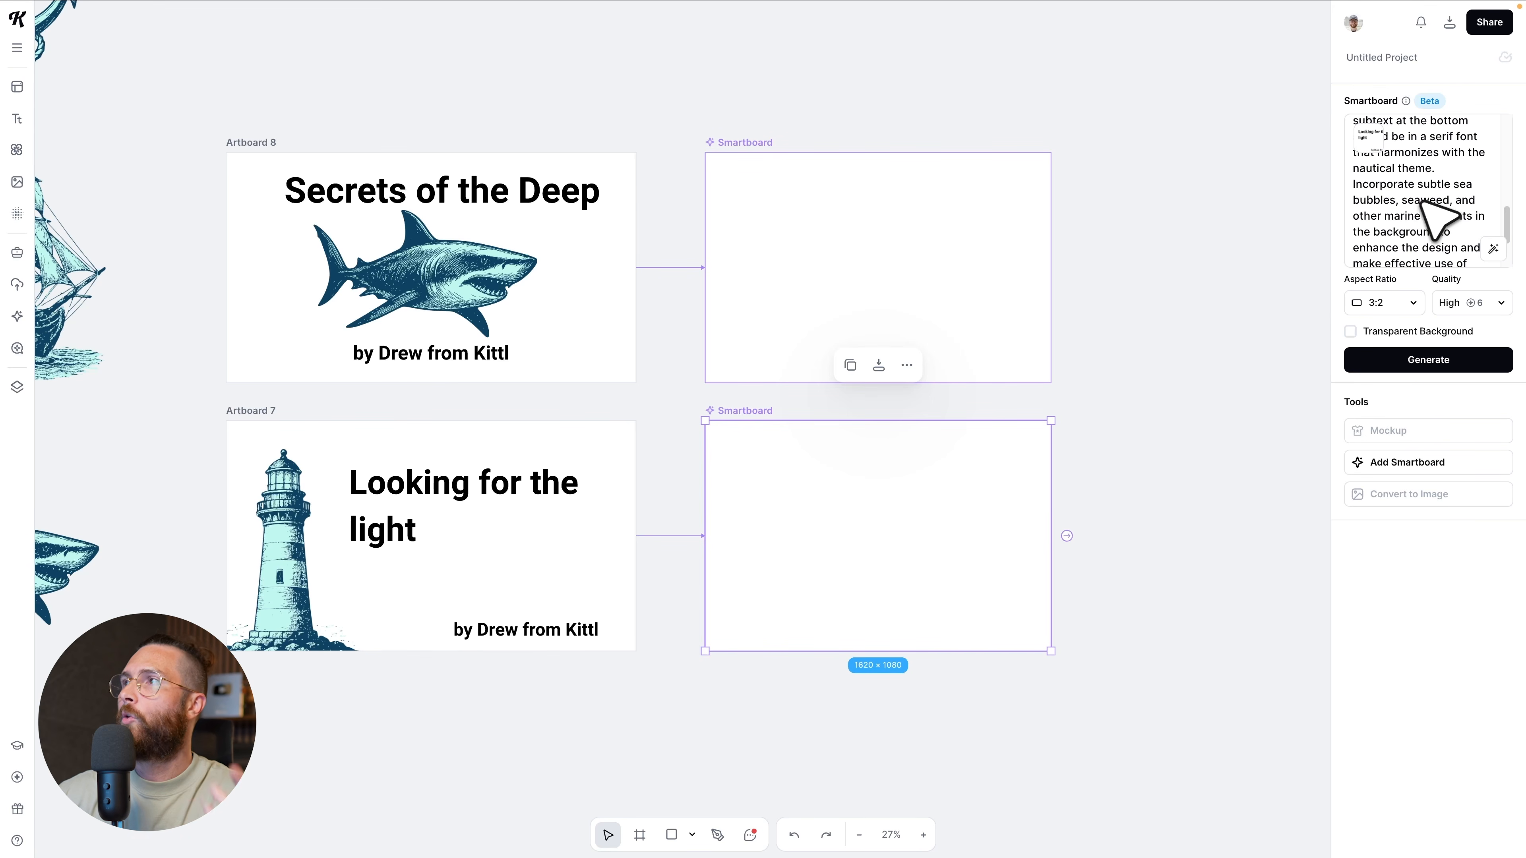
{"action": "scroll", "coordinate": [1436, 219], "scroll_direction": "down", "scroll_amount": 1}
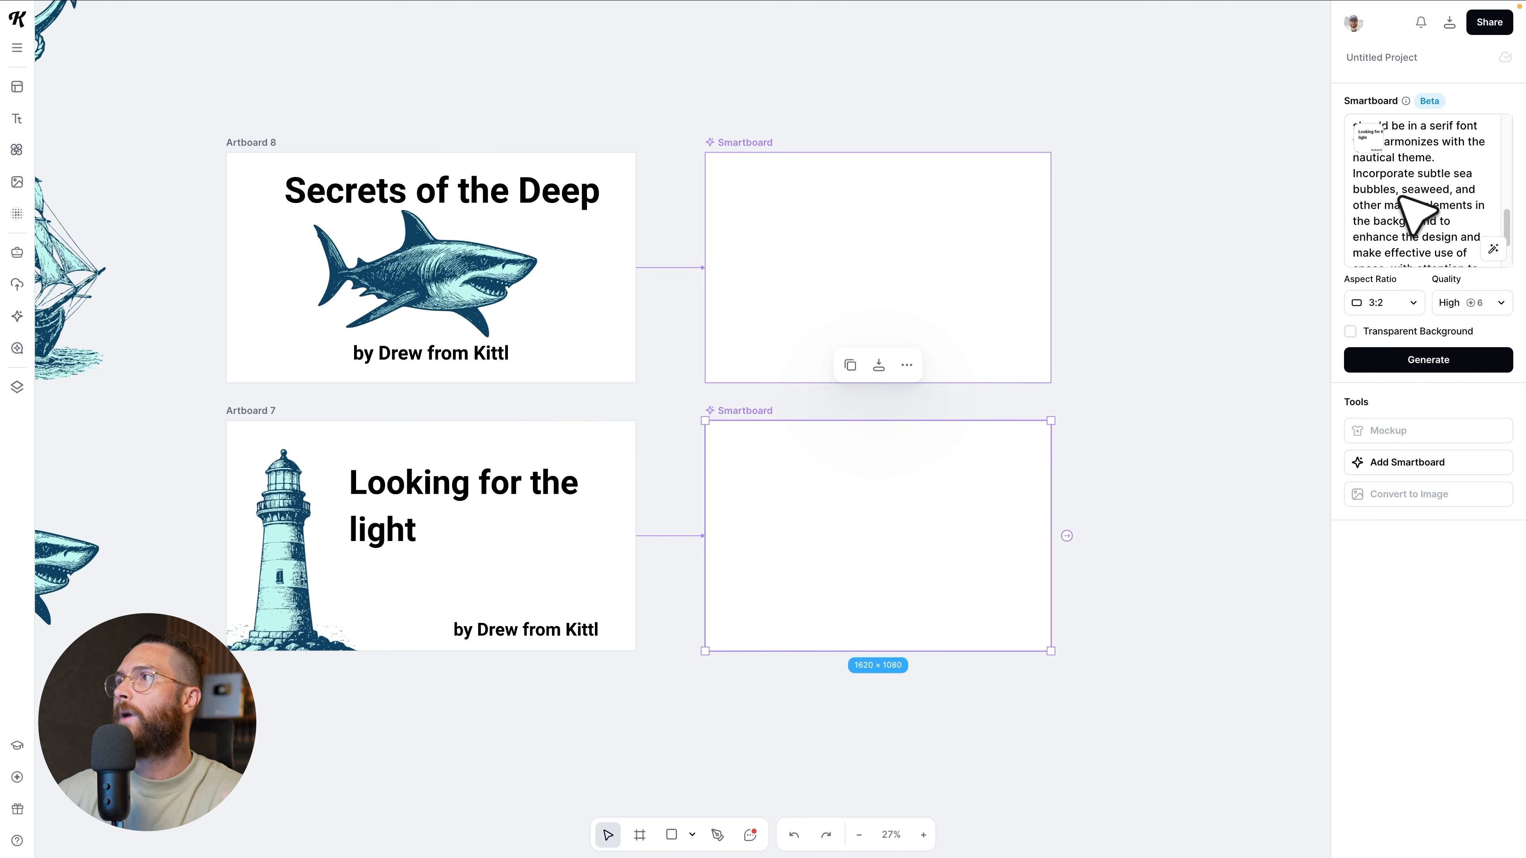
{"action": "scroll", "coordinate": [1412, 217], "scroll_direction": "down", "scroll_amount": 1}
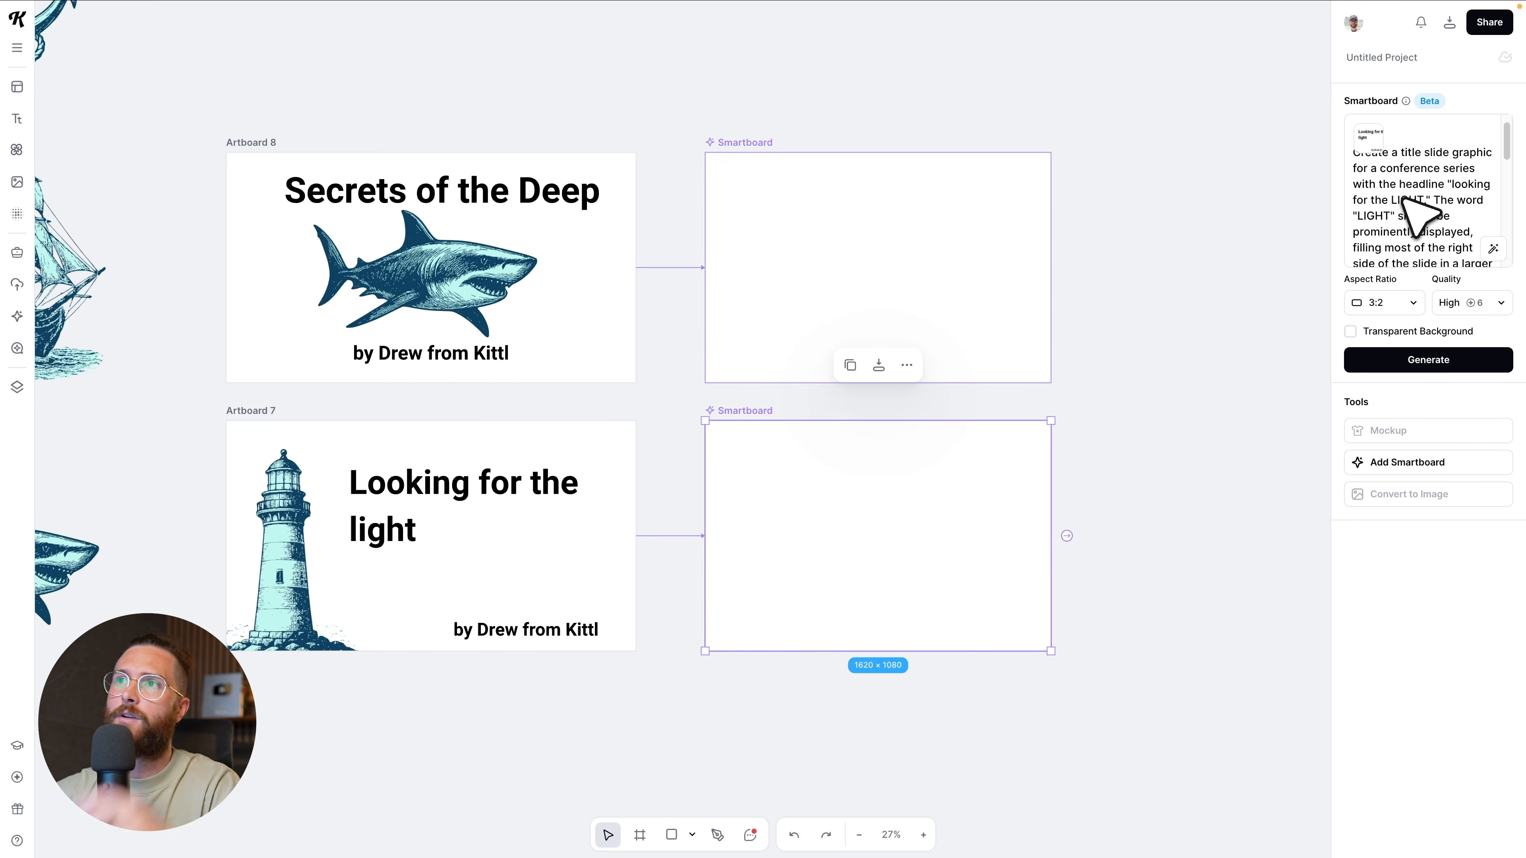
Generate the shark Smartboard's title graphic with a 3:2 aspect ratio and High quality
{"action": "left_click", "coordinate": [757, 145]}
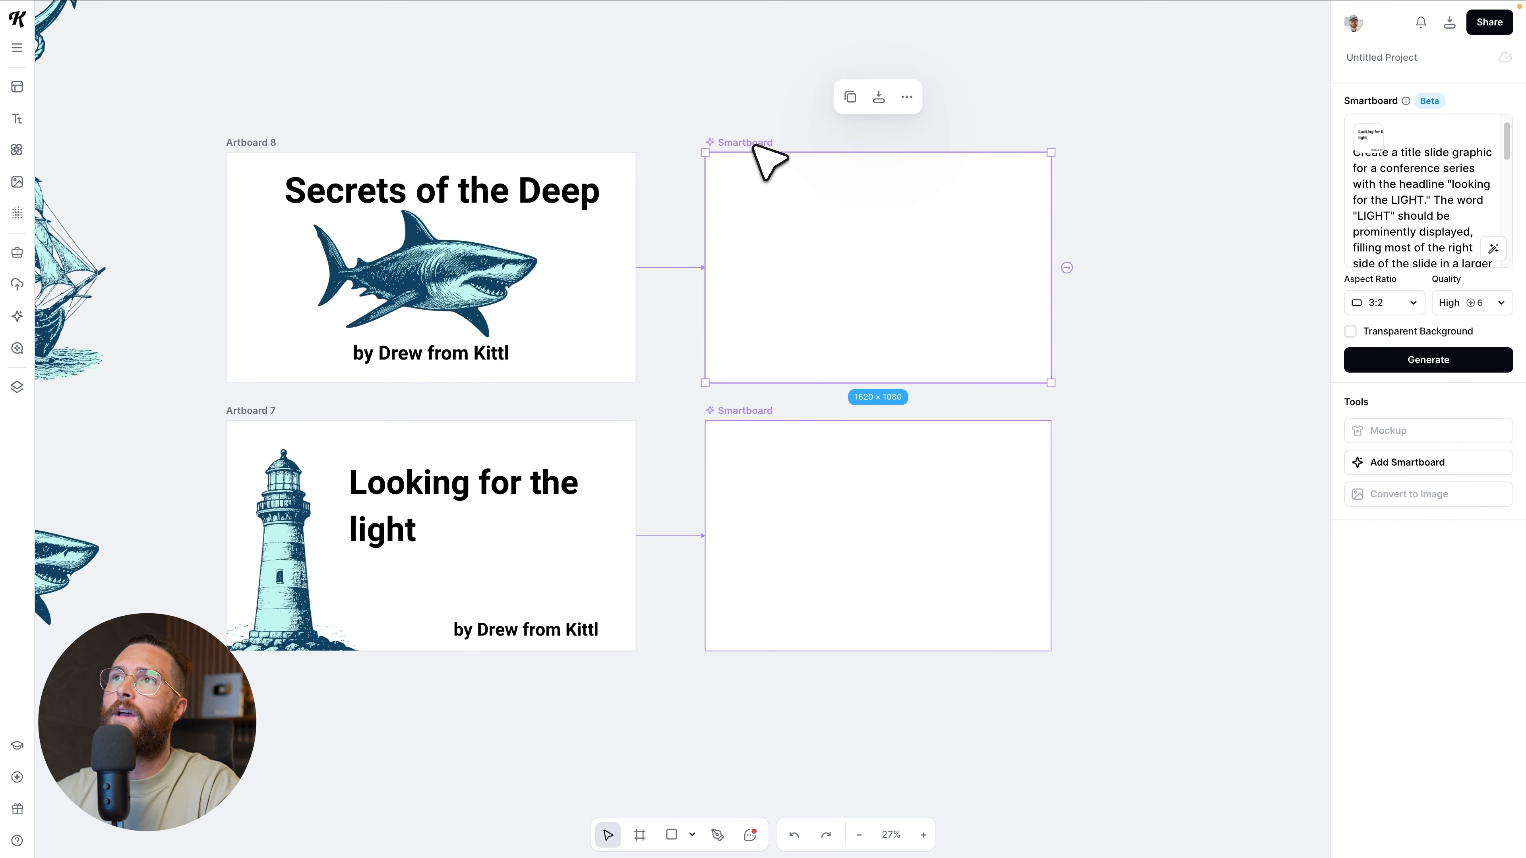
{"action": "left_click", "coordinate": [1454, 358]}
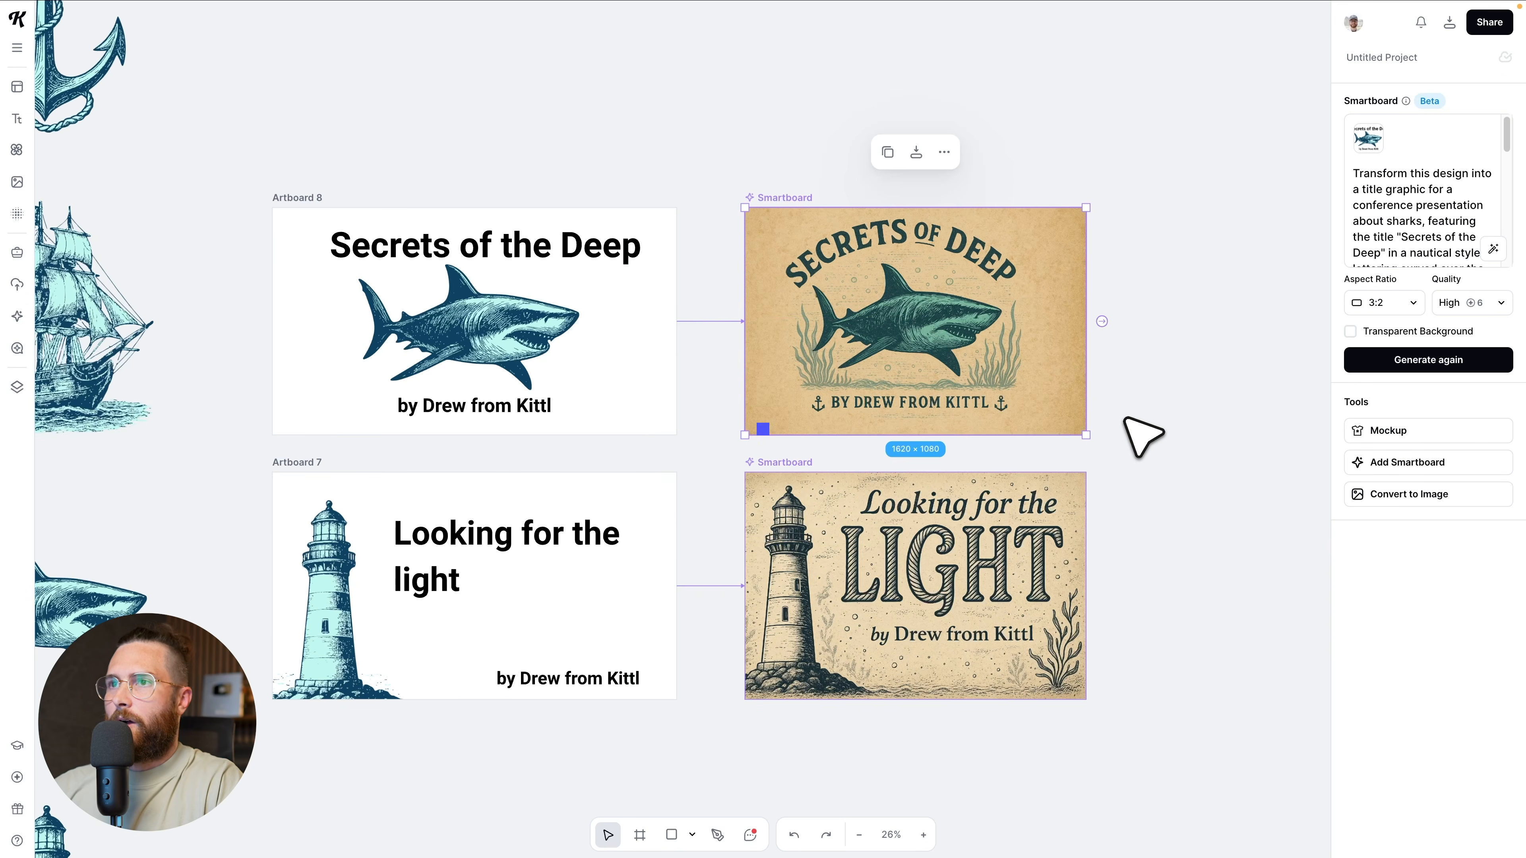
Examine the generated shark and lighthouse title graphics up close, including their lettering, illustrations and backgrounds
{"action": "scroll", "coordinate": [1126, 417], "scroll_direction": "up", "scroll_amount": 3}
{"action": "scroll", "coordinate": [1141, 434], "scroll_direction": "down", "scroll_amount": 1}
{"action": "left_click", "coordinate": [1141, 436]}
{"action": "scroll", "coordinate": [1141, 460], "scroll_direction": "up", "scroll_amount": 3}
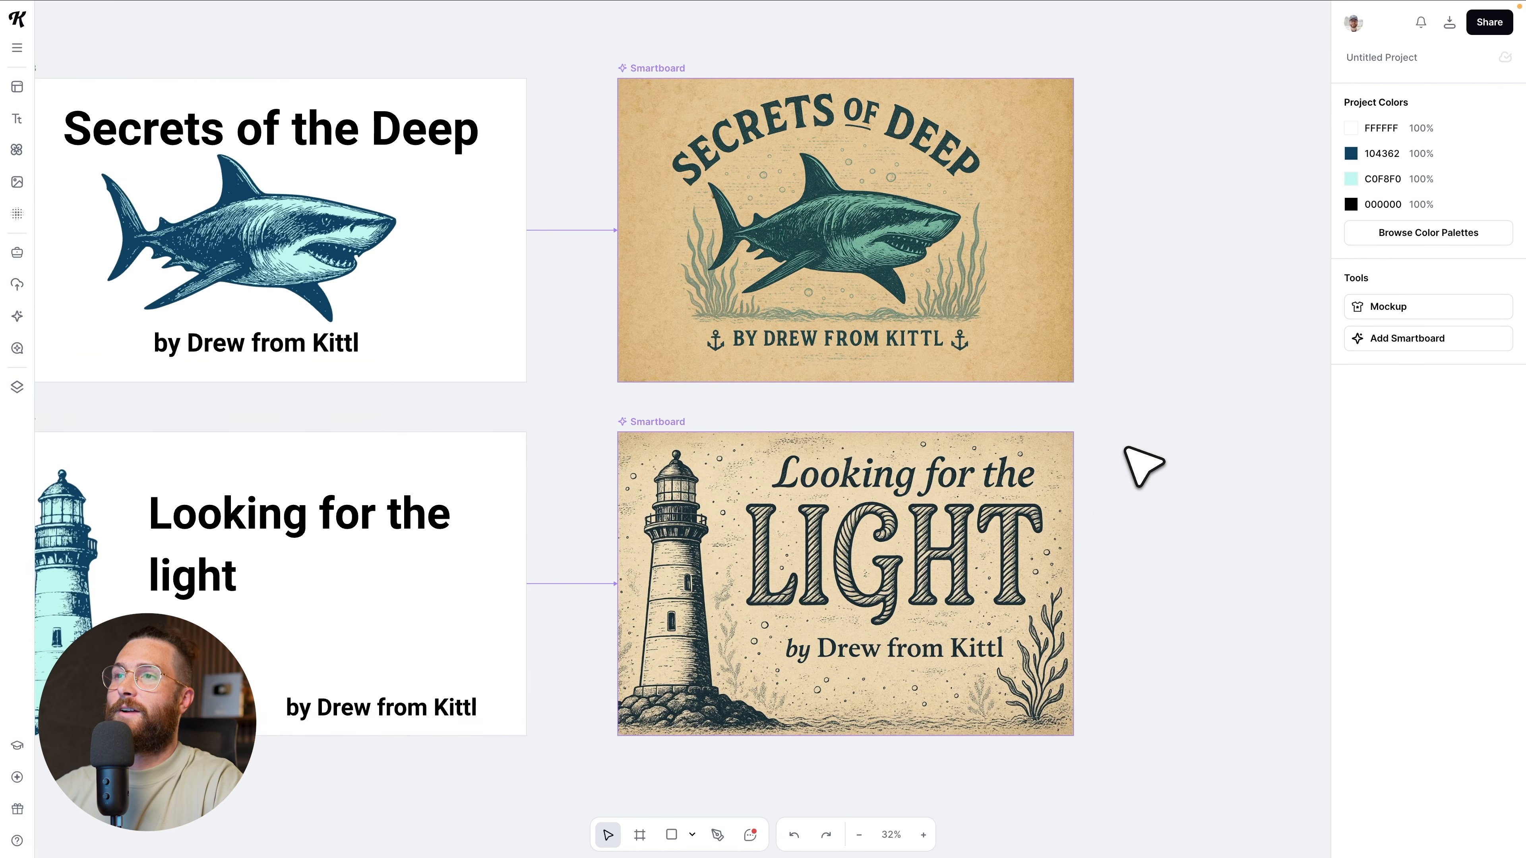
{"action": "scroll", "coordinate": [1129, 480], "scroll_direction": "down", "scroll_amount": 1}
{"action": "scroll", "coordinate": [956, 529], "scroll_direction": "up", "scroll_amount": 2}
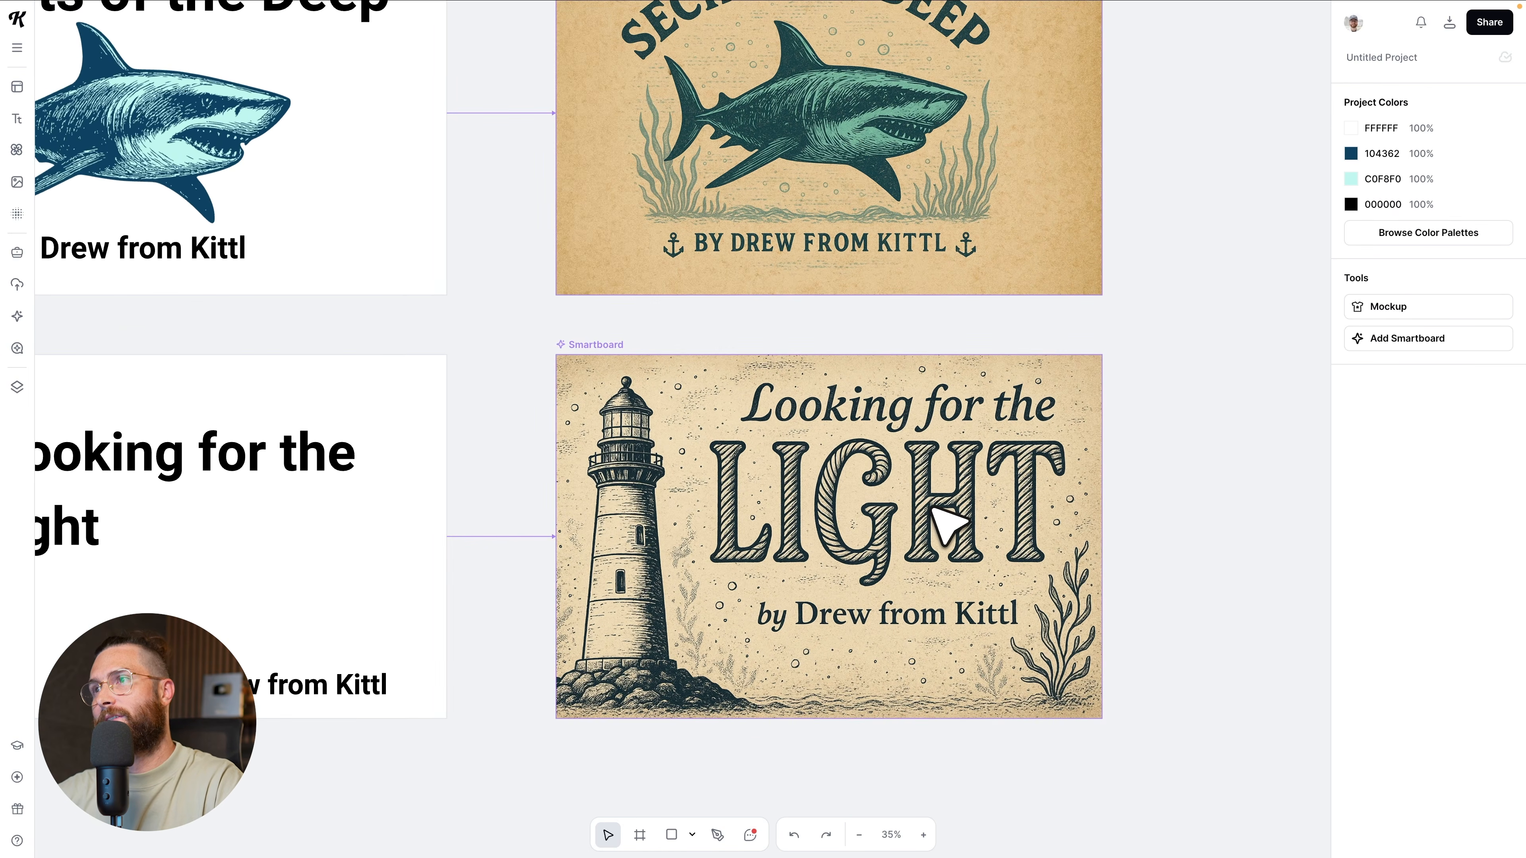
{"action": "scroll", "coordinate": [934, 510], "scroll_direction": "up", "scroll_amount": 1}
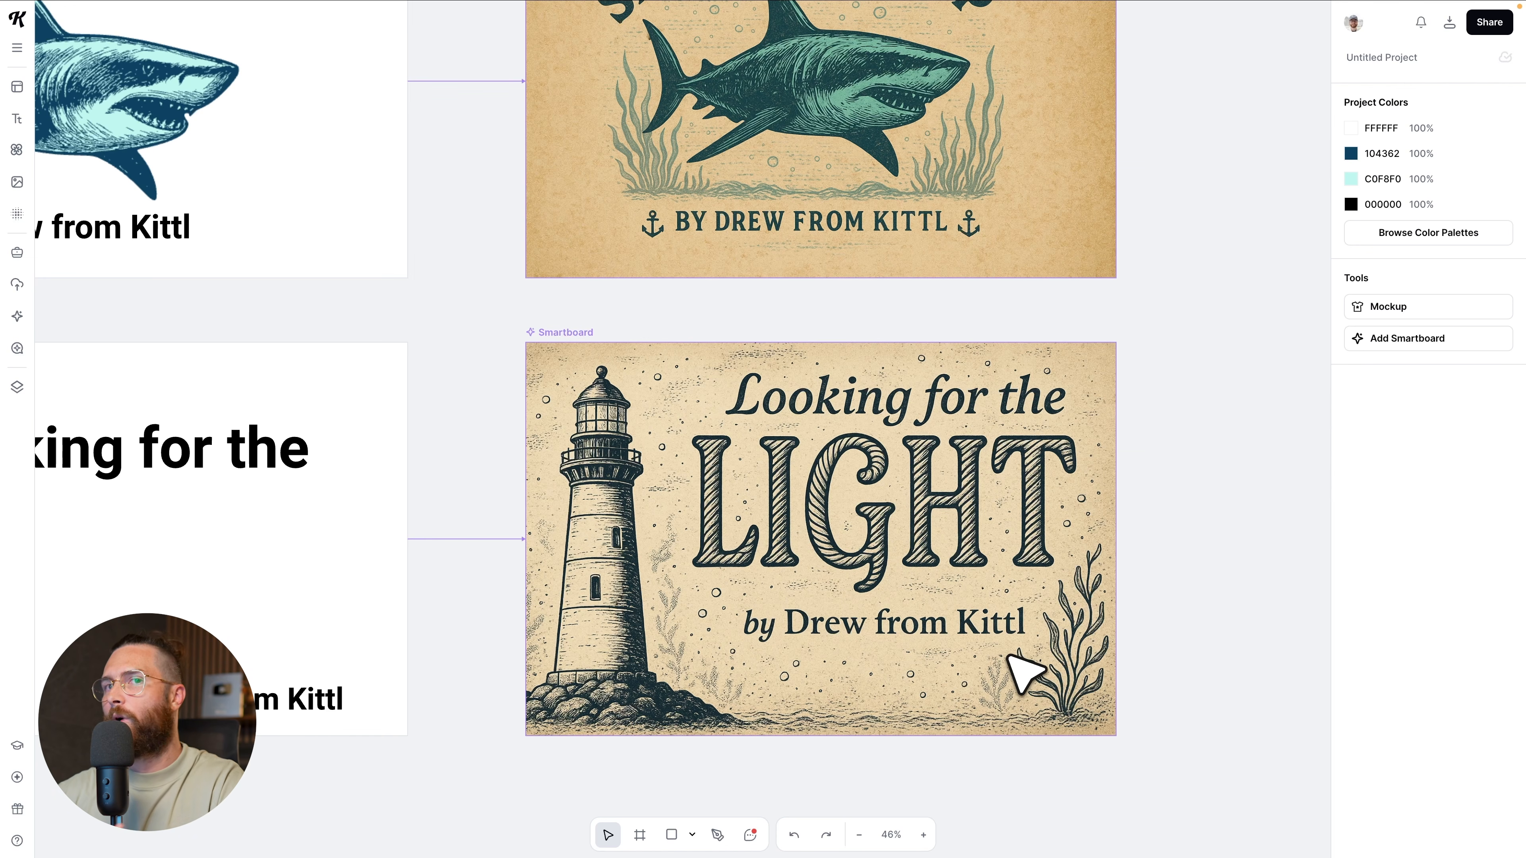
{"action": "scroll", "coordinate": [1025, 672], "scroll_direction": "up", "scroll_amount": 4}
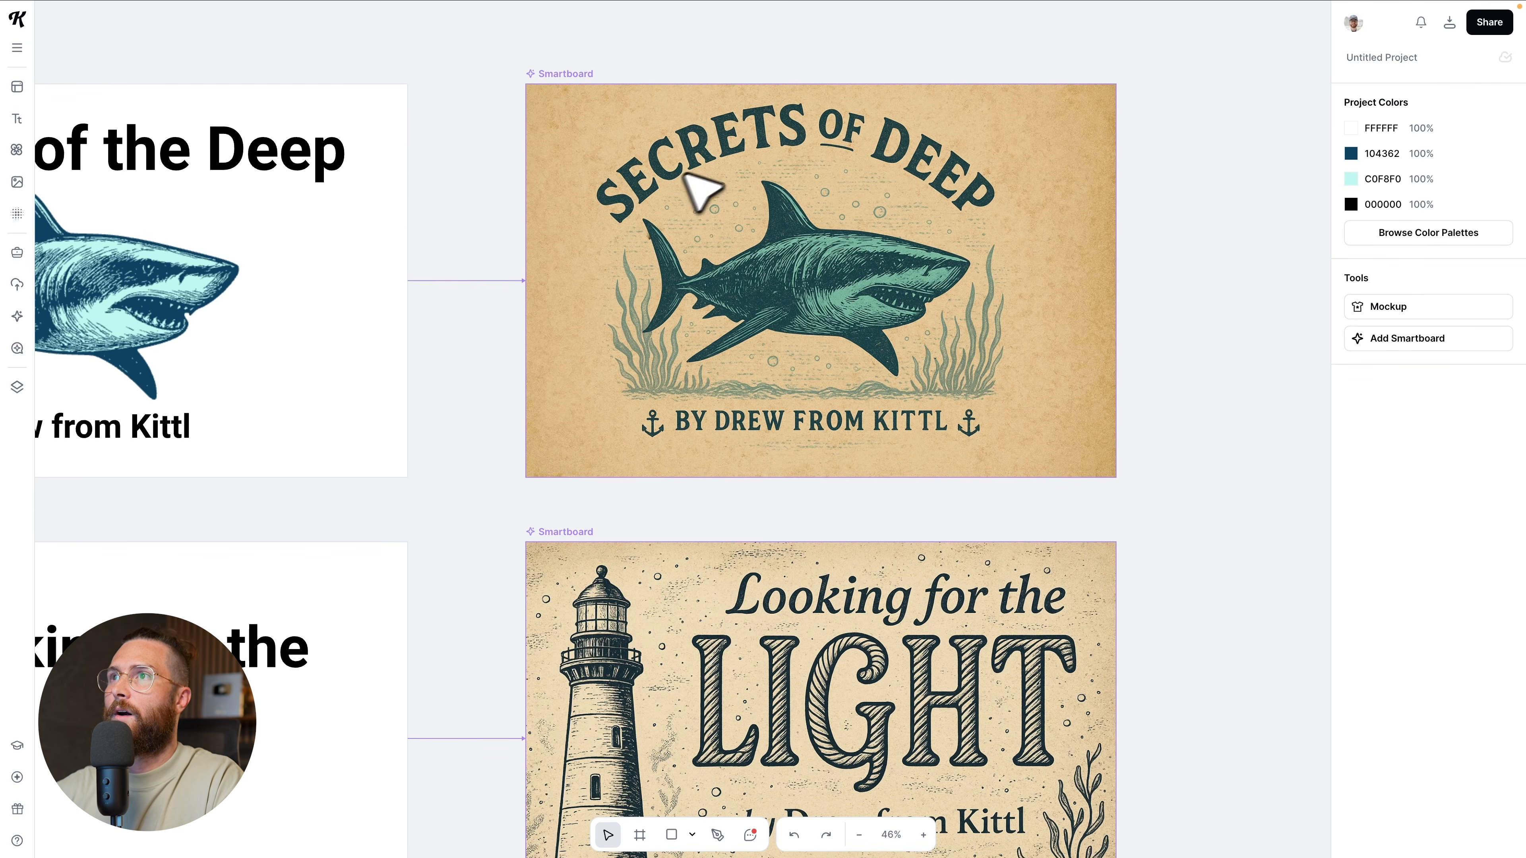
Compare the dimensions of the shark artboard with those of its generated Smartboard
{"action": "left_click", "coordinate": [562, 90]}
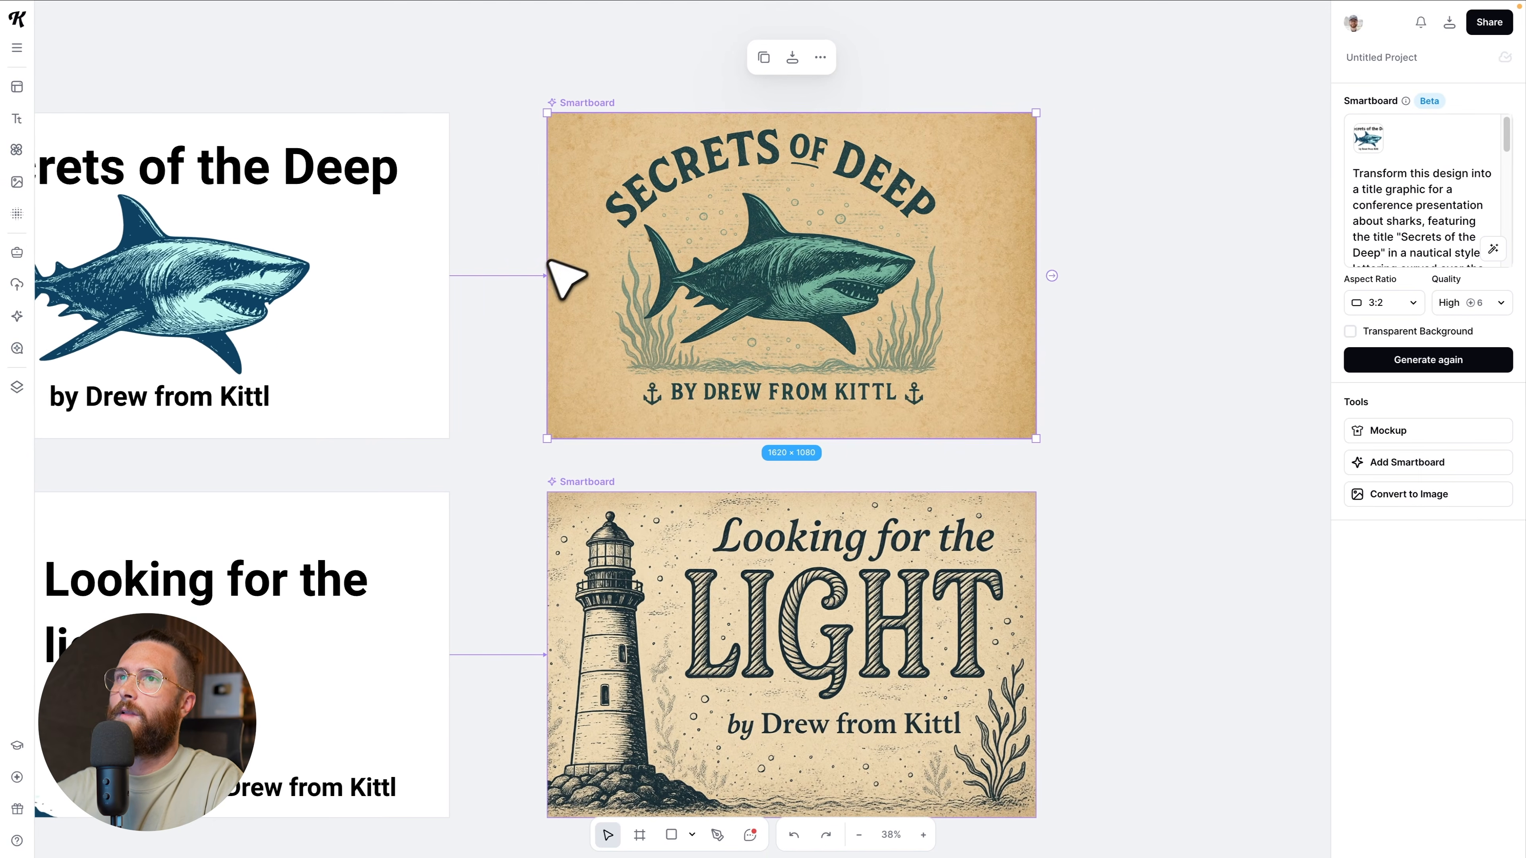
{"action": "scroll", "coordinate": [562, 277], "scroll_direction": "left", "scroll_amount": 5}
{"action": "left_click", "coordinate": [210, 102]}
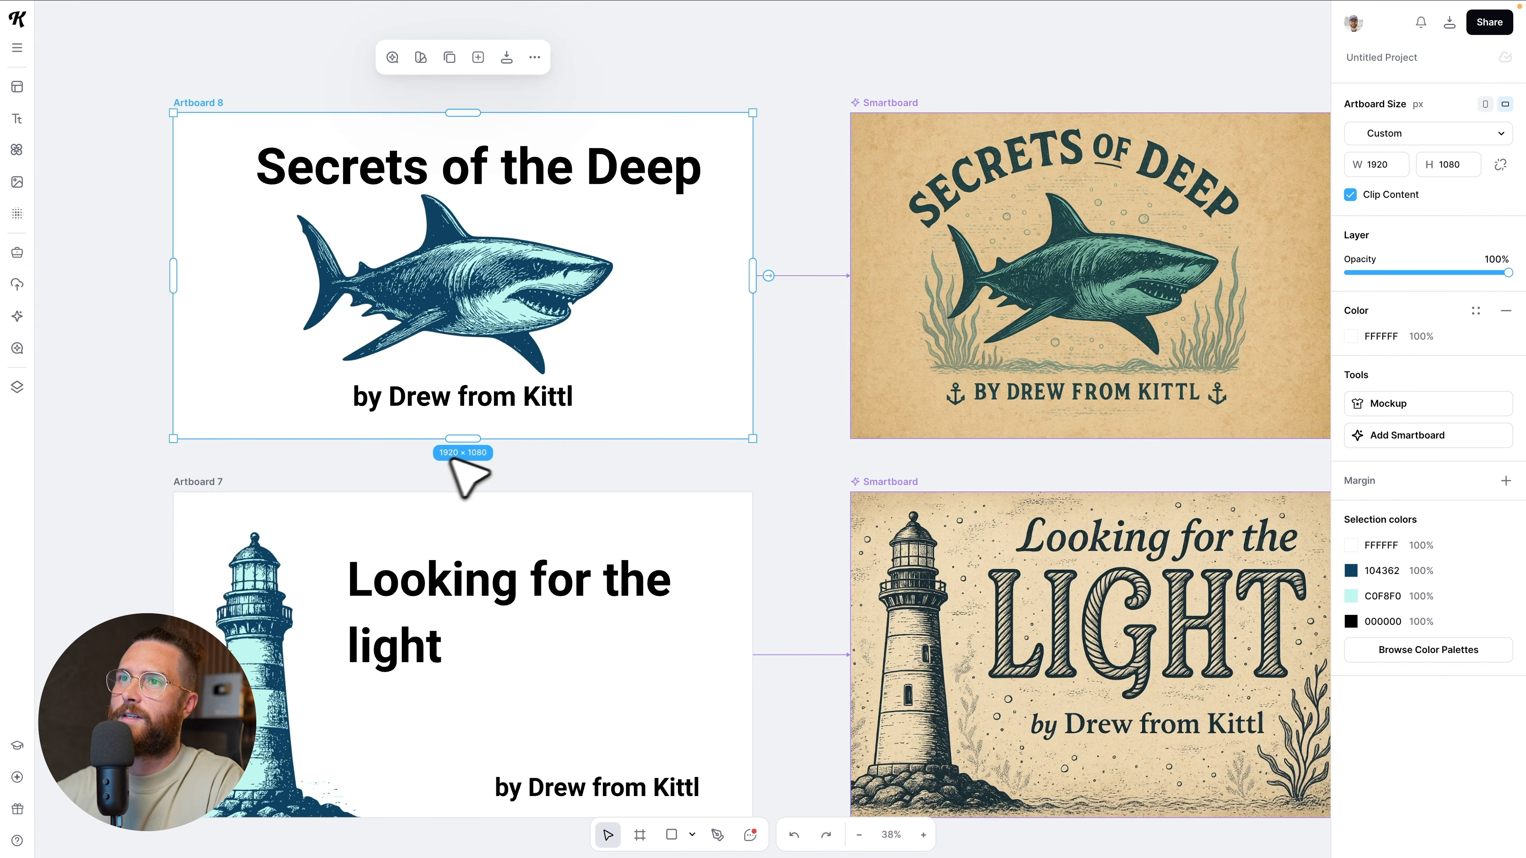
{"action": "left_click", "coordinate": [894, 117]}
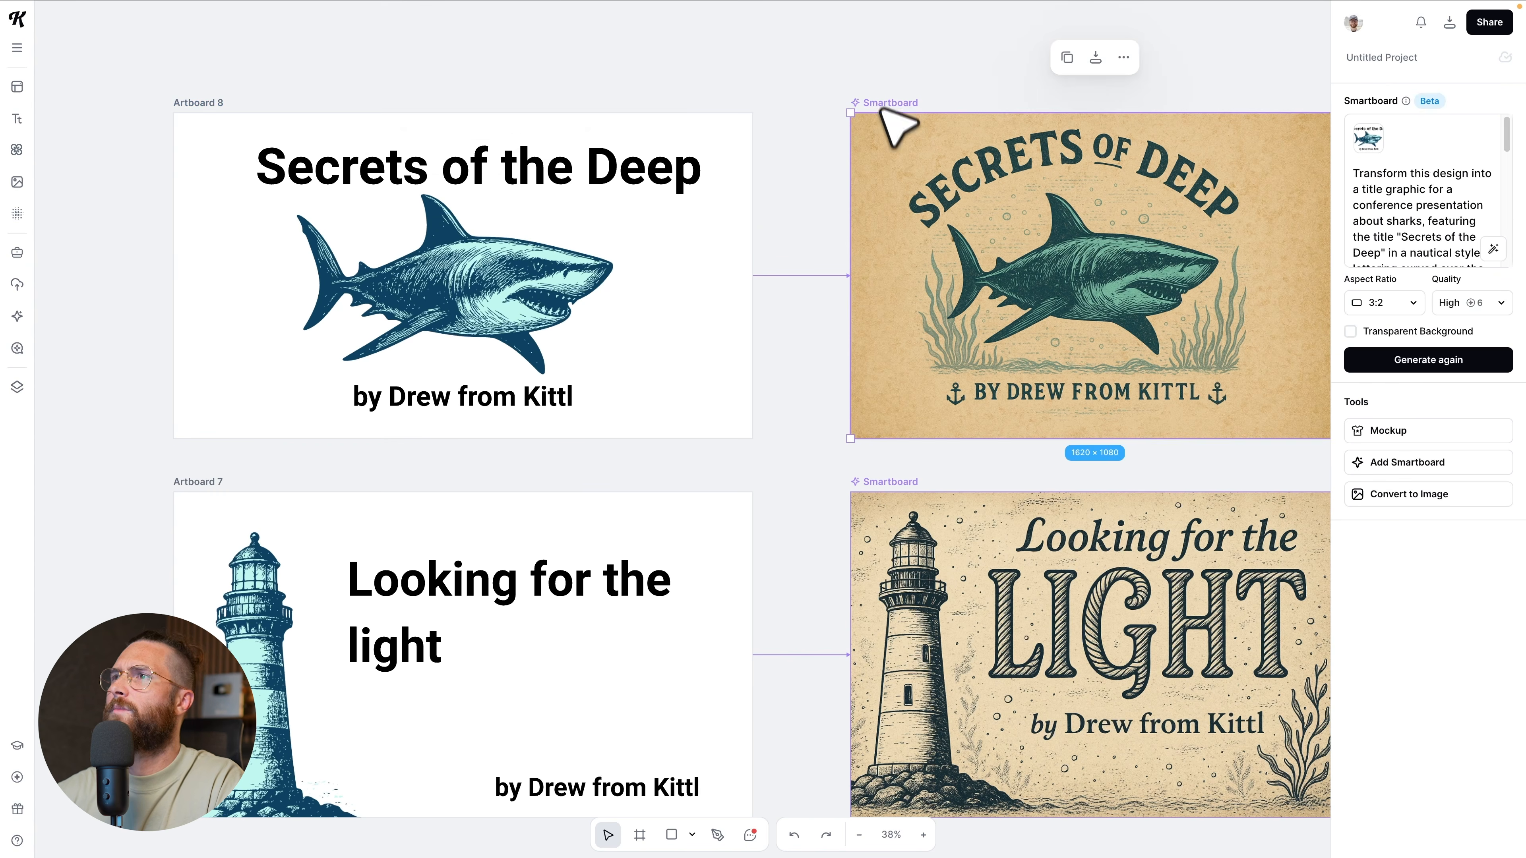
{"action": "scroll", "coordinate": [926, 245], "scroll_direction": "right", "scroll_amount": 5}
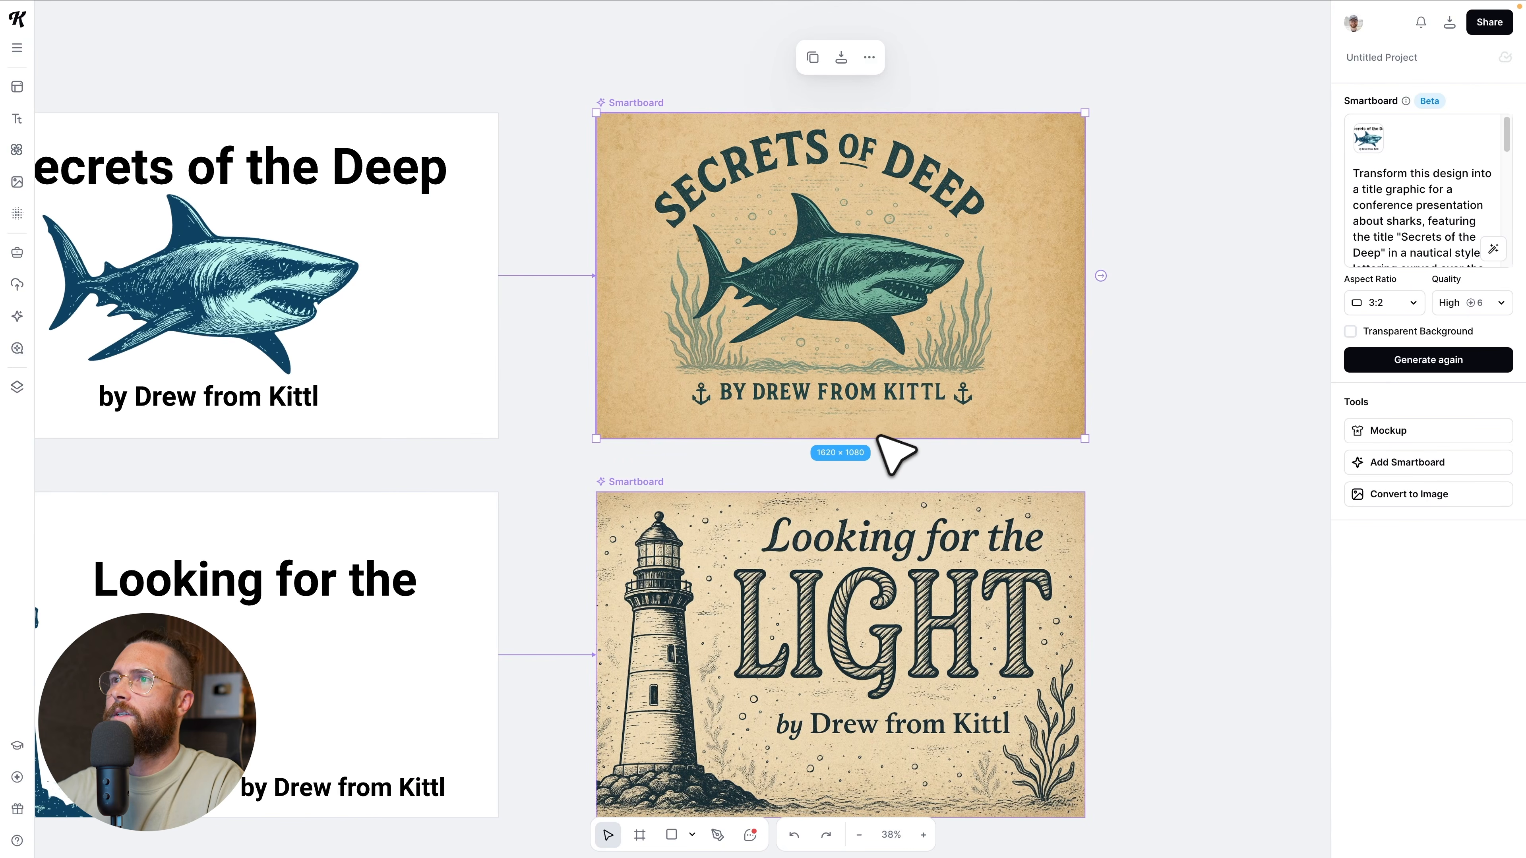
Try enlarging the shark Smartboard proportionally to 1956 × 1304, and undo the resize
{"action": "scroll", "coordinate": [881, 436], "scroll_direction": "right", "scroll_amount": 3}
{"action": "left_click_drag", "start_coordinate": [902, 115], "coordinate": [1030, 75]}
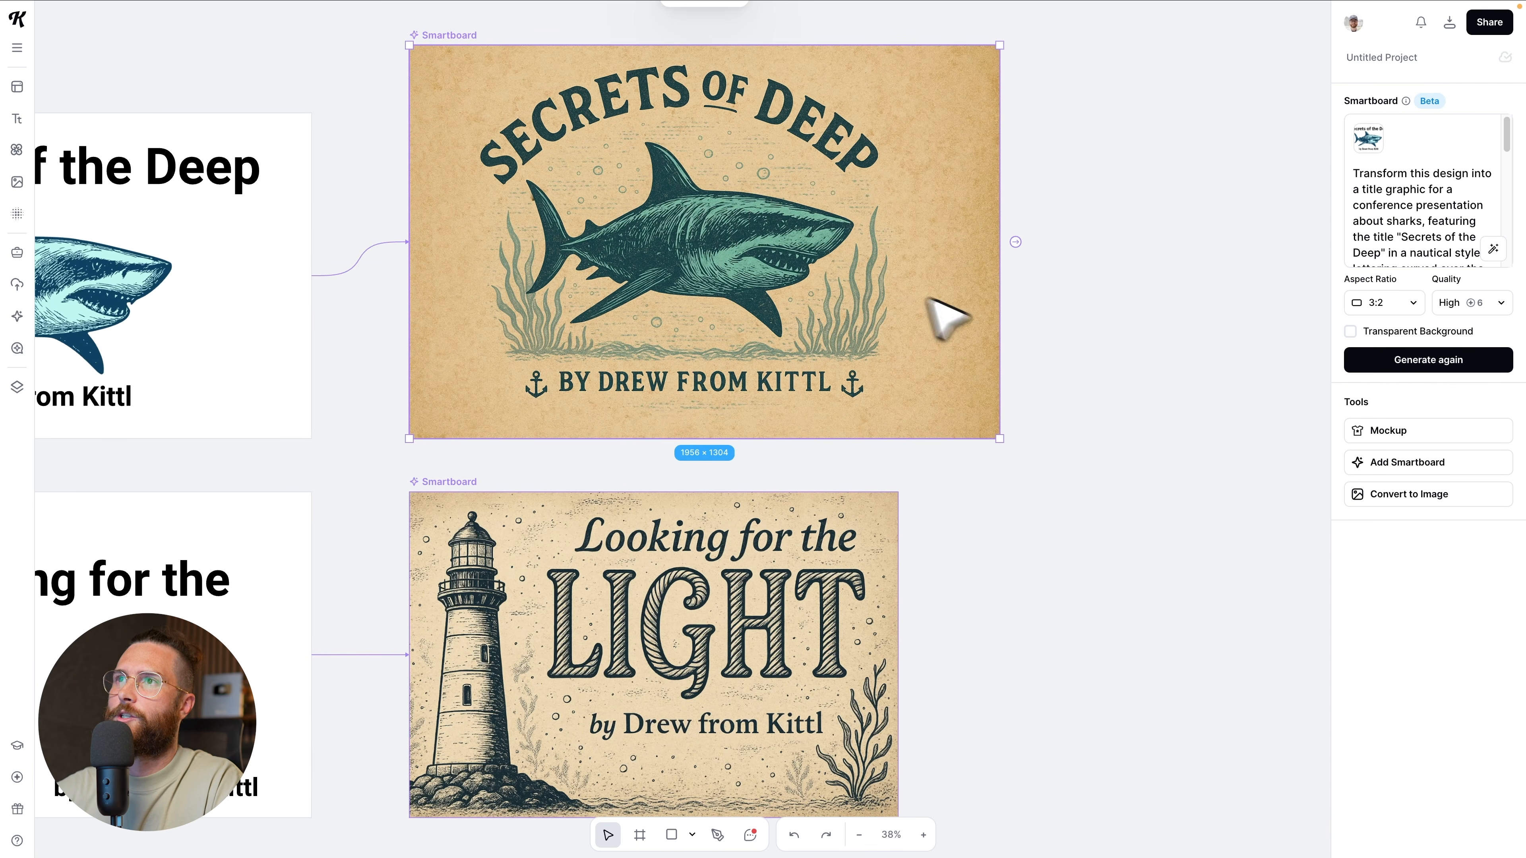
{"action": "key", "text": "super+z"}
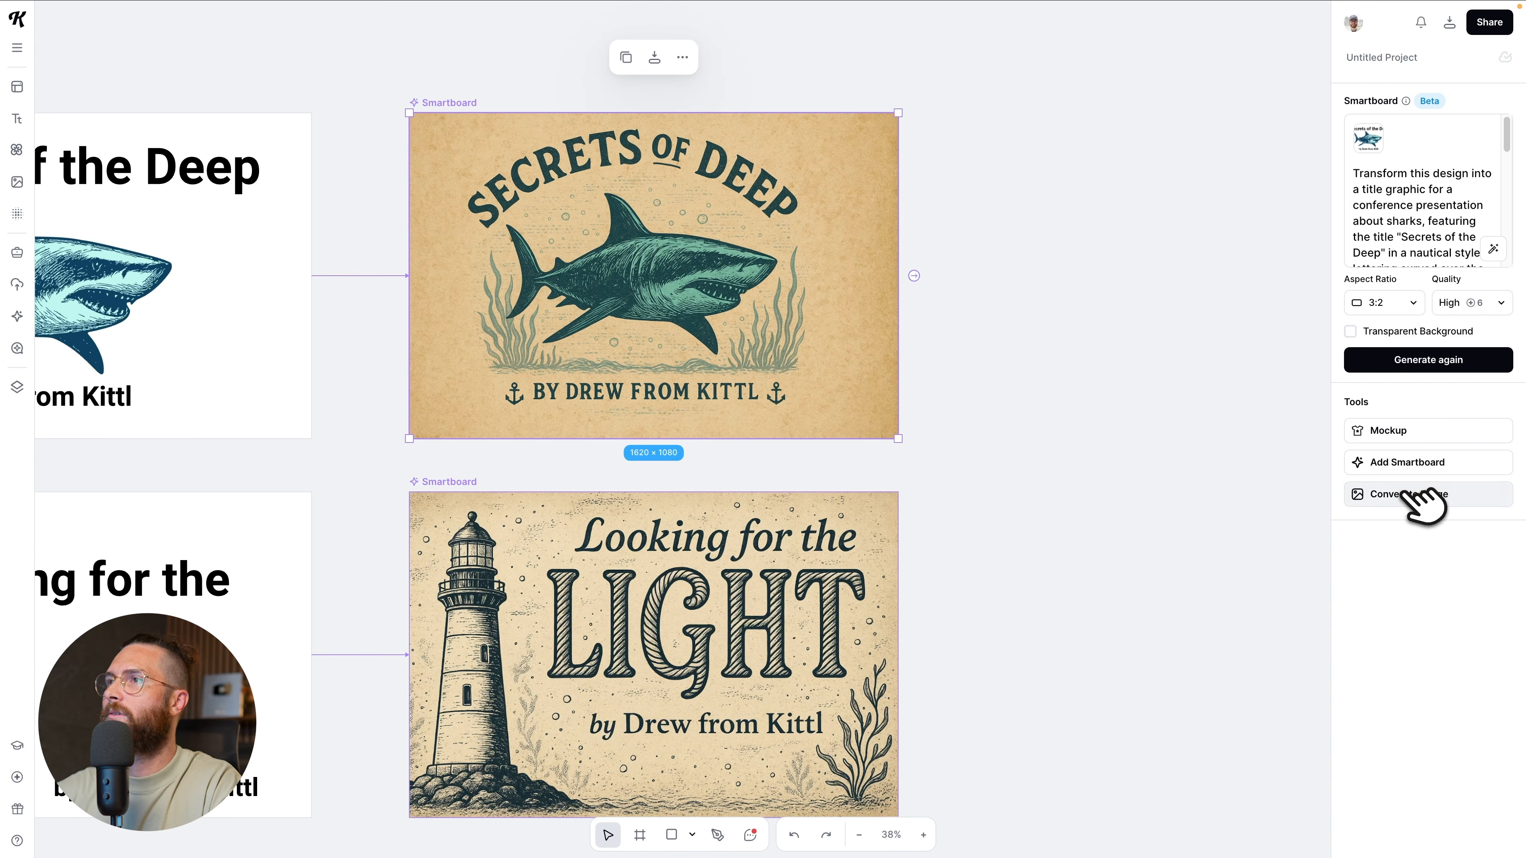
Convert the generated shark Smartboard into a regular image
{"action": "left_click", "coordinate": [1418, 498]}
{"action": "scroll", "coordinate": [1075, 289], "scroll_direction": "right", "scroll_amount": 3}
{"action": "scroll", "coordinate": [1052, 278], "scroll_direction": "right", "scroll_amount": 1}
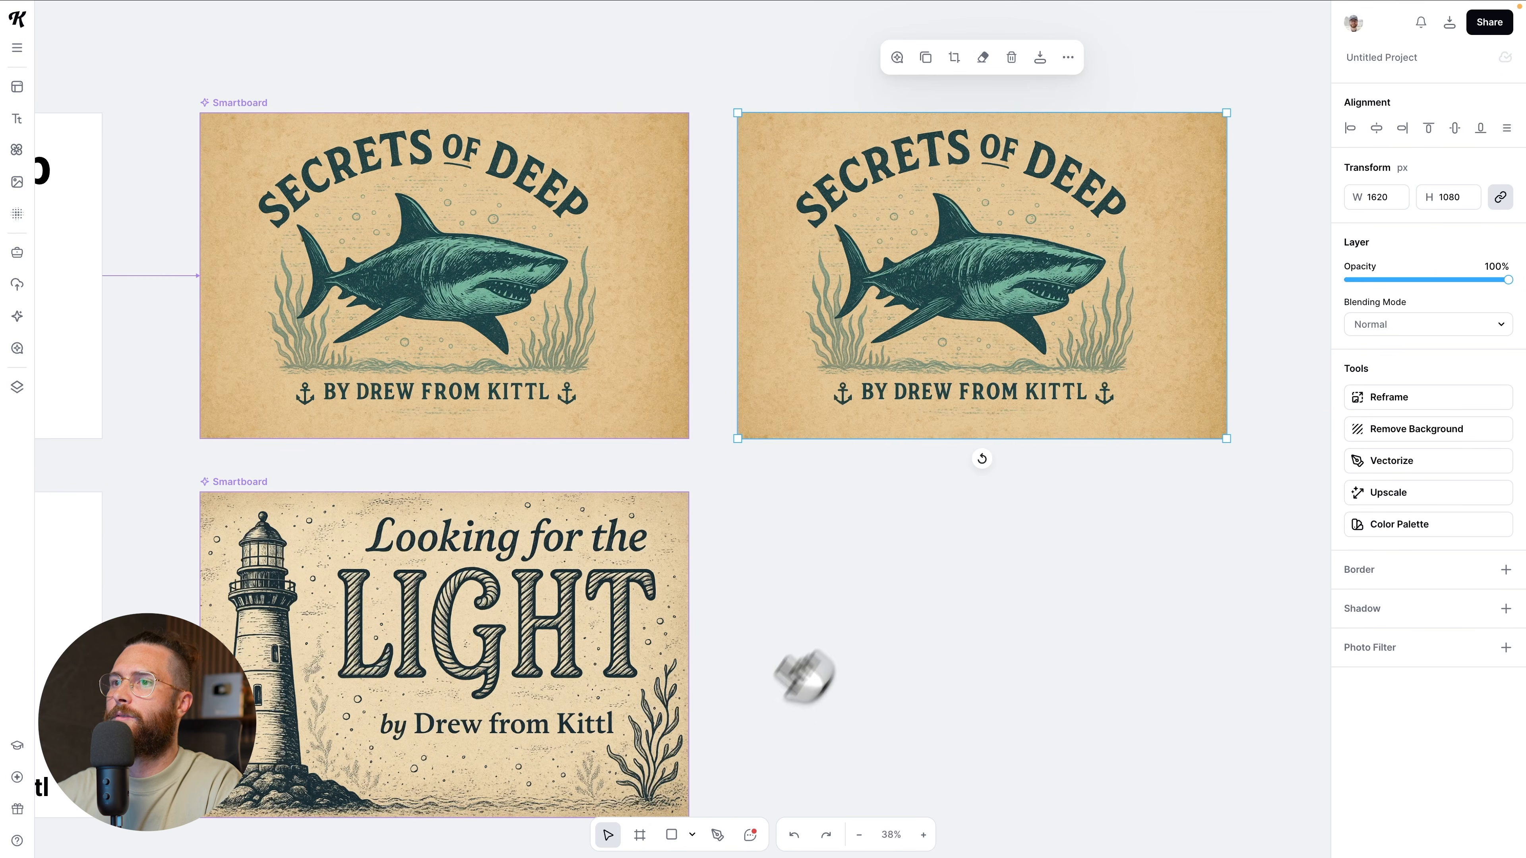
Draw a new artboard over the converted shark image and adjust the image so it fills the artboard
{"action": "left_click", "coordinate": [640, 835]}
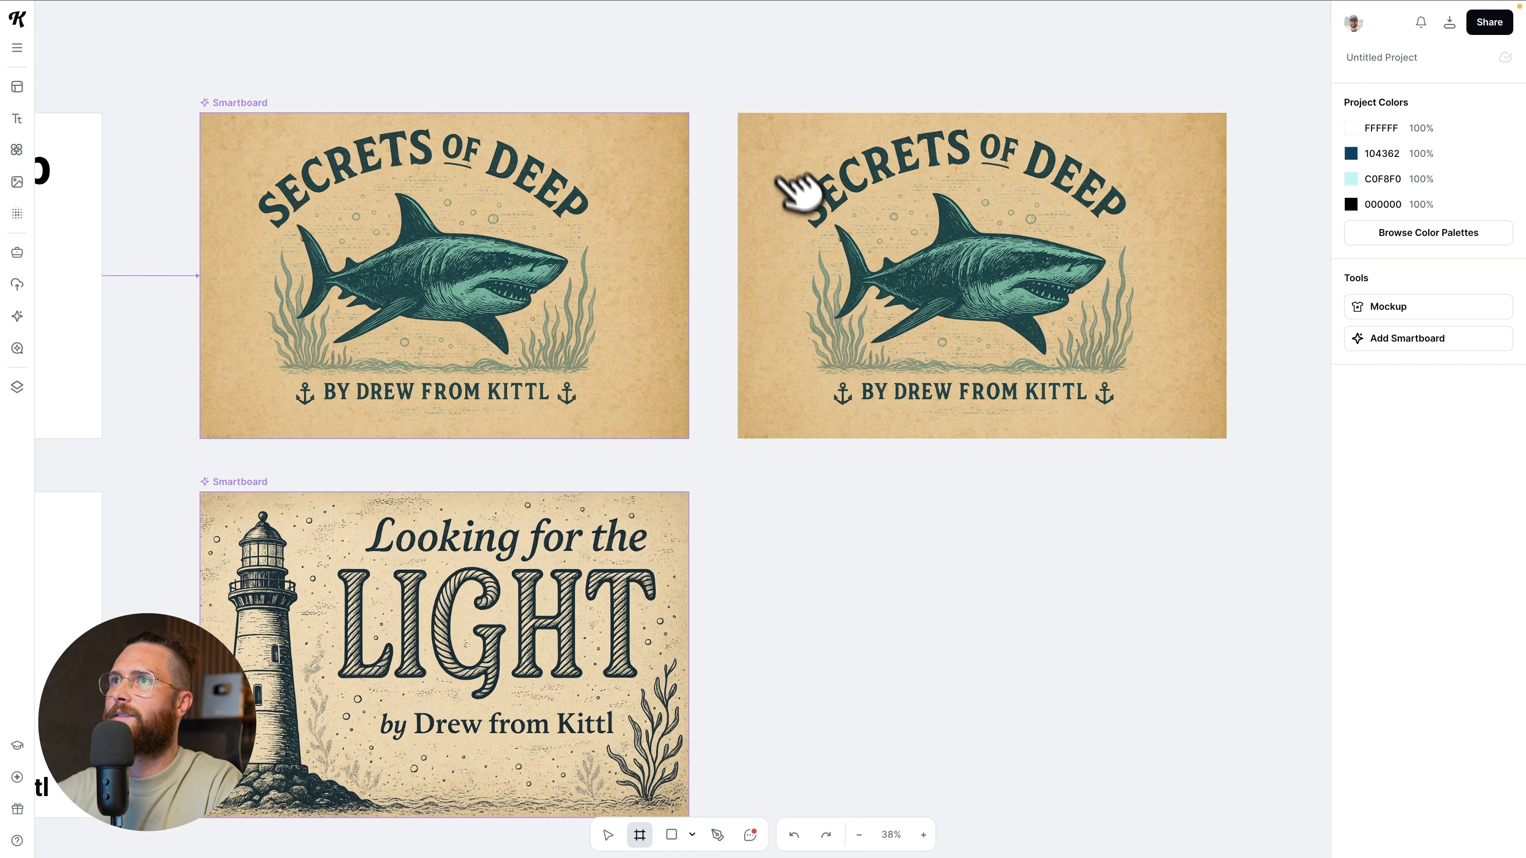
{"action": "left_click_drag", "start_coordinate": [758, 112], "coordinate": [1194, 475]}
{"action": "left_click", "coordinate": [1193, 475]}
{"action": "left_click_drag", "start_coordinate": [1107, 377], "coordinate": [1071, 344]}
{"action": "left_click", "coordinate": [1037, 466]}
{"action": "scroll", "coordinate": [1037, 469], "scroll_direction": "down", "scroll_amount": 1}
{"action": "scroll", "coordinate": [1037, 467], "scroll_direction": "down", "scroll_amount": 2}
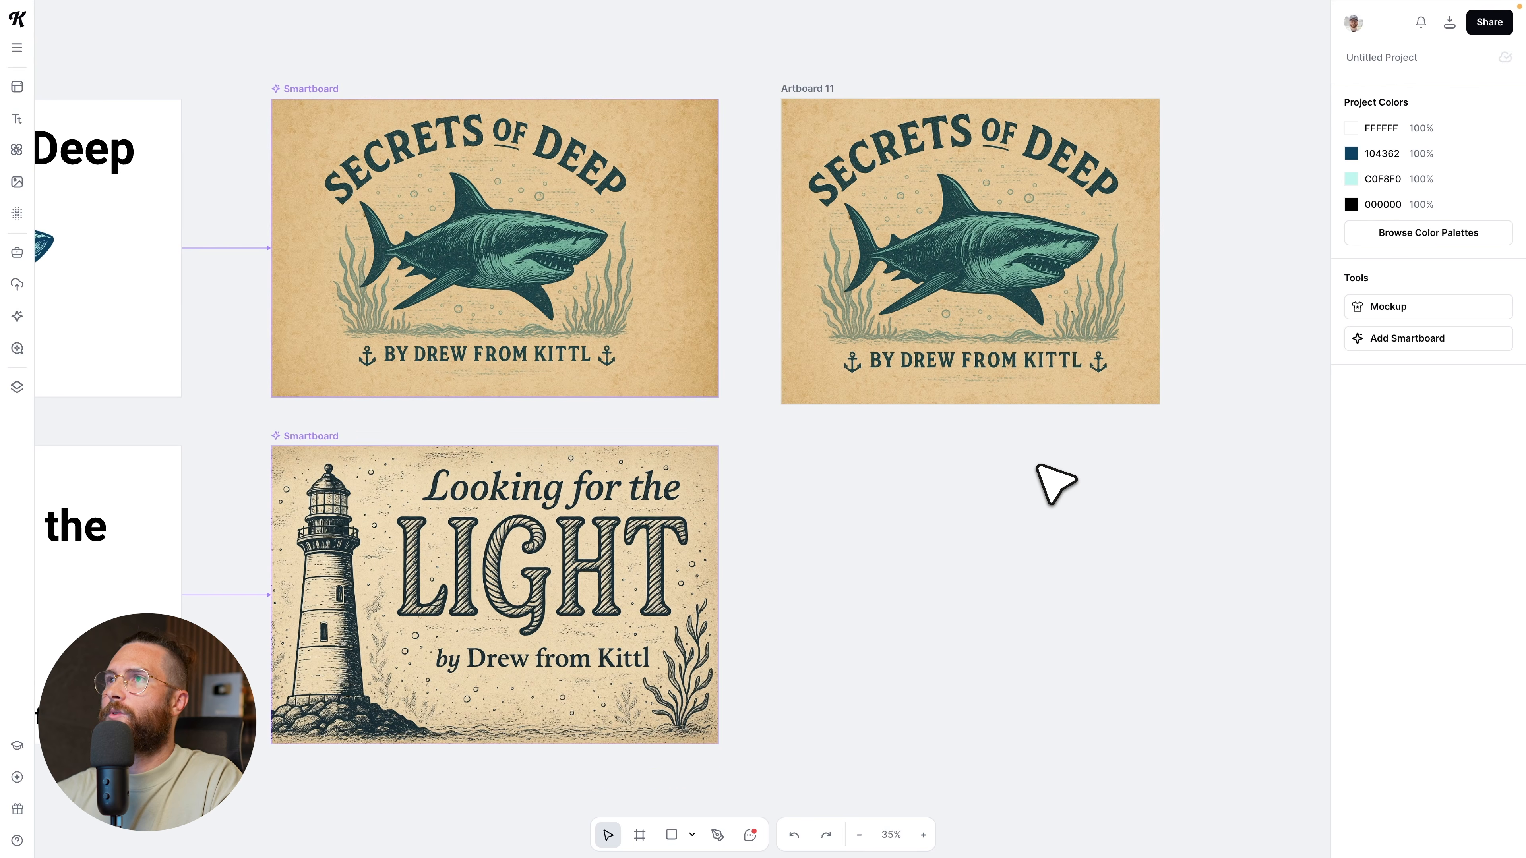
Add a Smartboard linked to the lighthouse title graphic and set its aspect ratio to 1:1
{"action": "left_click", "coordinate": [451, 451]}
{"action": "mouse_move", "coordinate": [734, 588]}
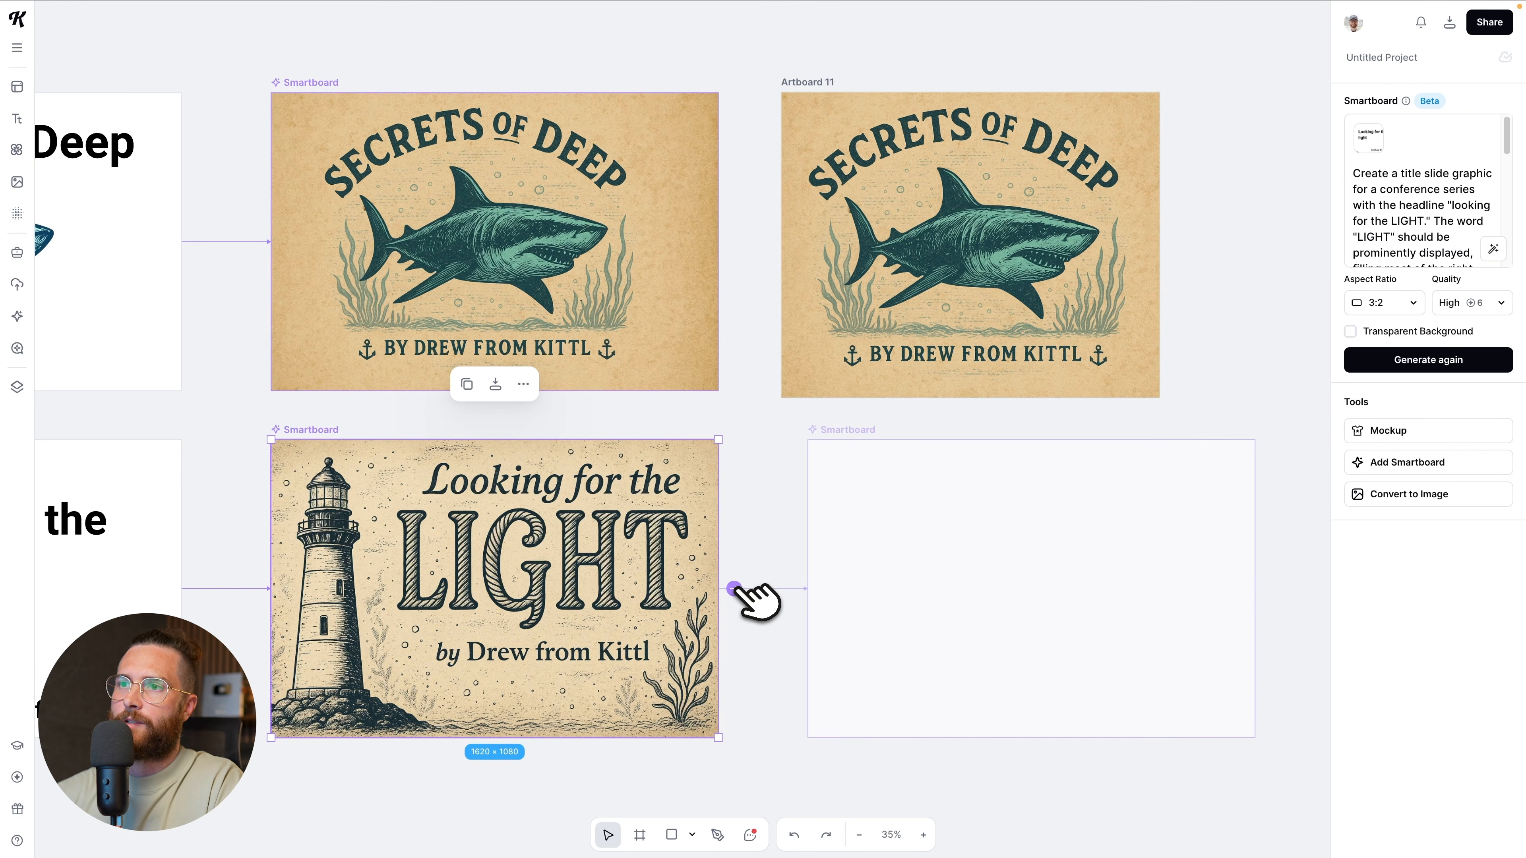
{"action": "left_click", "coordinate": [734, 587]}
{"action": "left_click", "coordinate": [1406, 303]}
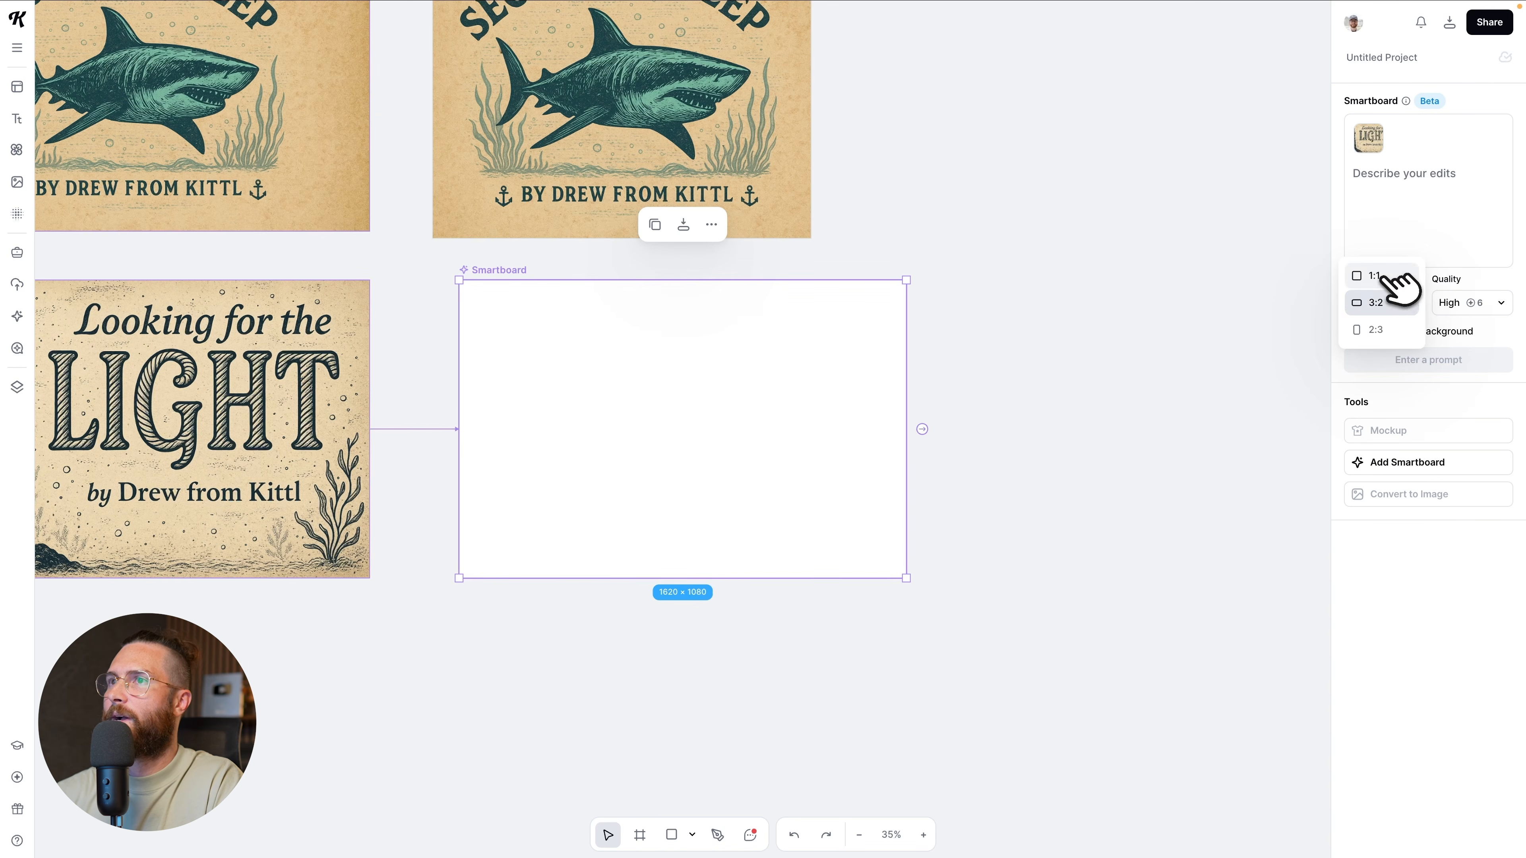
{"action": "left_click", "coordinate": [1382, 278]}
{"action": "scroll", "coordinate": [1029, 419], "scroll_direction": "left", "scroll_amount": 4}
{"action": "scroll", "coordinate": [757, 541], "scroll_direction": "up", "scroll_amount": 3}
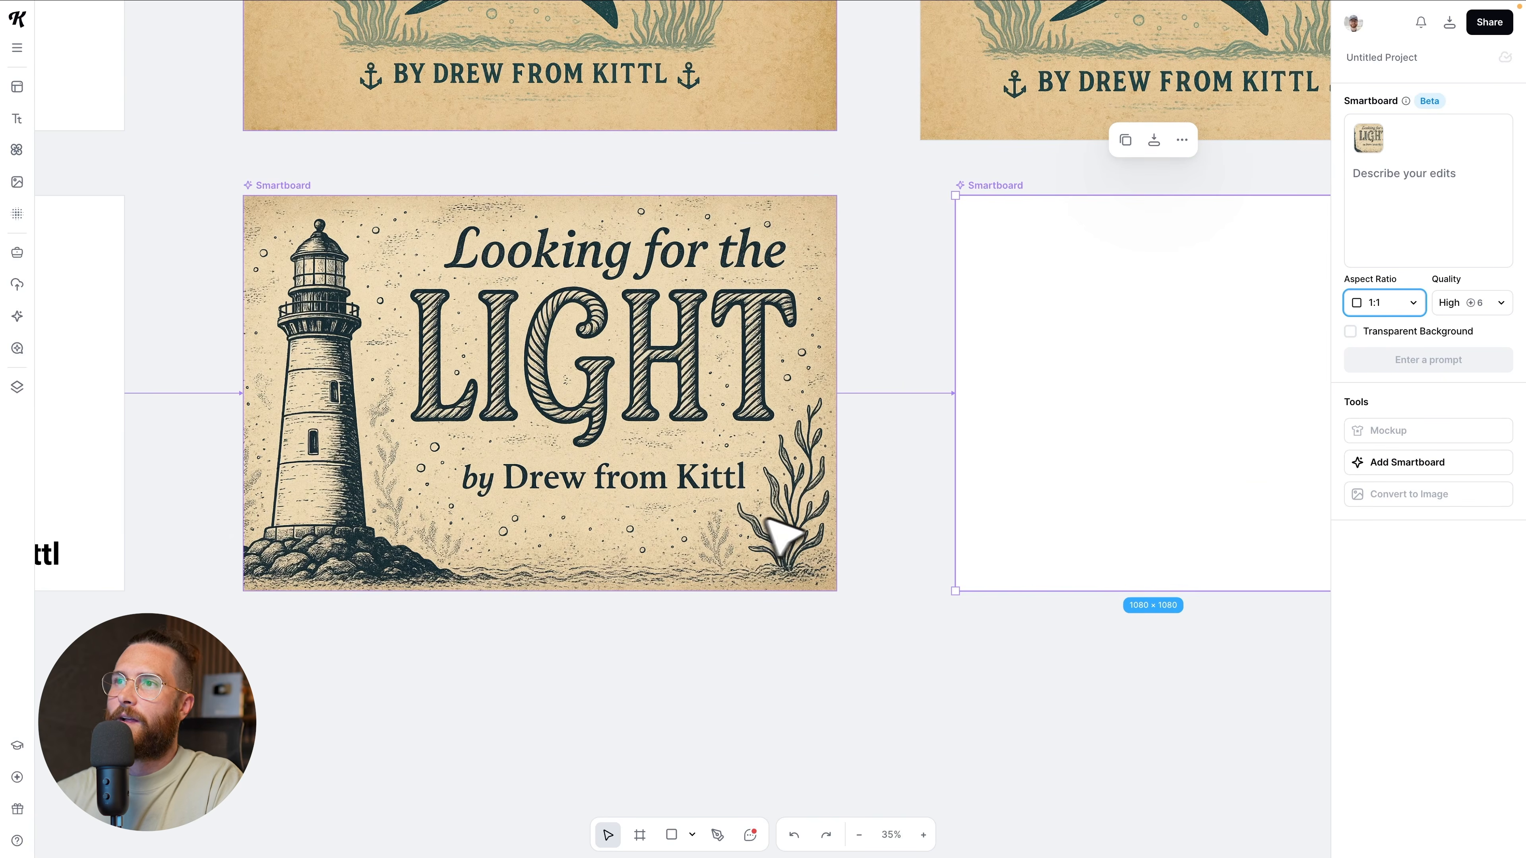
{"action": "scroll", "coordinate": [796, 484], "scroll_direction": "right", "scroll_amount": 3}
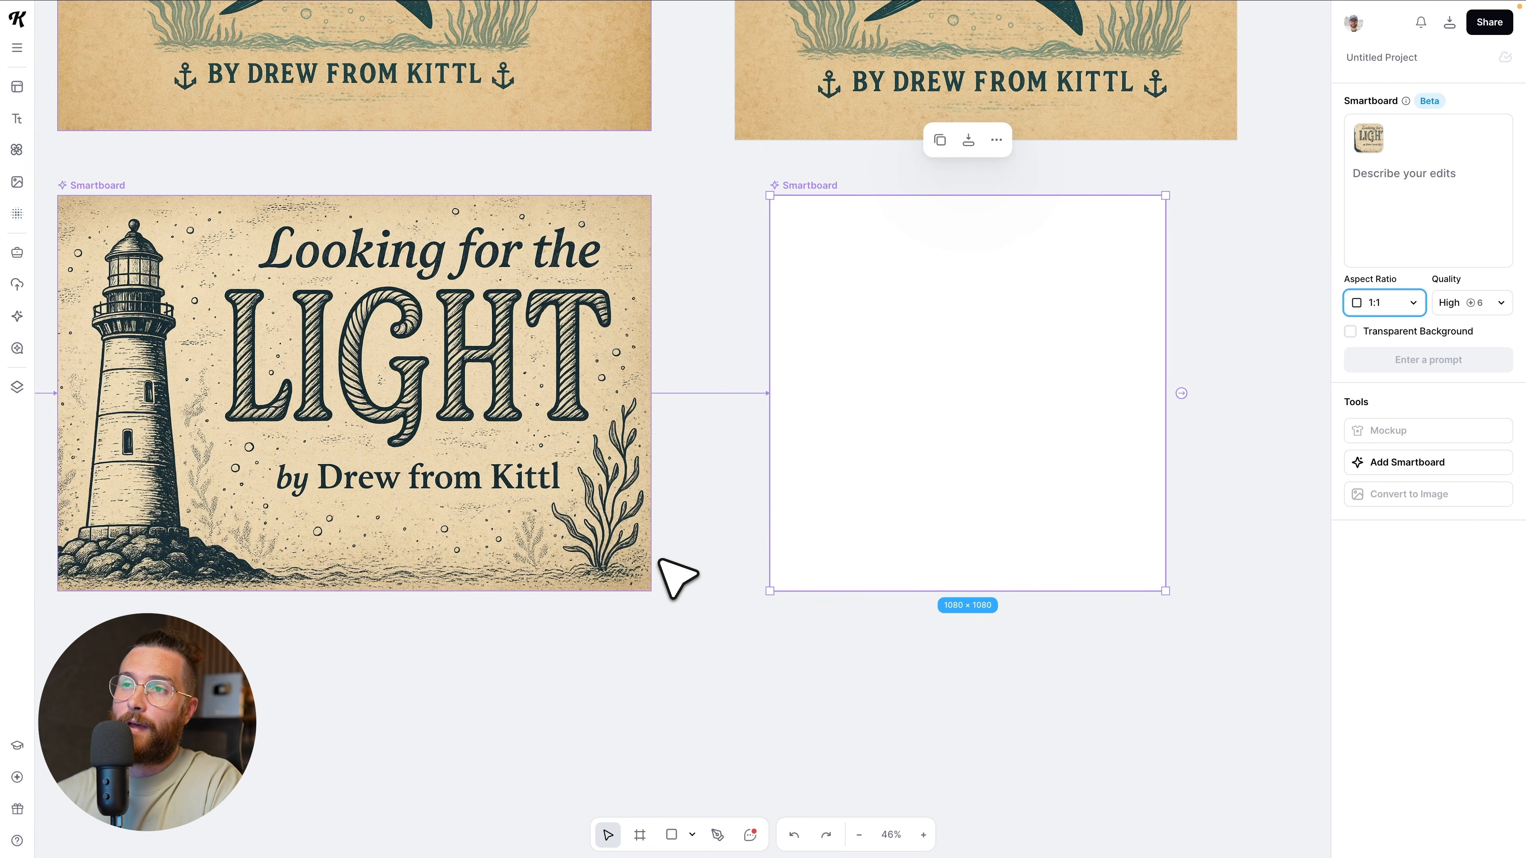
Generate a transparent-background graphic with the prompt "extract the seaweed from this design and show it as a illustration graphic I can use in other designs"
{"action": "left_click", "coordinate": [1363, 208]}
{"action": "type", "text": "extra"}
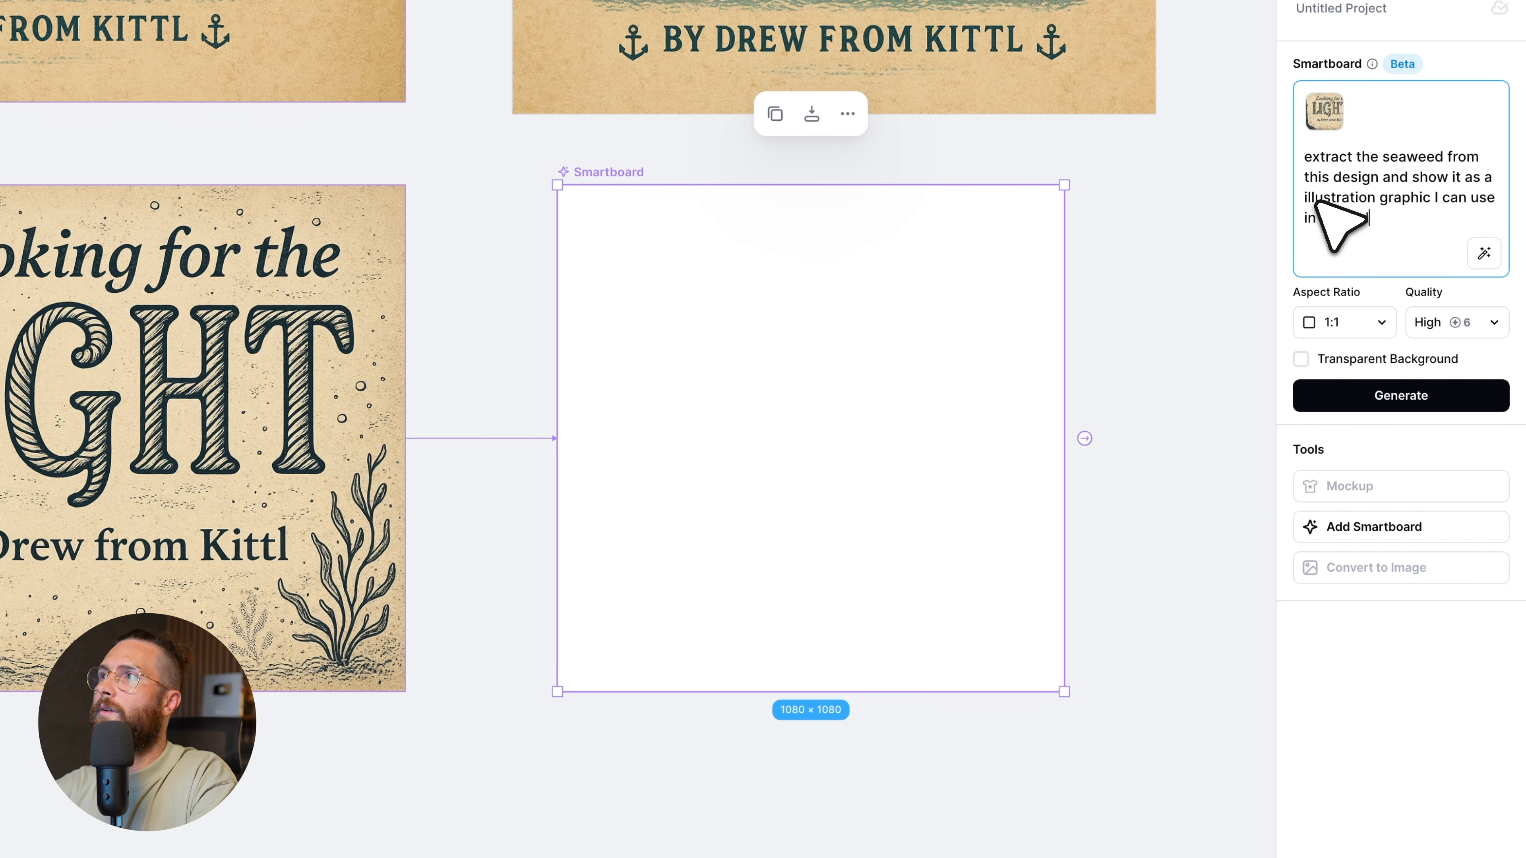
{"action": "type", "text": "ns"}
{"action": "left_click", "coordinate": [1301, 359]}
{"action": "left_click", "coordinate": [1439, 400]}
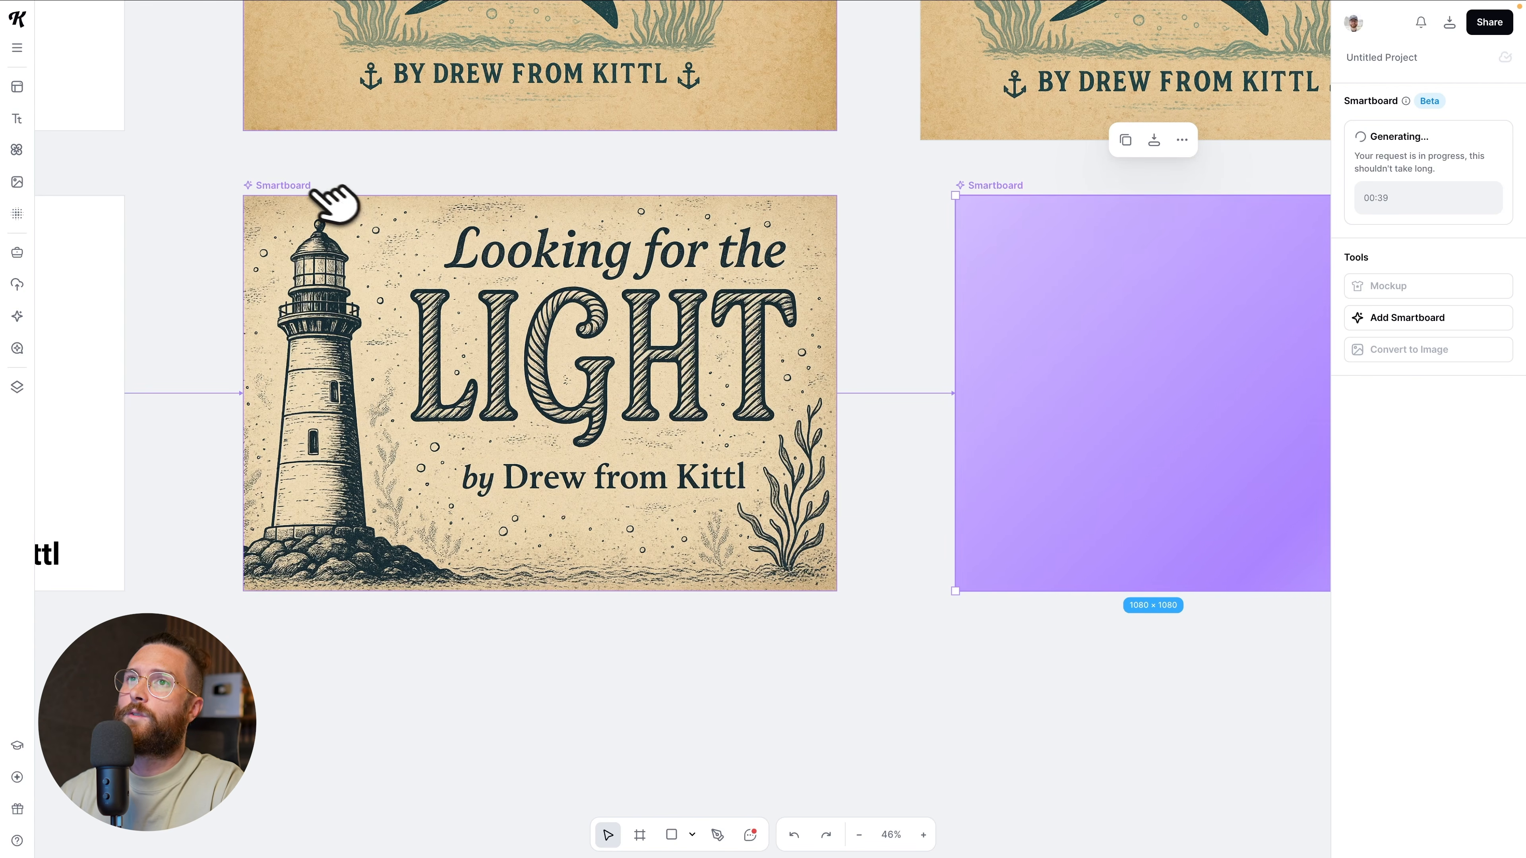
Convert the lighthouse Smartboard into a regular image and place it directly below the seaweed Smartboard
{"action": "left_click", "coordinate": [326, 201]}
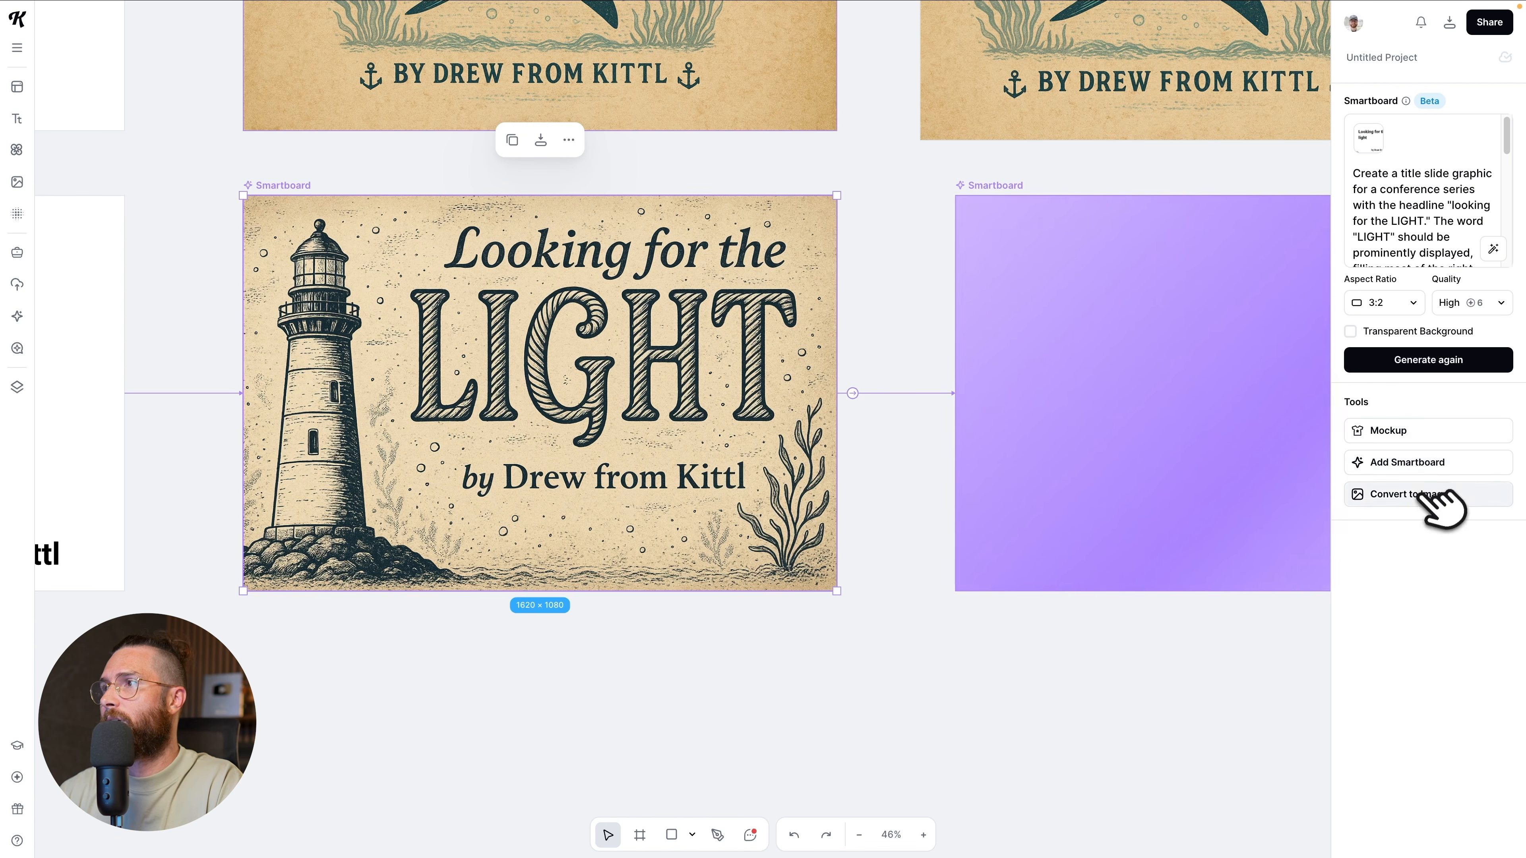
{"action": "left_click", "coordinate": [1436, 495]}
{"action": "left_click_drag", "start_coordinate": [997, 382], "coordinate": [923, 675]}
{"action": "scroll", "coordinate": [883, 643], "scroll_direction": "down", "scroll_amount": 4}
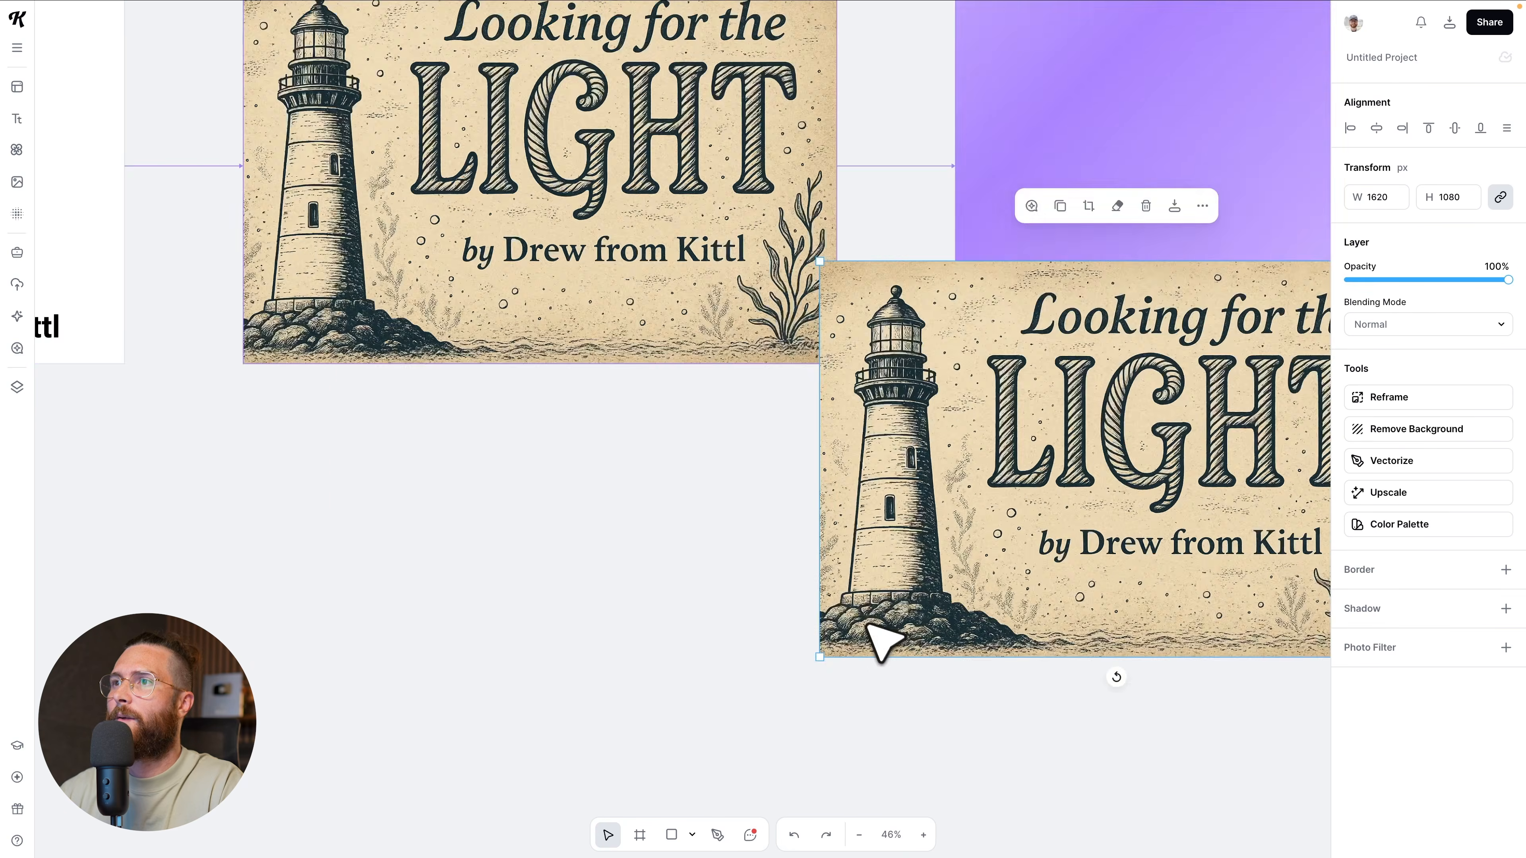
{"action": "scroll", "coordinate": [869, 630], "scroll_direction": "right", "scroll_amount": 10}
{"action": "left_click_drag", "start_coordinate": [493, 391], "coordinate": [645, 541]}
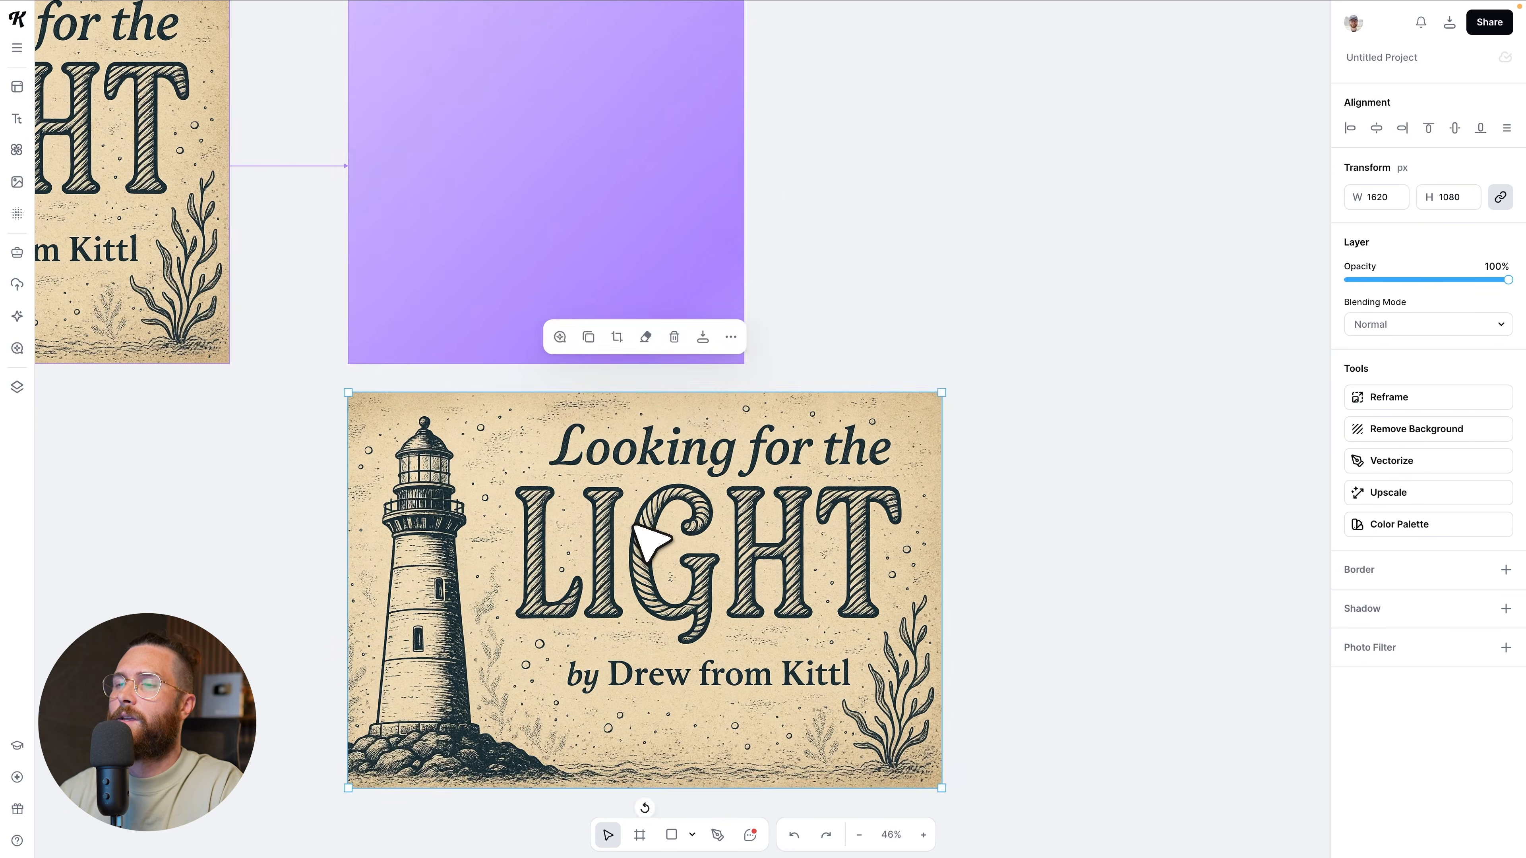
{"action": "scroll", "coordinate": [645, 541], "scroll_direction": "down", "scroll_amount": 4}
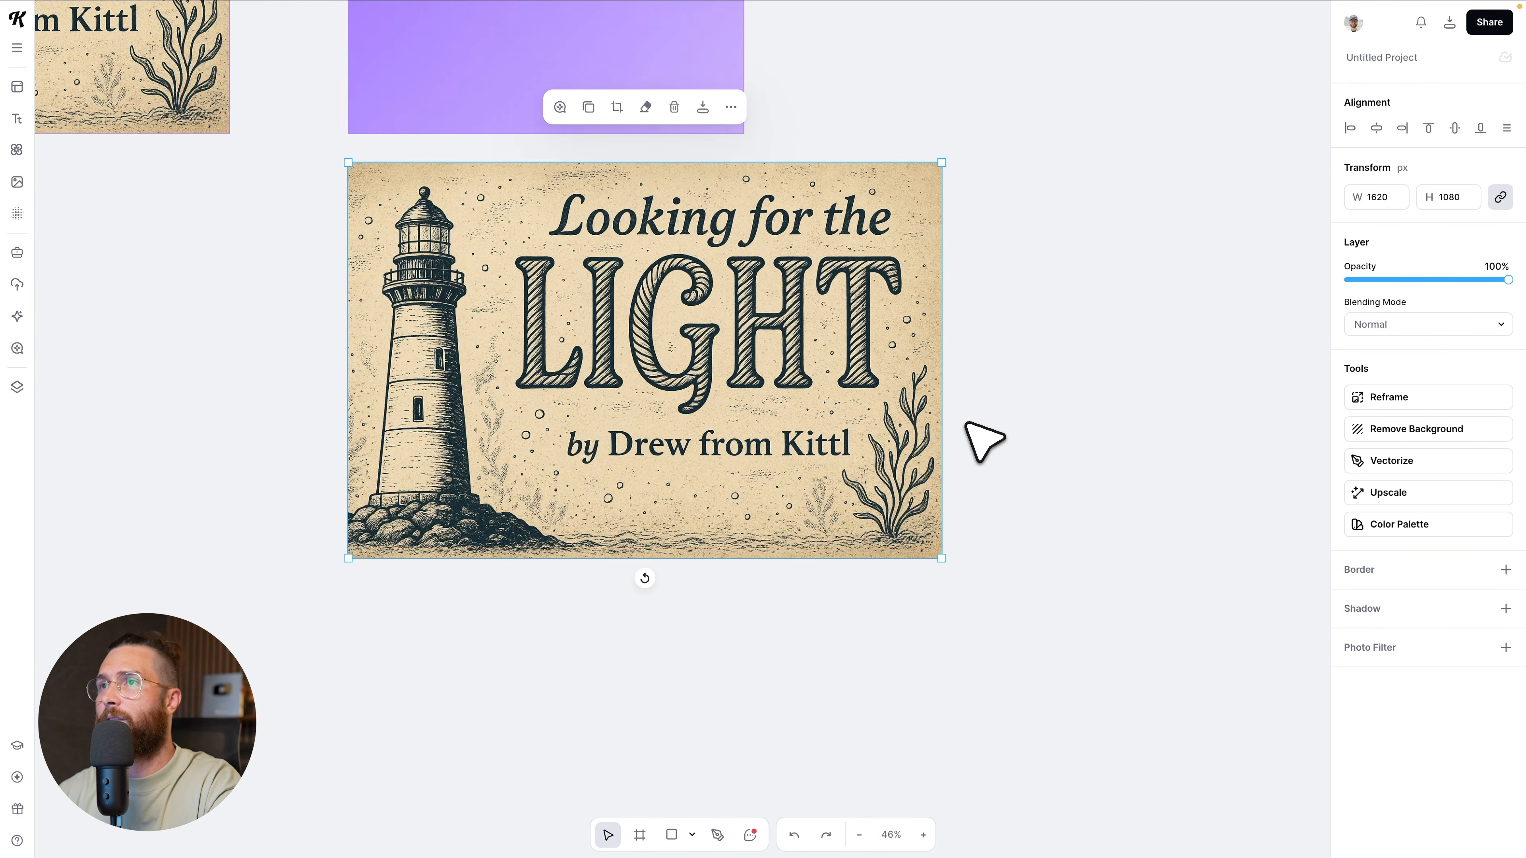
Remove the byline under "LIGHT" from the lighthouse image with the eraser's Erase & Fill option
{"action": "key", "text": "e"}
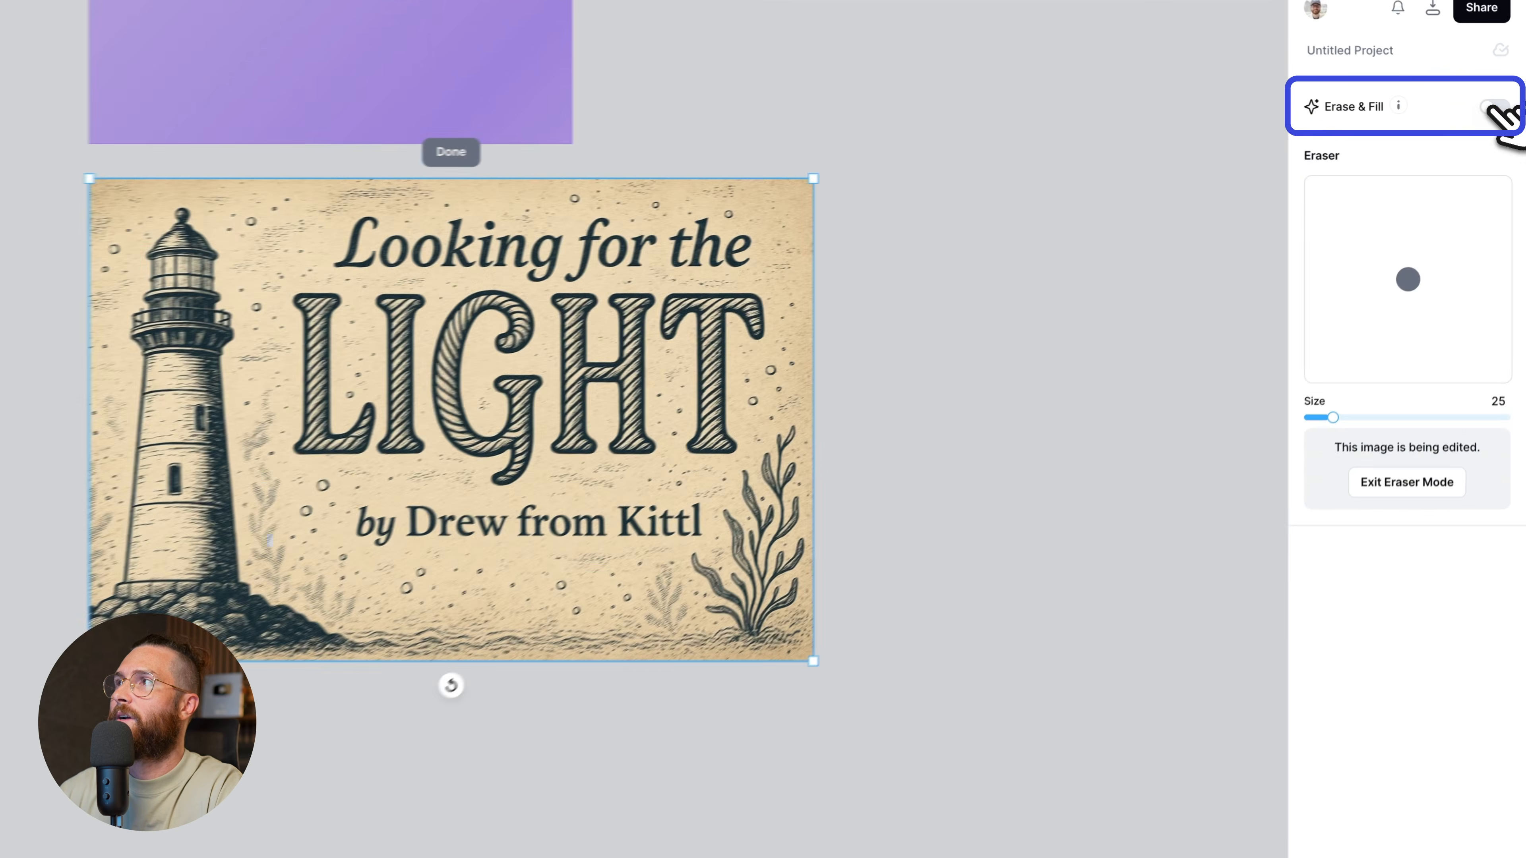
{"action": "left_click", "coordinate": [1500, 103]}
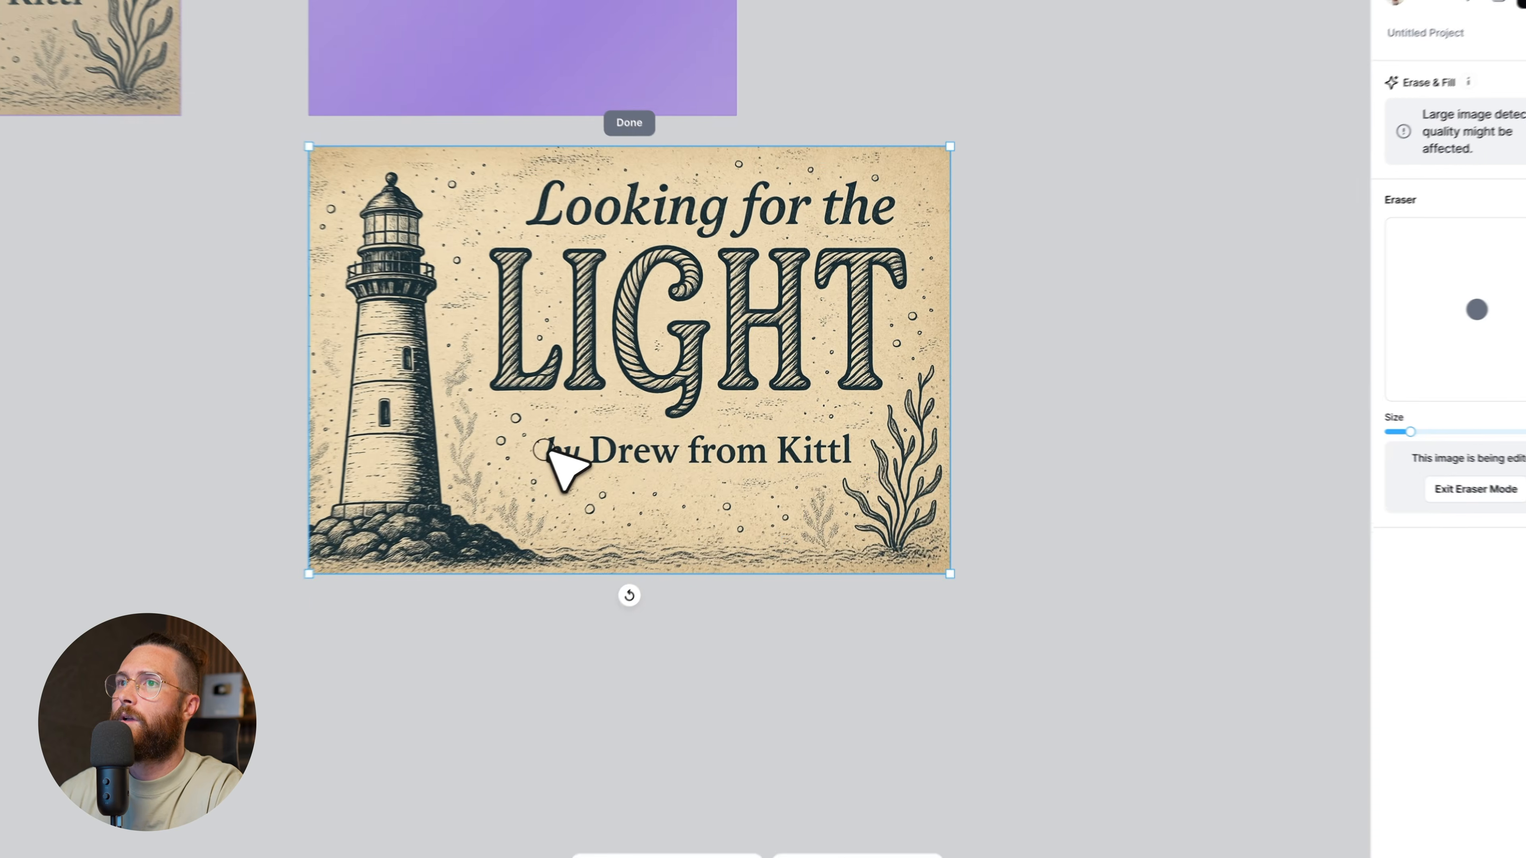
{"action": "left_click_drag", "start_coordinate": [393, 492], "coordinate": [432, 518]}
{"action": "mouse_move", "coordinate": [593, 450]}
{"action": "left_mouse_down"}
{"action": "mouse_move", "coordinate": [612, 462]}
{"action": "mouse_move", "coordinate": [617, 434]}
{"action": "mouse_move", "coordinate": [770, 459]}
{"action": "mouse_move", "coordinate": [848, 448]}
{"action": "left_mouse_up"}
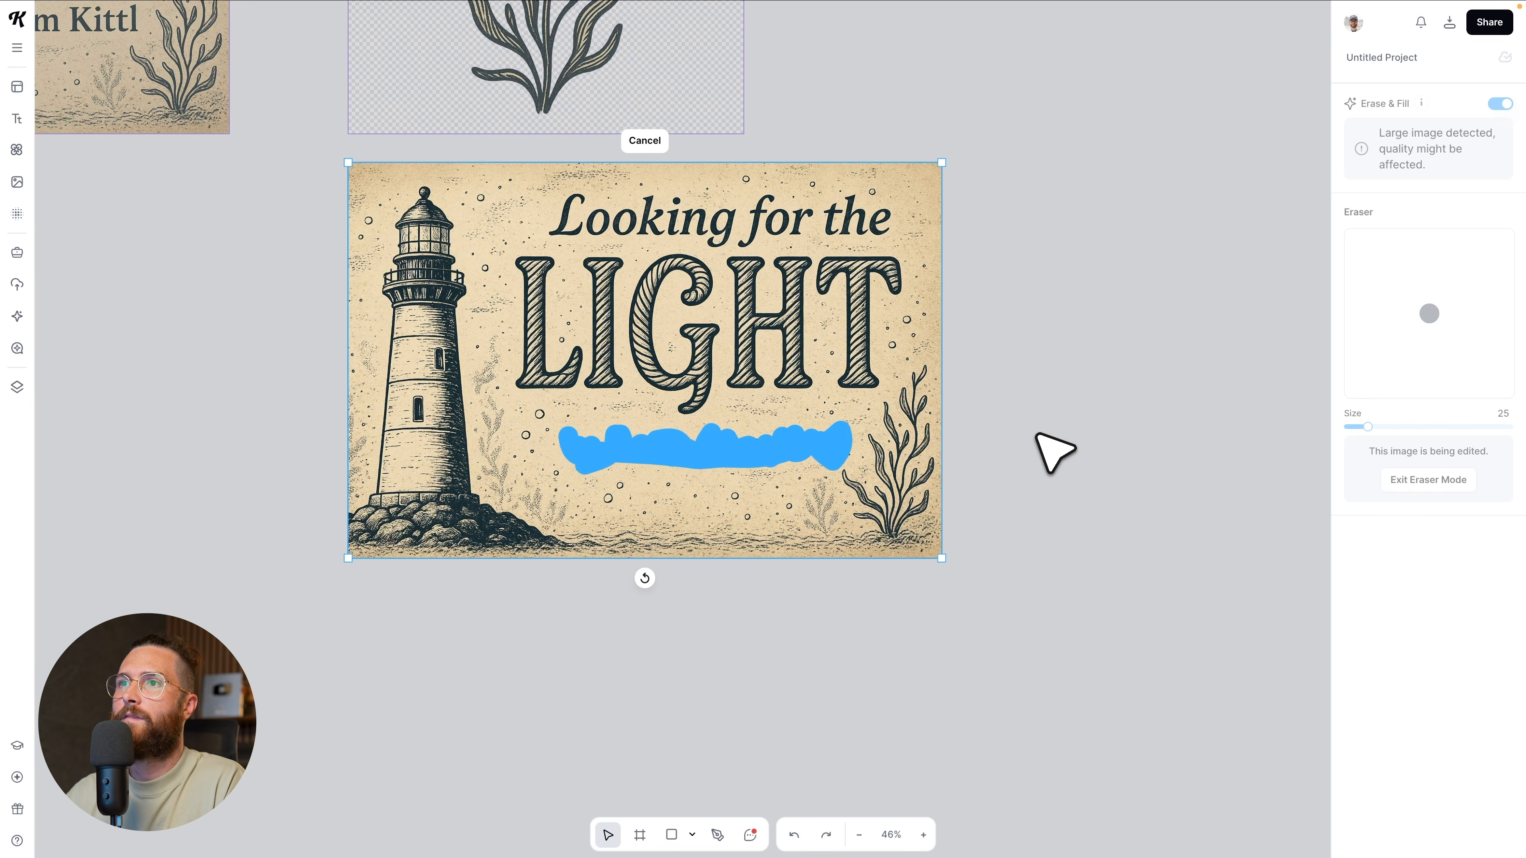
{"action": "scroll", "coordinate": [1042, 442], "scroll_direction": "up", "scroll_amount": 5}
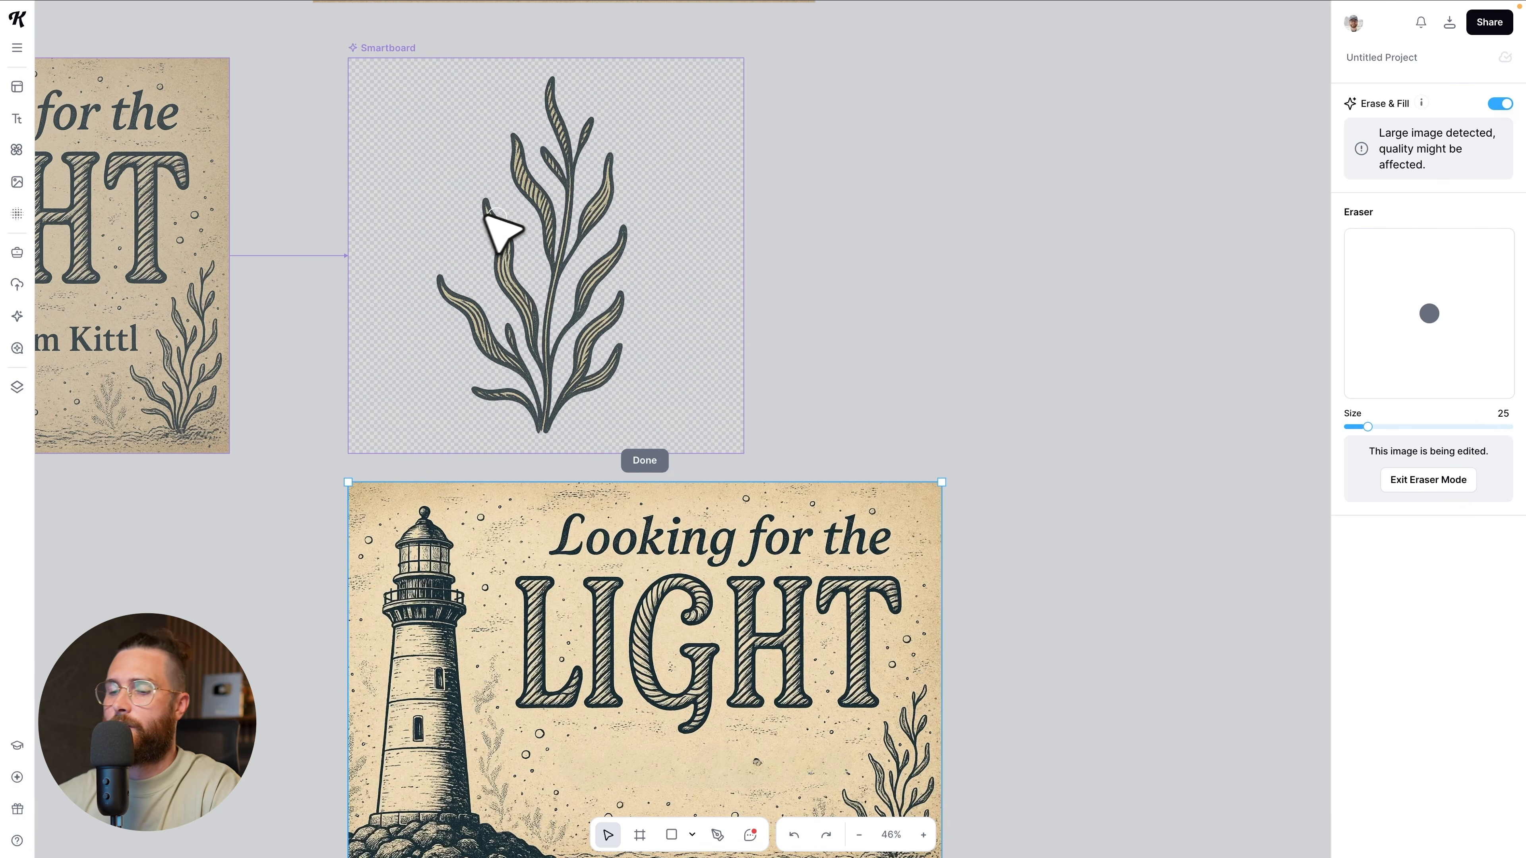
{"action": "key", "text": "Escape"}
Convert the seaweed Smartboard into a regular image and move it onto the lighthouse image
{"action": "left_click", "coordinate": [596, 251]}
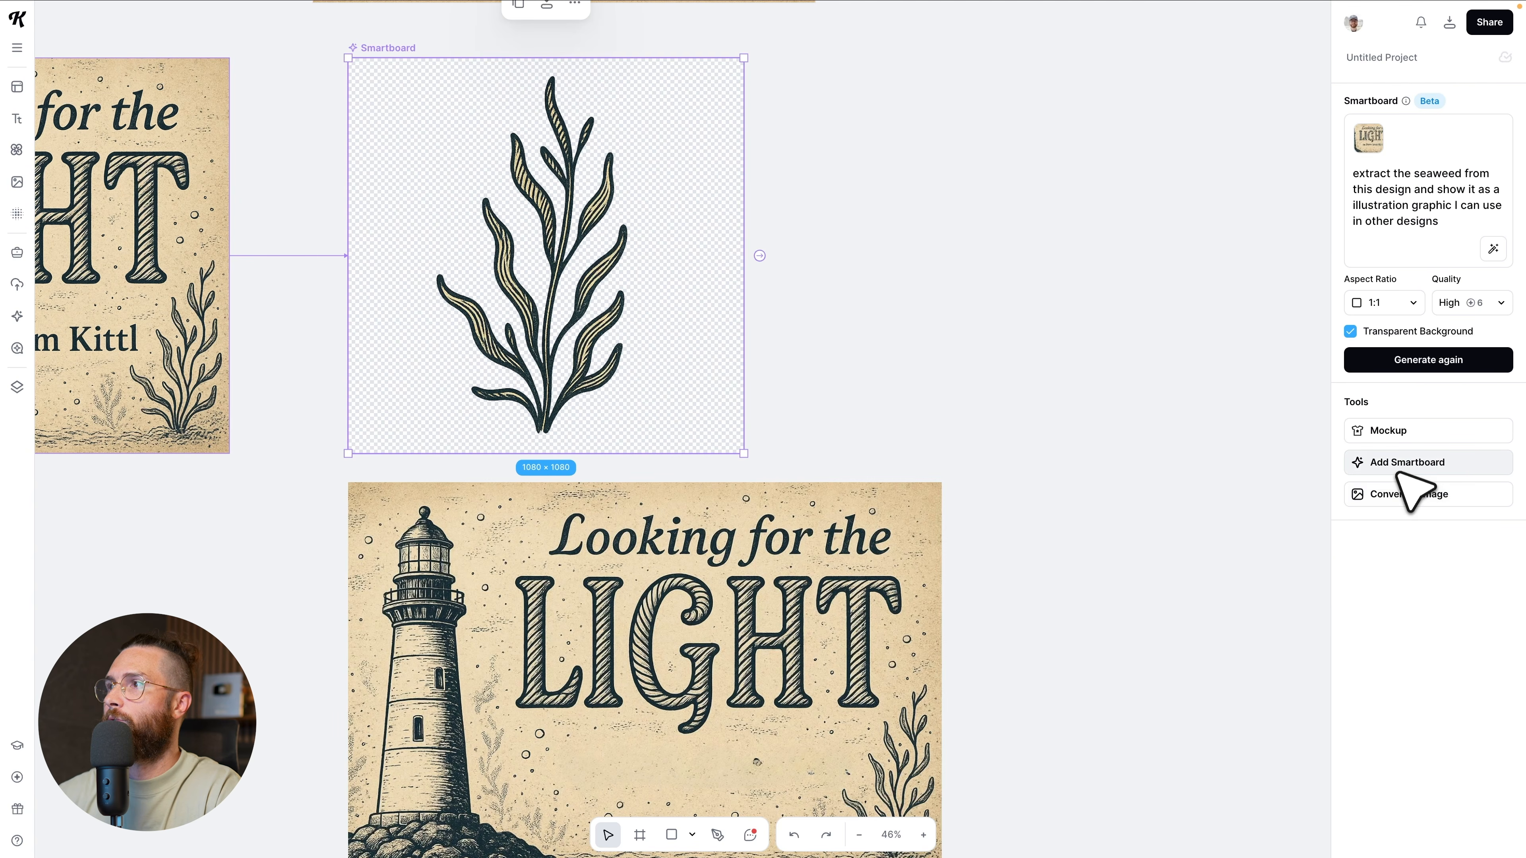
{"action": "left_click", "coordinate": [1406, 494]}
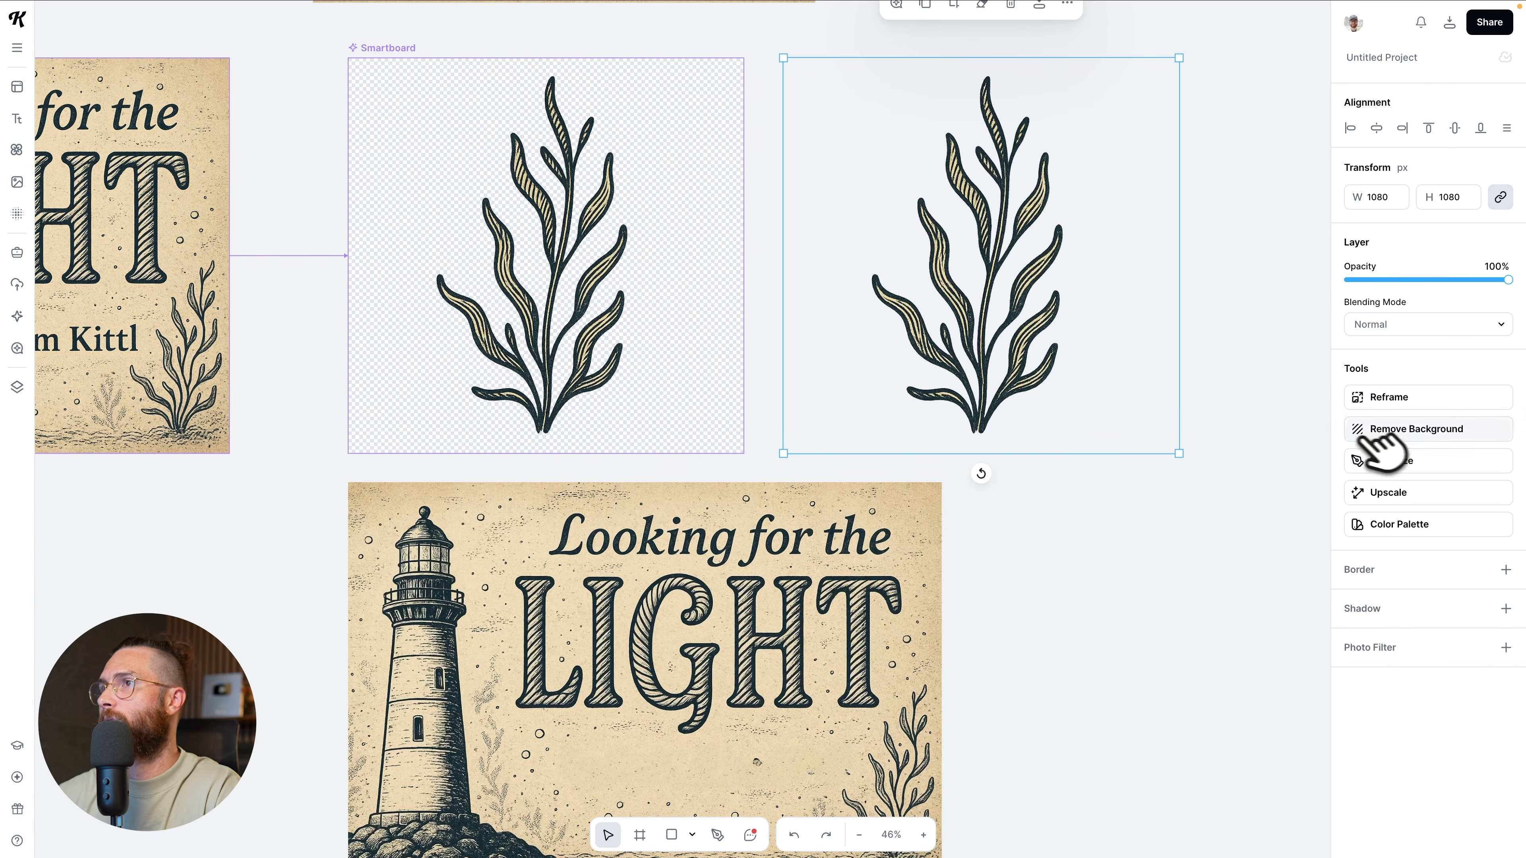
{"action": "left_click_drag", "start_coordinate": [1046, 355], "coordinate": [917, 665]}
{"action": "scroll", "coordinate": [920, 665], "scroll_direction": "down", "scroll_amount": 3}
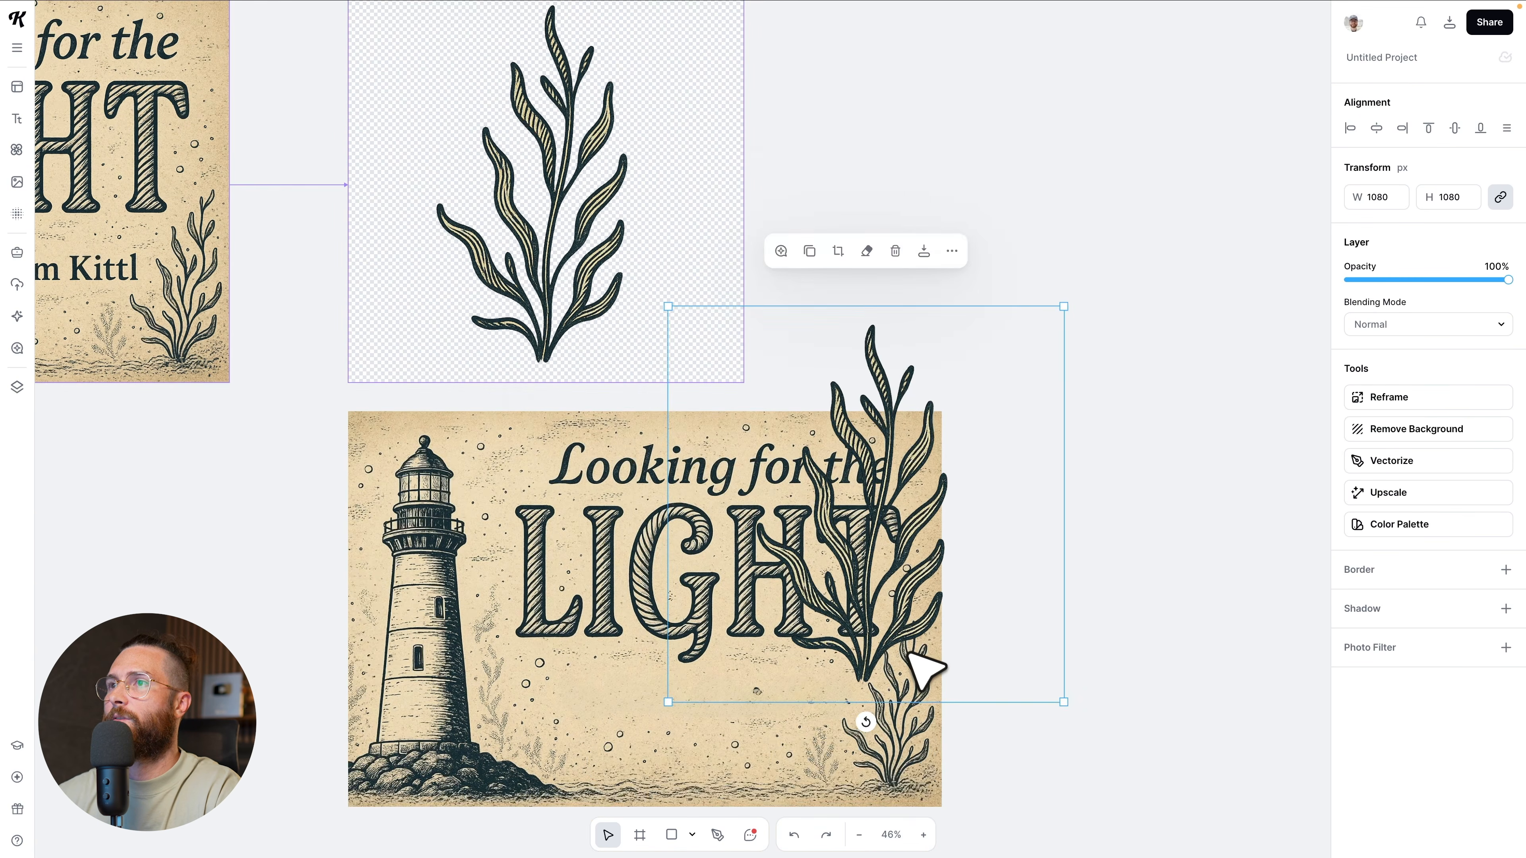
Scale the seaweed image down and place it beside the rocks at the lighthouse's base
{"action": "left_click_drag", "start_coordinate": [1062, 234], "coordinate": [901, 387]}
{"action": "left_click", "coordinate": [977, 305]}
{"action": "left_click", "coordinate": [889, 311]}
{"action": "left_click_drag", "start_coordinate": [1061, 236], "coordinate": [835, 458]}
{"action": "left_click_drag", "start_coordinate": [762, 557], "coordinate": [575, 669]}
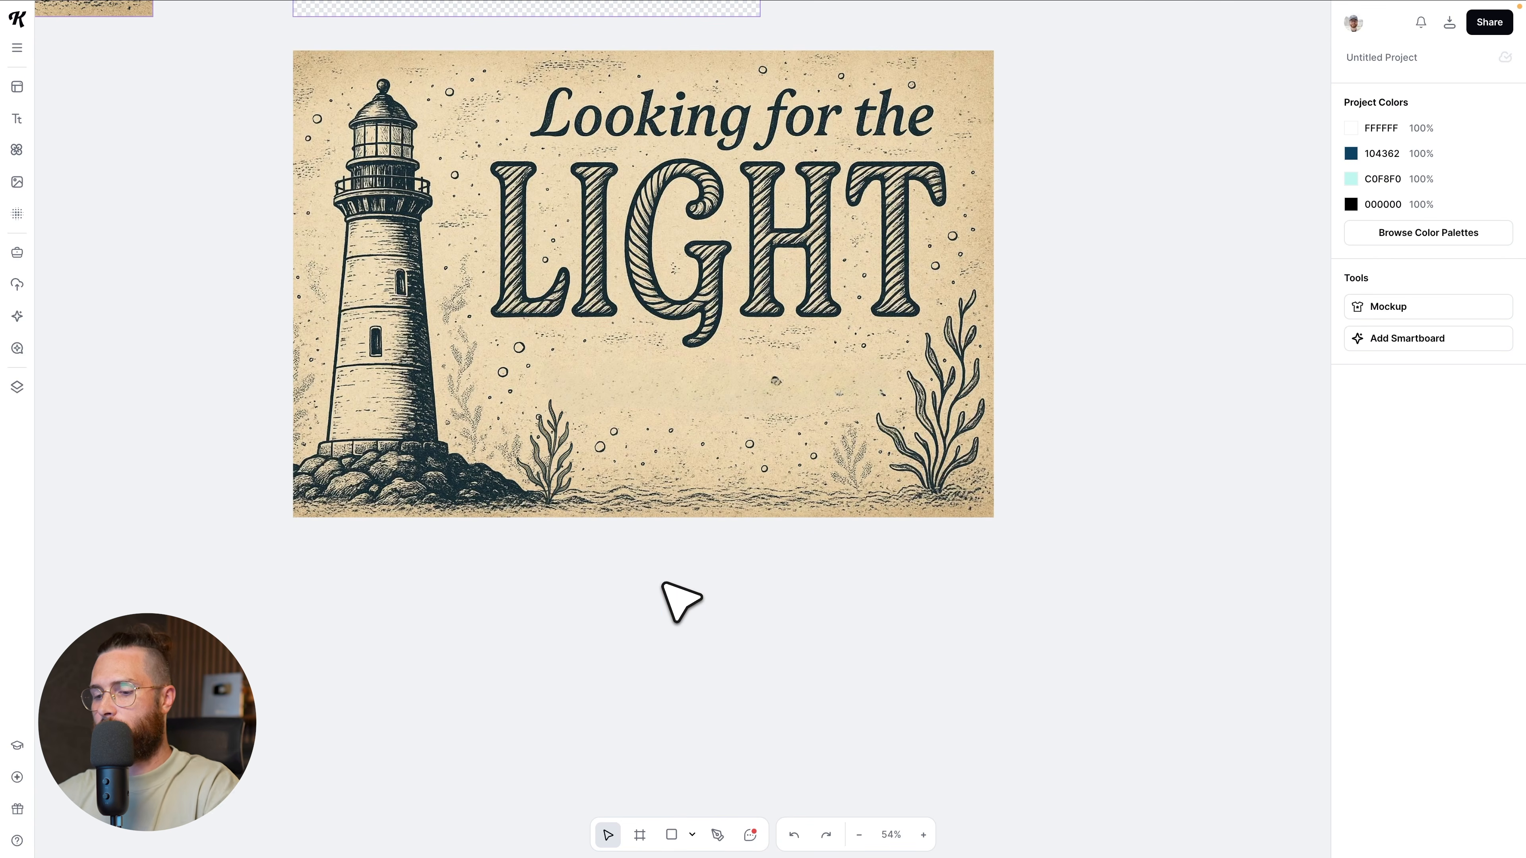
Add a text object with the presenter's byline below the lighthouse image
{"action": "key", "text": "t"}
{"action": "left_click", "coordinate": [662, 583]}
{"action": "type", "text": "y"}
{"action": "left_click", "coordinate": [774, 693]}
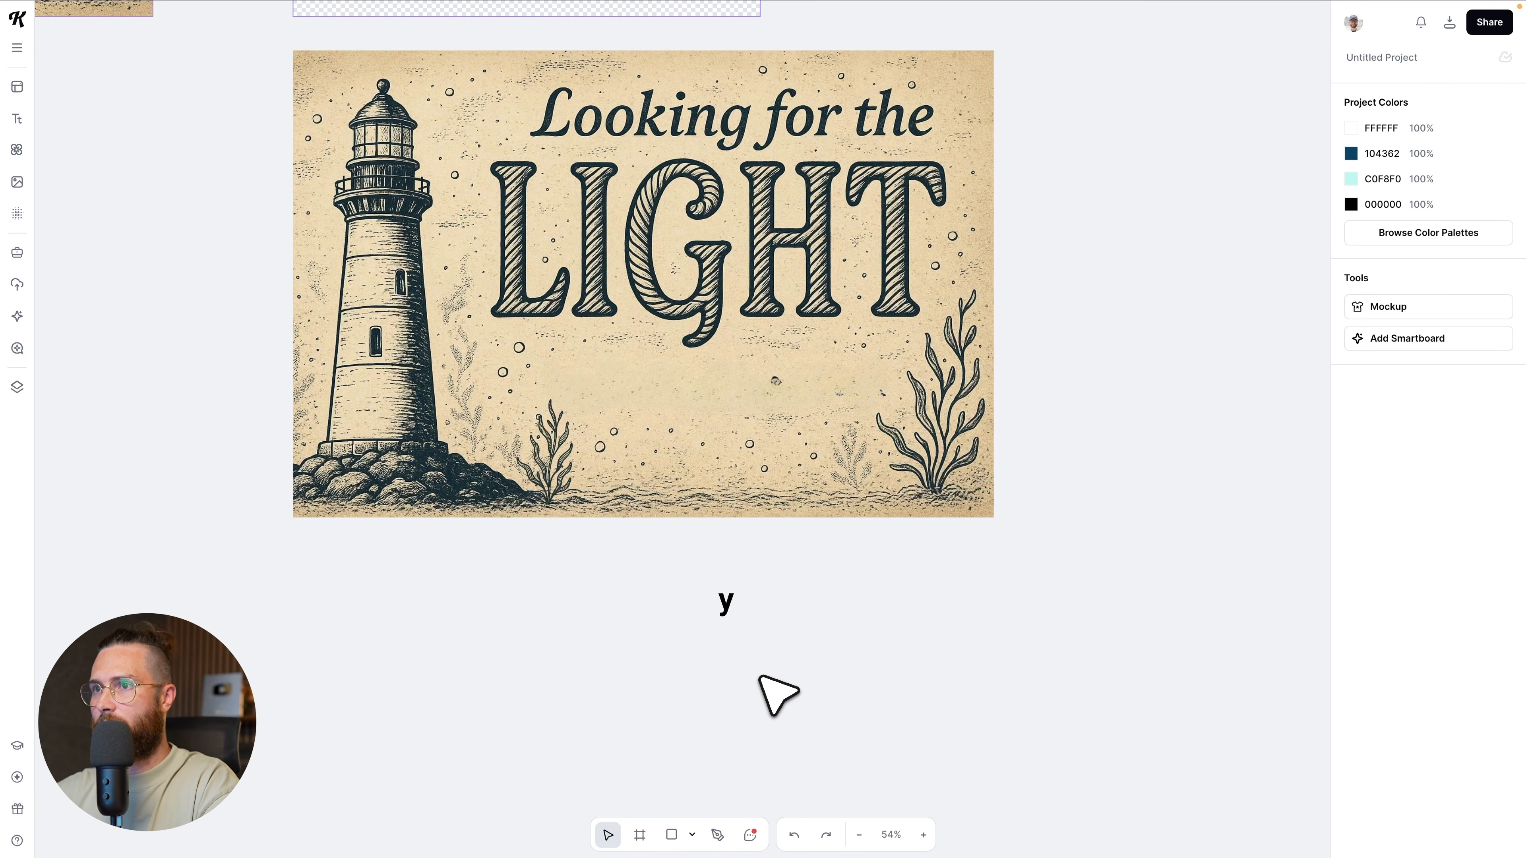
{"action": "double_click", "coordinate": [733, 606]}
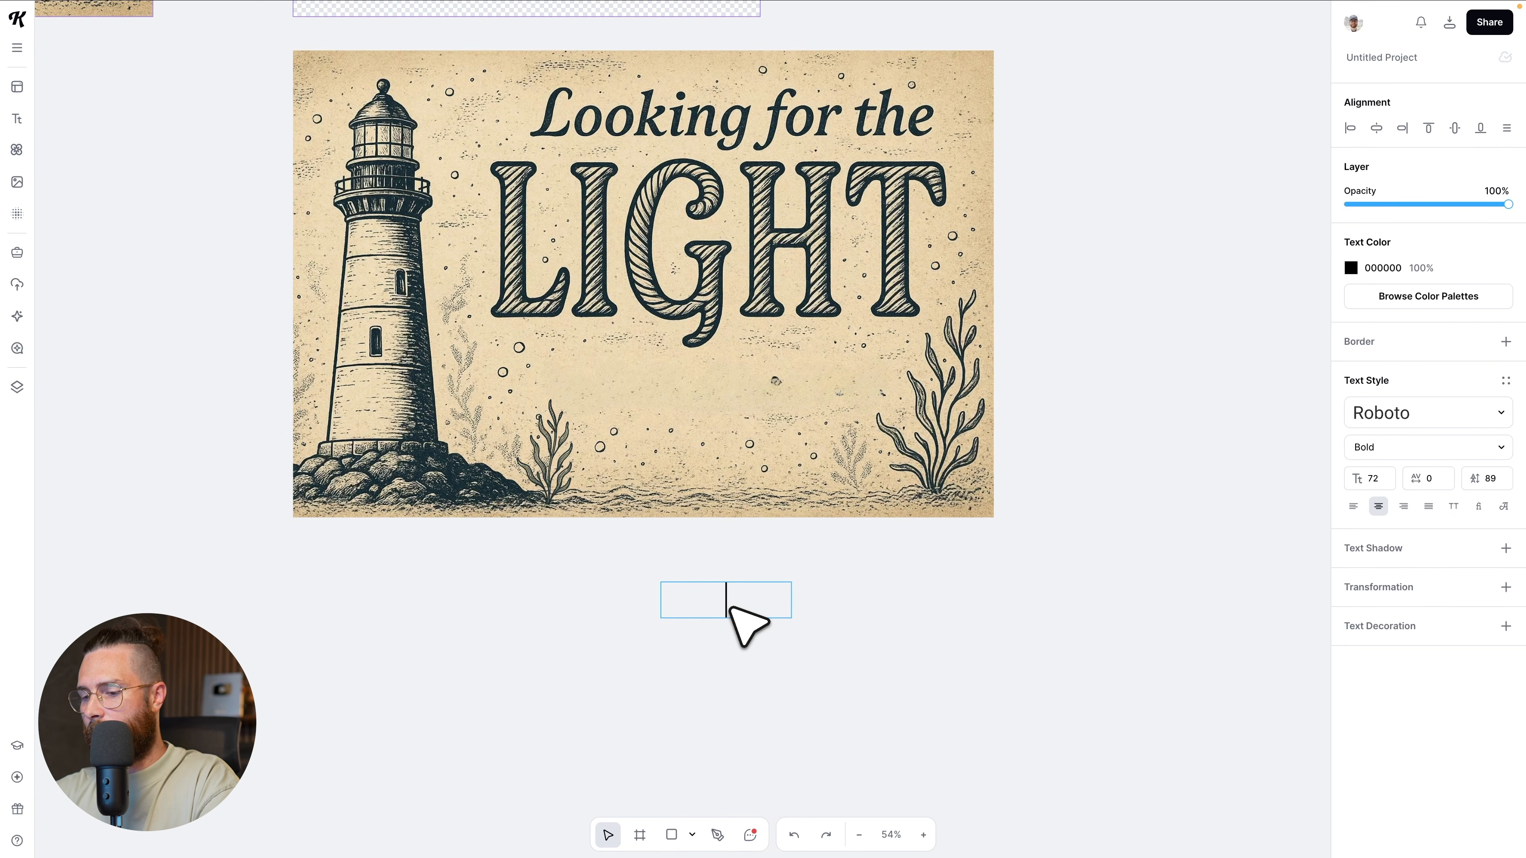
{"action": "type", "text": "drew from Kitt"}
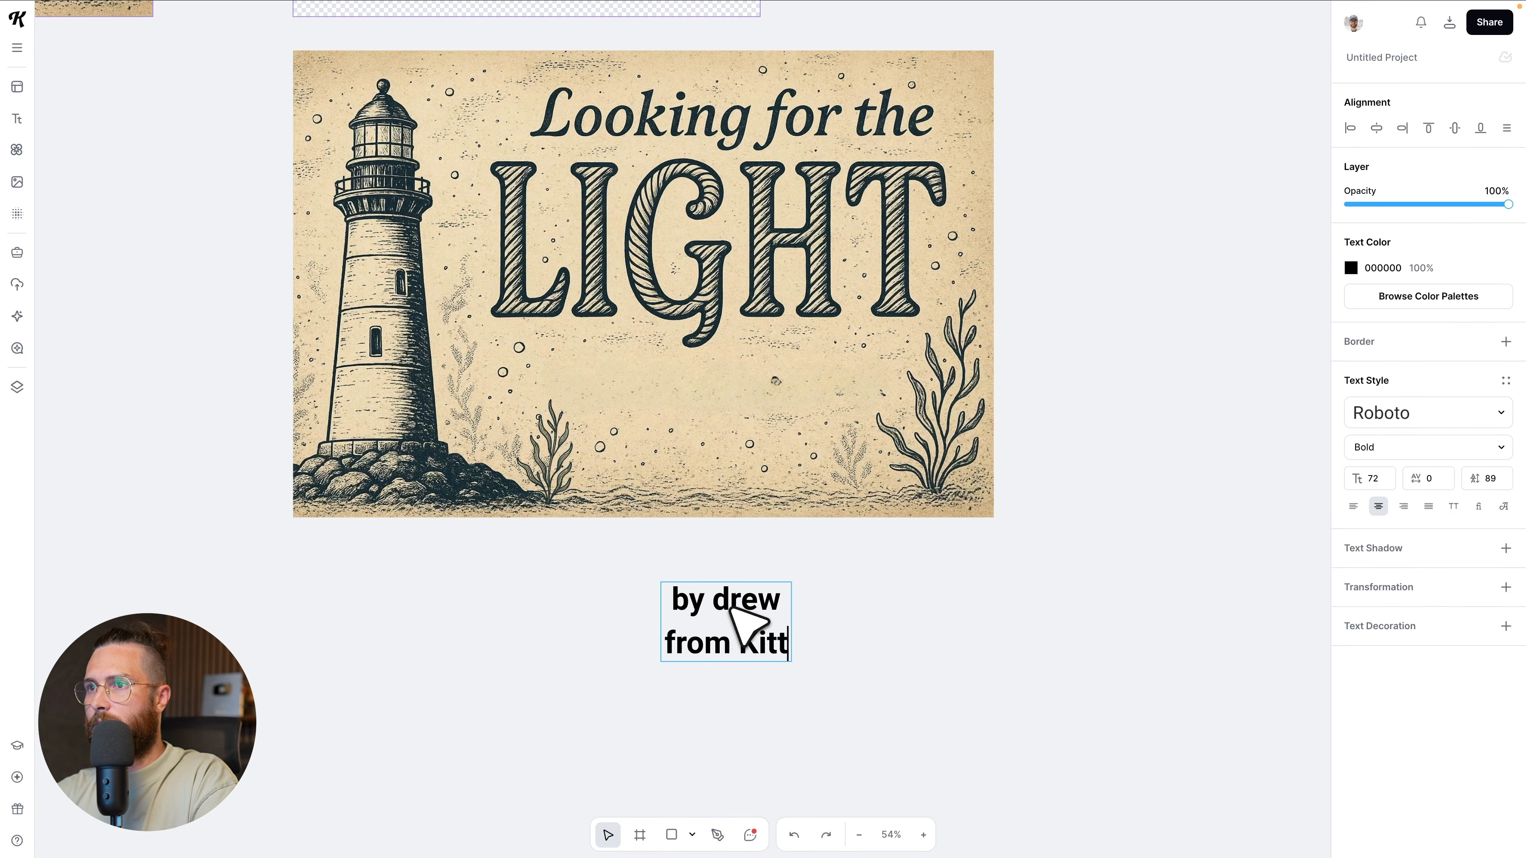
{"action": "type", "text": "l"}
{"action": "left_click", "coordinate": [894, 565]}
Widen the byline to a single line near the lighthouse image's lower edge and scale it to font size 53
{"action": "left_click", "coordinate": [740, 648]}
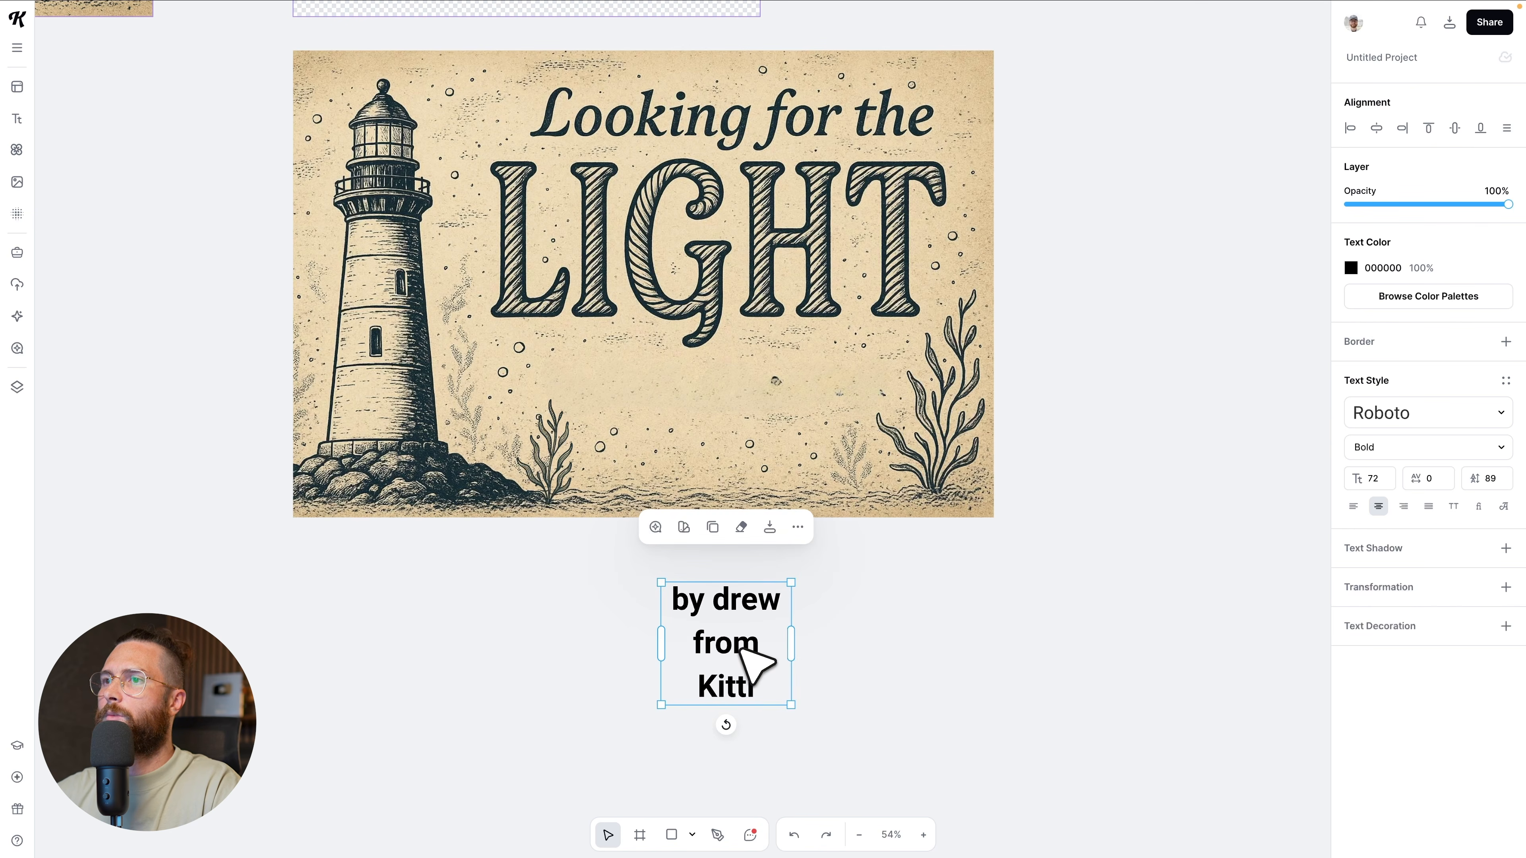
{"action": "mouse_move", "coordinate": [792, 646]}
{"action": "left_mouse_down"}
{"action": "mouse_move", "coordinate": [907, 632]}
{"action": "mouse_move", "coordinate": [829, 479]}
{"action": "mouse_move", "coordinate": [844, 457]}
{"action": "left_mouse_up"}
{"action": "left_click", "coordinate": [882, 560]}
{"action": "left_click", "coordinate": [837, 457]}
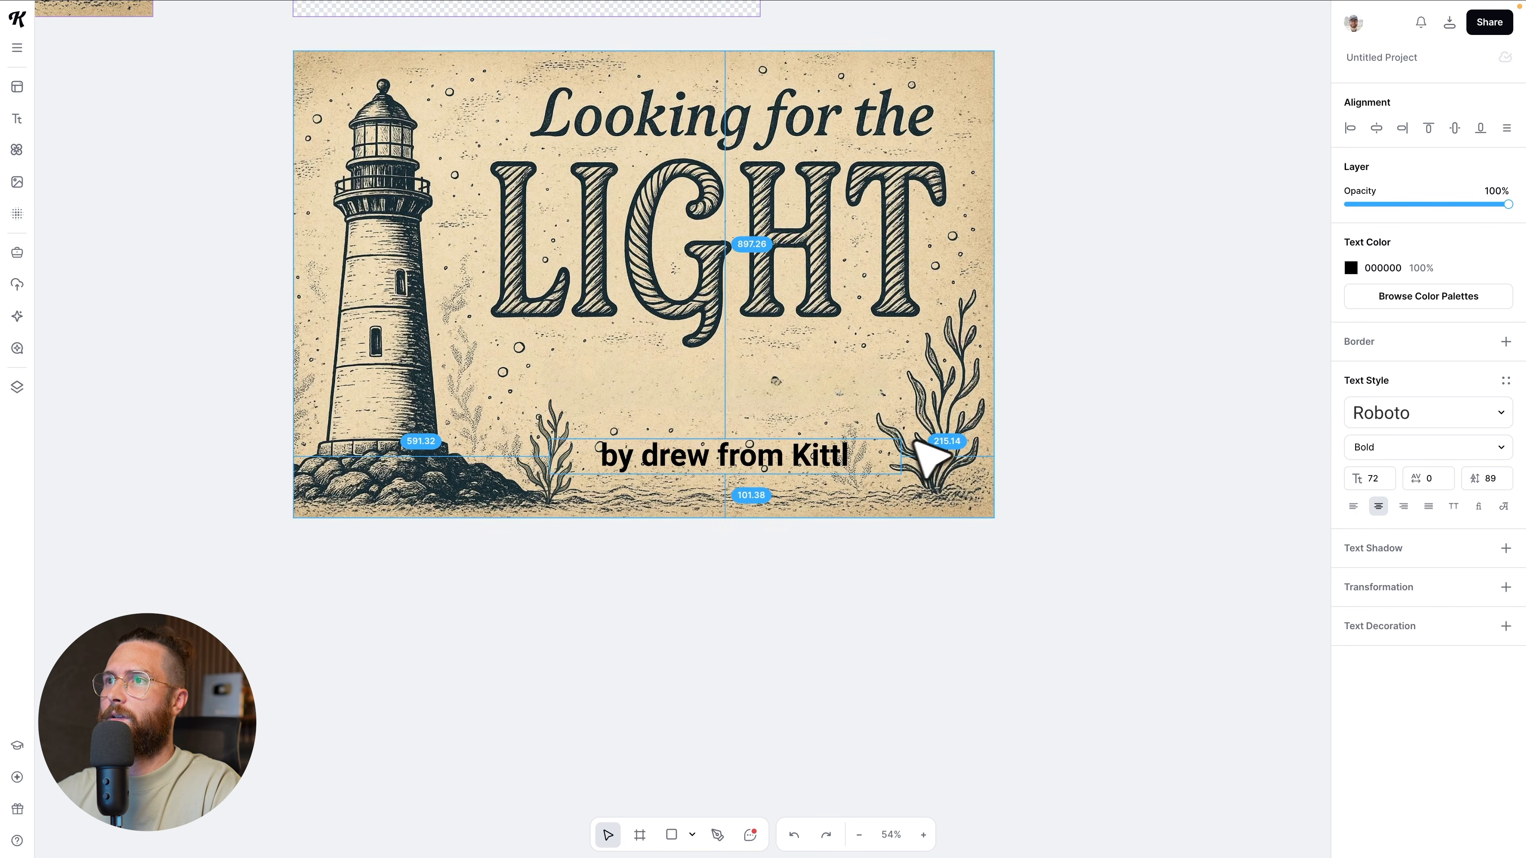
{"action": "left_click_drag", "start_coordinate": [900, 438], "coordinate": [826, 466]}
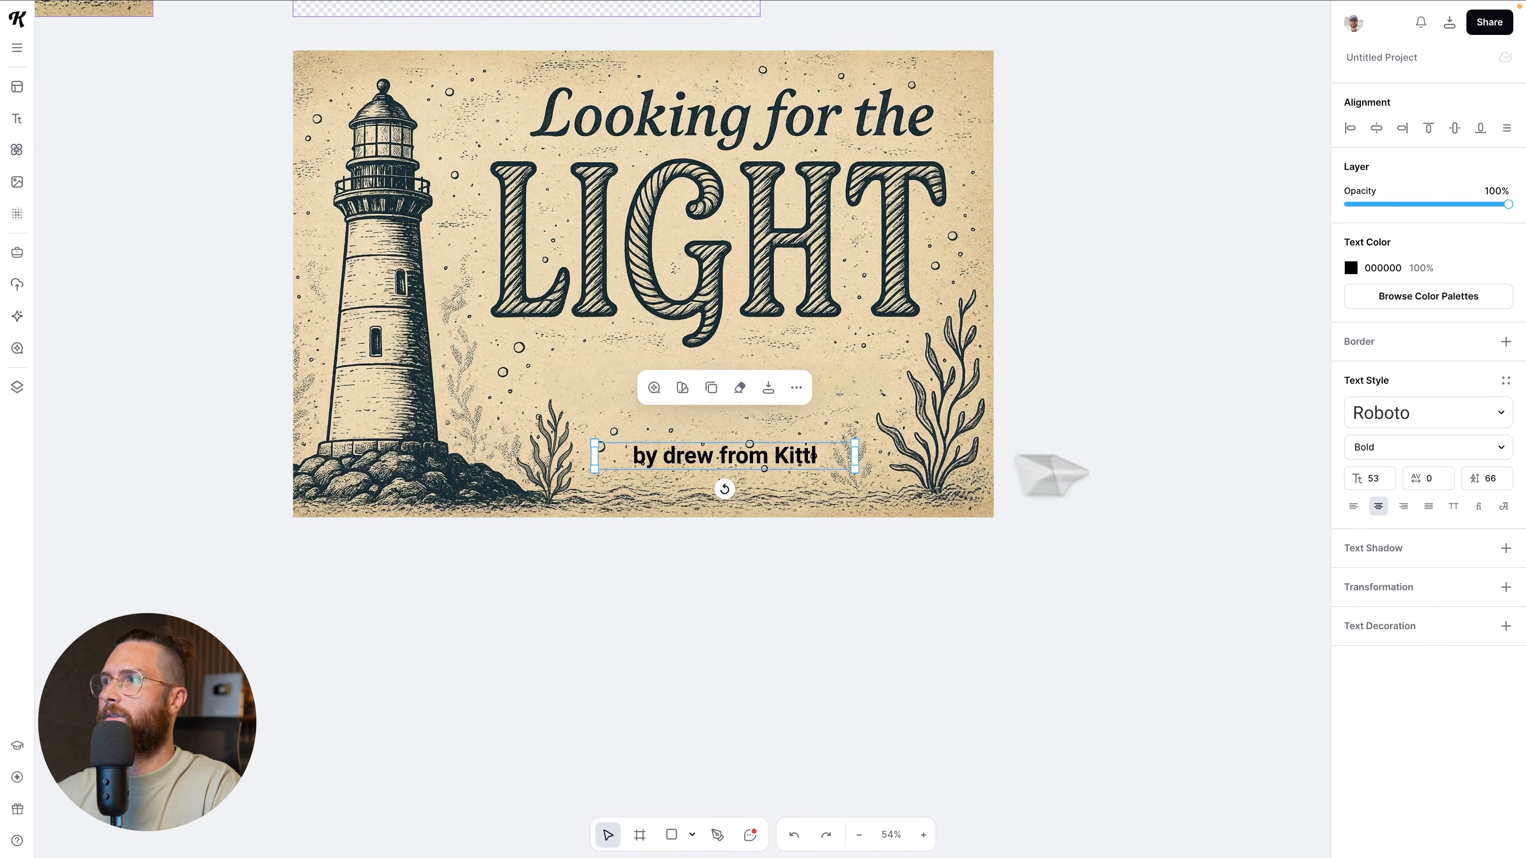
Set the byline in all caps and change its typeface to the serif font Averia Serif Libre
{"action": "left_click", "coordinate": [1456, 506]}
{"action": "left_click", "coordinate": [1463, 415]}
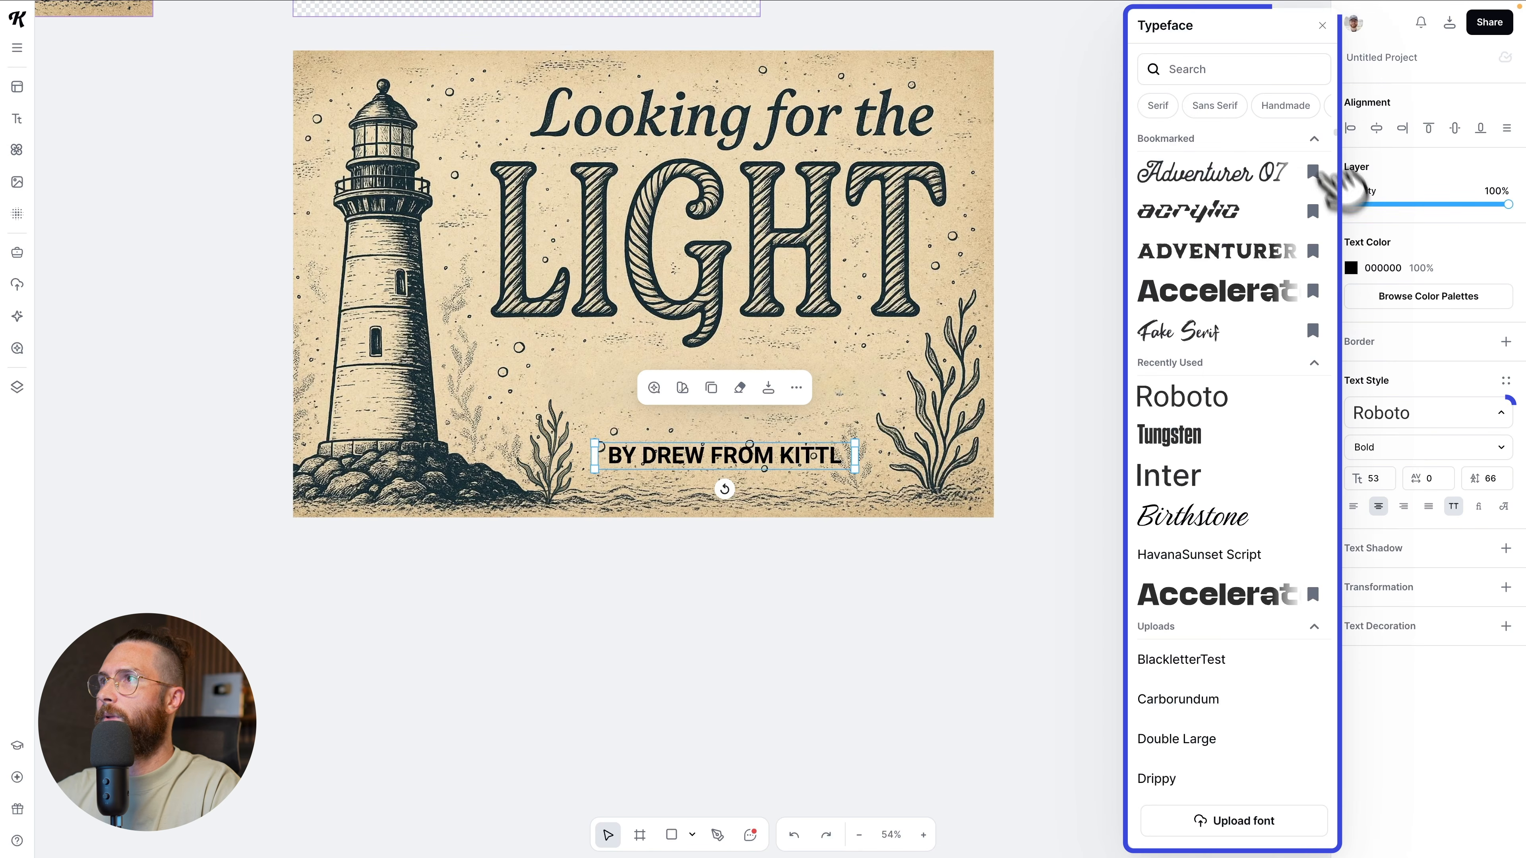
{"action": "left_click", "coordinate": [1158, 107]}
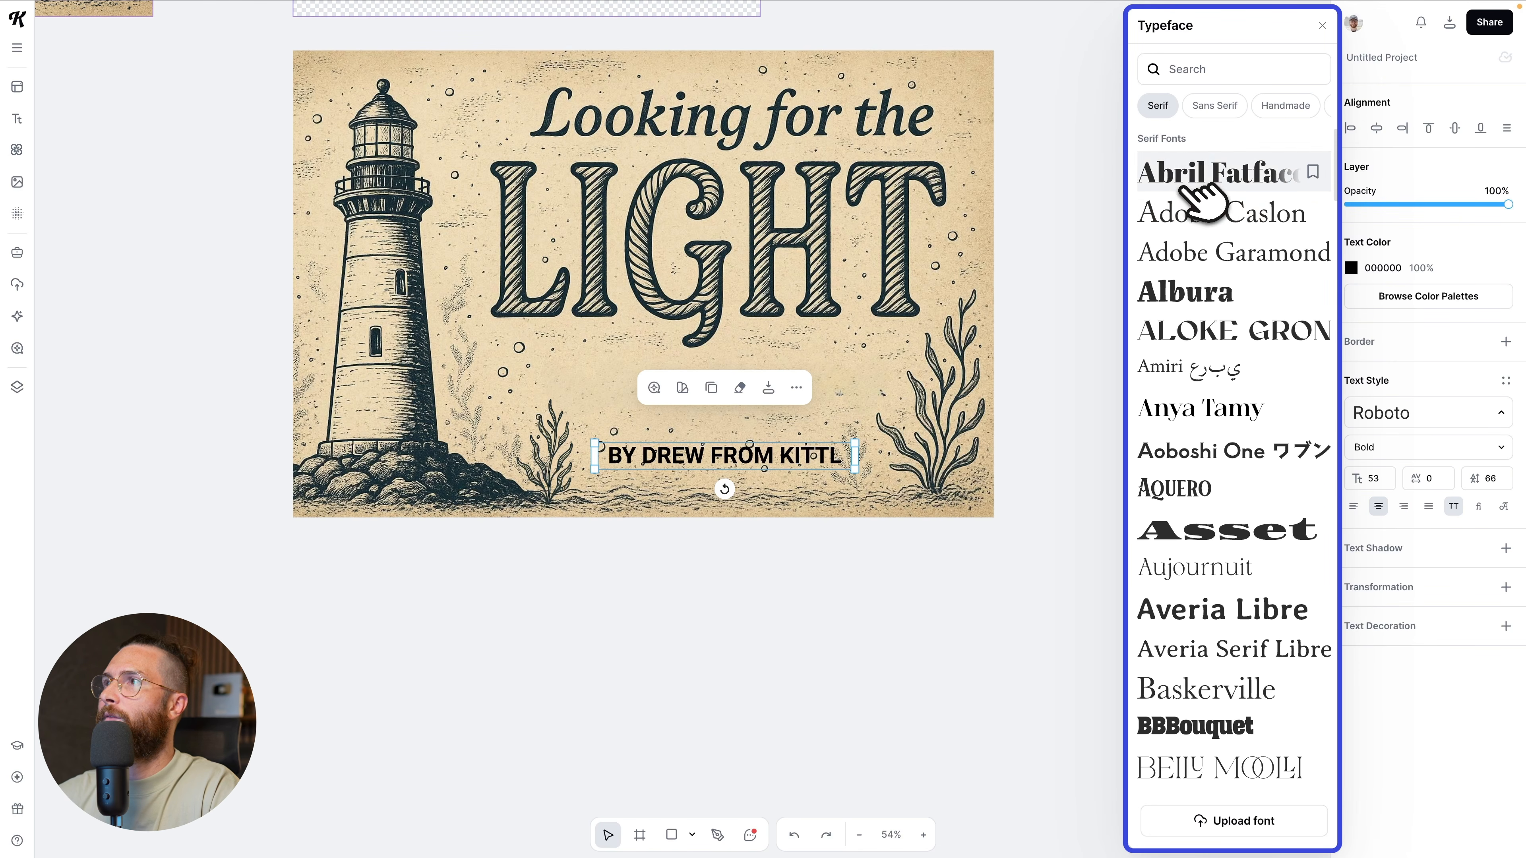
{"action": "scroll", "coordinate": [1225, 367], "scroll_direction": "down", "scroll_amount": 5}
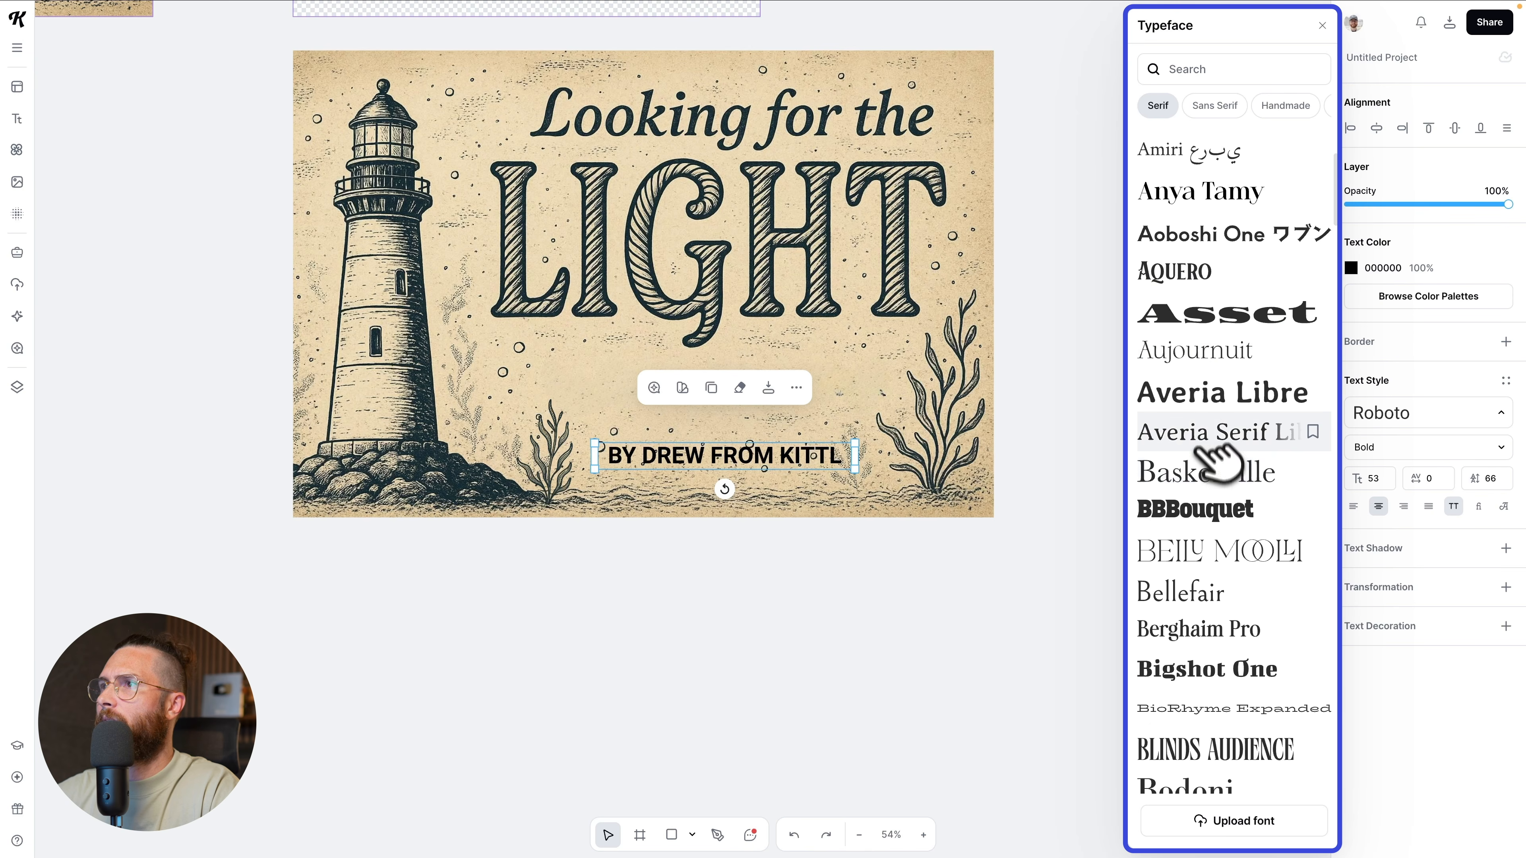
{"action": "left_click", "coordinate": [1219, 432]}
{"action": "left_click", "coordinate": [821, 543]}
Scale the byline down to font size 46 and centre it between the two large seaweed plants
{"action": "left_click", "coordinate": [810, 457]}
{"action": "key", "text": "alt"}
{"action": "left_click_drag", "start_coordinate": [854, 444], "coordinate": [782, 466]}
{"action": "left_click", "coordinate": [810, 559]}
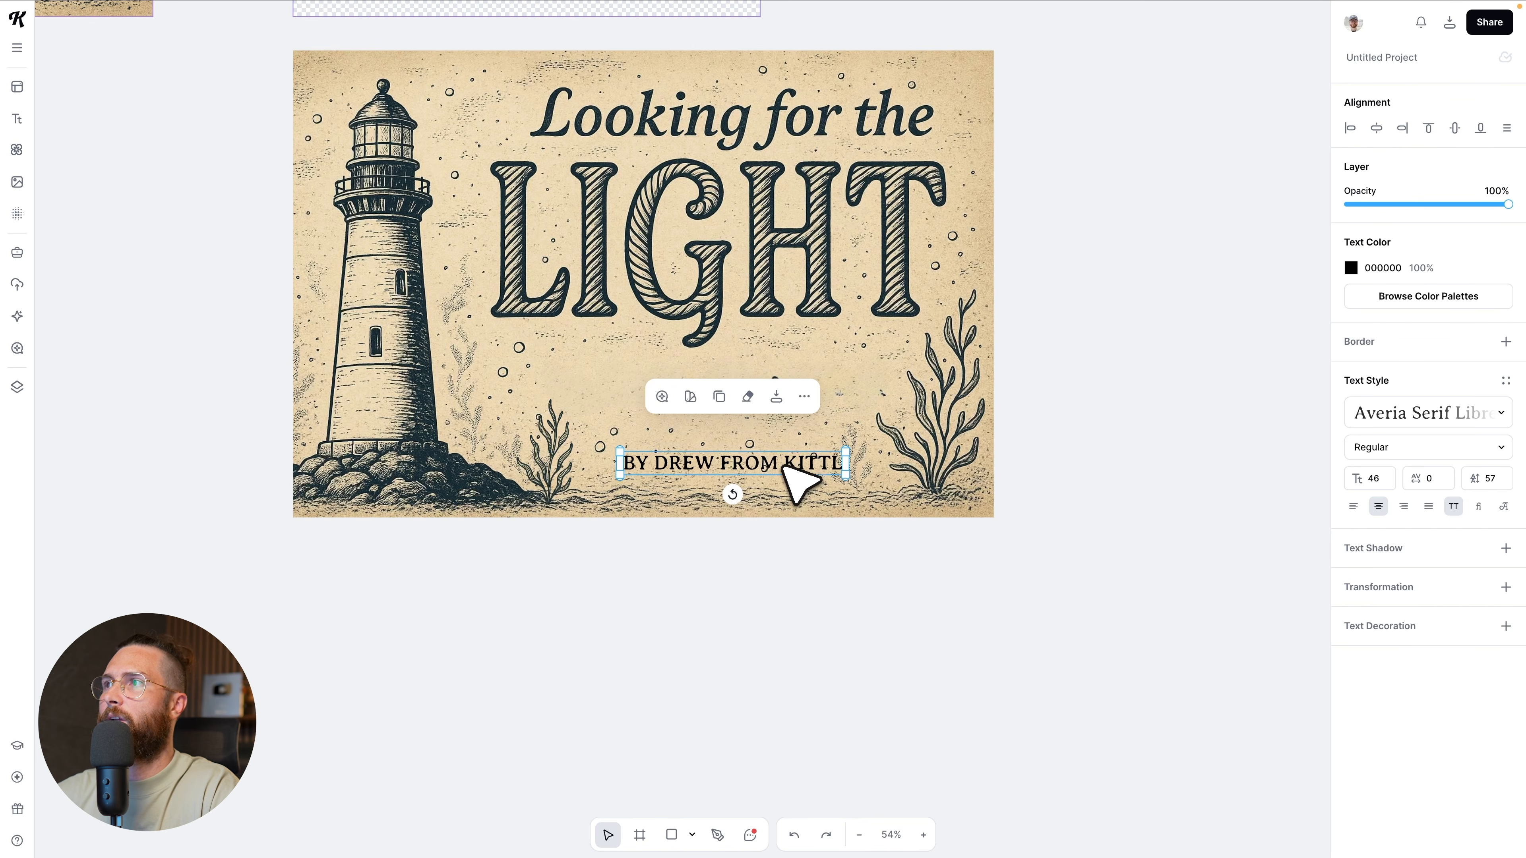
Recolour the byline with the dark colour sampled from the "Looking for the" lettering
{"action": "left_click", "coordinate": [1371, 268]}
{"action": "left_click", "coordinate": [1155, 510]}
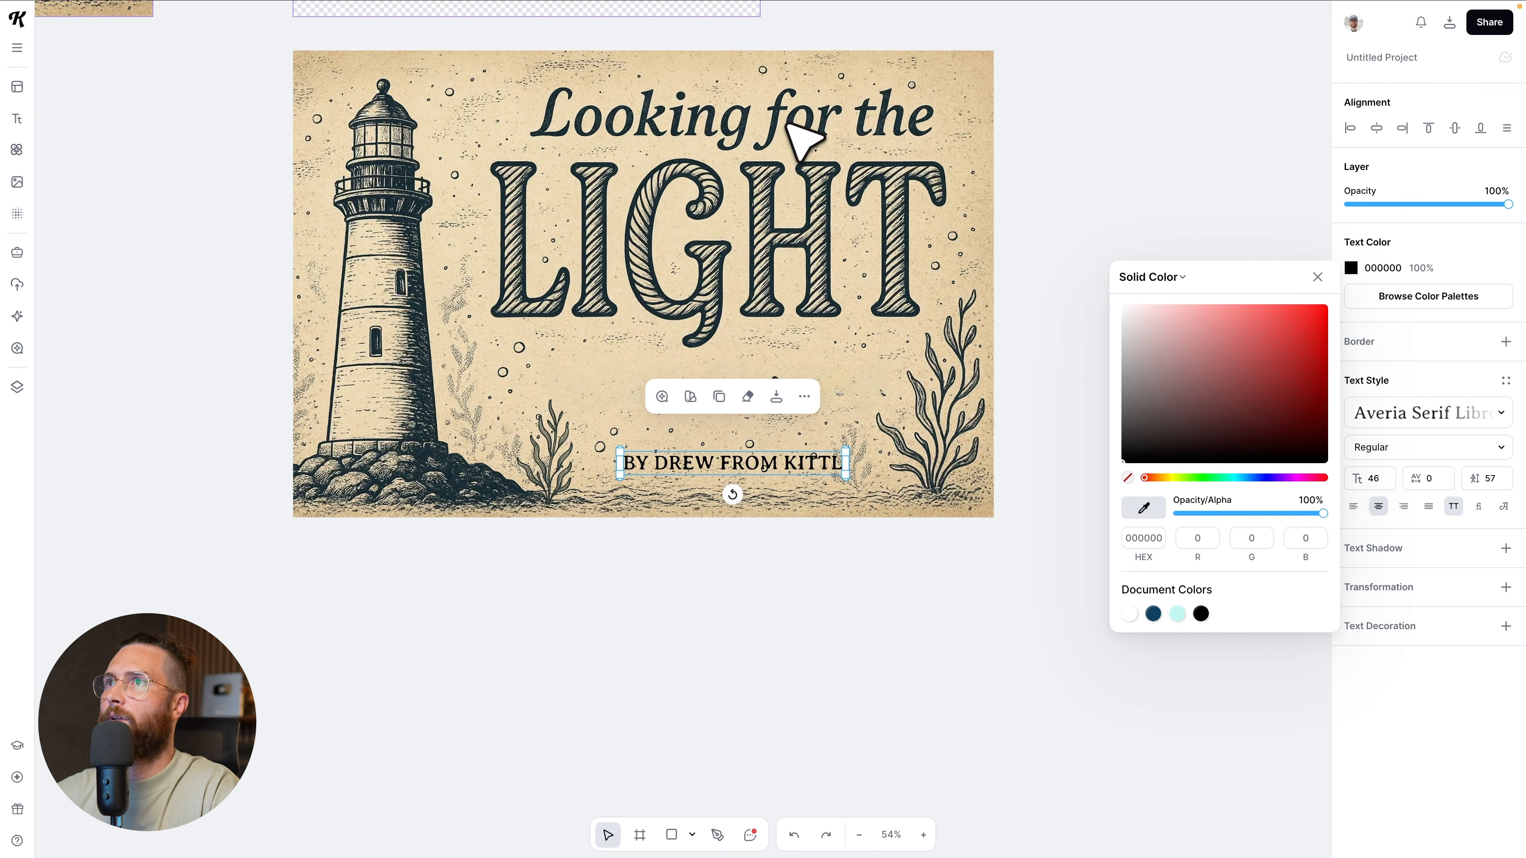
{"action": "left_click", "coordinate": [901, 575]}
{"action": "scroll", "coordinate": [916, 562], "scroll_direction": "up", "scroll_amount": 1}
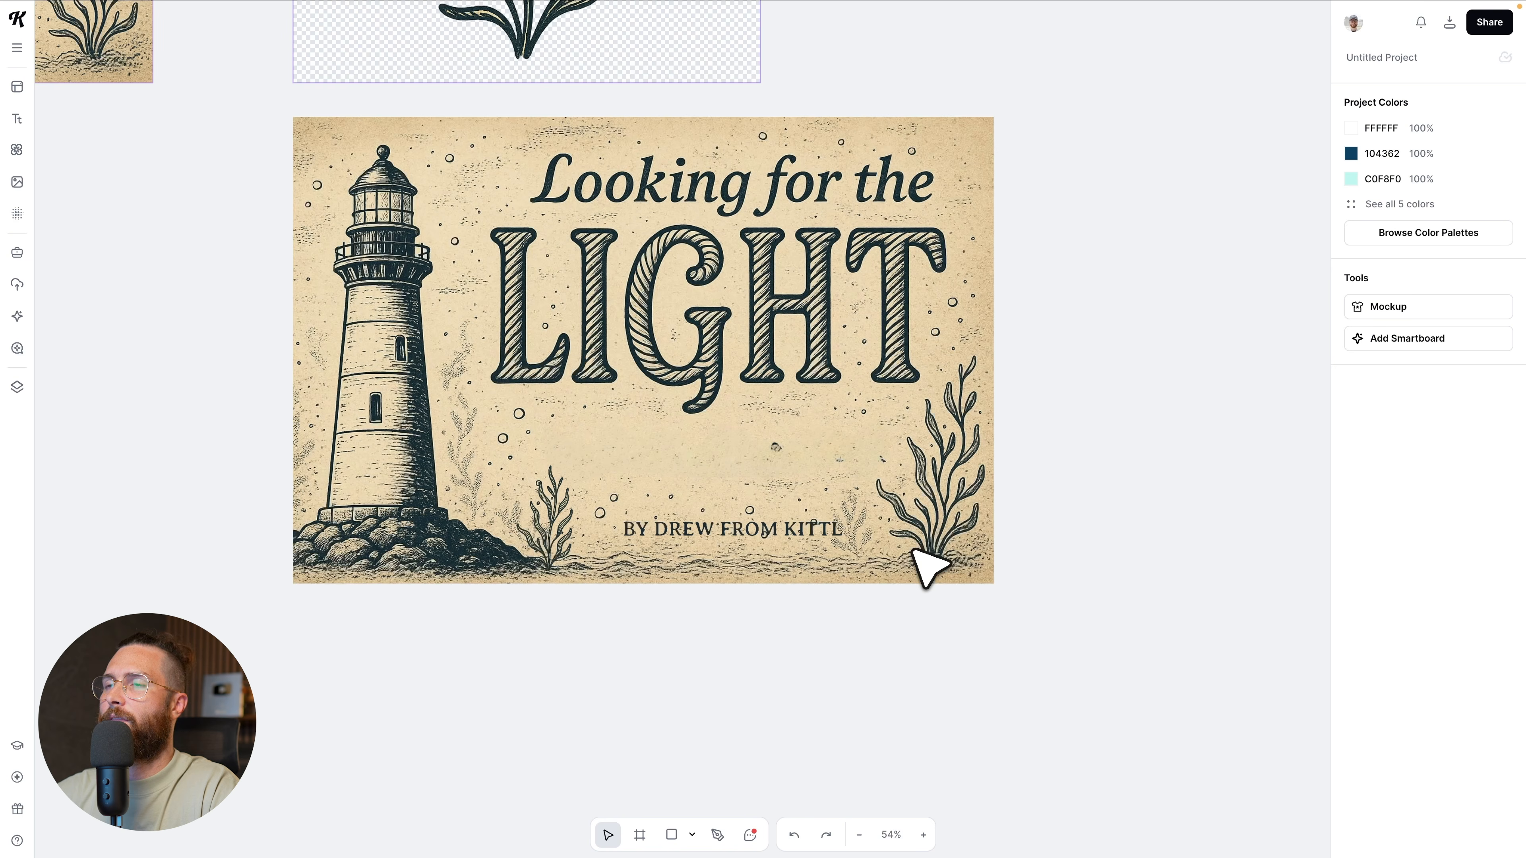
Duplicate the byline into the space below LIGHT and replace its text with "Keeping your eyes on the guide of your heart"
{"action": "scroll", "coordinate": [955, 551], "scroll_direction": "up", "scroll_amount": 1}
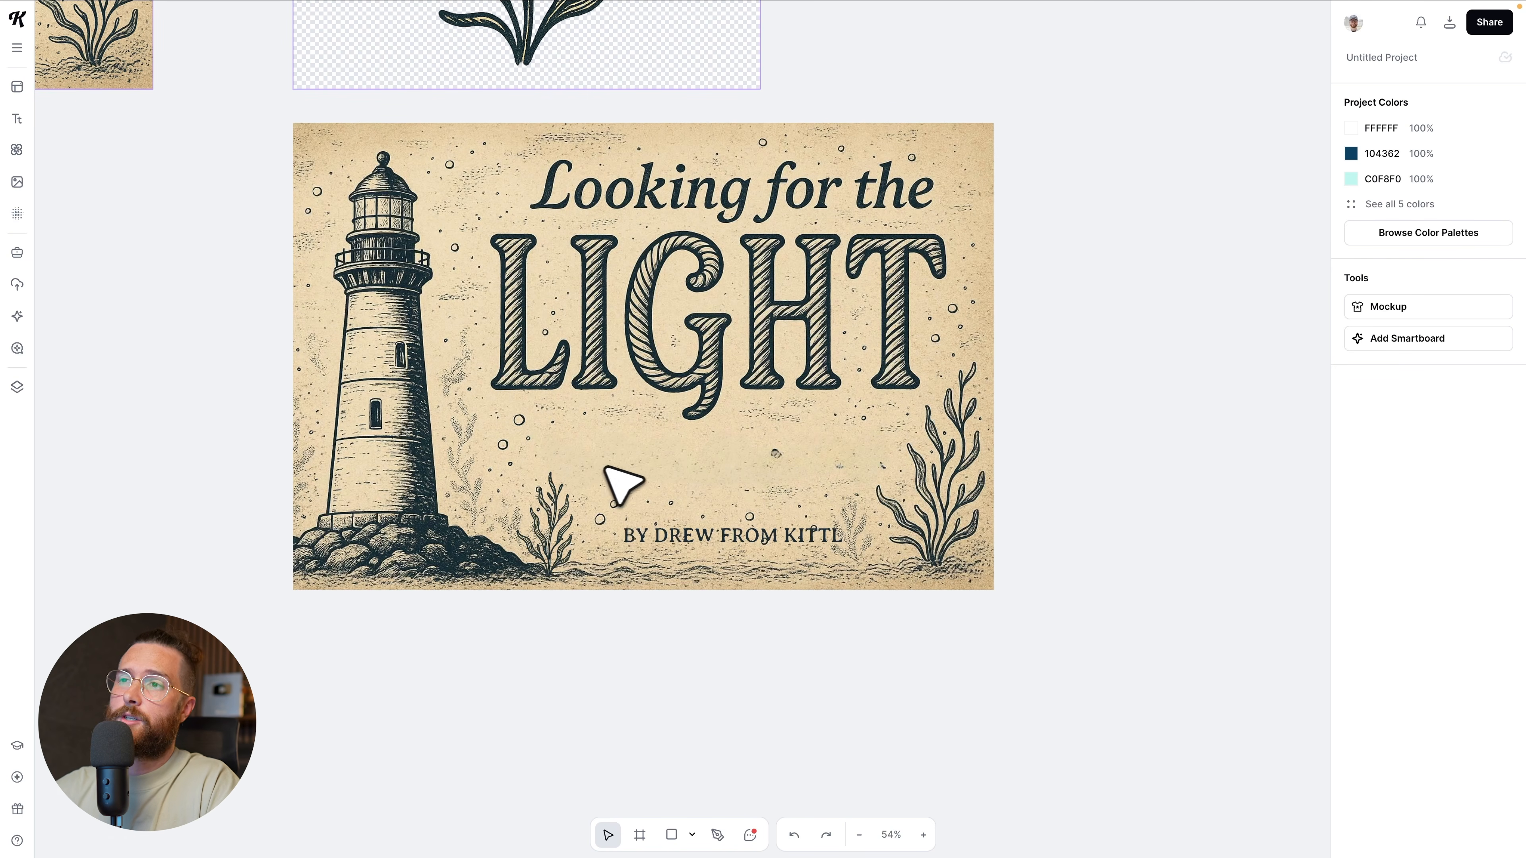
{"action": "left_click", "coordinate": [724, 559]}
{"action": "left_click_drag", "start_coordinate": [722, 555], "coordinate": [699, 472]}
{"action": "key", "text": "ctrl+a"}
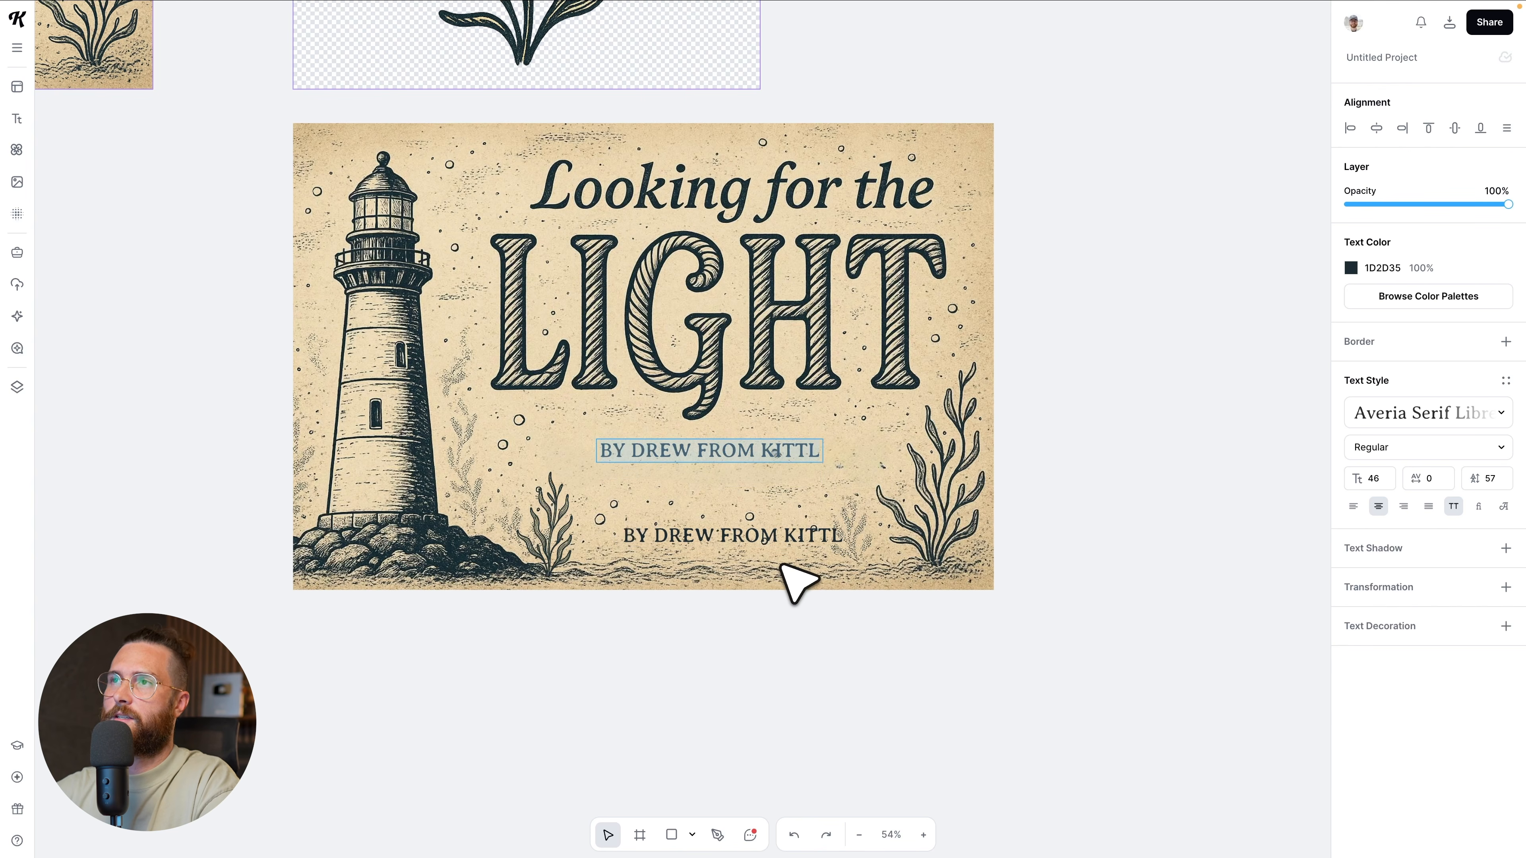
{"action": "type", "text": "KEEPING YOUR EYES ON THE GUIDE OF YOUR HEART"}
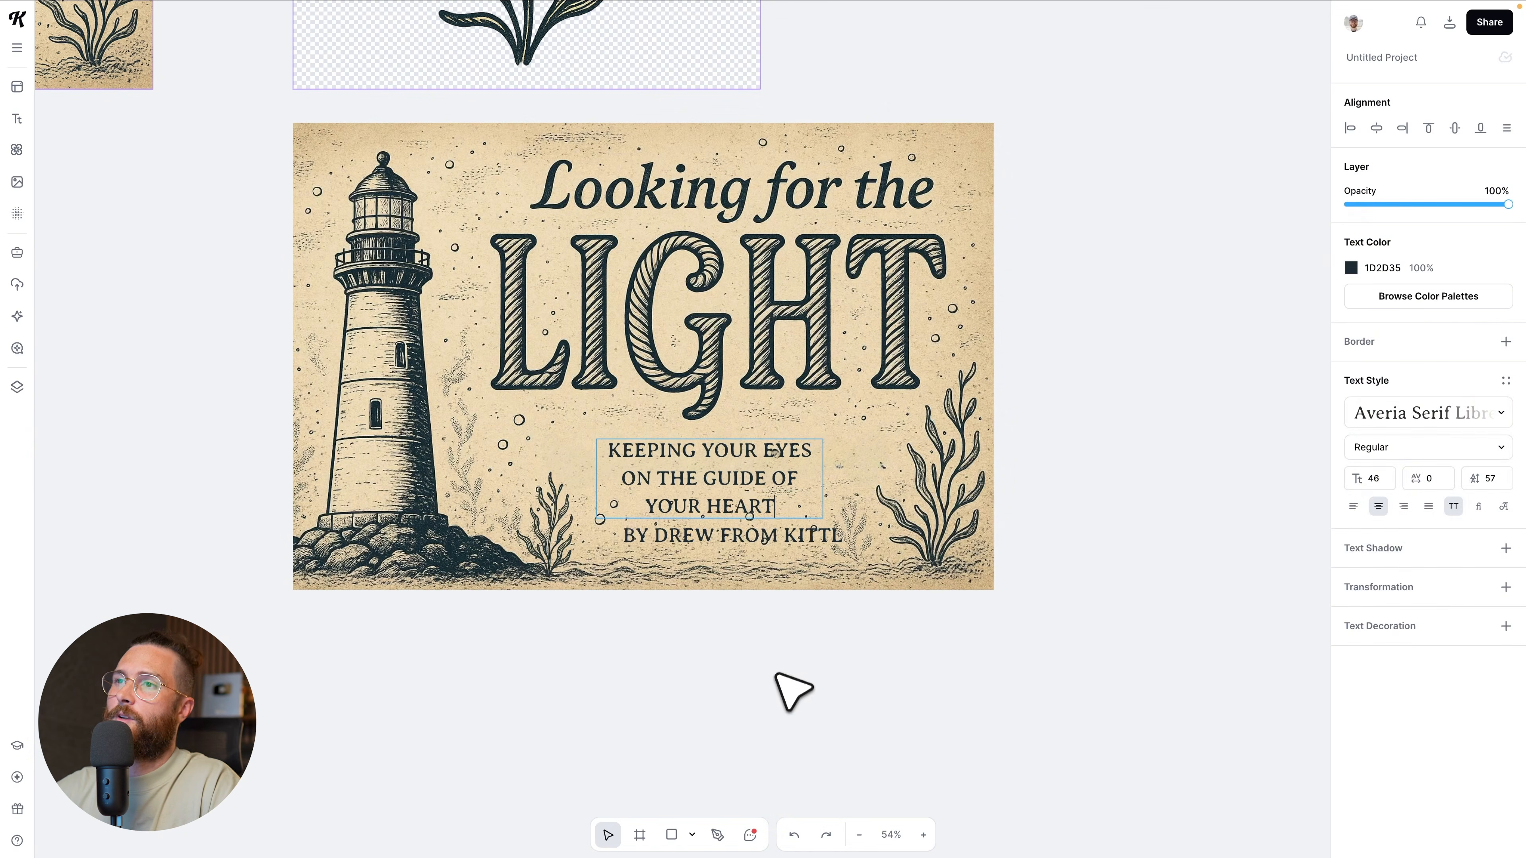
{"action": "left_click", "coordinate": [790, 692]}
{"action": "left_click", "coordinate": [756, 502]}
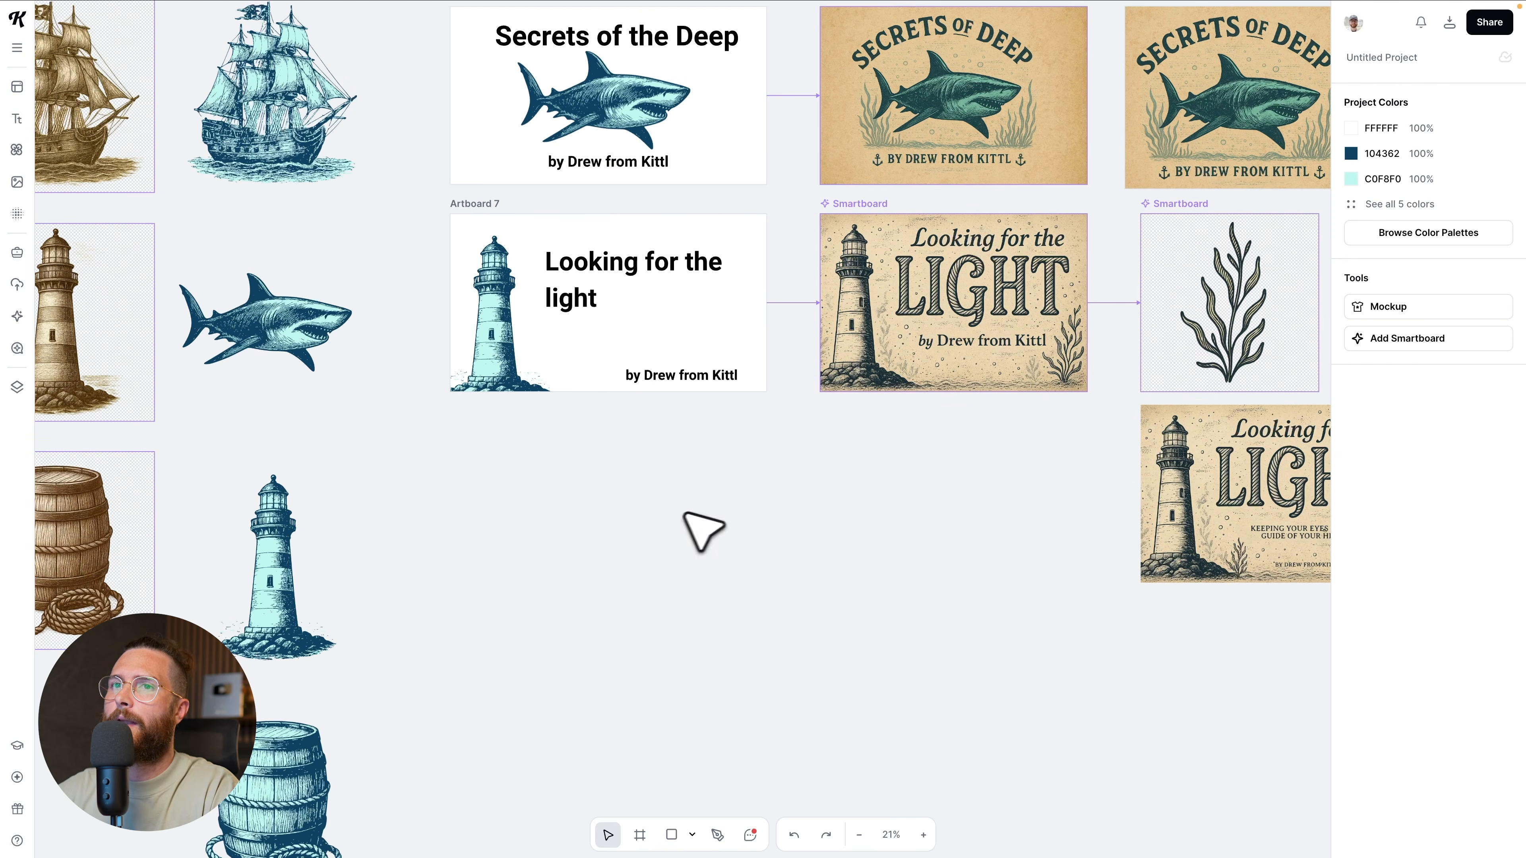
Create a square 1055 × 1055 px artboard in the empty space below the lighthouse title layout
{"action": "left_click", "coordinate": [640, 835]}
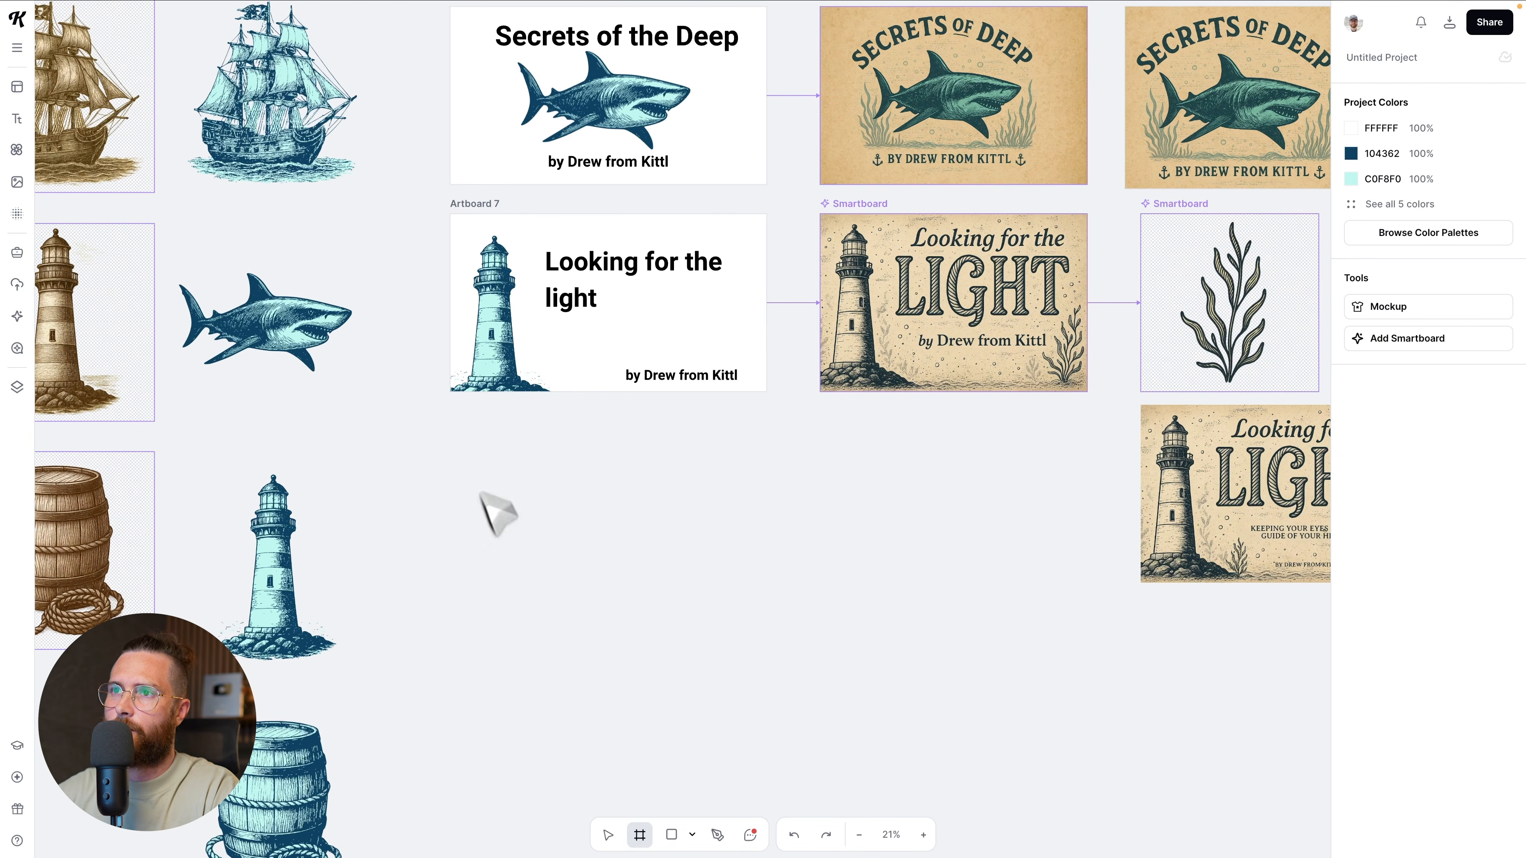
{"action": "left_click", "coordinate": [599, 632]}
{"action": "left_click_drag", "start_coordinate": [508, 452], "coordinate": [486, 522]}
Bring the blue anchor illustration down from the other nautical graphics and place it on the new square artboard
{"action": "scroll", "coordinate": [328, 347], "scroll_direction": "down", "scroll_amount": 5}
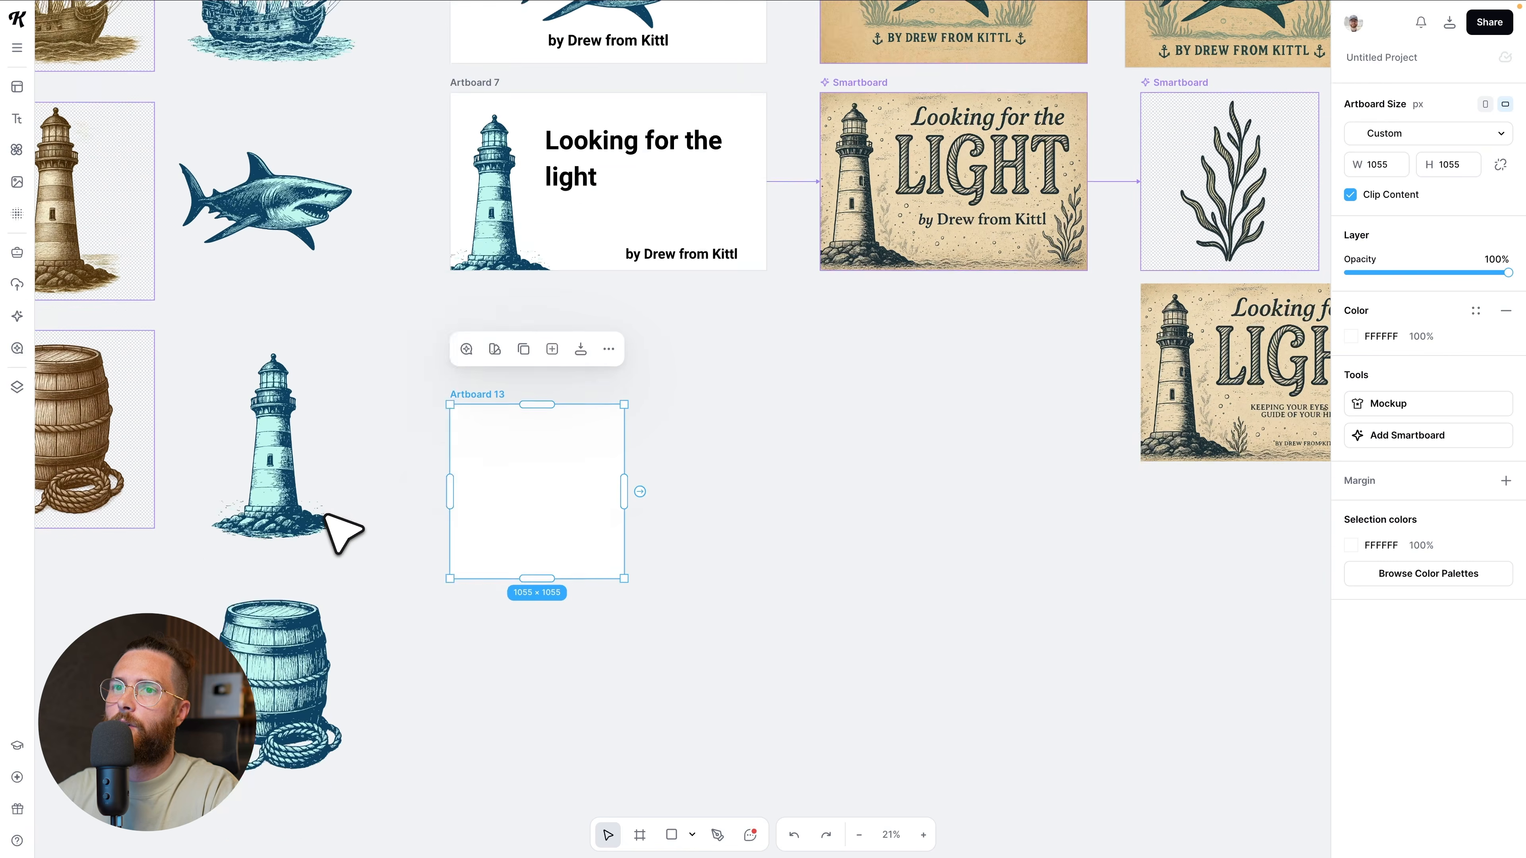
{"action": "left_click", "coordinate": [291, 359]}
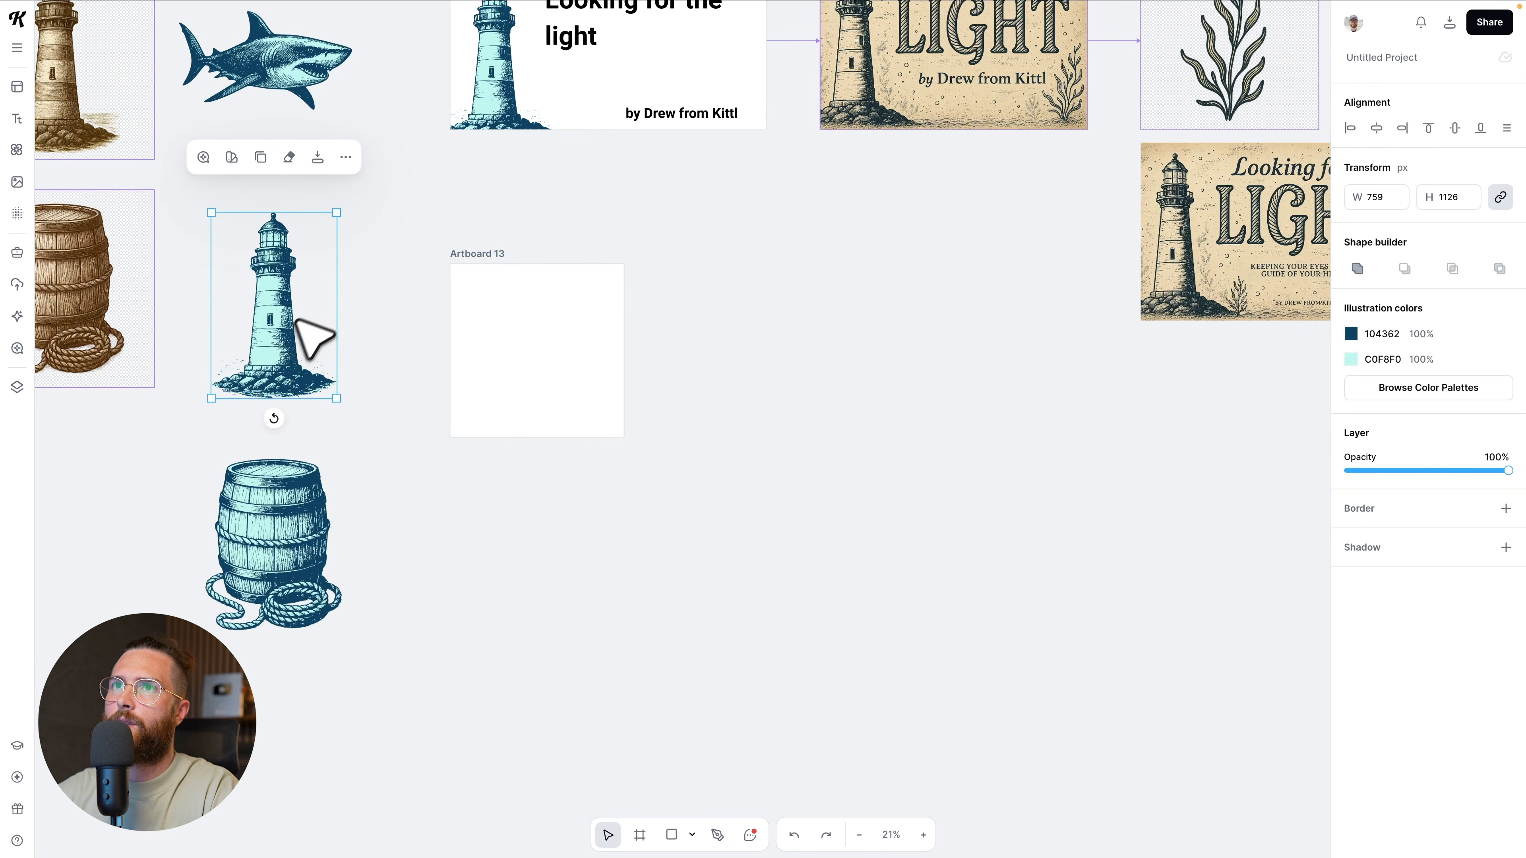
{"action": "scroll", "coordinate": [300, 322], "scroll_direction": "up", "scroll_amount": 10}
{"action": "left_click", "coordinate": [295, 225]}
{"action": "left_click", "coordinate": [376, 283]}
{"action": "left_click_drag", "start_coordinate": [298, 246], "coordinate": [781, 838]}
{"action": "scroll", "coordinate": [786, 823], "scroll_direction": "down", "scroll_amount": 5}
{"action": "left_click_drag", "start_coordinate": [782, 550], "coordinate": [560, 688]}
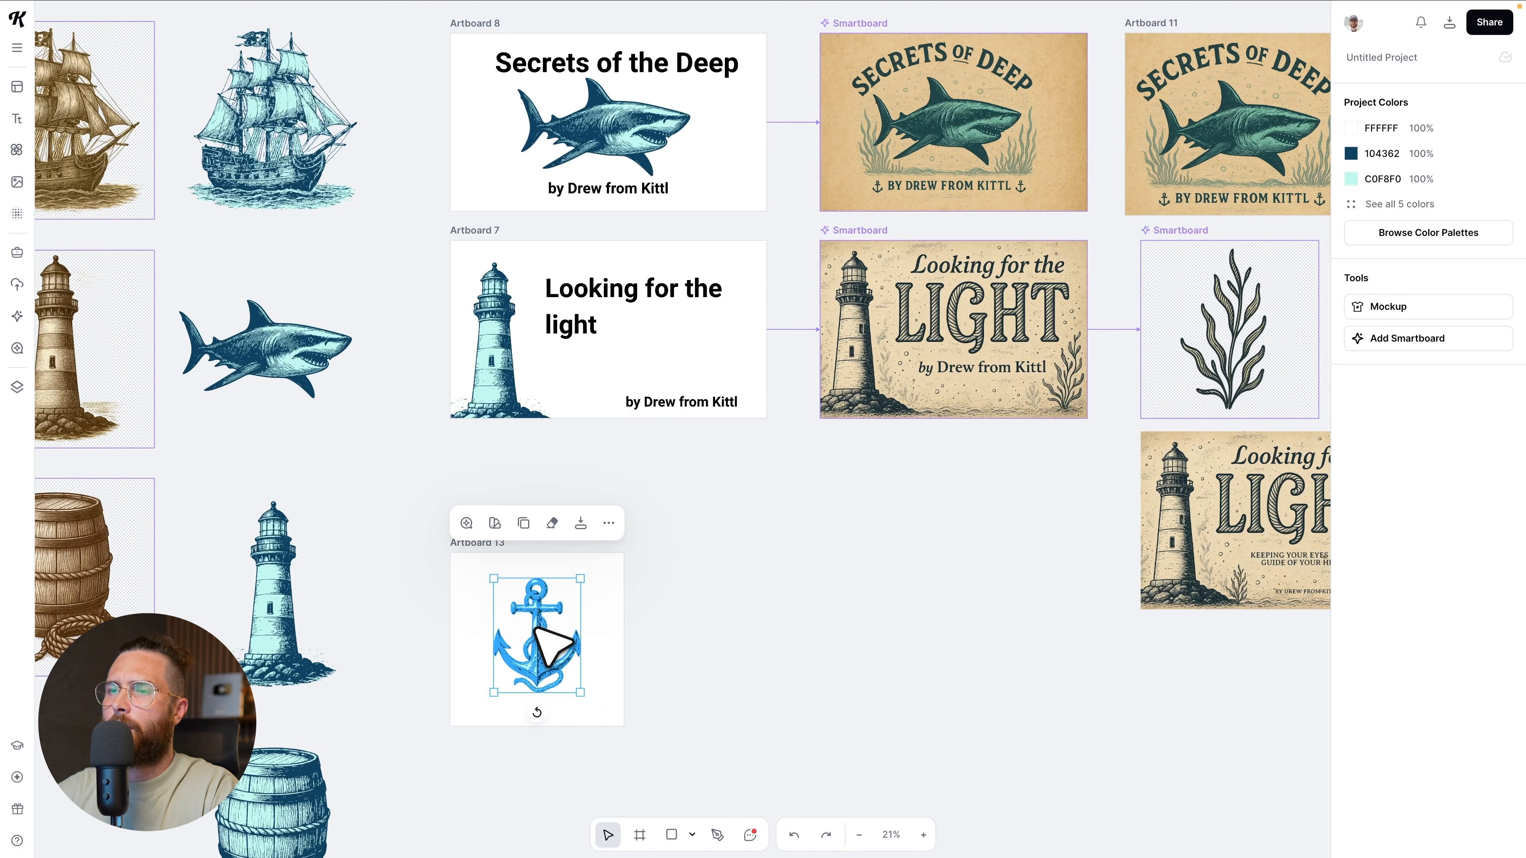
Enlarge the anchor to nearly the full height of the square artboard and centre it there
{"action": "scroll", "coordinate": [562, 637], "scroll_direction": "up", "scroll_amount": 5}
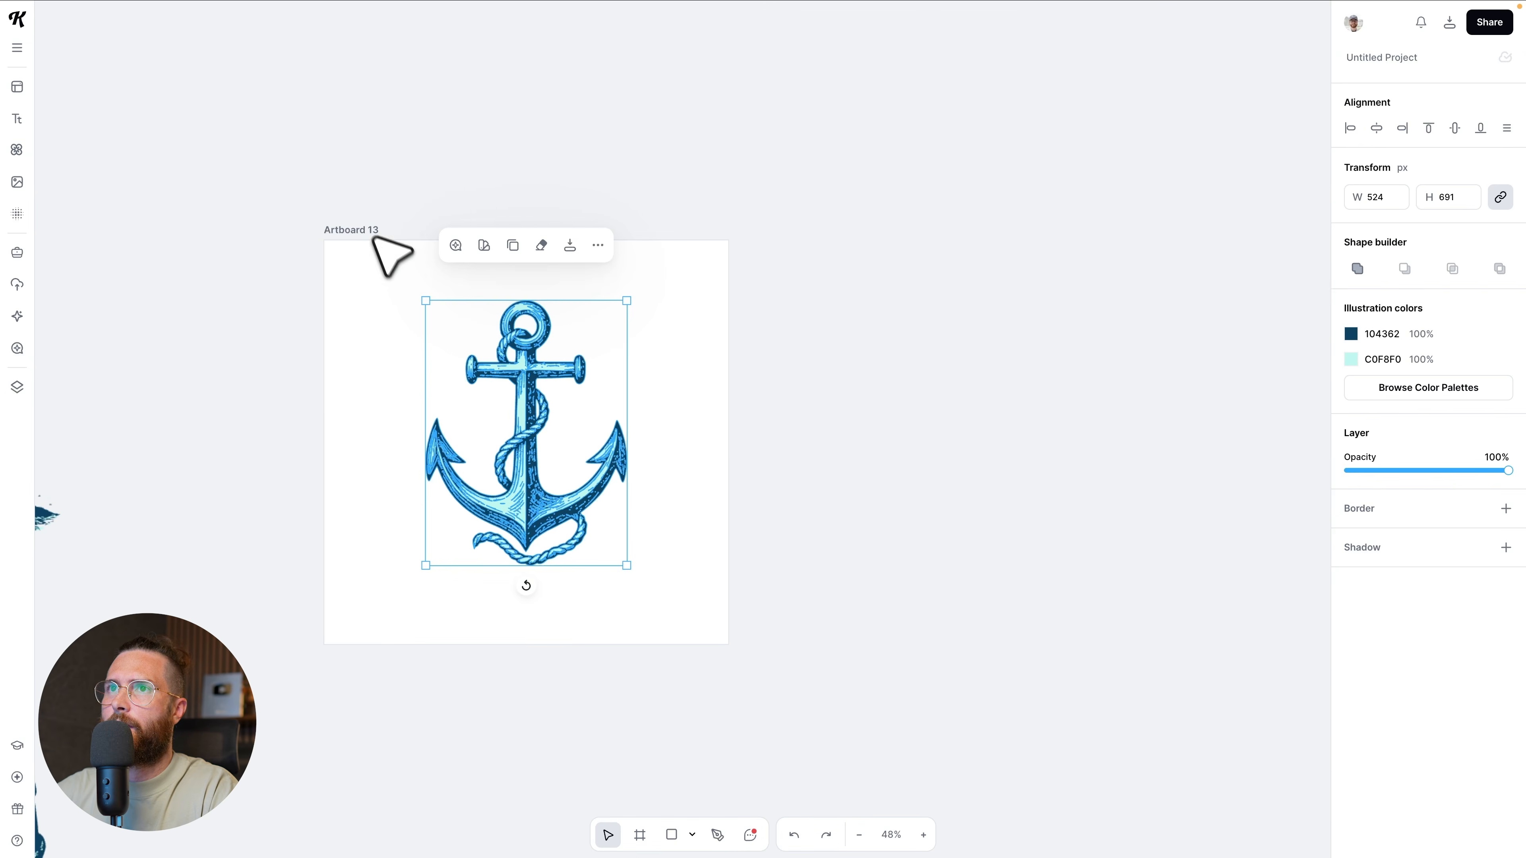
{"action": "left_click_drag", "start_coordinate": [627, 300], "coordinate": [674, 240]}
{"action": "left_click_drag", "start_coordinate": [563, 341], "coordinate": [569, 351]}
Add a Smartboard linked to the anchor artboard
{"action": "left_click", "coordinate": [356, 234]}
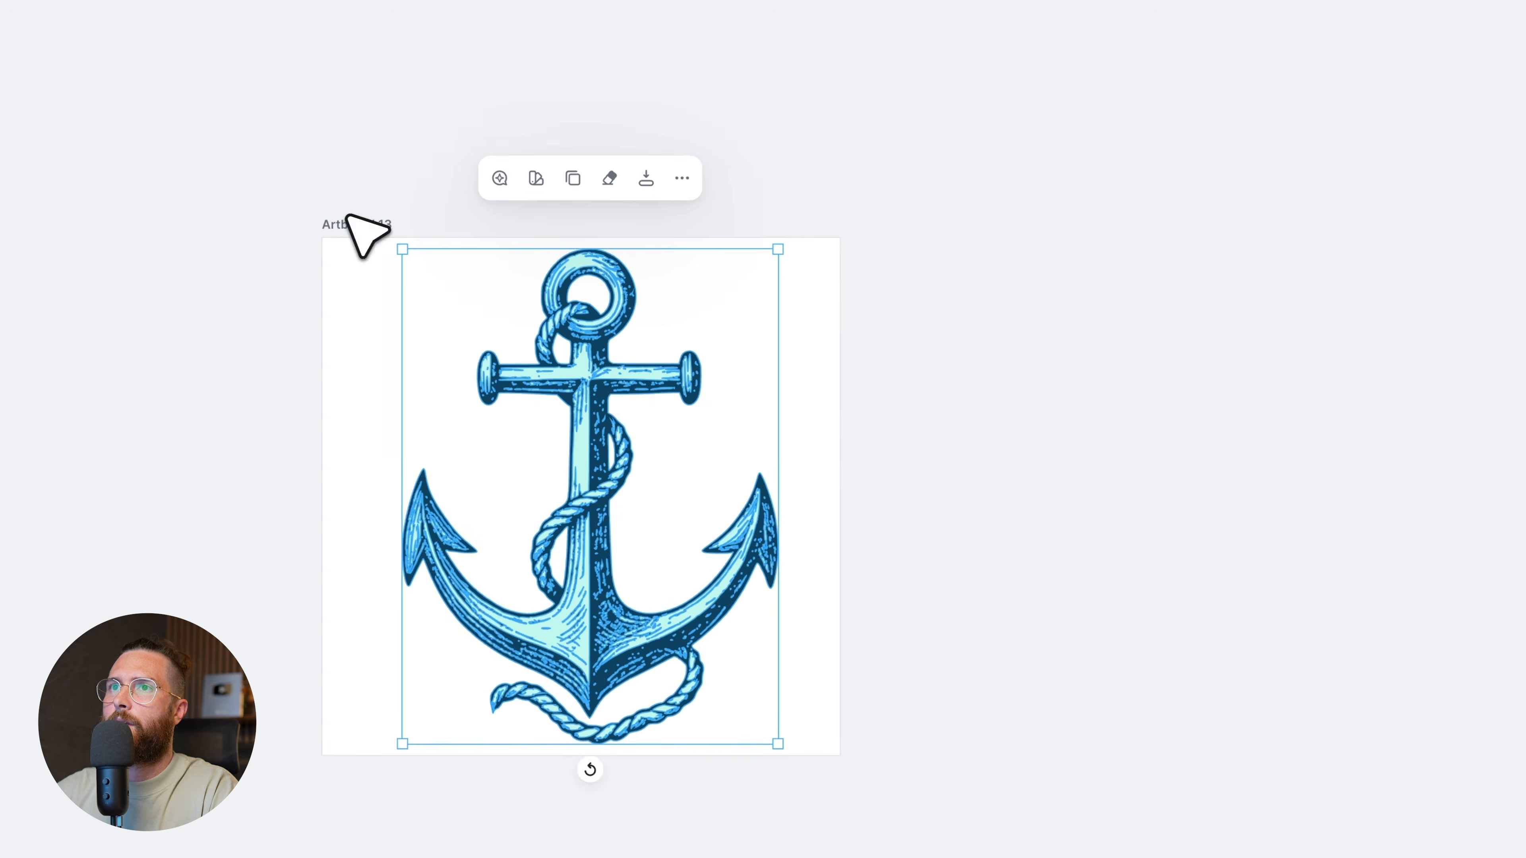
{"action": "left_click", "coordinate": [364, 229]}
{"action": "left_click", "coordinate": [858, 496]}
Generate a T-shirt mockup with a pocket-sized light and dark blue anchor on the left chest of a dark navy shirt worn on a boat dock
{"action": "left_click", "coordinate": [1387, 189]}
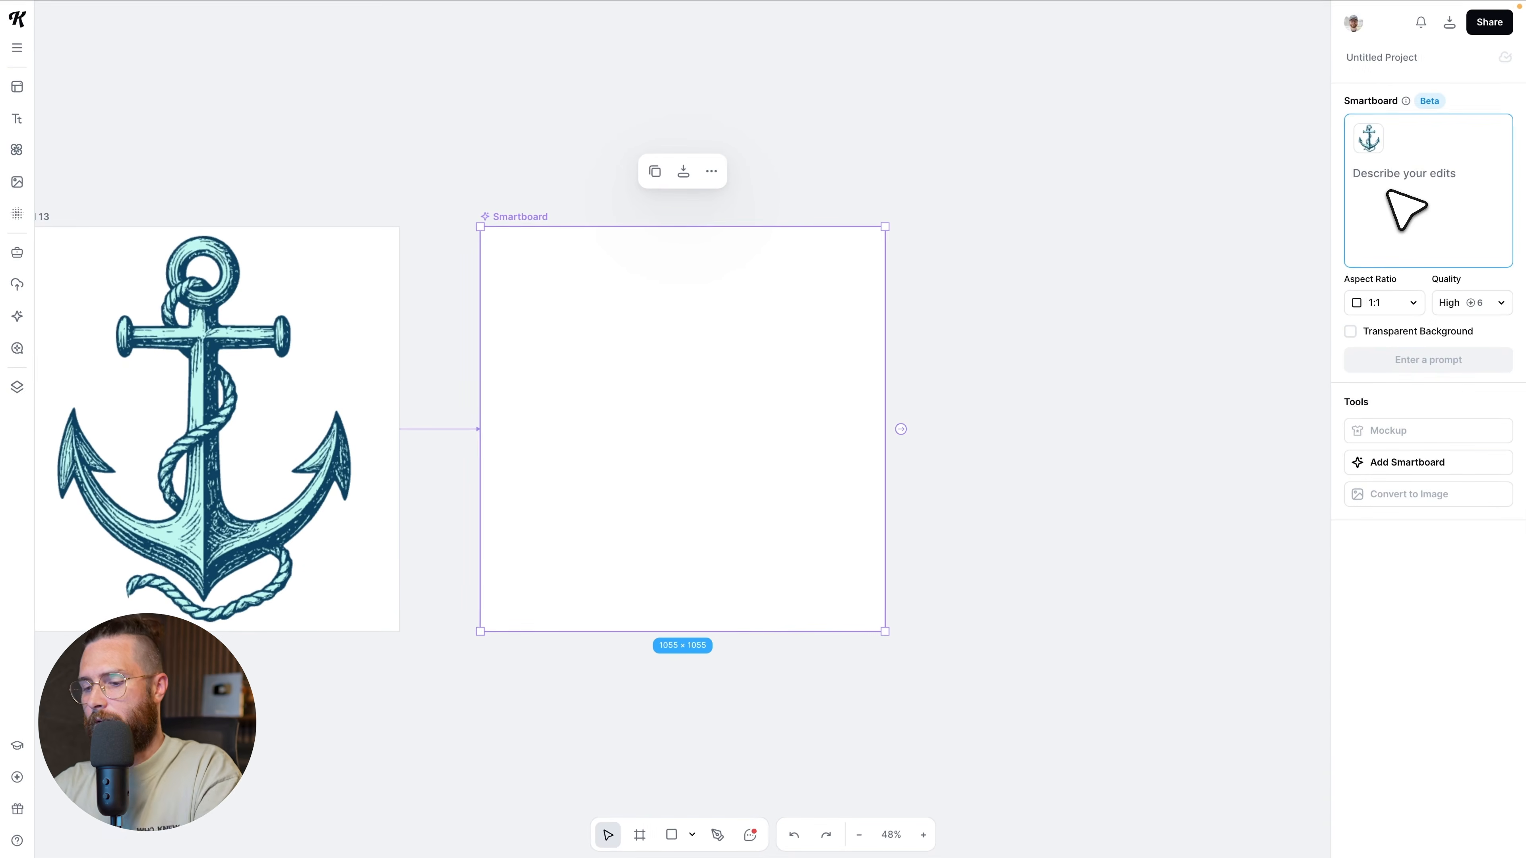
{"action": "type", "text": "create a t-shirt mockup with this anchor on th"}
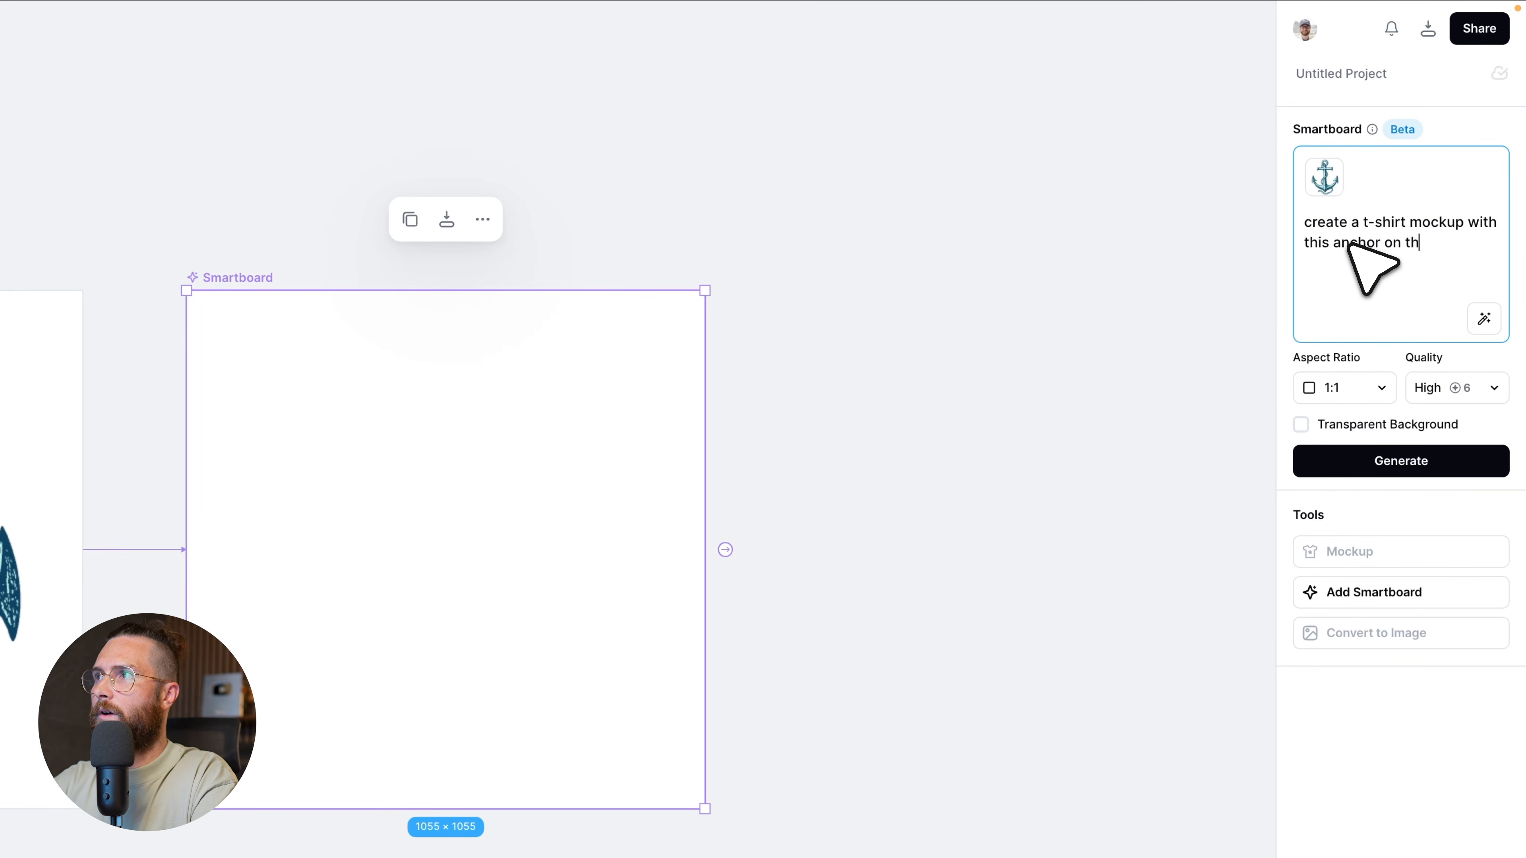
{"action": "type", "text": "e left chest of the s"}
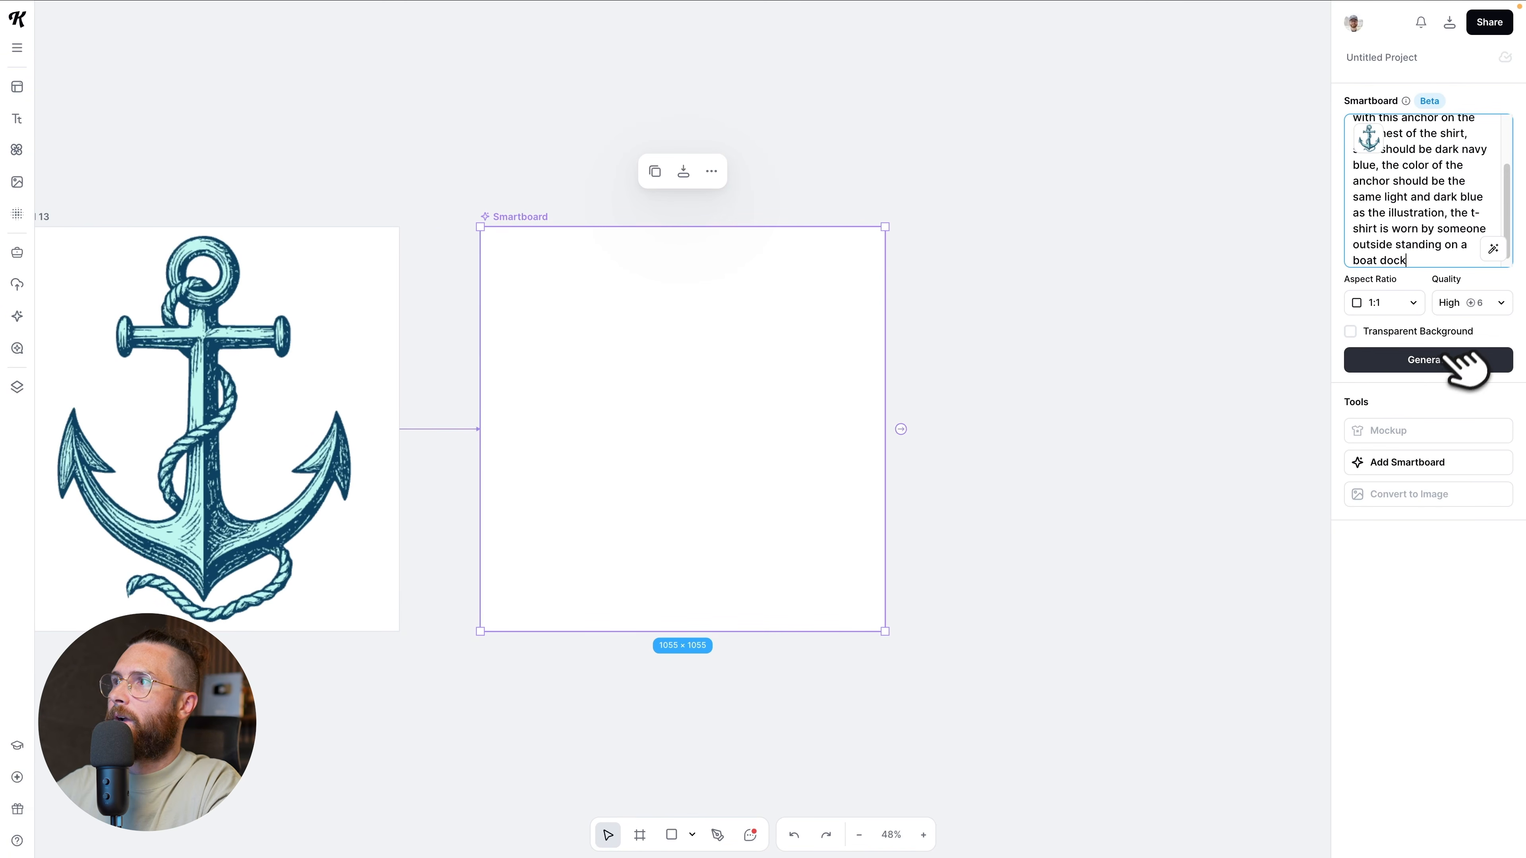
{"action": "left_click", "coordinate": [1470, 360]}
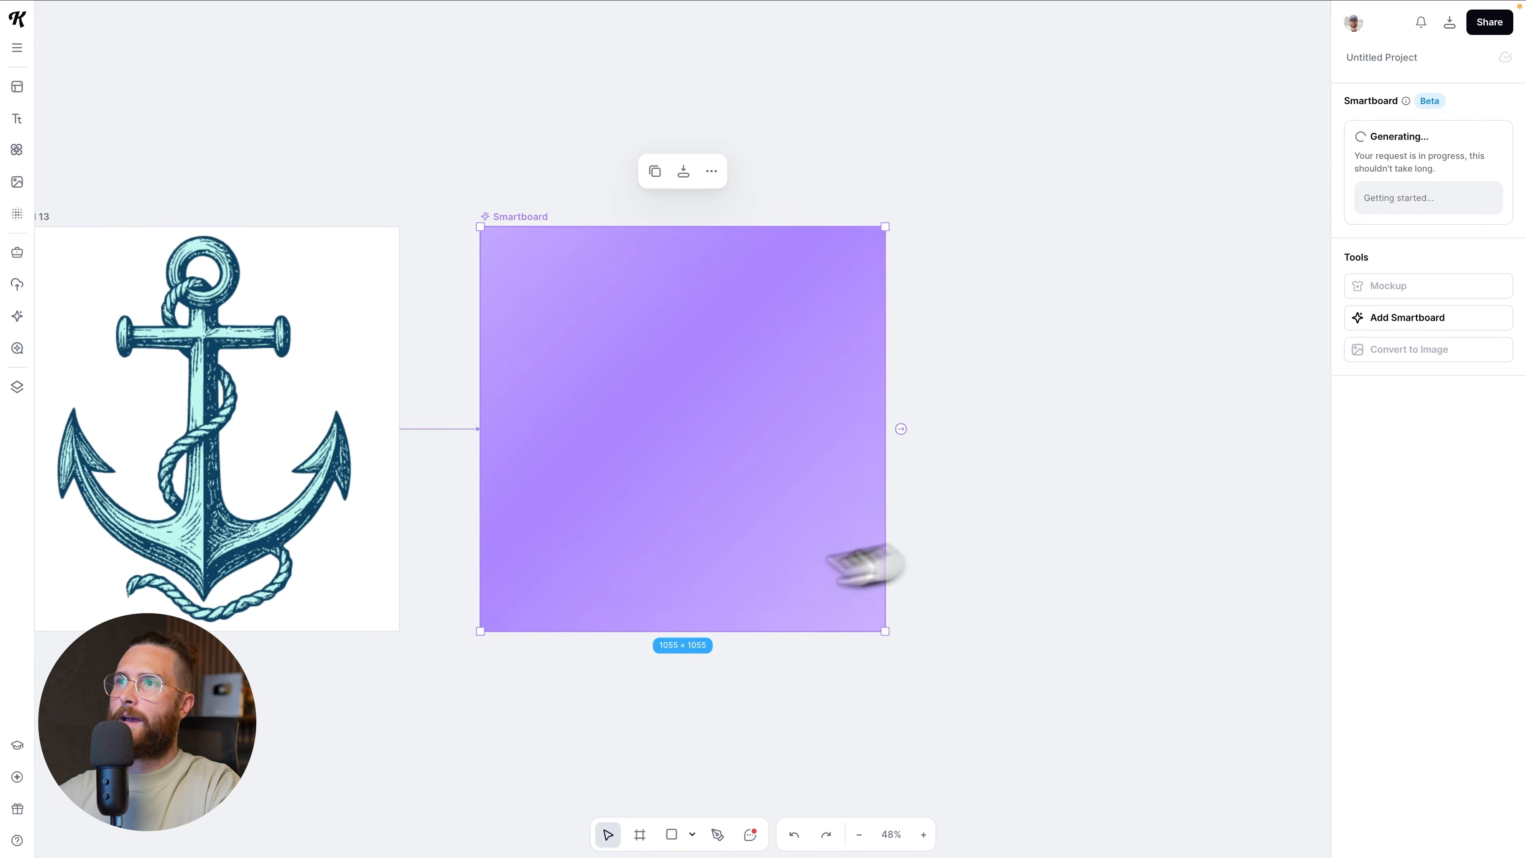
{"action": "scroll", "coordinate": [691, 600], "scroll_direction": "left", "scroll_amount": 3}
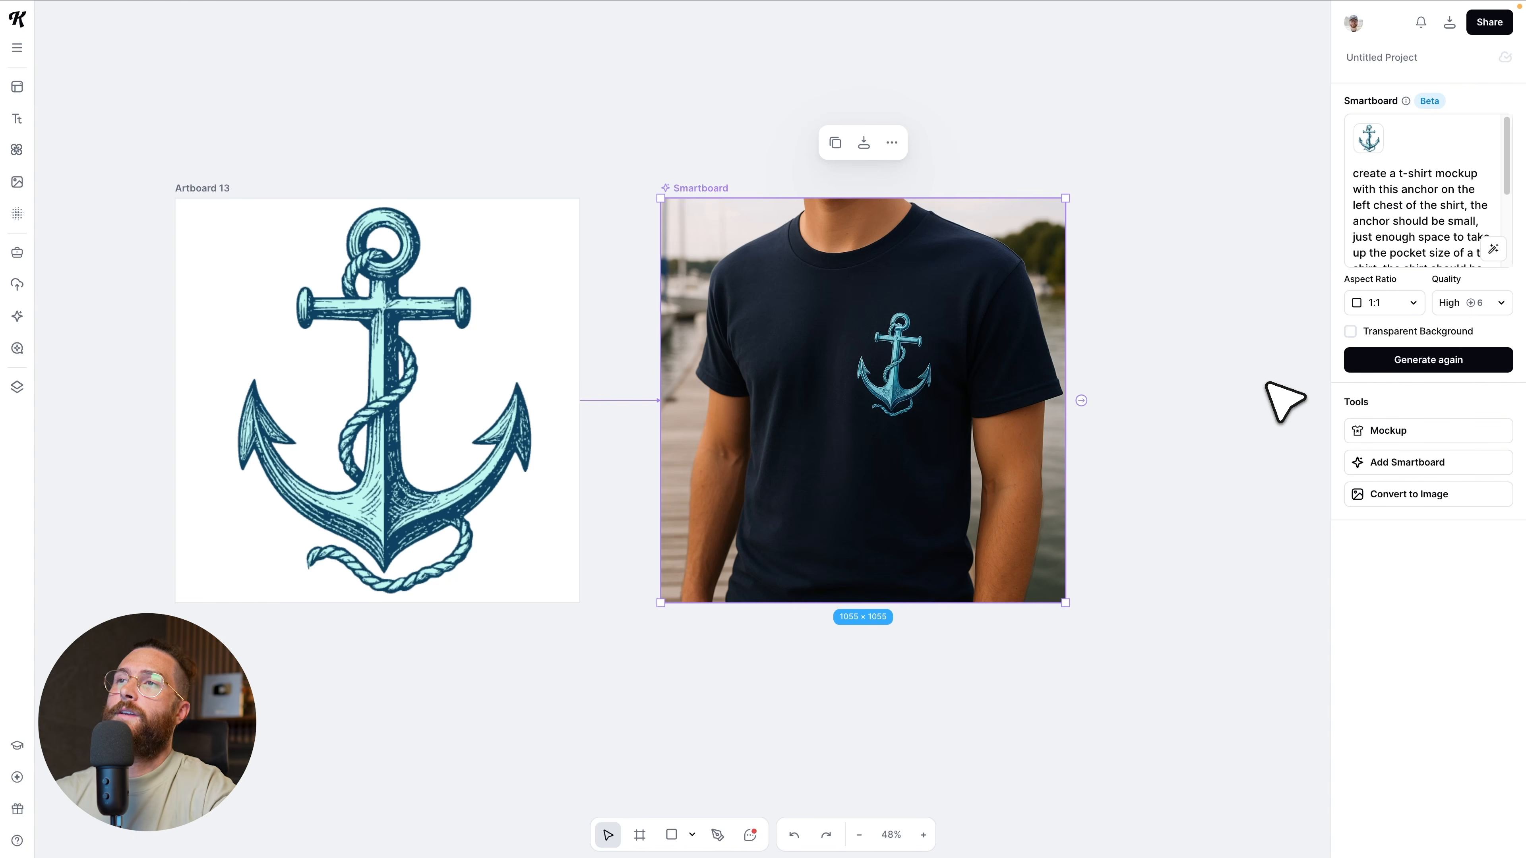
{"action": "scroll", "coordinate": [1383, 233], "scroll_direction": "down", "scroll_amount": 3}
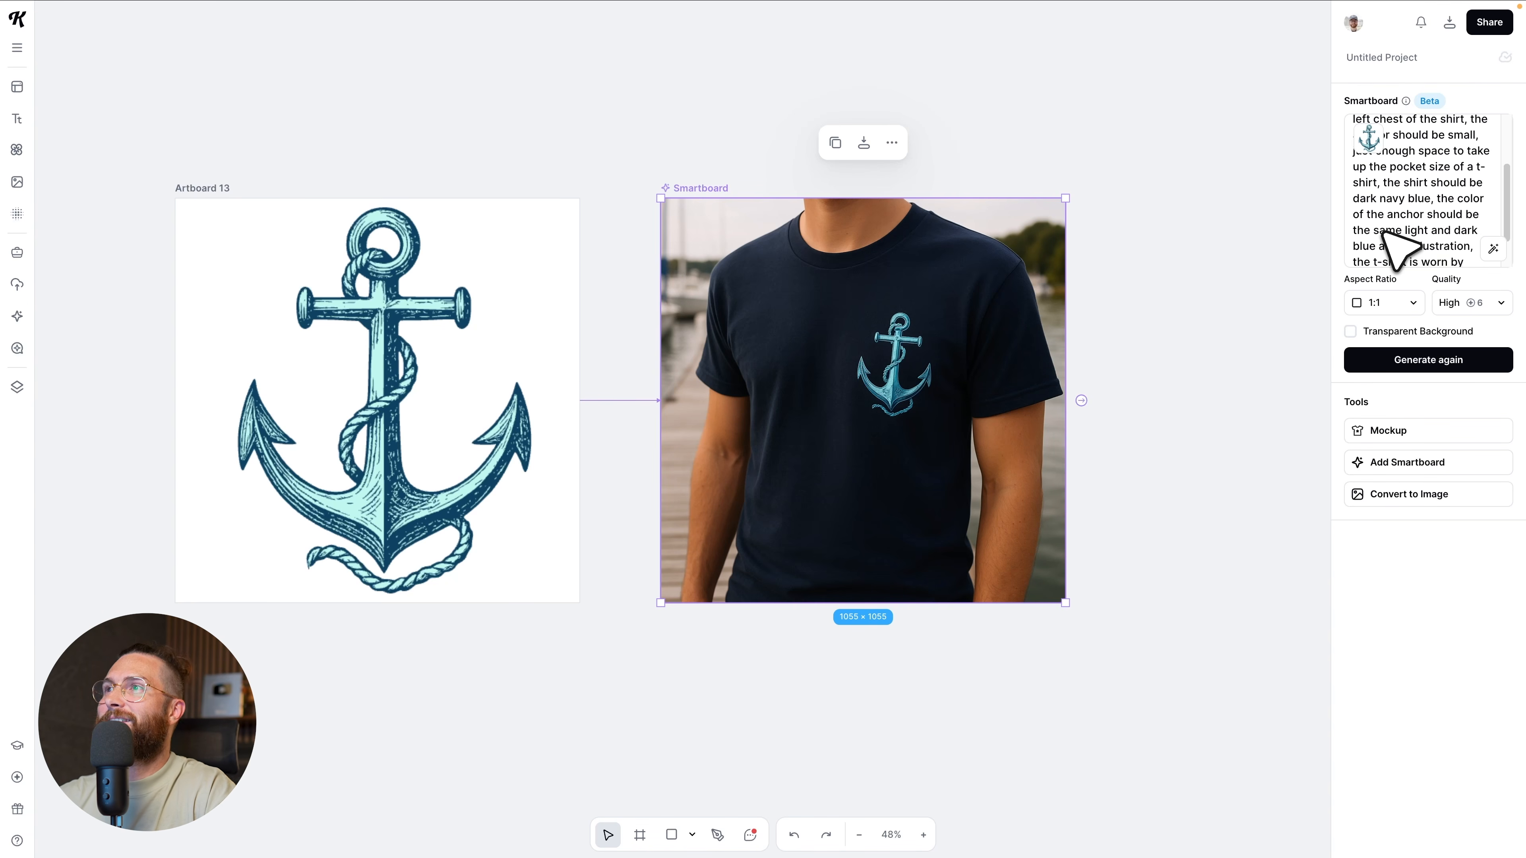
{"action": "scroll", "coordinate": [1392, 251], "scroll_direction": "down", "scroll_amount": 1}
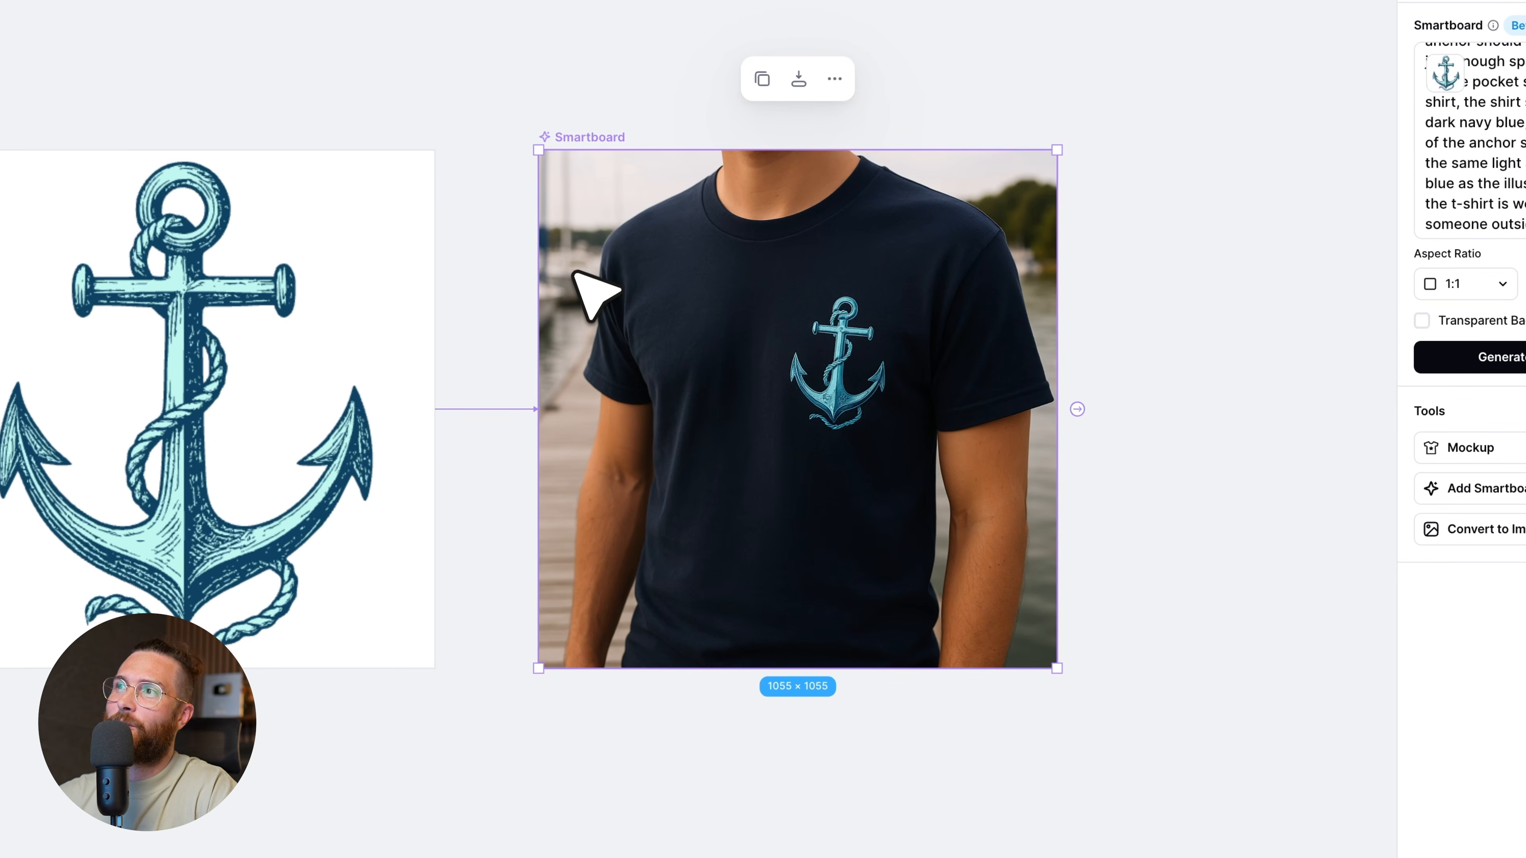
Convert the T-shirt mockup Smartboard to an image and place the image below the Smartboard
{"action": "left_click", "coordinate": [1218, 558]}
{"action": "scroll", "coordinate": [1145, 556], "scroll_direction": "down", "scroll_amount": 3}
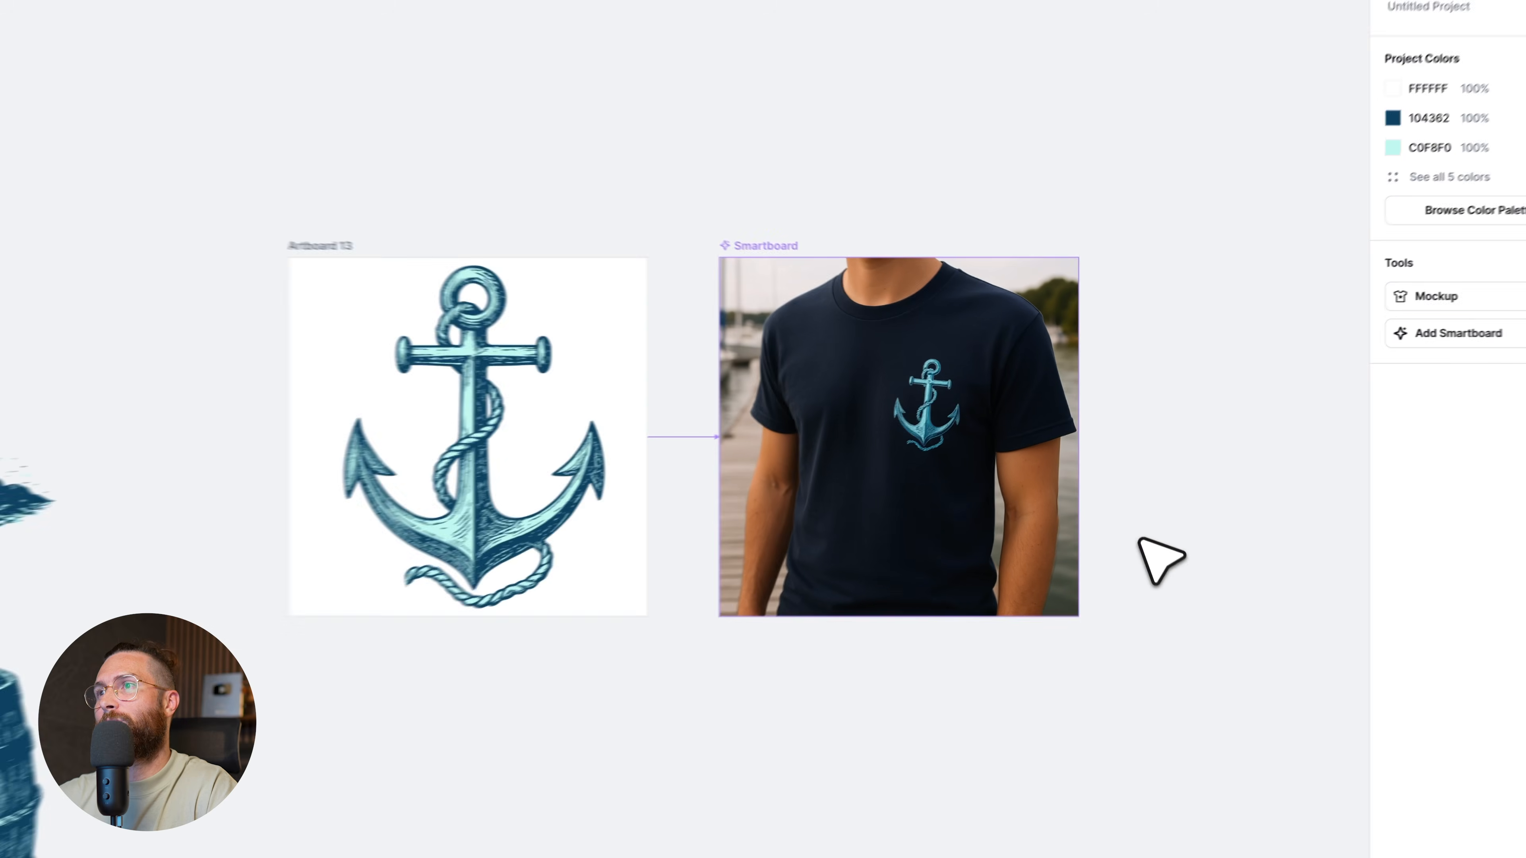
{"action": "left_click", "coordinate": [1466, 487]}
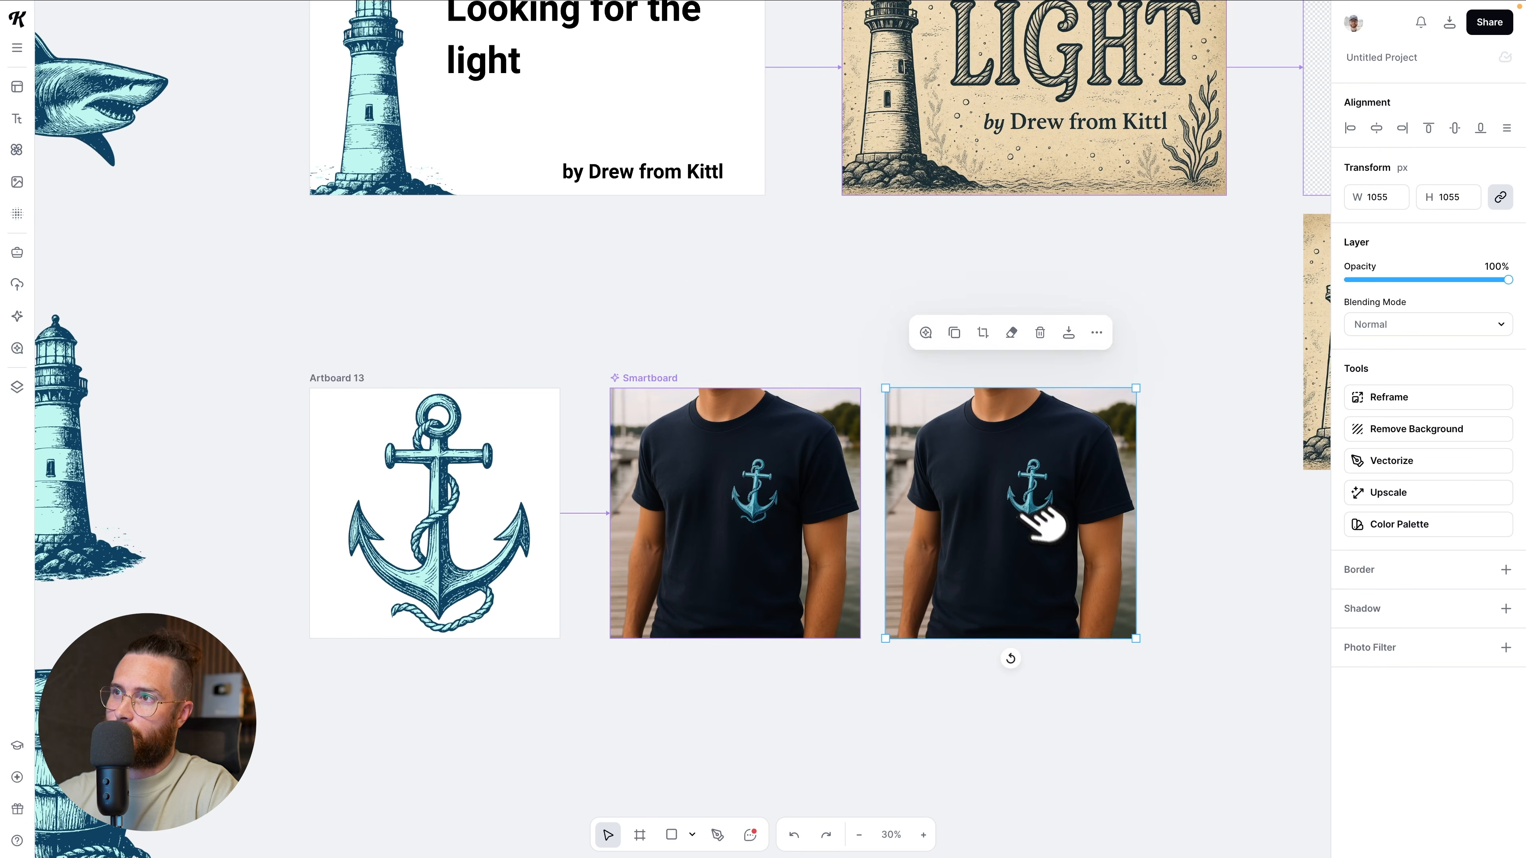
{"action": "left_click_drag", "start_coordinate": [1029, 505], "coordinate": [740, 786]}
{"action": "left_click", "coordinate": [674, 376]}
{"action": "left_click", "coordinate": [674, 378]}
{"action": "left_click", "coordinate": [876, 512]}
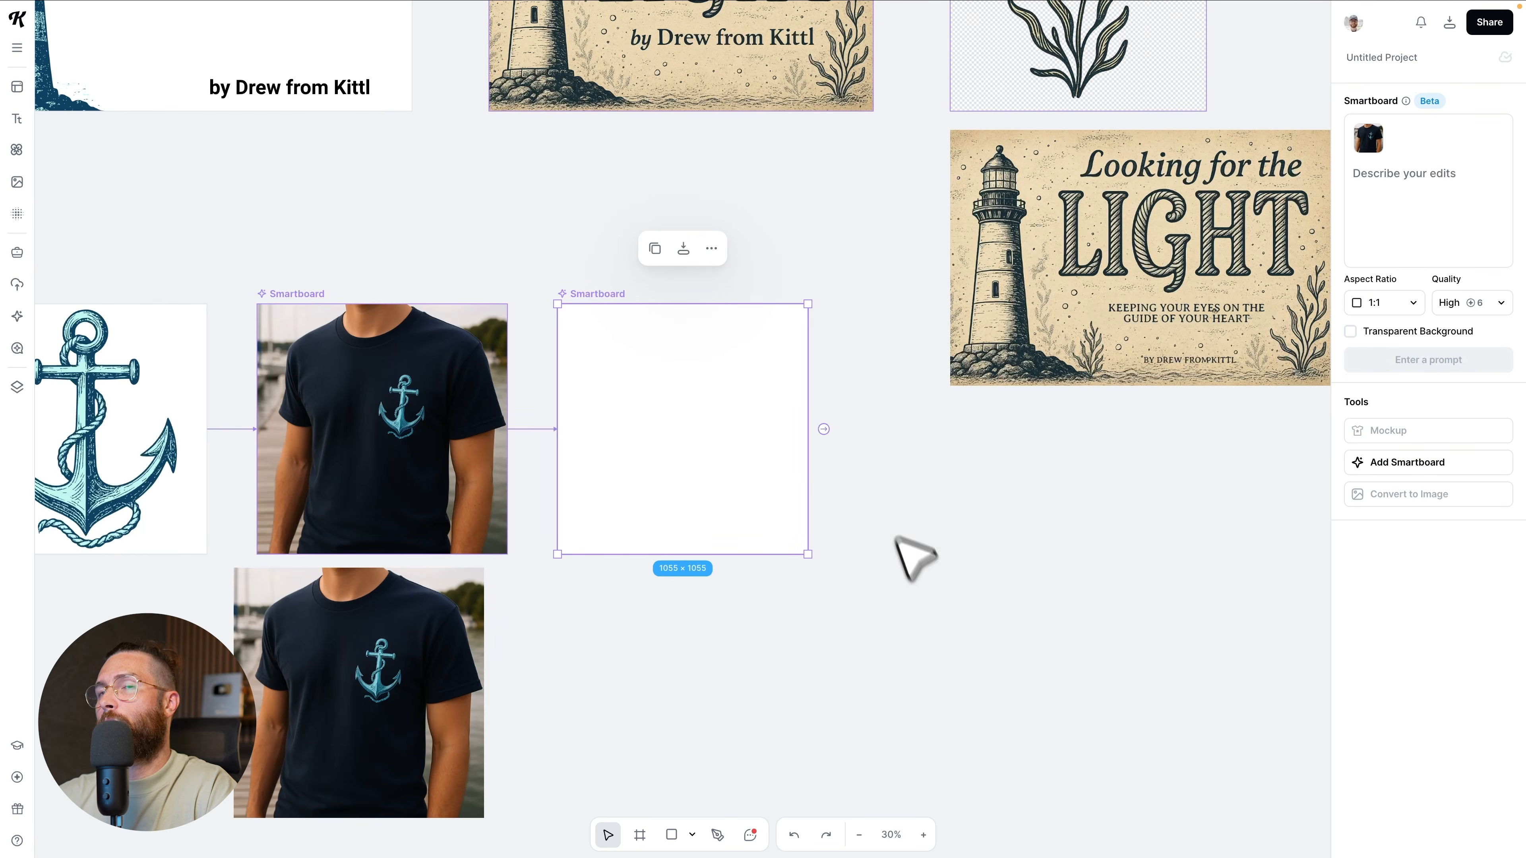
{"action": "scroll", "coordinate": [858, 463], "scroll_direction": "down", "scroll_amount": 5}
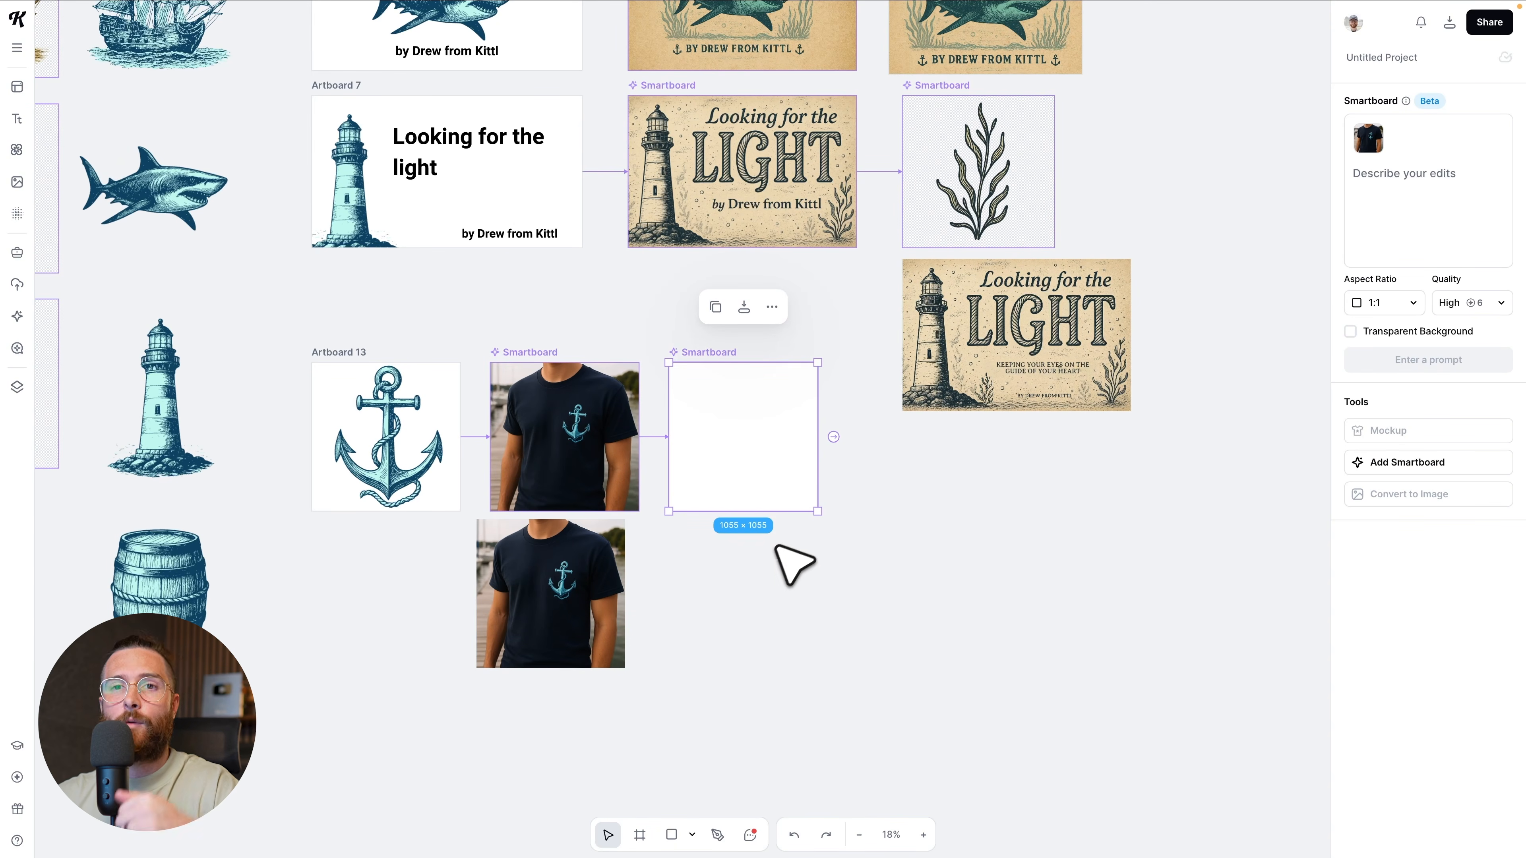
{"action": "key", "text": "Delete"}
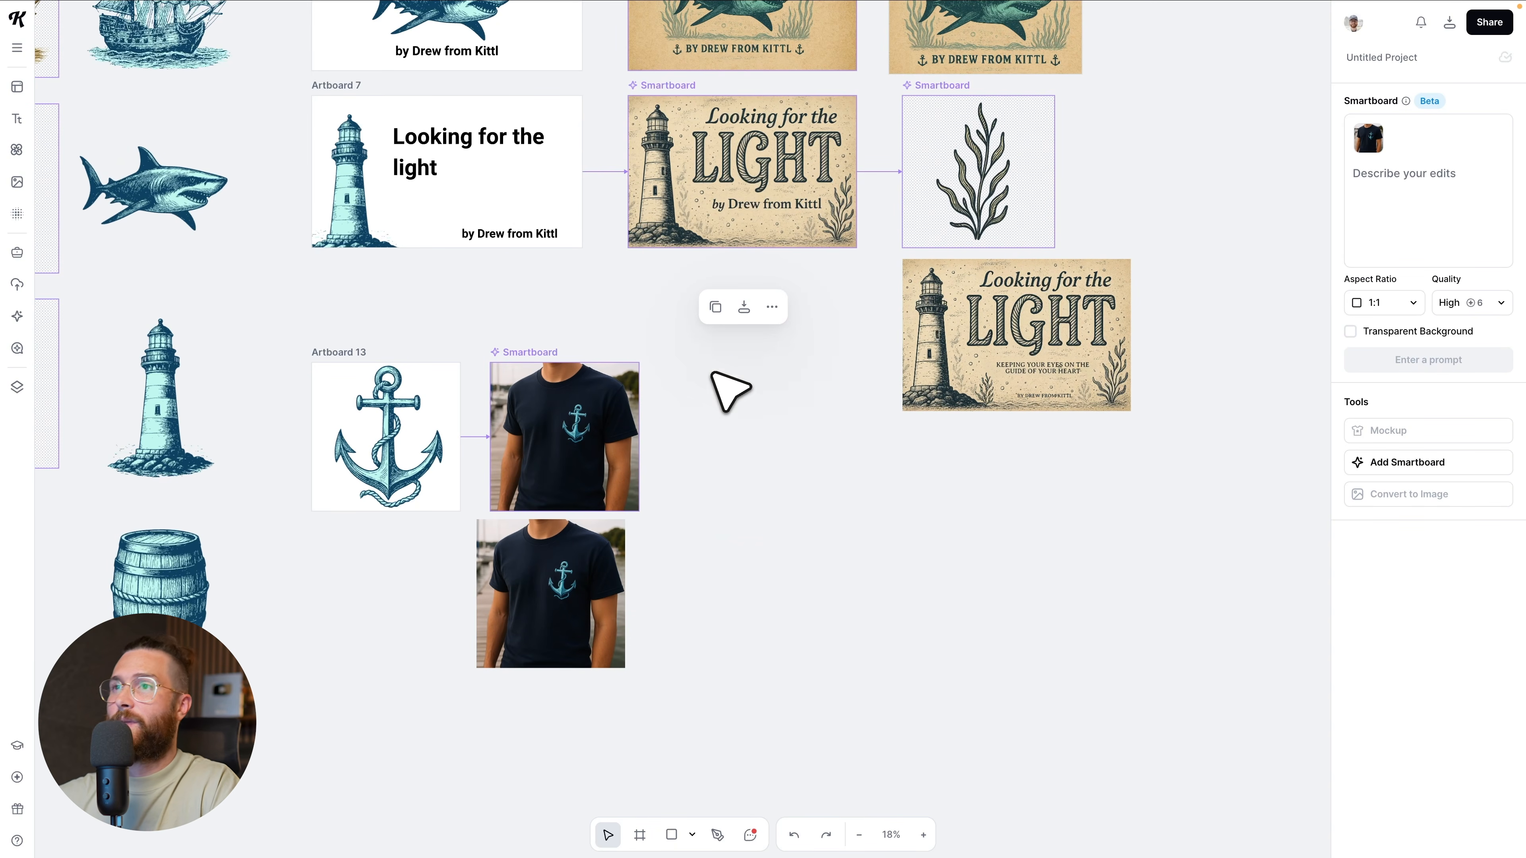
Delete the converted T-shirt image below the mockup Smartboard
{"action": "scroll", "coordinate": [714, 410], "scroll_direction": "left", "scroll_amount": 5}
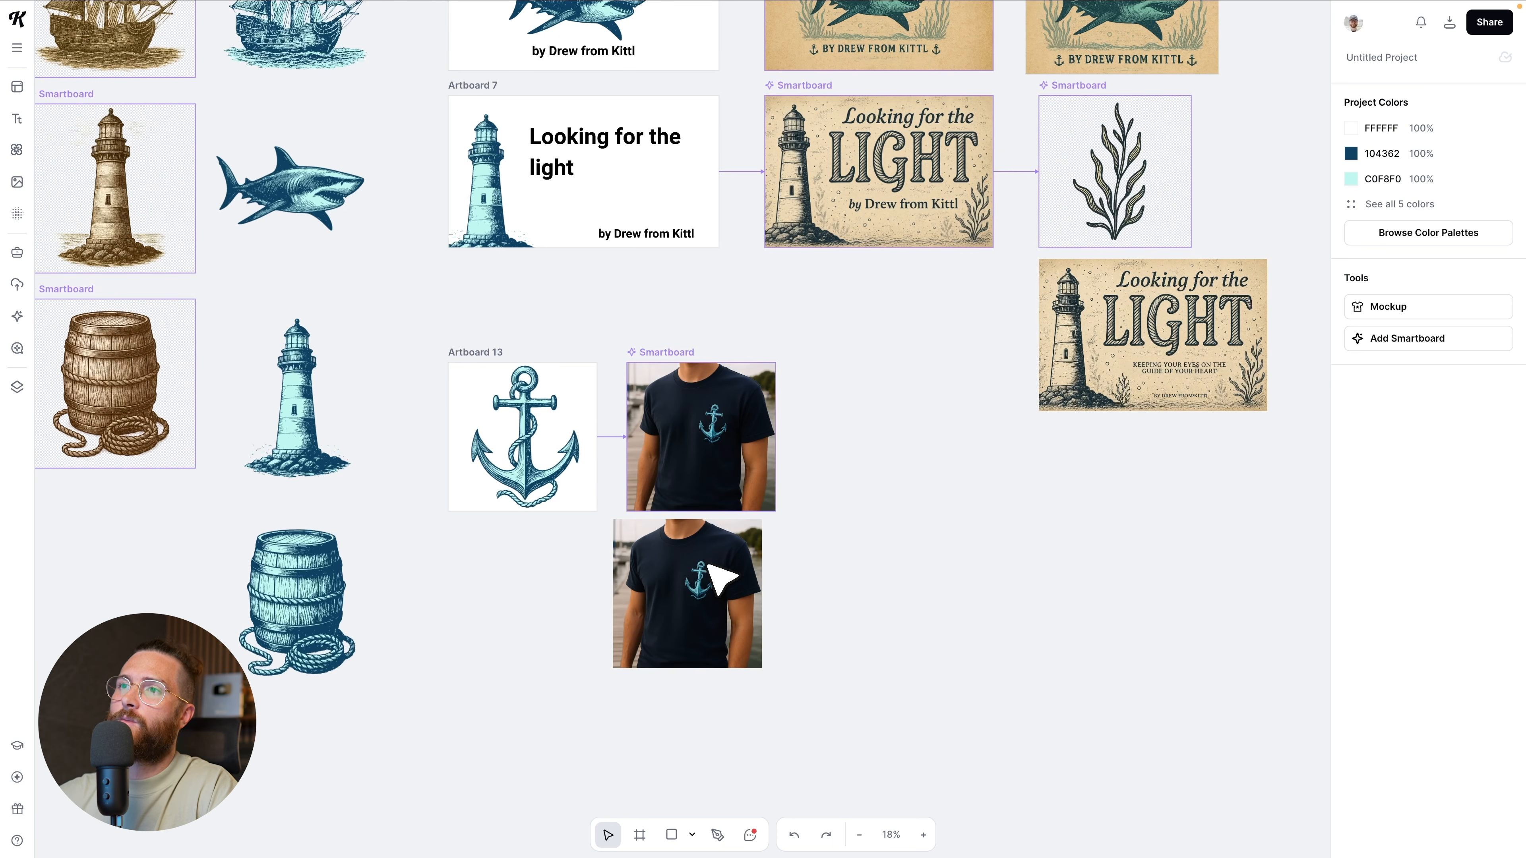
{"action": "left_click_drag", "start_coordinate": [708, 565], "coordinate": [715, 571]}
{"action": "key", "text": "Delete"}
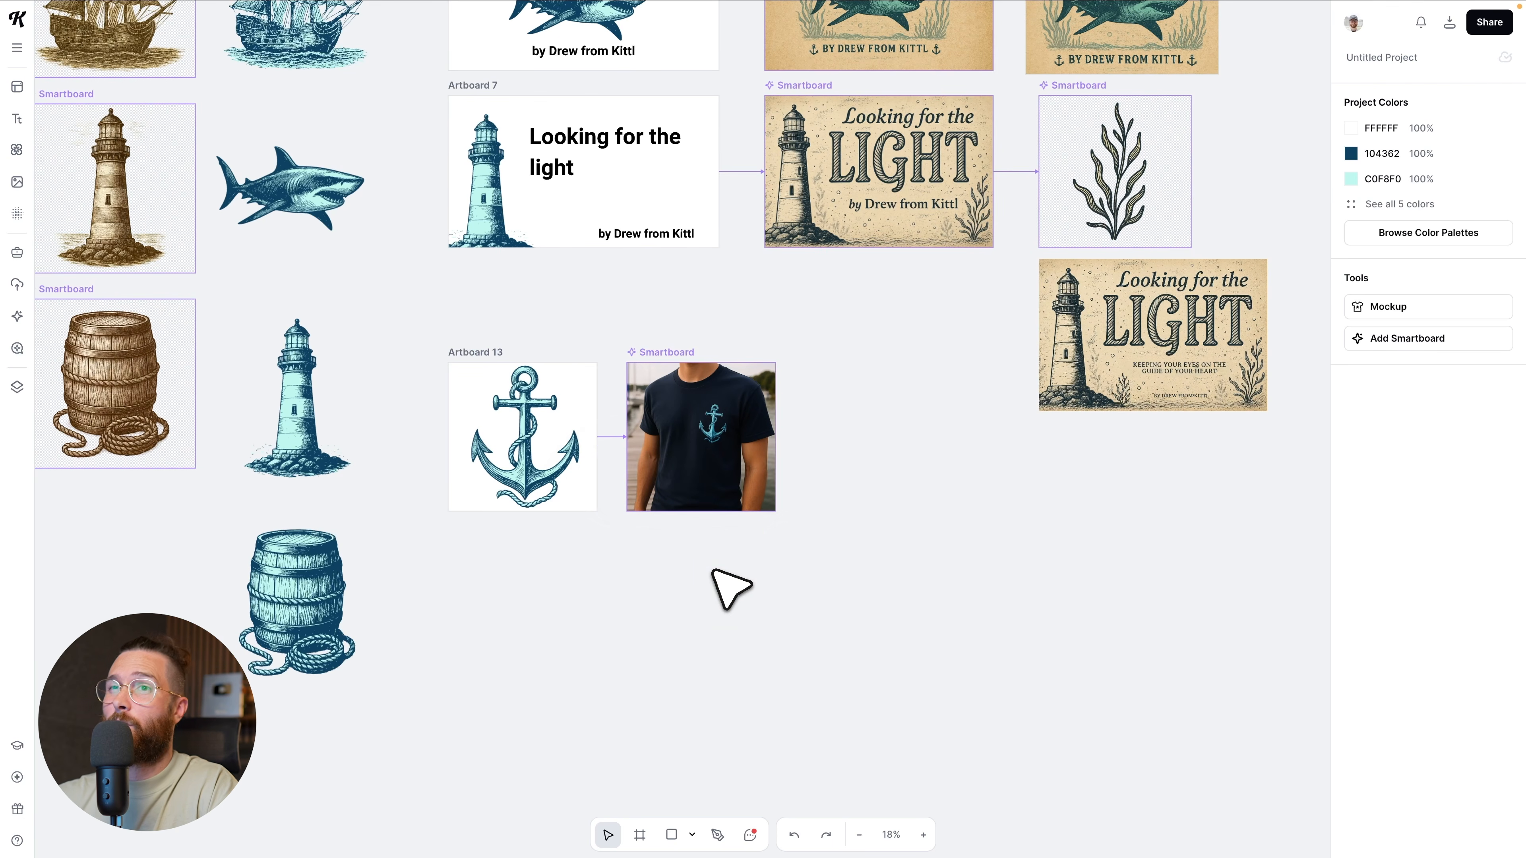
{"action": "scroll", "coordinate": [726, 586], "scroll_direction": "down", "scroll_amount": 5}
{"action": "scroll", "coordinate": [728, 587], "scroll_direction": "up", "scroll_amount": 1}
{"action": "scroll", "coordinate": [725, 586], "scroll_direction": "left", "scroll_amount": 5}
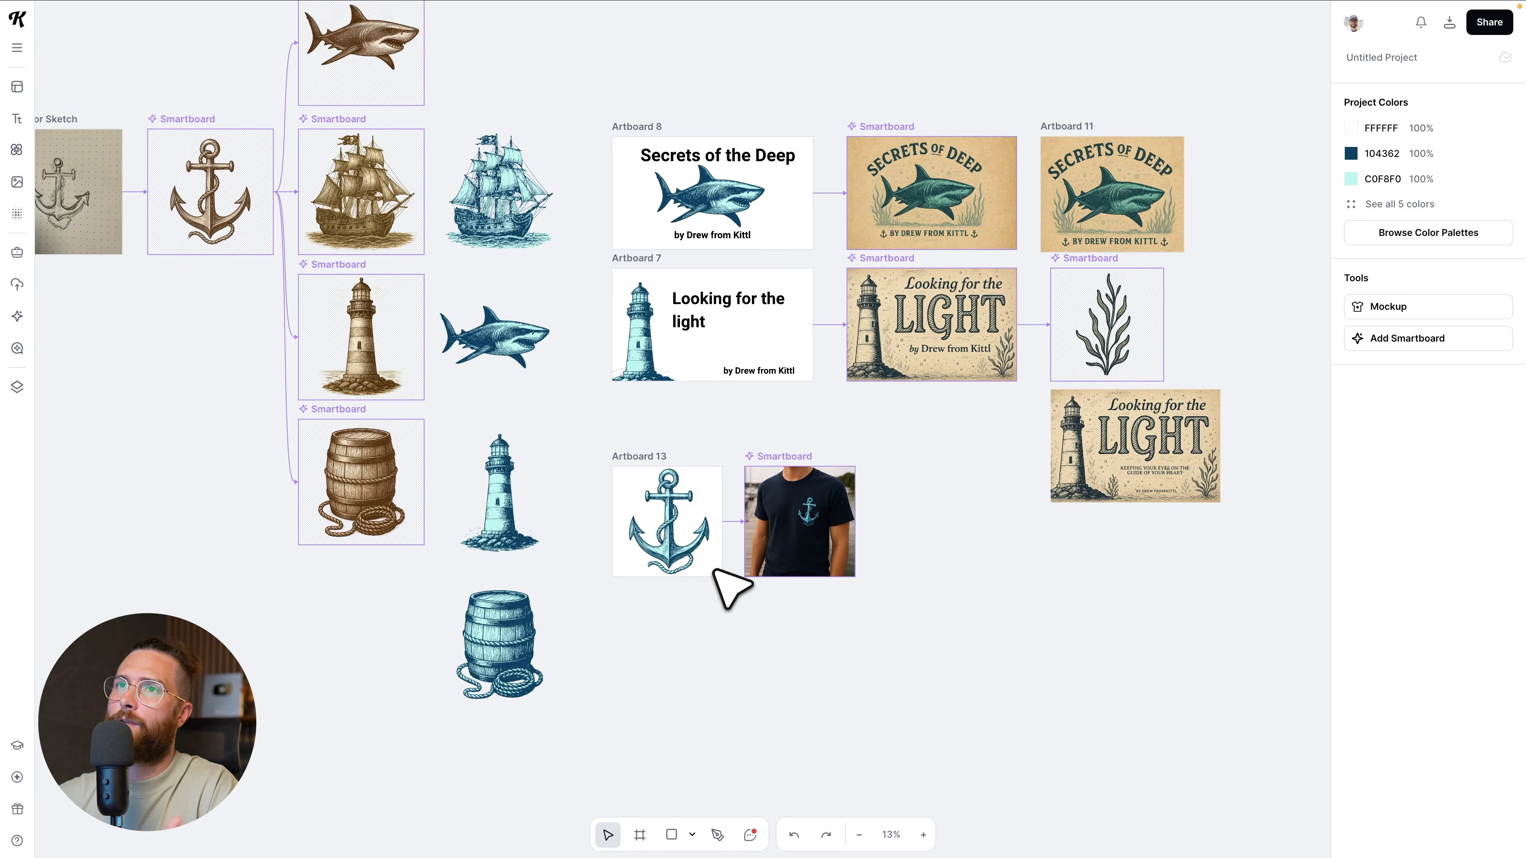
{"action": "scroll", "coordinate": [726, 586], "scroll_direction": "up", "scroll_amount": 2}
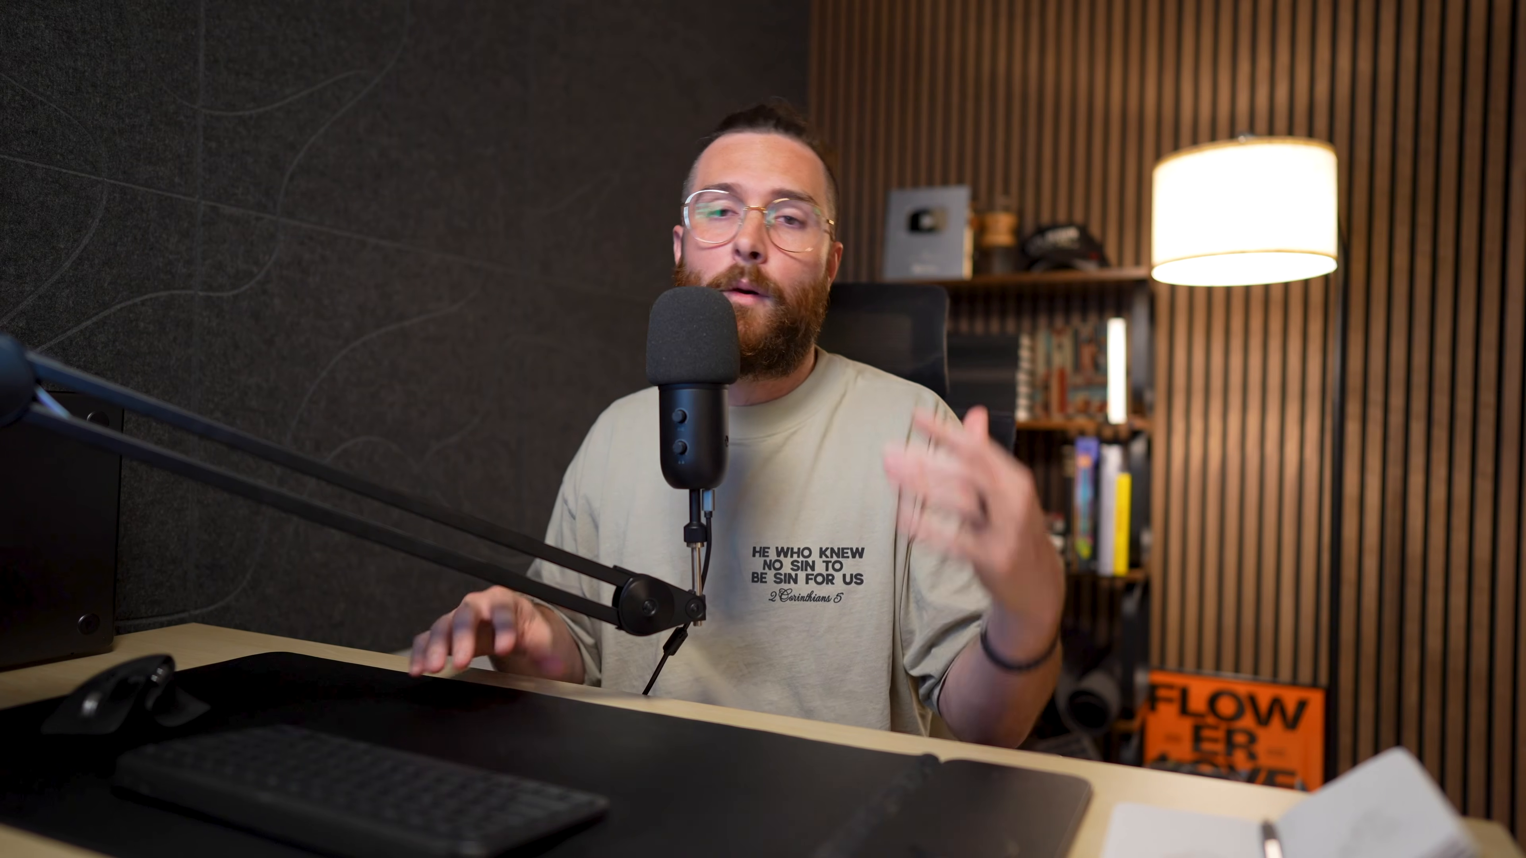